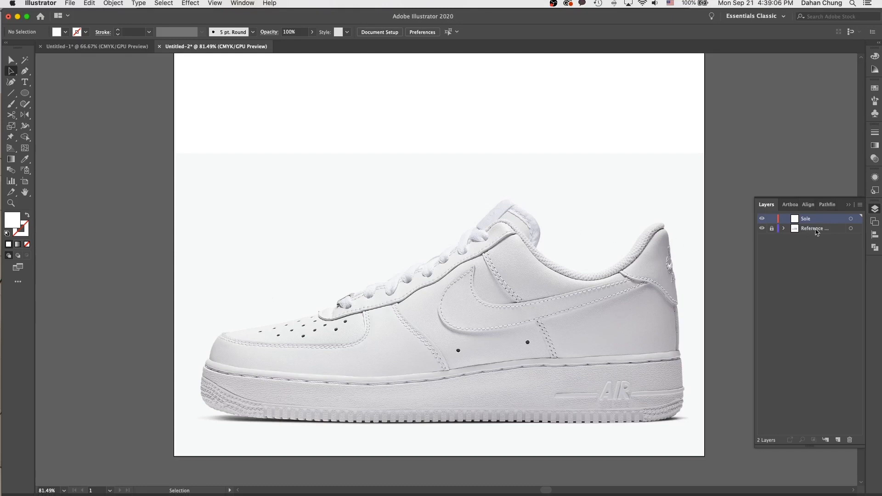
Set the stroke colour to red FF000D and the fill to none for tracing the shoe
click(773, 229)
key(super+1)
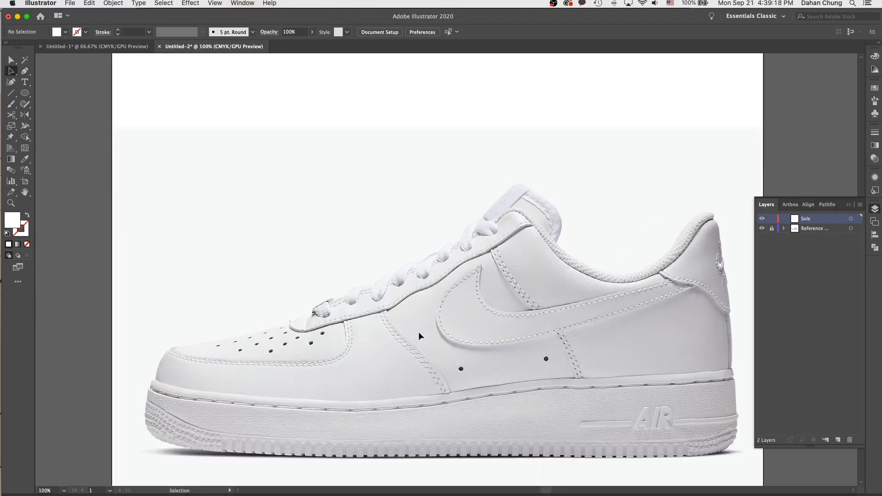
drag(418, 332, 414, 269)
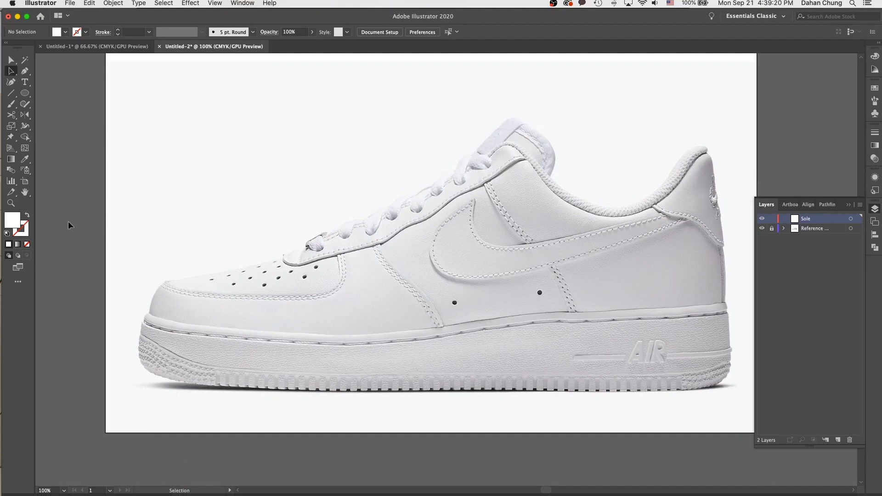
double_click(27, 234)
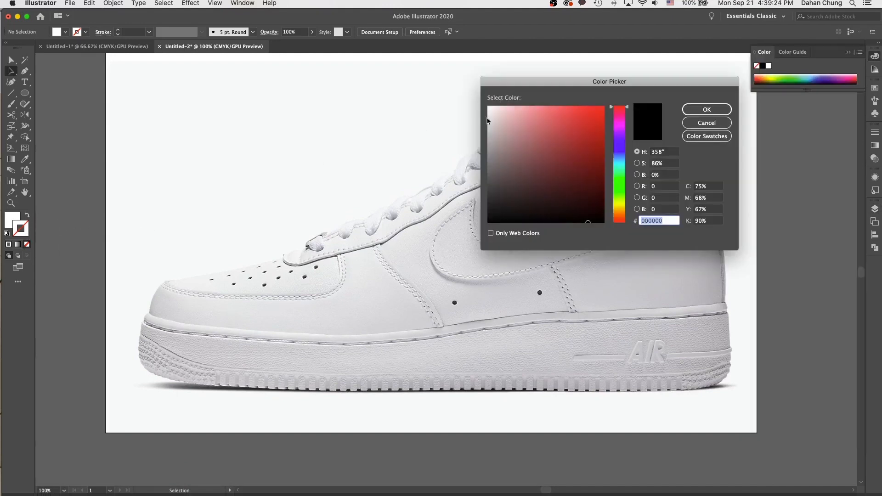
drag(580, 116, 601, 100)
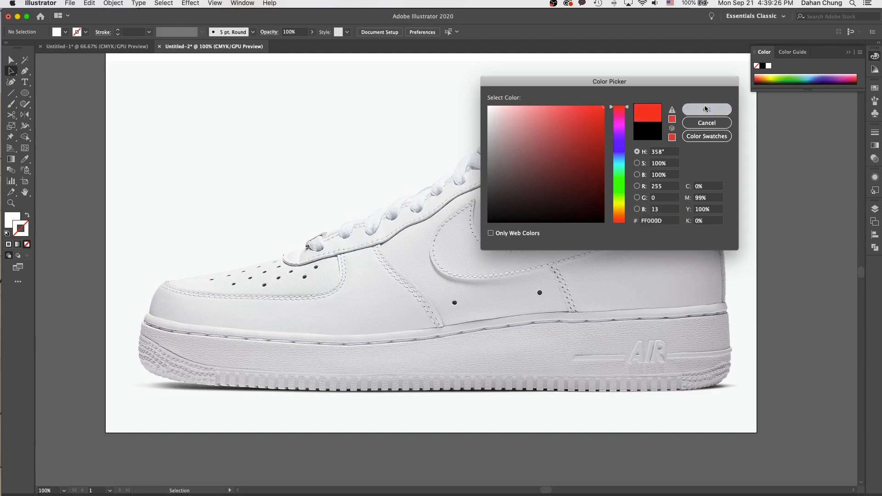
click(706, 110)
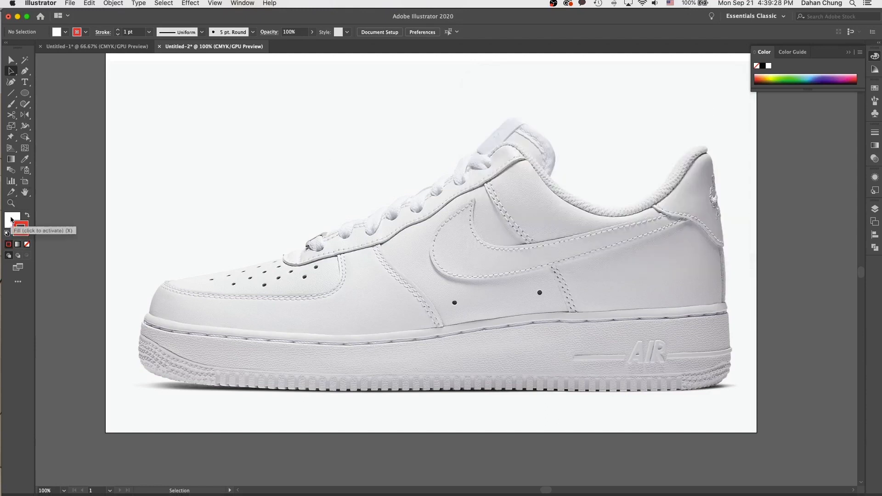
click(11, 220)
click(27, 245)
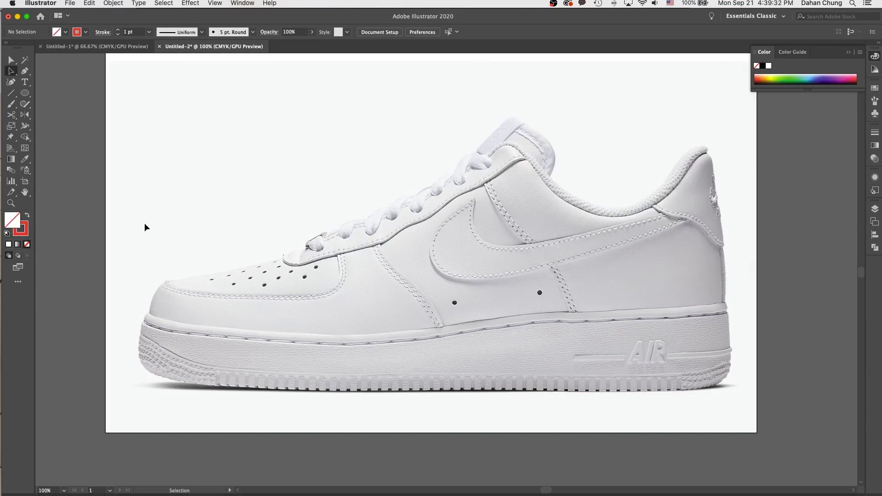
Start a Pen tool path at the toe tip and trace the sole's upper edge along the toe section
key(super+equal)
key(p)
drag(197, 311, 368, 237)
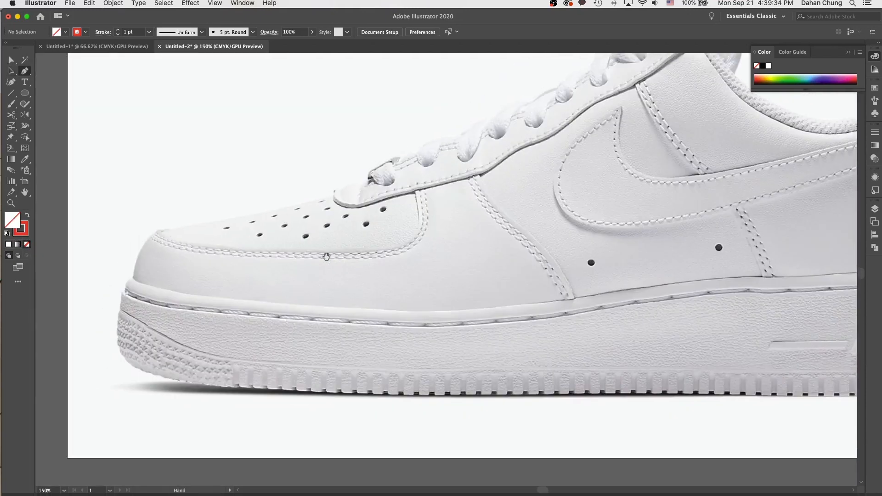
click(125, 285)
drag(139, 281, 140, 282)
click(237, 303)
click(320, 307)
click(402, 310)
mouse_move(405, 311)
mouse_down()
mouse_move(483, 315)
mouse_move(404, 314)
mouse_up()
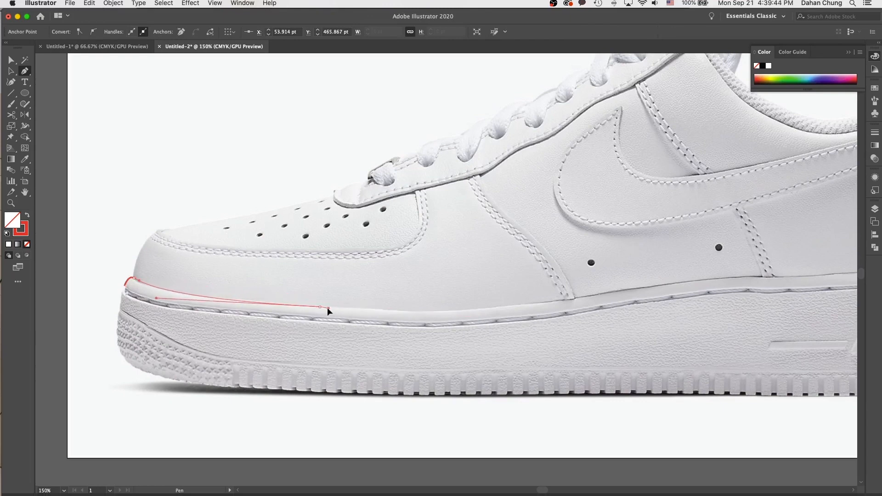
Continue tracing the sole's upper edge with curves through the midfoot to the heel, ending just below the heel's upper corner
scroll(328, 307, right, 10)
scroll(327, 307, up, 2)
drag(313, 340, 431, 320)
drag(333, 336, 317, 335)
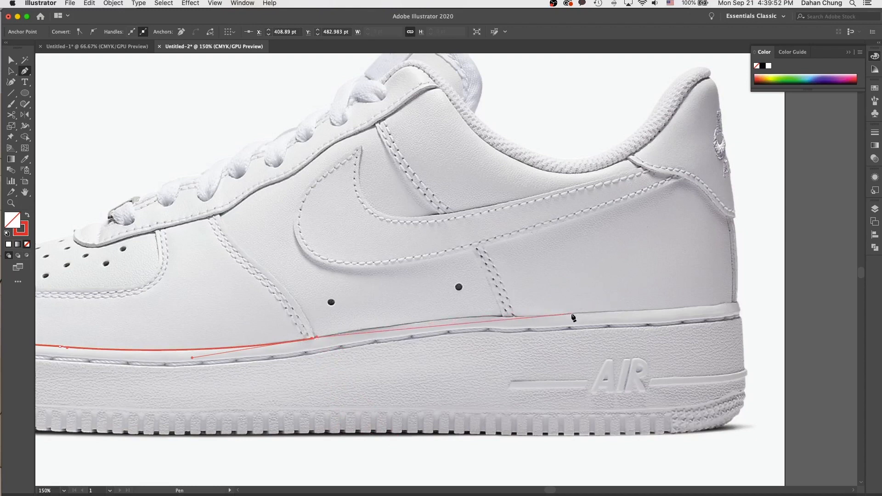
drag(540, 315, 628, 315)
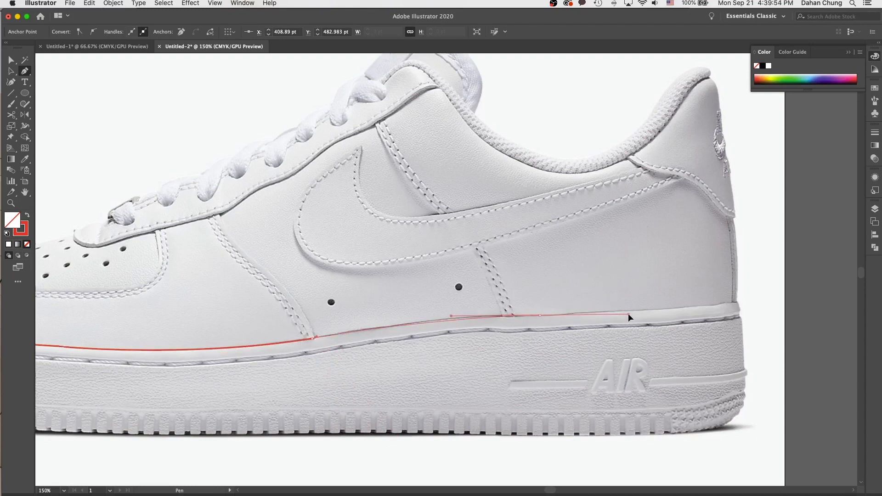
drag(561, 315, 549, 315)
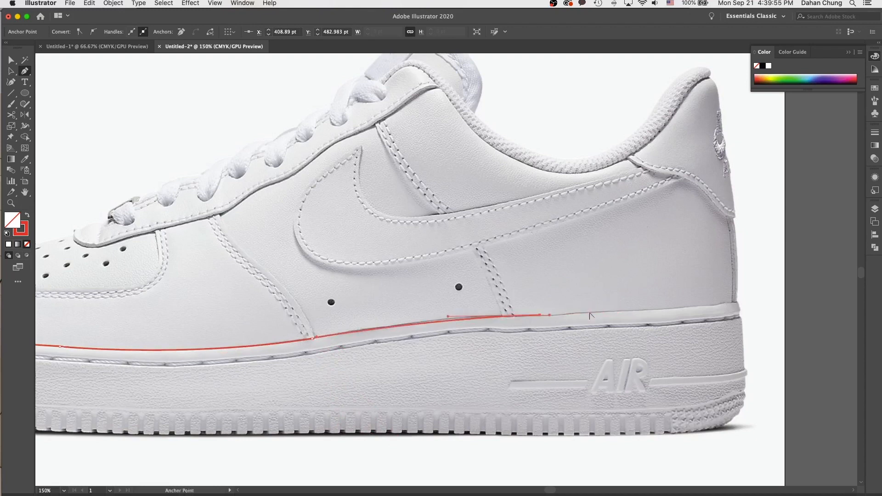
click(739, 304)
click(741, 317)
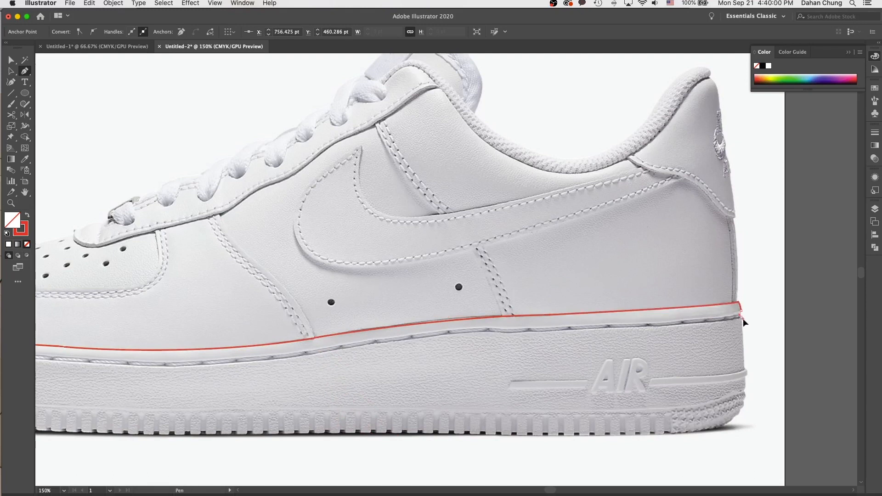
Trace the back edge of the heel down past the small raised band to the start of the textured tread
scroll(755, 386, down, 5)
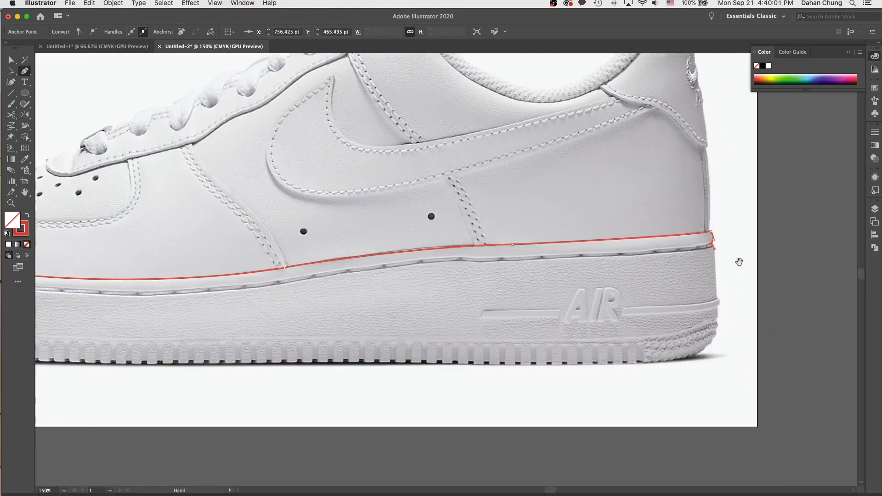
click(718, 299)
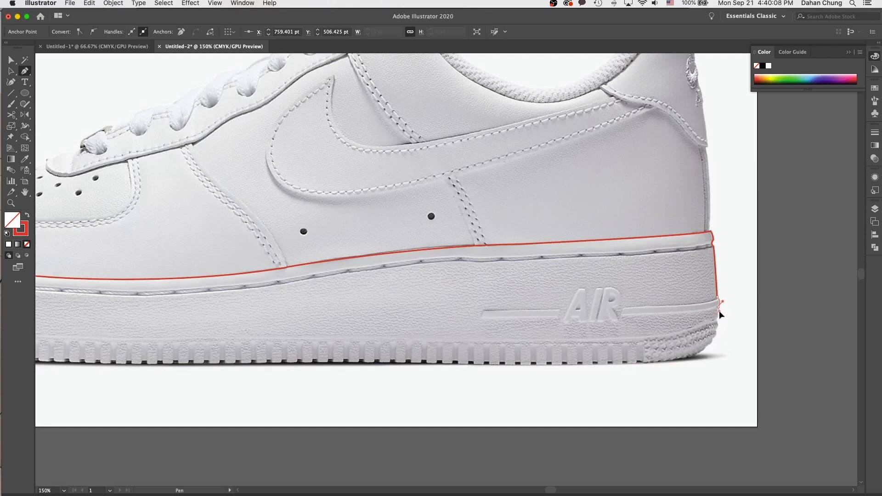
click(718, 309)
click(718, 320)
Curve the path around the lower heel corner and outline the first tread notch on the sole's bottom edge
drag(646, 363, 569, 361)
click(643, 363)
key(super+z)
click(645, 363)
click(642, 362)
click(638, 362)
click(637, 365)
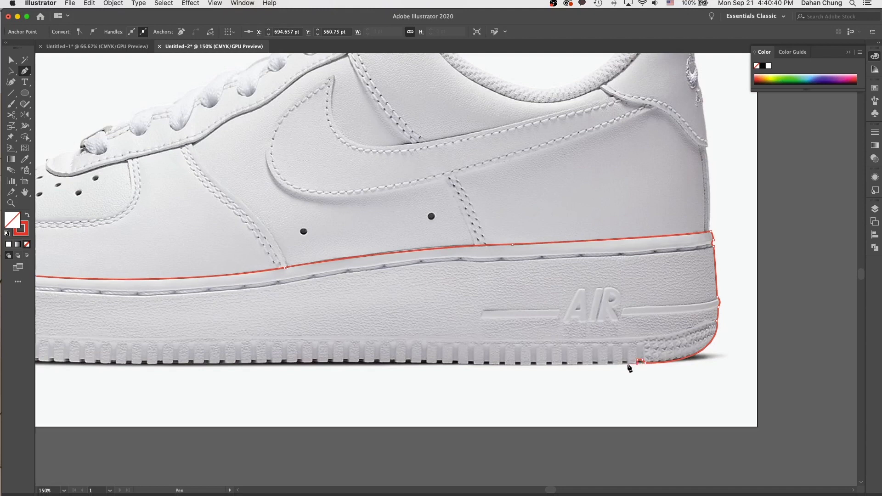
Outline the next two tread notches along the heel's bottom edge, end the open path, and switch to the Rectangle tool
click(624, 361)
click(614, 364)
click(608, 362)
click(608, 364)
super+click(598, 382)
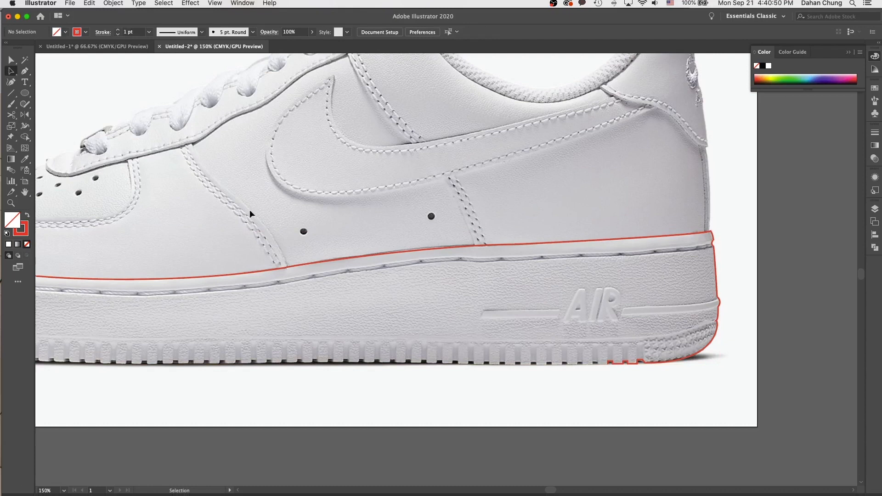
drag(24, 93, 54, 94)
Resume the sole path from the last notch and run a straight segment along the bottom edge to the forefoot
key(p)
click(608, 365)
drag(275, 375, 482, 384)
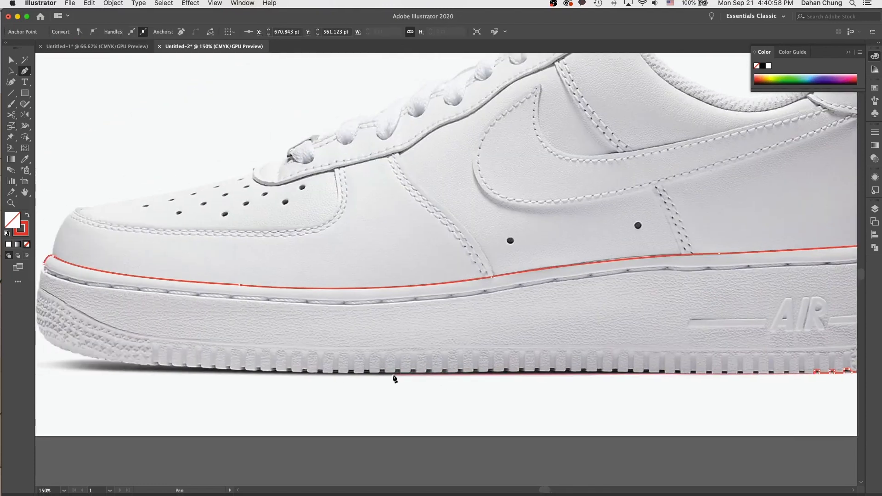
click(287, 373)
Curve the path around the underside of the toe and up its front edge, closing the sole outline
scroll(322, 382, left, 6)
scroll(322, 382, up, 1)
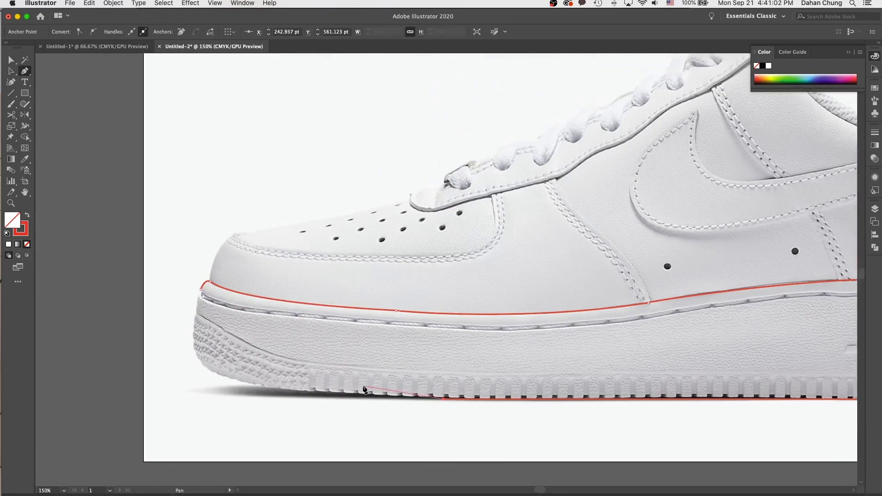
scroll(367, 390, left, 4)
scroll(367, 390, up, 1)
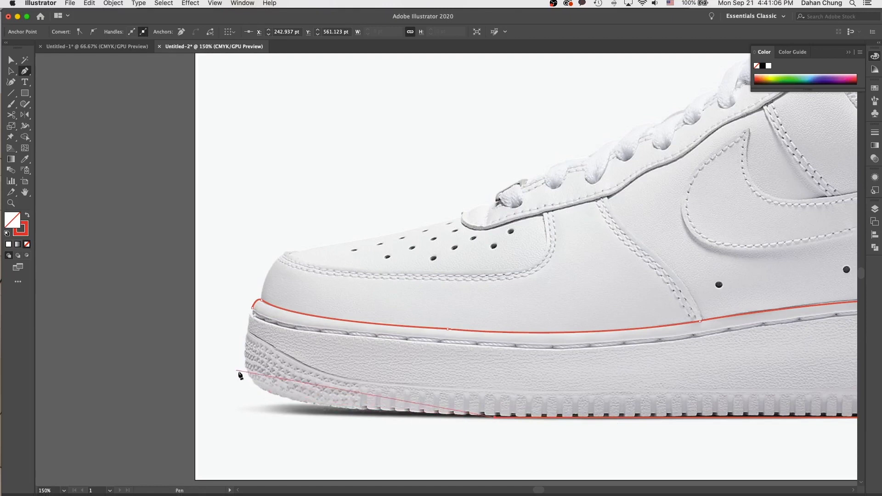
drag(253, 380, 211, 337)
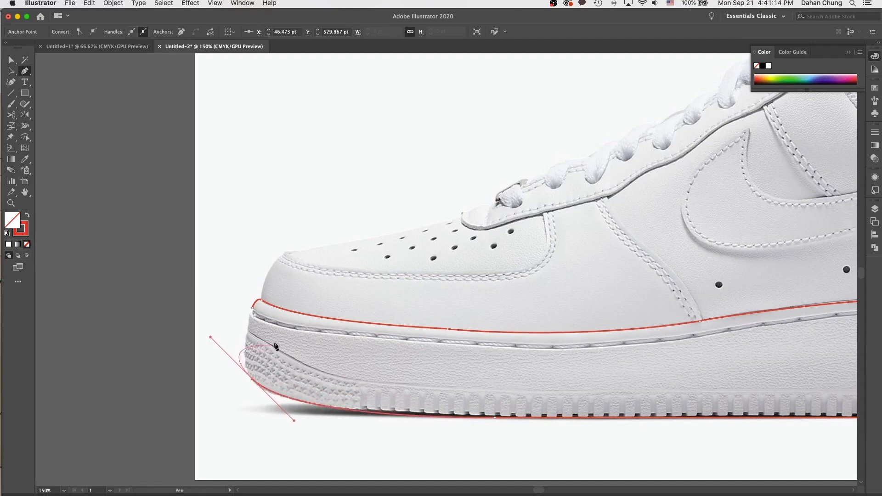
click(248, 376)
key(super+z)
click(253, 380)
mouse_move(251, 315)
mouse_down()
mouse_move(263, 263)
mouse_move(251, 315)
mouse_up()
key(a)
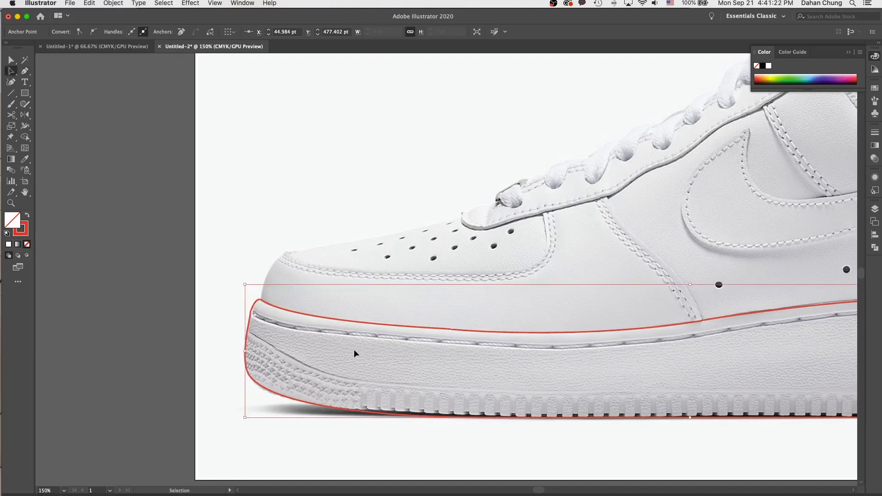
Shorten the toe curve's handle and move the forefoot's bottom anchor to about X 199 pt, Y 560 pt to fit the sole
click(355, 353)
scroll(355, 353, right, 10)
scroll(355, 353, down, 3)
key(a)
click(212, 346)
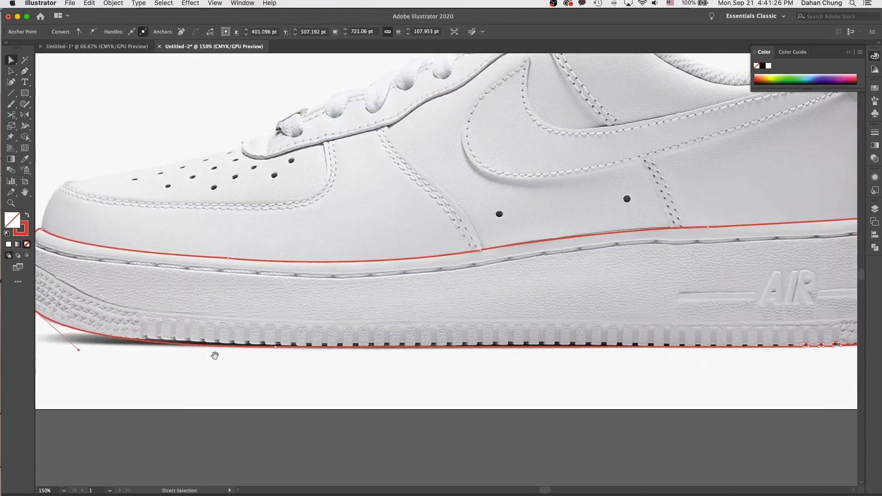
scroll(212, 357, left, 3)
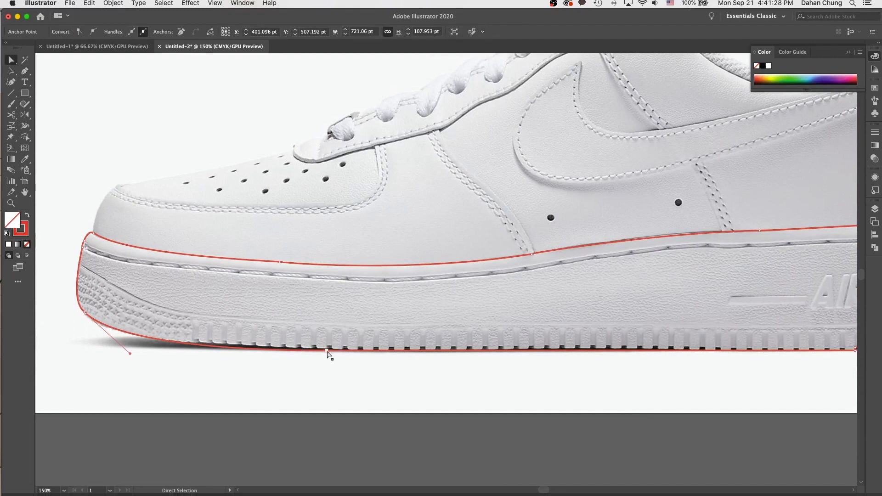
drag(327, 353, 270, 349)
mouse_move(130, 354)
mouse_down()
mouse_move(138, 354)
mouse_move(120, 350)
mouse_up()
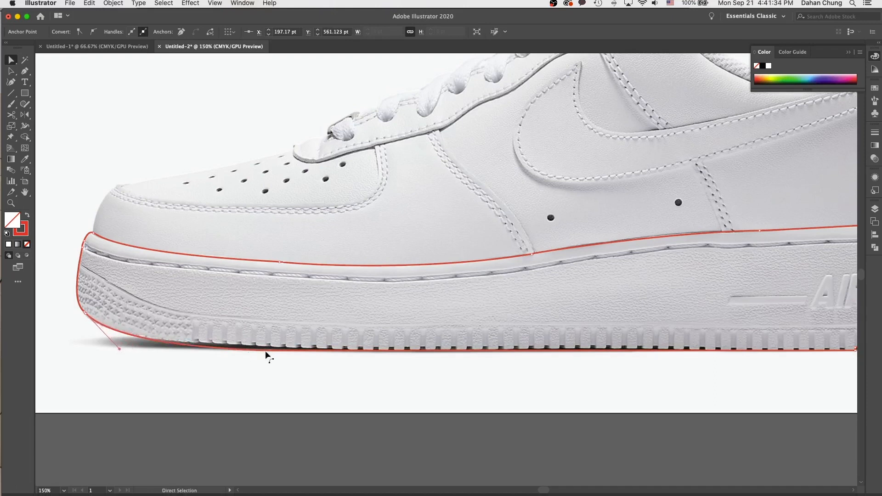
drag(271, 352, 271, 350)
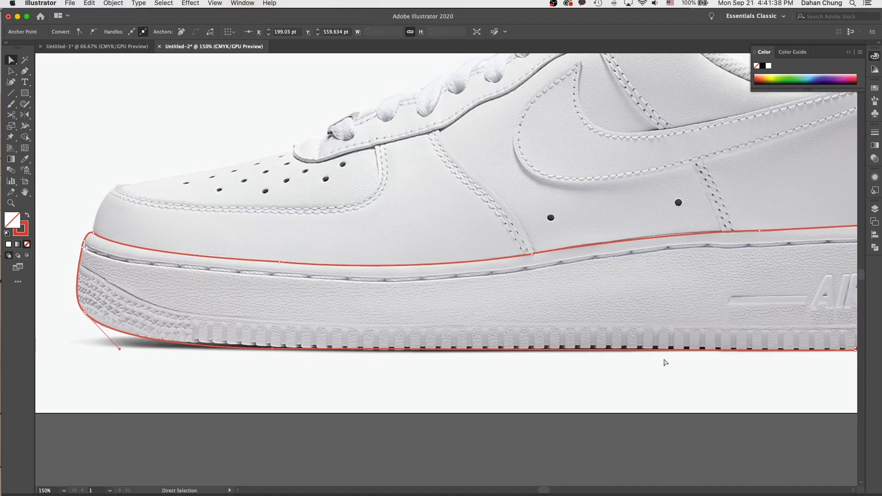
Draw a narrow upright rectangle over the first untraced tread gap near the heel, overlapping the sole's bottom edge
click(556, 400)
drag(556, 400, 335, 386)
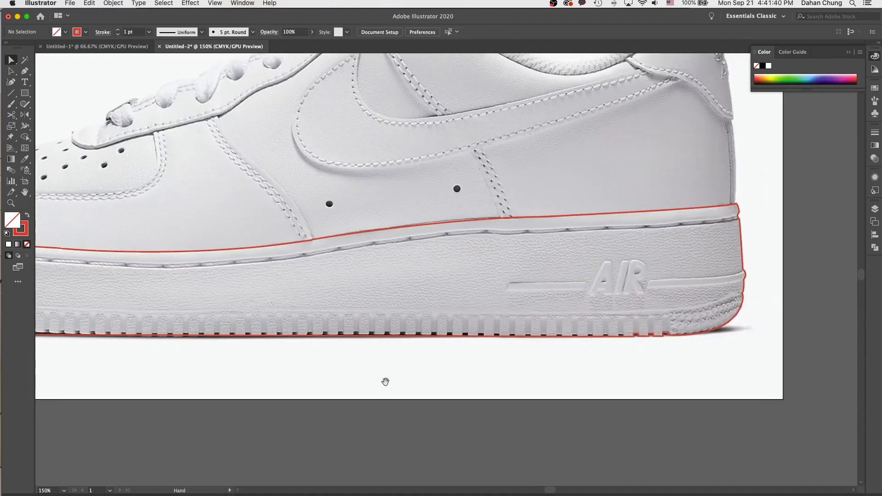
click(26, 95)
key(super+equal)
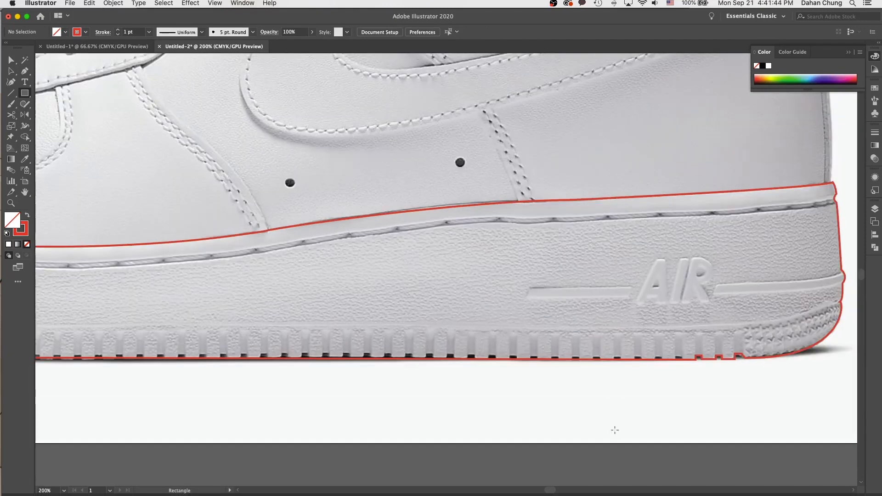
mouse_move(670, 365)
mouse_down()
mouse_move(681, 391)
mouse_move(675, 380)
mouse_up()
key(a)
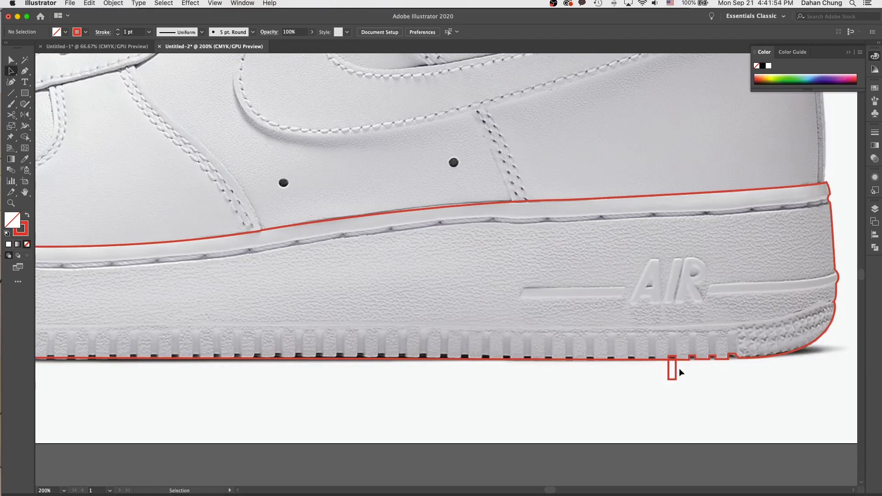
Add a second narrow rectangle, about 4 by 15 pt, over the next tread gap toward the toe
drag(676, 369, 657, 371)
key(super+z)
click(691, 375)
click(25, 94)
drag(648, 356, 655, 380)
key(a)
click(667, 392)
click(655, 369)
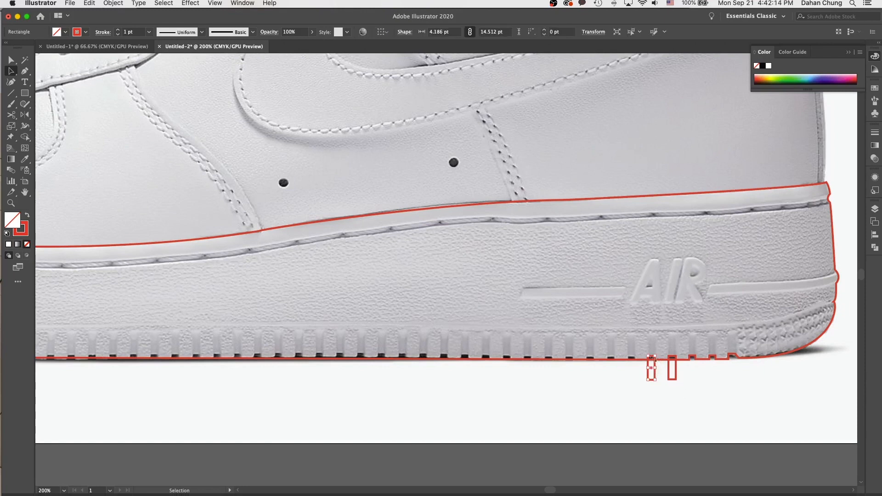
Duplicate the second rectangle onto the next tread gap toward the toe, keeping it level with the others
key(super+equal)
key(space)
drag(559, 315, 620, 327)
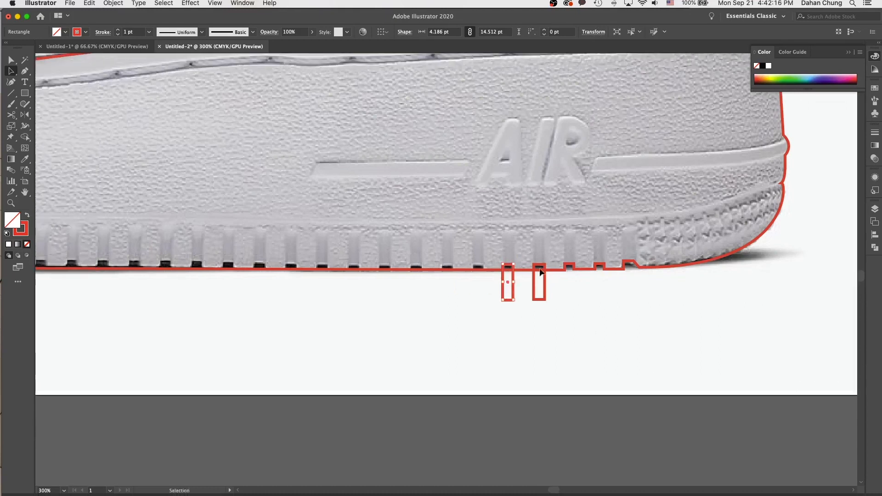
key(space)
drag(555, 286, 586, 300)
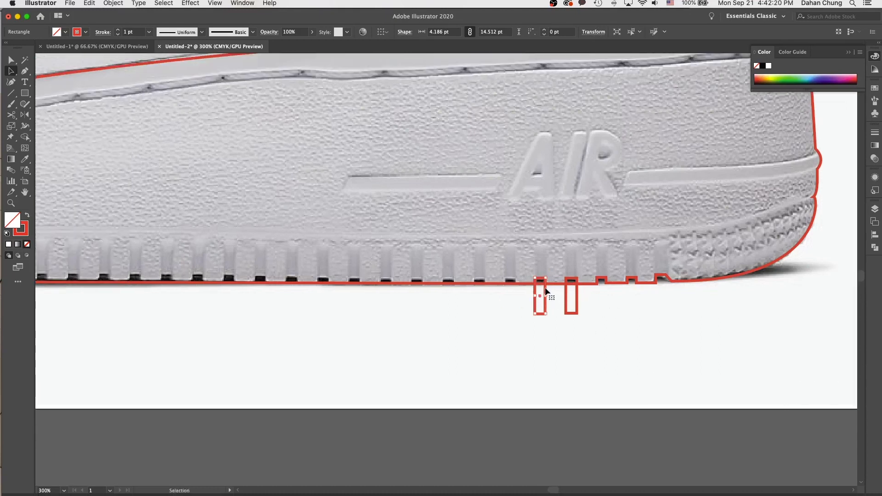
drag(546, 291, 517, 296)
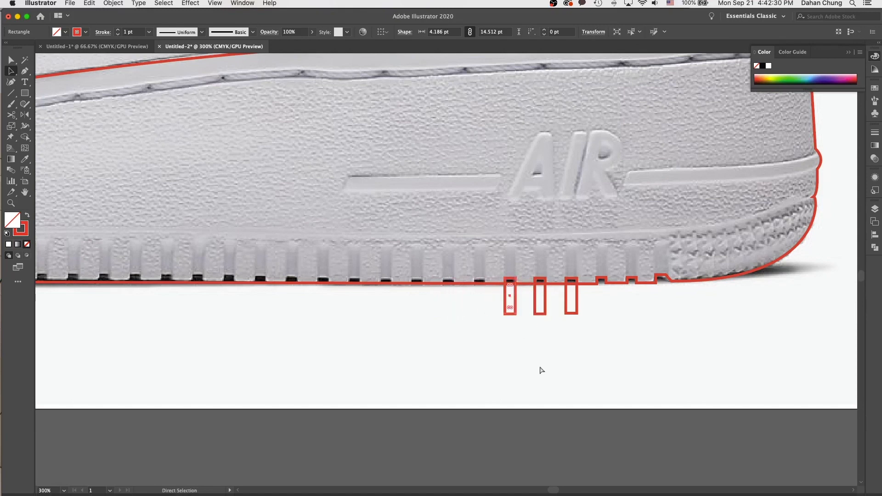
Repeat the duplication eleven times to extend the evenly spaced row of rectangles along the sole's bottom edge
key(super+minus)
scroll(540, 370, up, 3)
scroll(540, 370, left, 4)
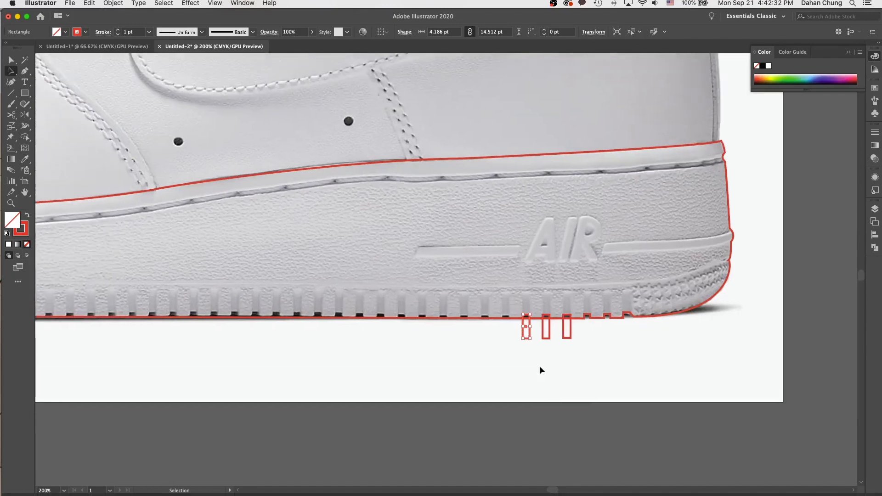
key(super+d)
key(super+d)
key(super+d)
key(super+d)
key(super+d)
key(super+d)
key(super+d)
key(super+d)
key(super+d)
key(super+d)
key(super+d)
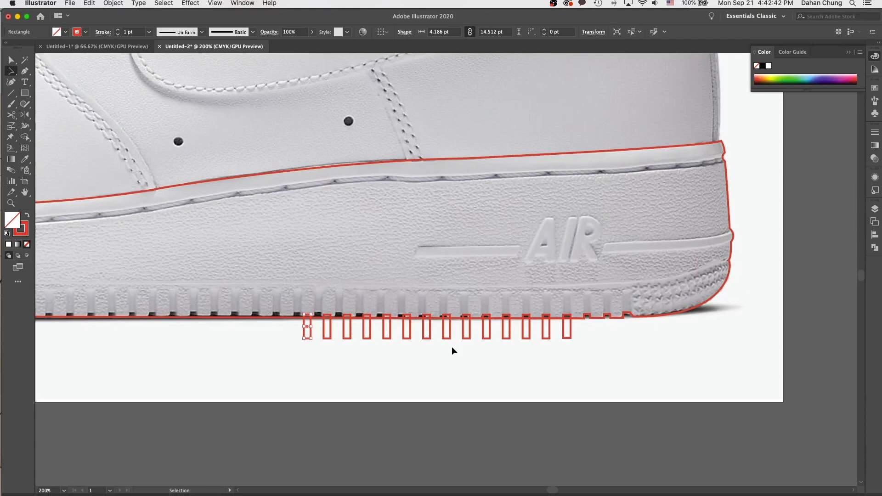
Nudge the nine toe-side rectangles slightly toward the toe to line them up with the tread gaps
scroll(451, 346, left, 3)
drag(359, 334, 358, 333)
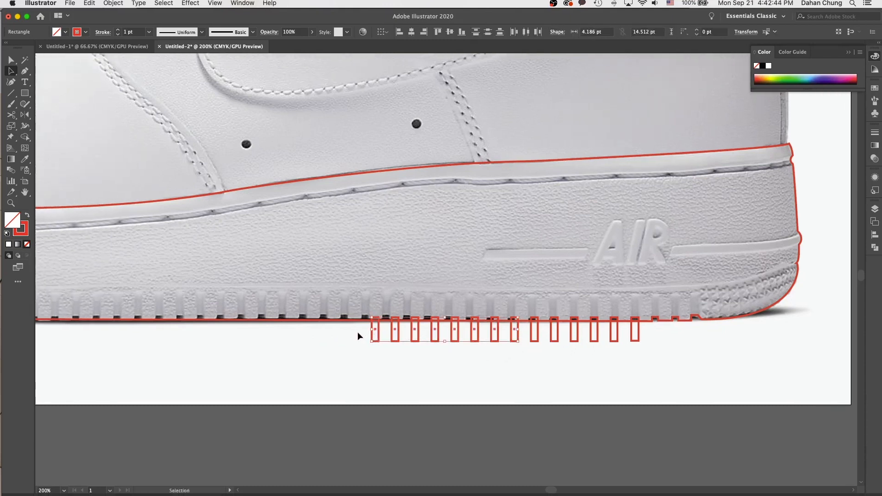
key(Left)
key(Left)
key(Left)
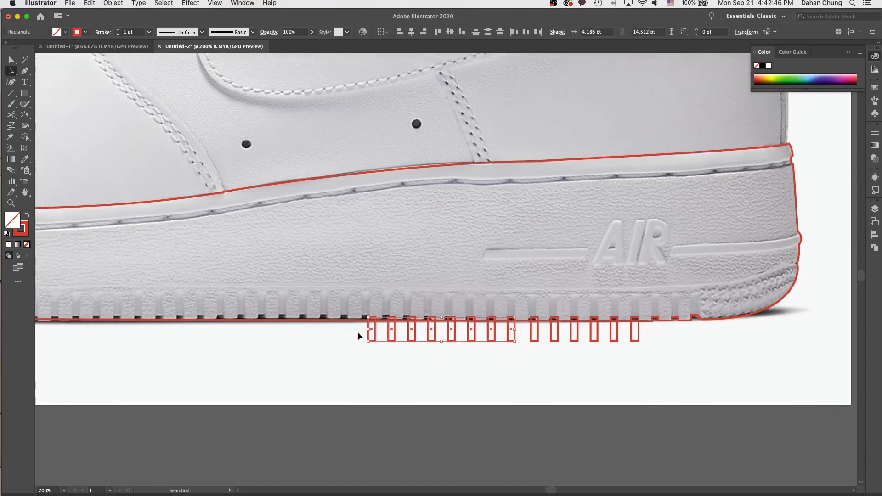
click(538, 330)
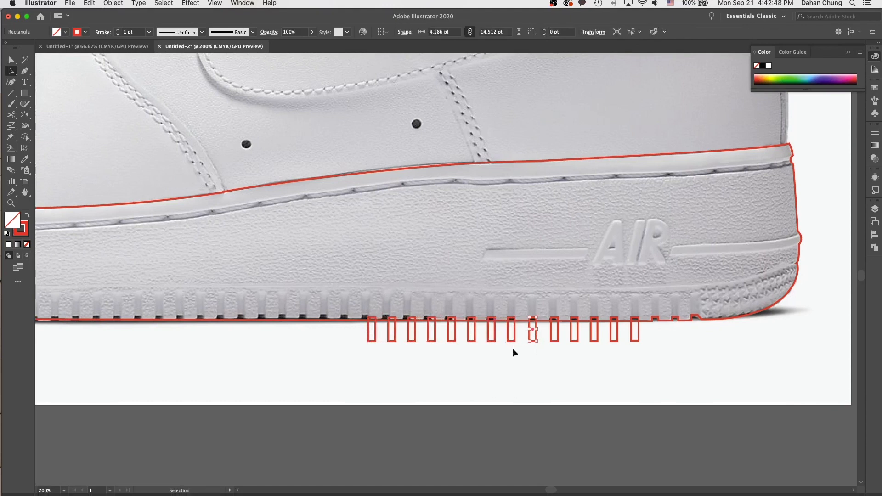
Shift the six toe-end rectangles progressively further toward the toe so each one sits over its tread gap
click(469, 341)
click(449, 332)
drag(431, 345, 361, 339)
key(Left)
key(Left)
key(Left)
key(Left)
key(Right)
click(414, 358)
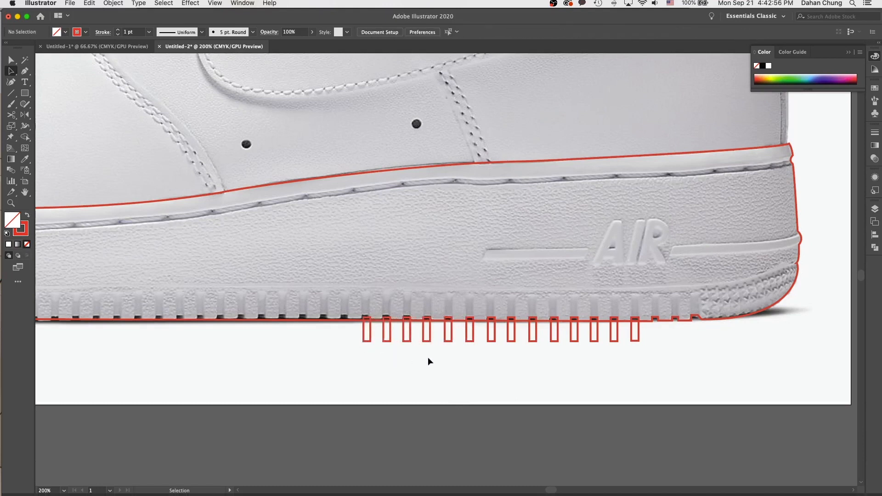
Raise the whole row of rectangles slightly along the sole's bottom edge
drag(341, 355, 668, 334)
key(Up)
click(526, 370)
Duplicate the row of rectangles twice toward the toe, keeping it level, to cover the remaining tread gaps
drag(484, 380, 777, 387)
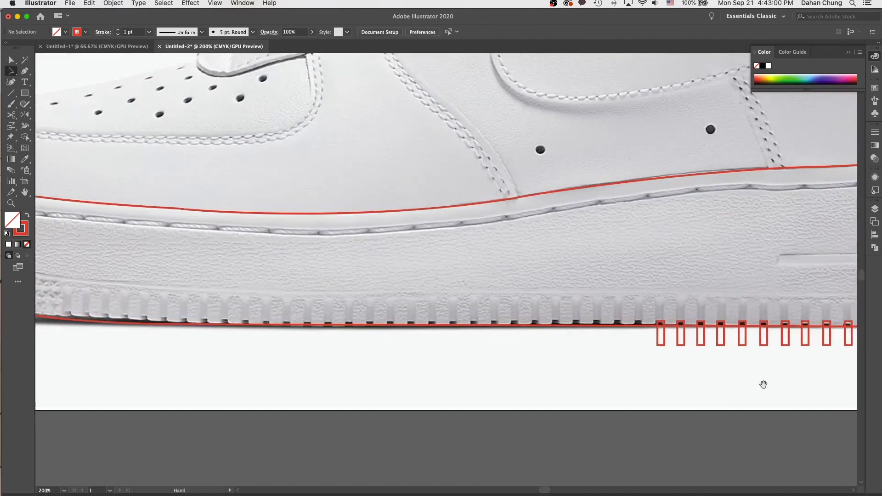
drag(652, 363, 449, 378)
drag(725, 370, 455, 355)
drag(565, 355, 725, 366)
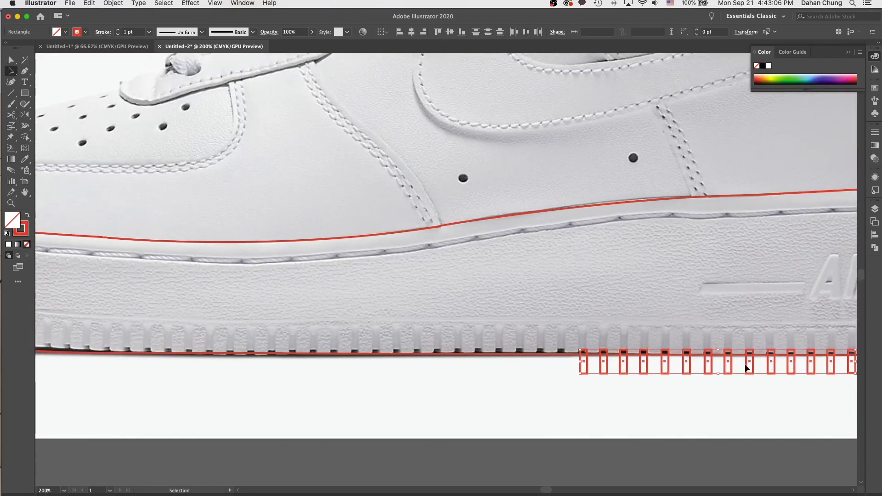
drag(748, 368, 455, 366)
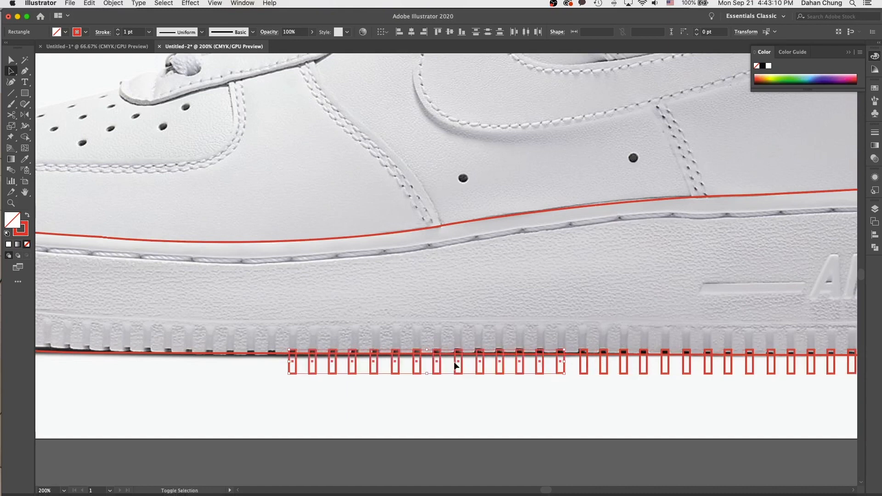
scroll(643, 373, left, 10)
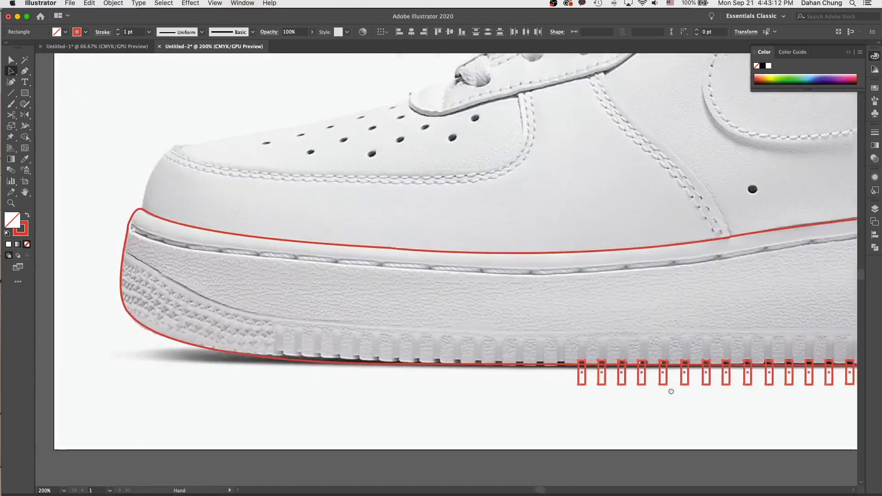
drag(722, 378, 430, 381)
click(340, 390)
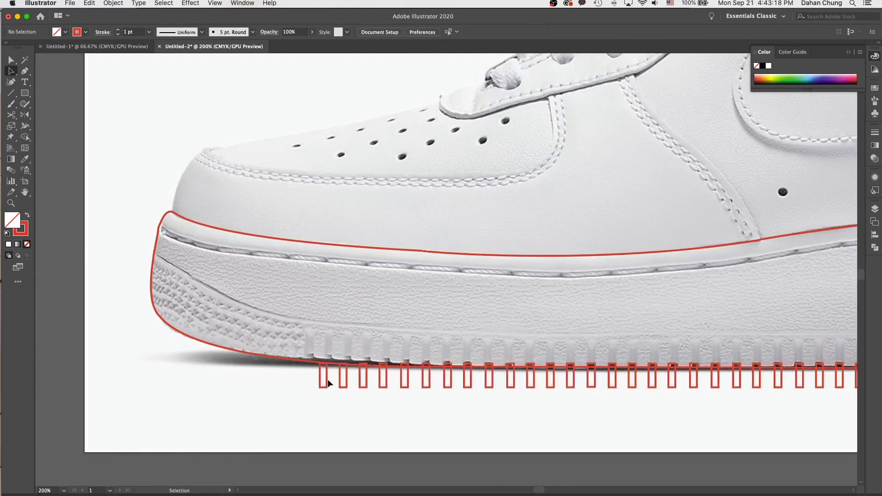
Raise the seventh and eighth rectangles from the toe slightly to follow the sole's rising bottom edge
click(470, 381)
key(super+equal)
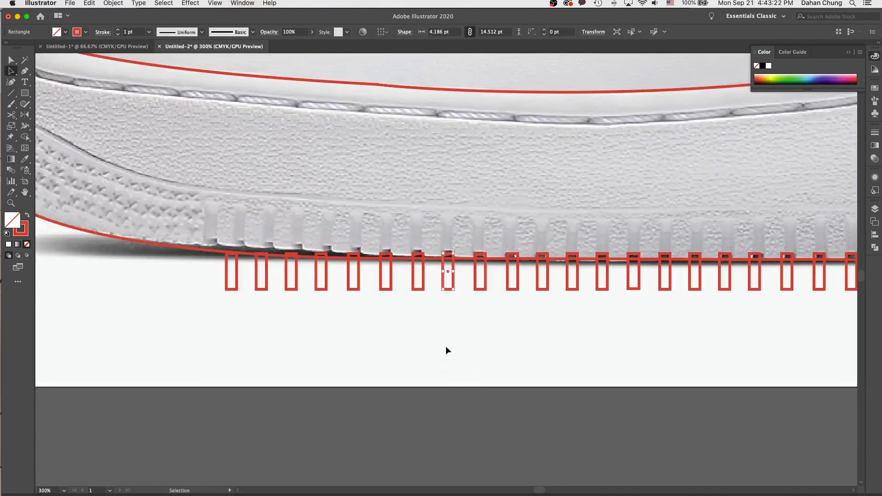
scroll(452, 342, left, 3)
scroll(452, 343, up, 1)
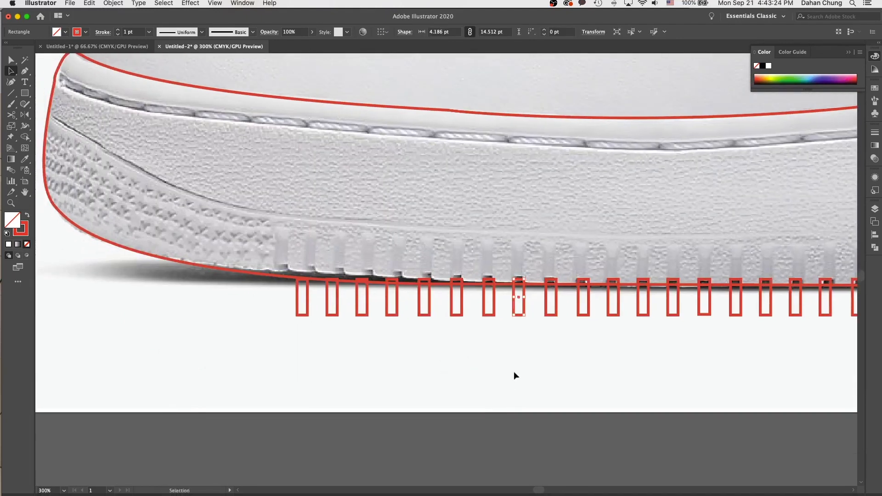
drag(496, 306, 494, 306)
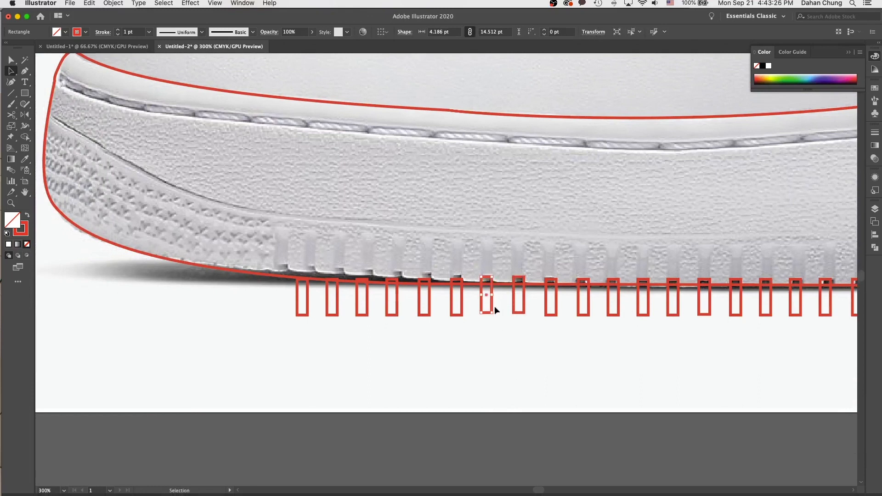
Raise the second to sixth rectangles from the toe together toward the sole's curved bottom edge
drag(454, 327, 308, 306)
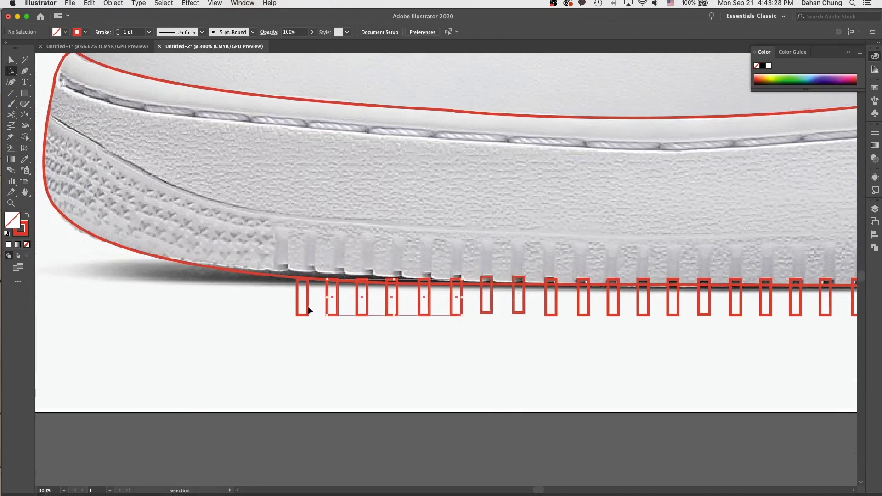
key(Up)
key(Up)
key(Up)
Nudge the third and fourth rectangles from the toe up and toward the heel to fit their tread gaps
click(367, 296)
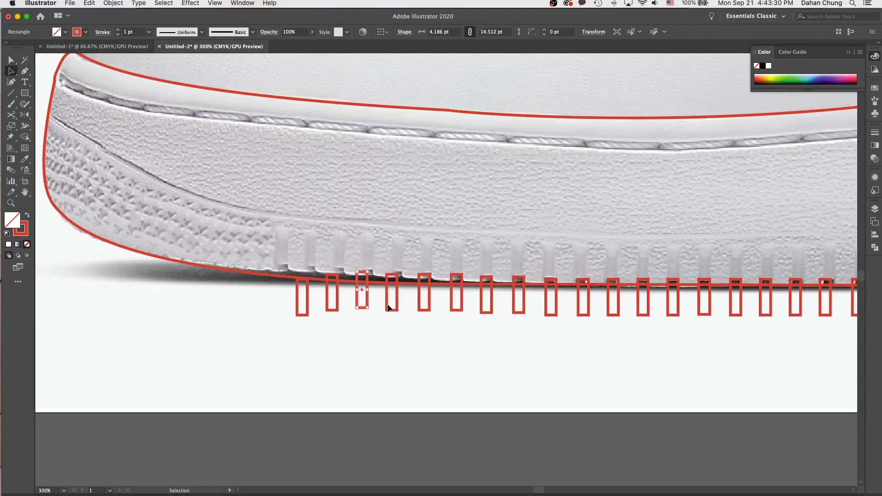
key(Up)
key(Right)
key(Right)
click(387, 309)
key(Right)
key(Right)
key(Up)
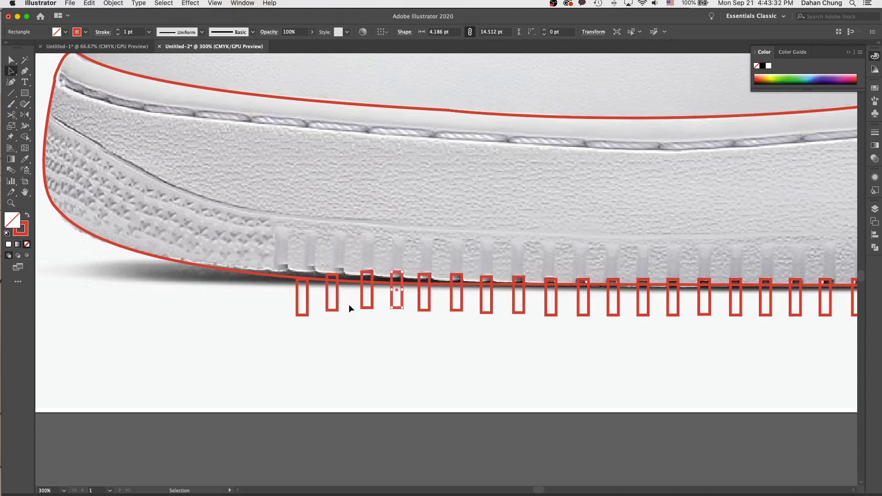
Move the two rectangles nearest the toe up onto their tread gaps, the second toward the heel and the outermost toward the toe
click(341, 297)
key(Up)
key(Up)
key(Up)
key(Right)
key(Right)
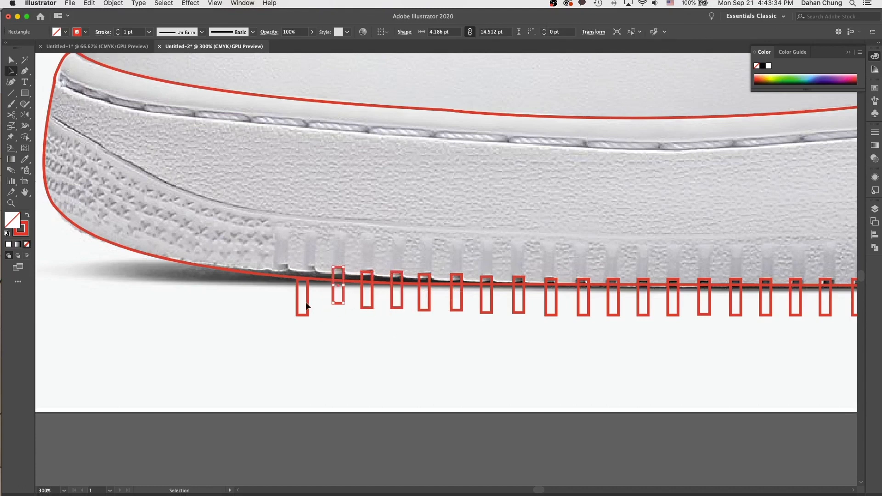
drag(307, 300, 288, 295)
Duplicate the heel-end rectangle at even spacing onto the last tread gaps beside the heel
click(324, 318)
key(super+minus)
key(super+minus)
key(super+minus)
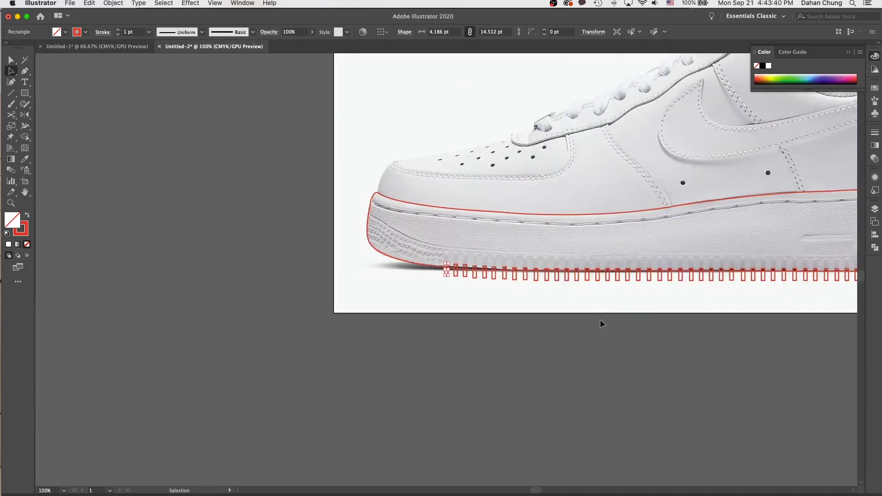
drag(639, 321, 358, 327)
drag(600, 283, 612, 284)
click(621, 283)
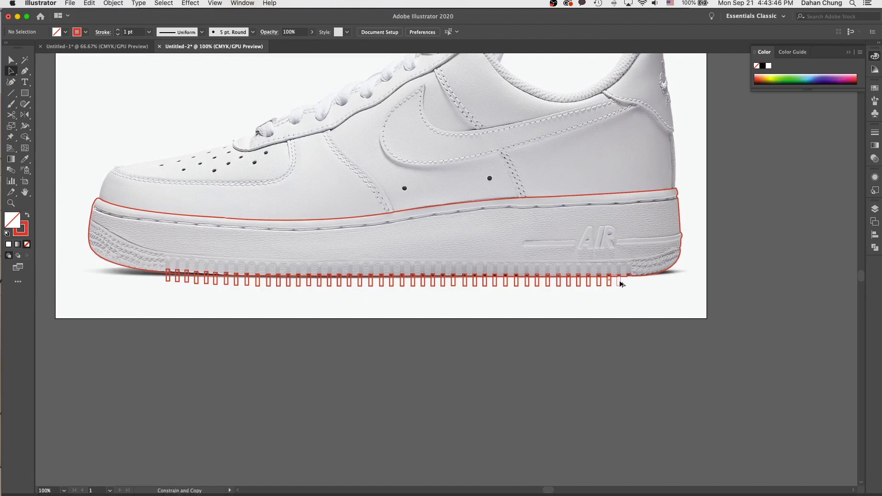
key(super+d)
Group all the tread rectangles and place a spare copy of the group directly below the artboard
drag(621, 281, 243, 281)
super+click(657, 295)
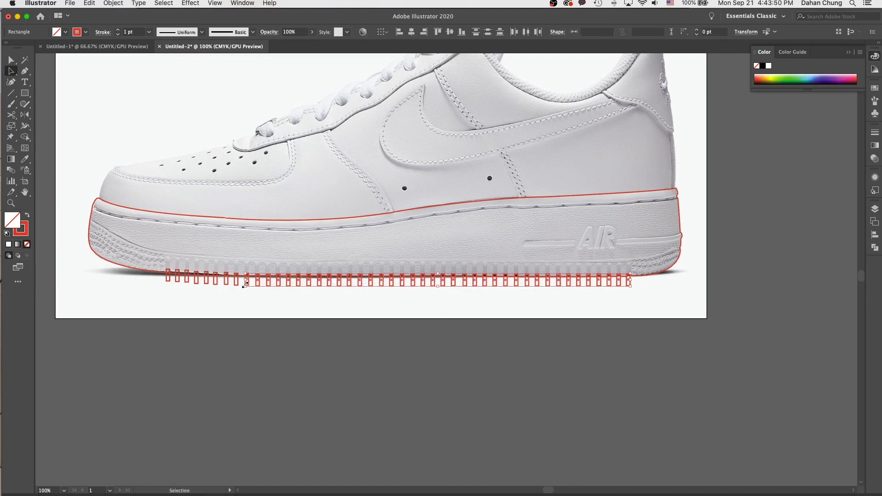
drag(166, 280, 167, 279)
key(super+g)
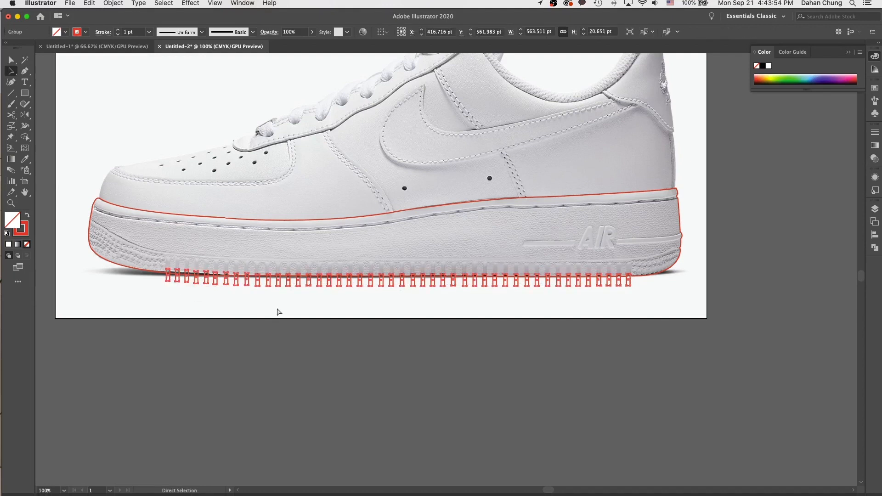
drag(415, 284, 456, 336)
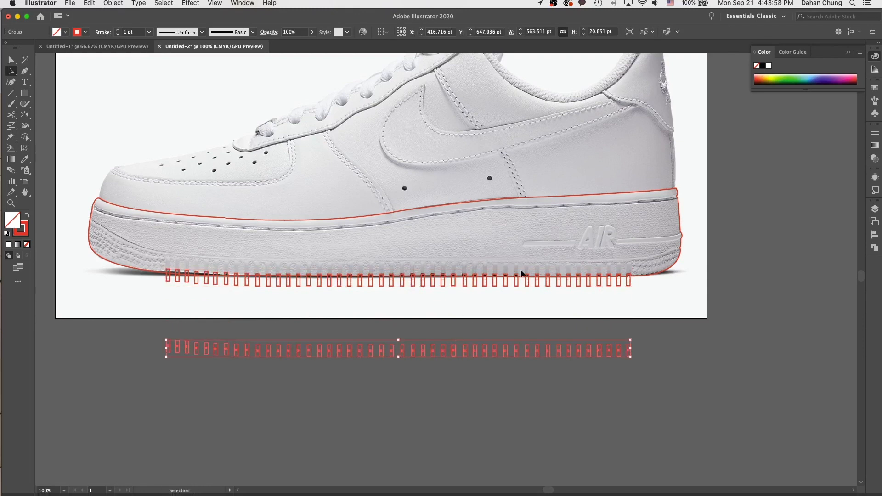
click(527, 292)
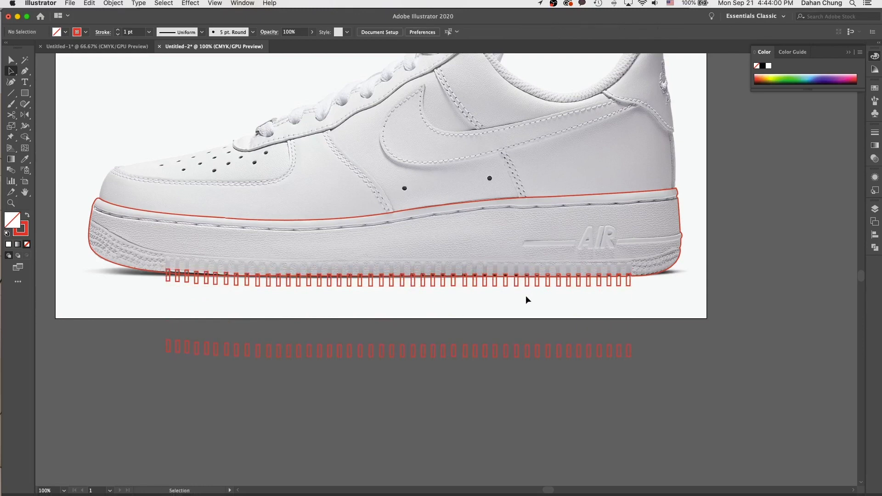
Arrange the rectangle group on the sole in front of the sole outline
scroll(658, 252, up, 3)
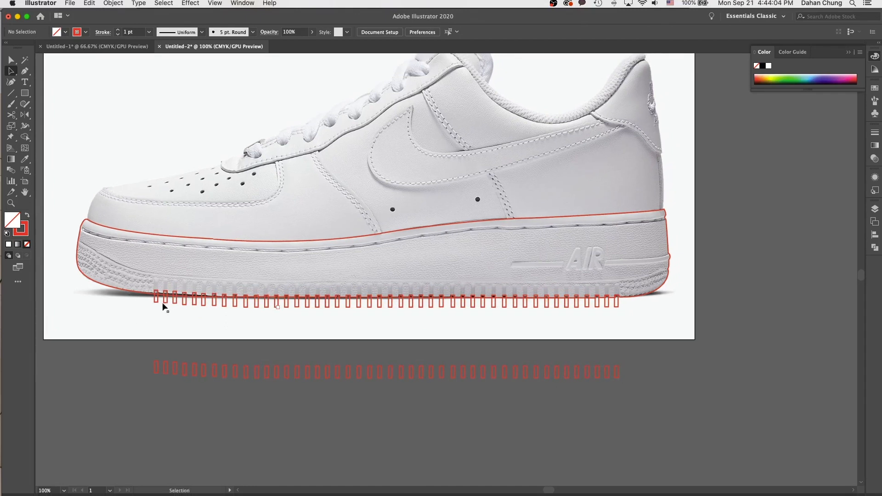
click(257, 303)
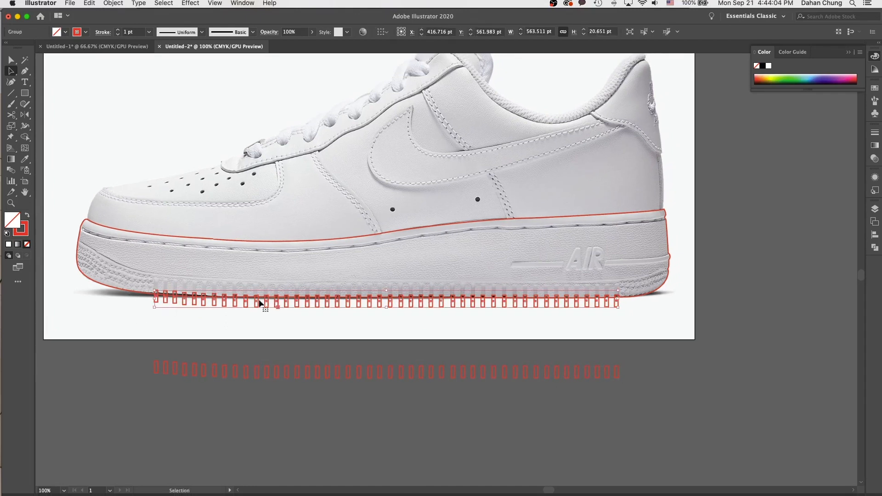
right_click(471, 304)
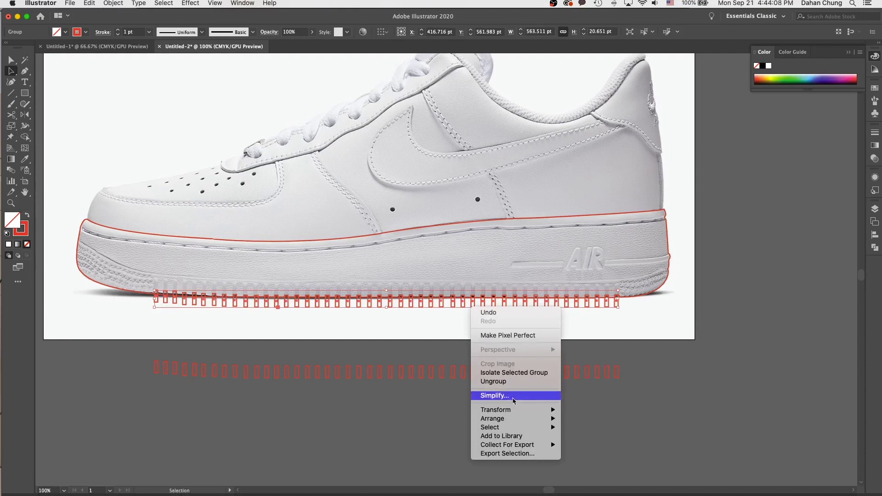
mouse_move(516, 419)
click(600, 419)
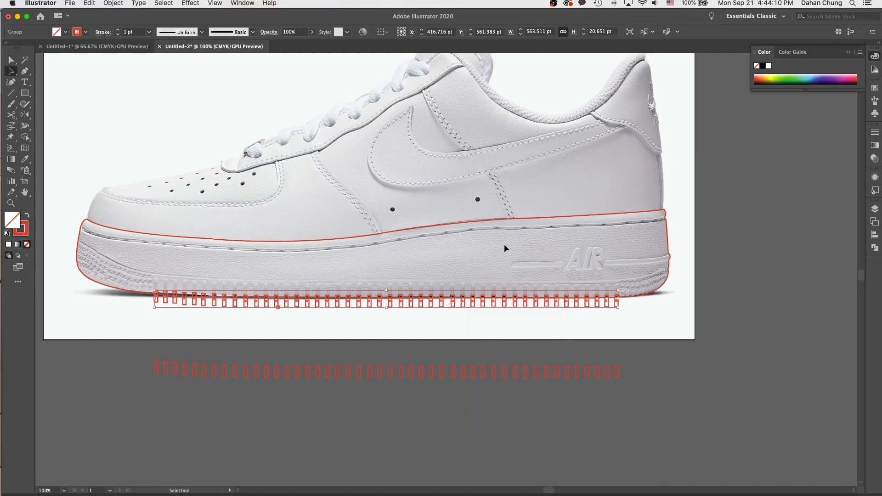
Subtract the rectangle group from the sole outline with Minus Front to cut the tread notches
click(666, 228)
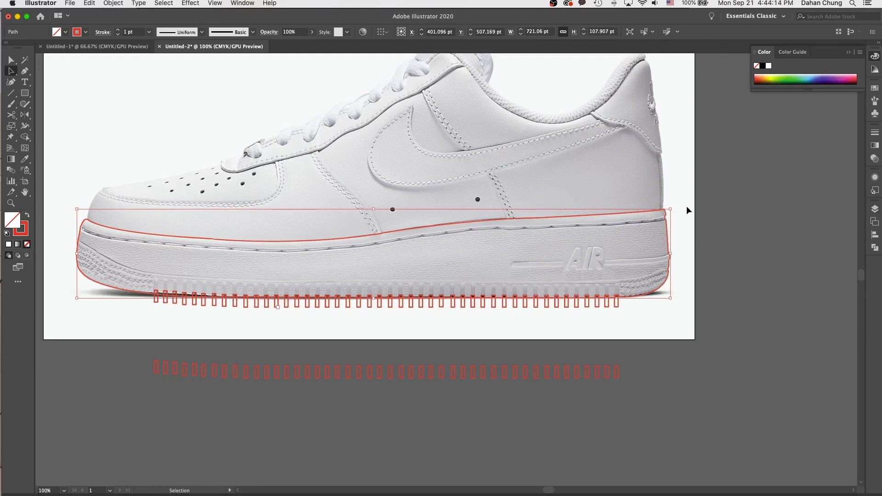
drag(688, 205, 580, 339)
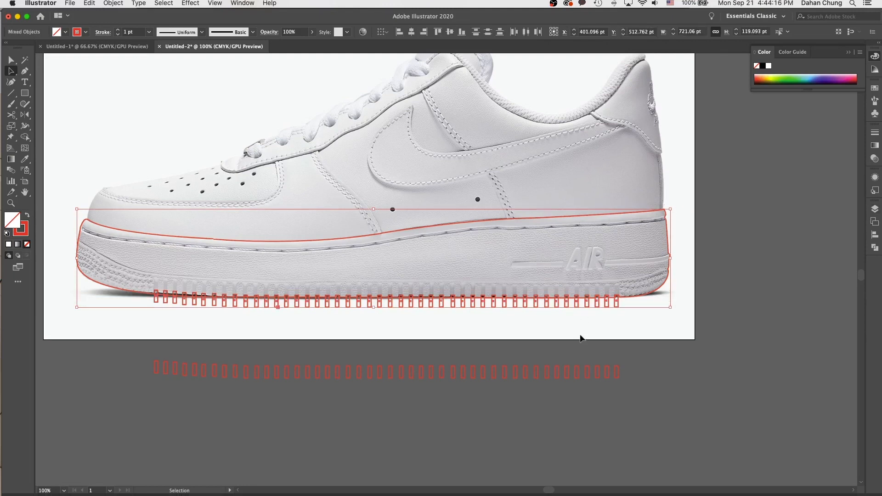
click(875, 209)
click(832, 205)
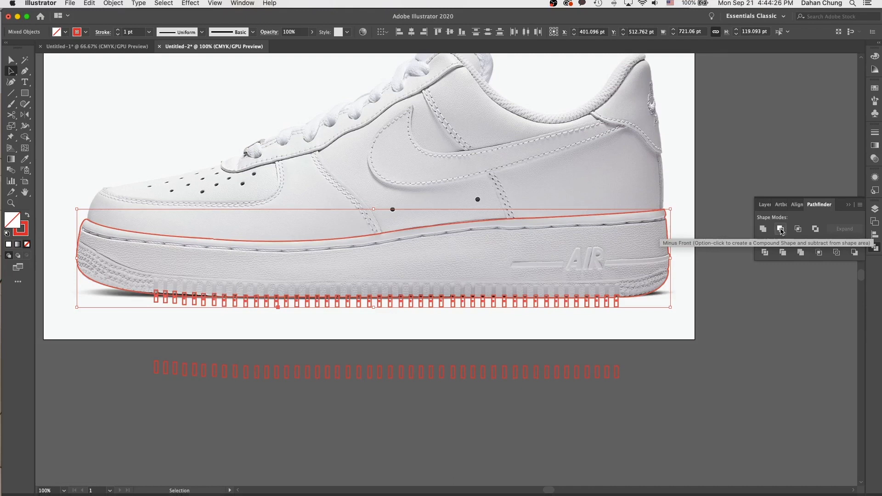
click(782, 231)
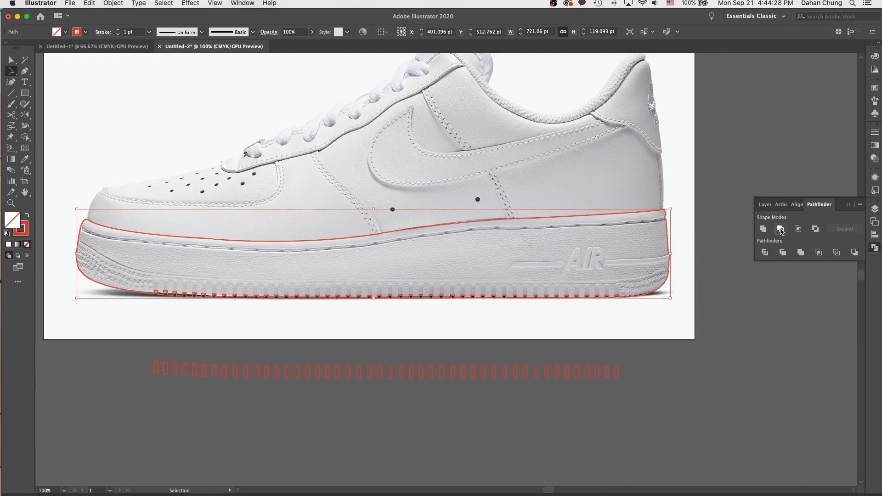
click(639, 312)
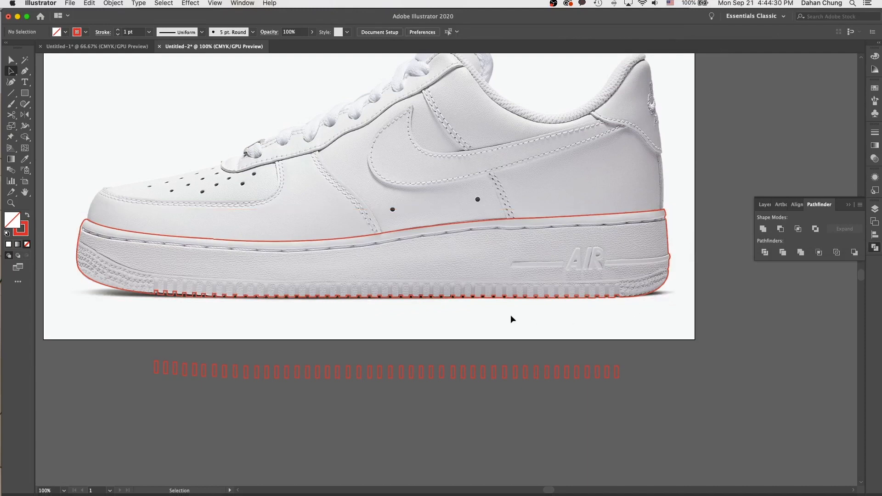
Examine the cut notches along the sole outline's bottom edge, especially at the toe end
key(super+equal)
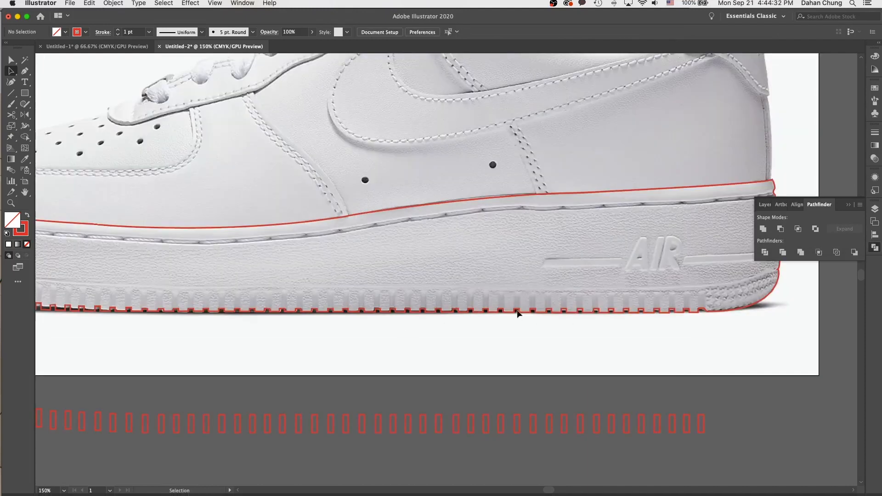
drag(234, 359, 613, 363)
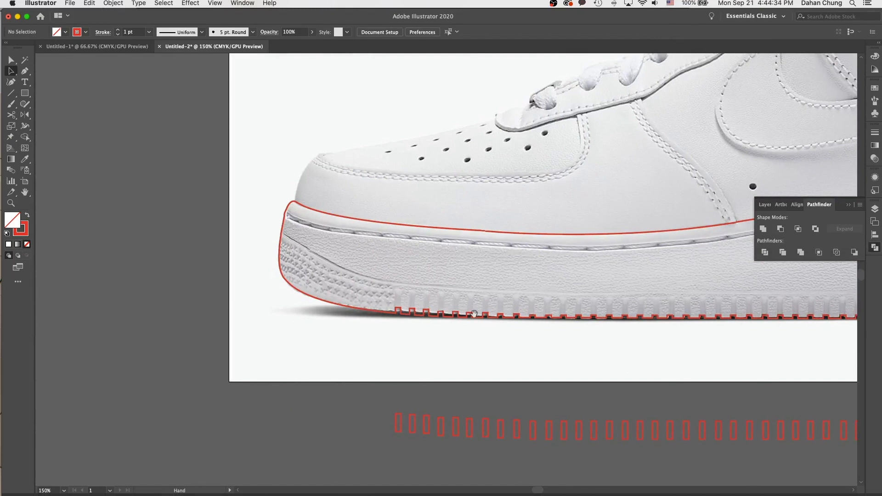
key(super+equal)
key(v)
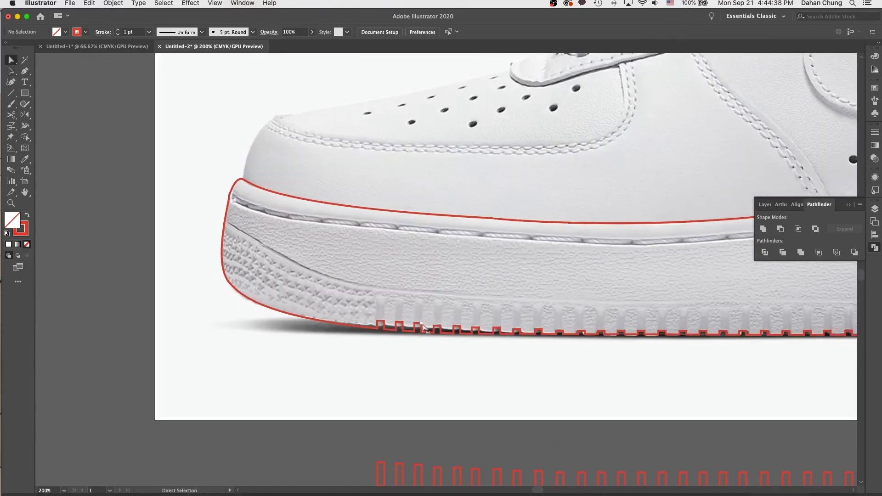
key(super+equal)
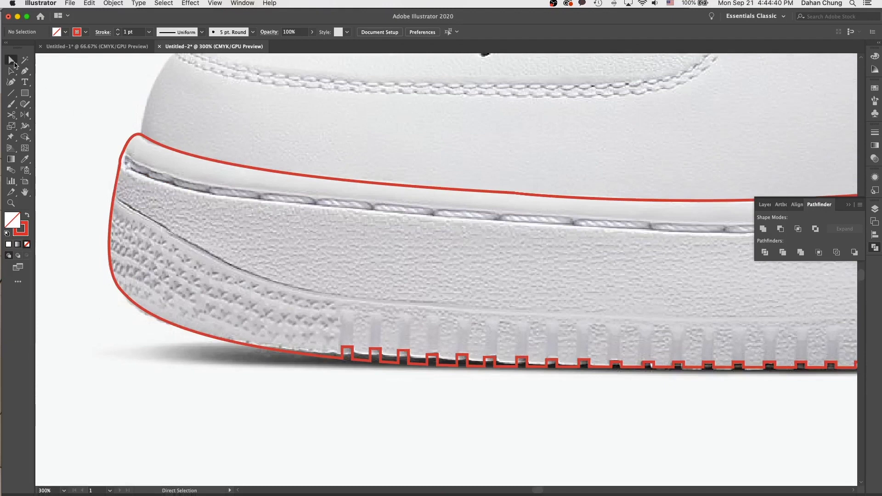
Adjust the corner anchor points of the cut tread notches near the toe end with Direct Selection
click(468, 357)
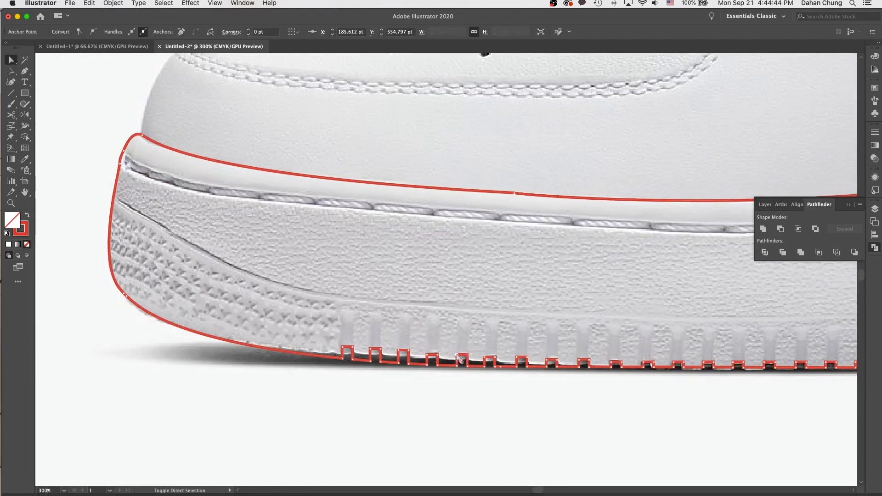
click(467, 355)
click(469, 357)
click(468, 358)
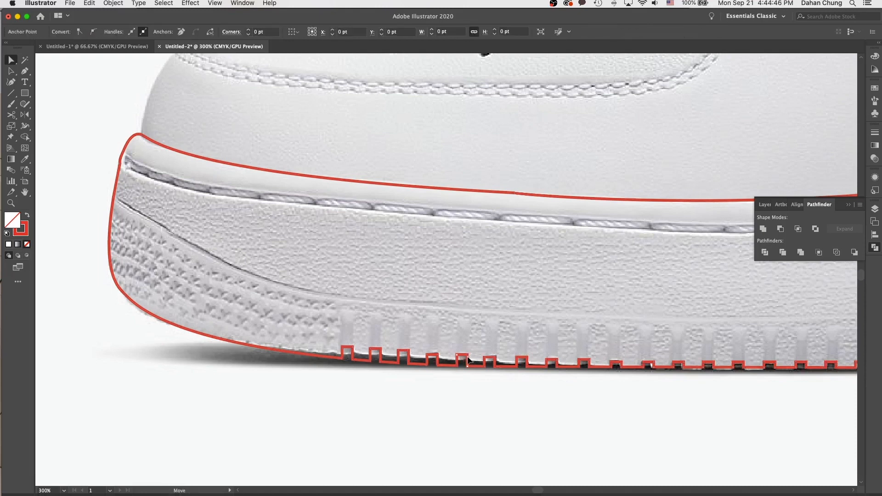
click(468, 358)
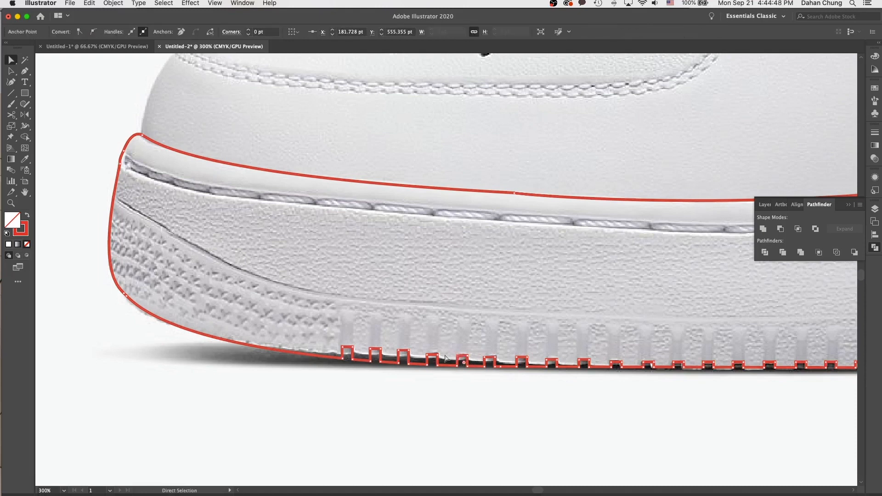
click(403, 356)
click(373, 364)
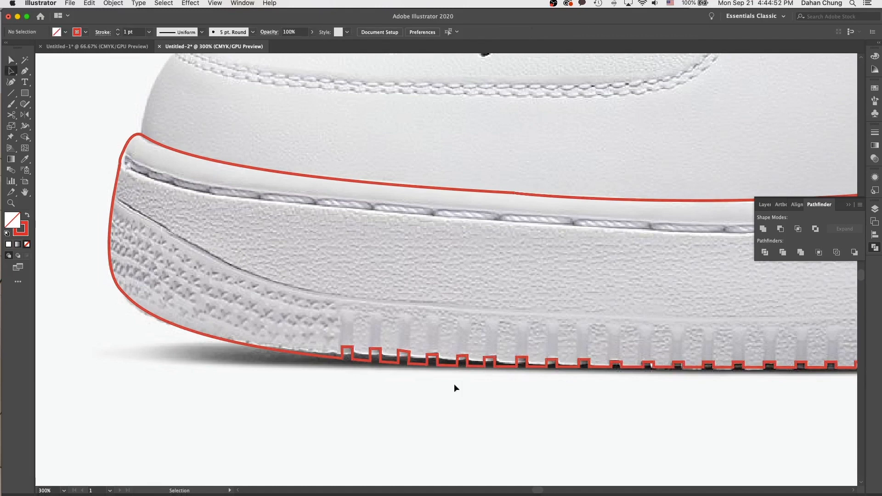
click(381, 354)
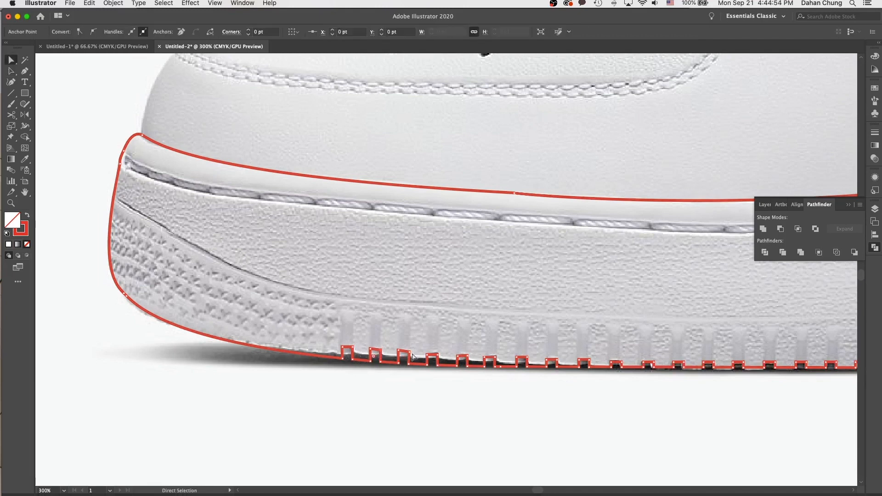
drag(397, 351, 373, 353)
click(421, 333)
Cut the sole outline with Scissors at the toe, just above and below the end of the stitched groove
key(super+minus)
key(super+minus)
key(space)
drag(601, 351, 561, 388)
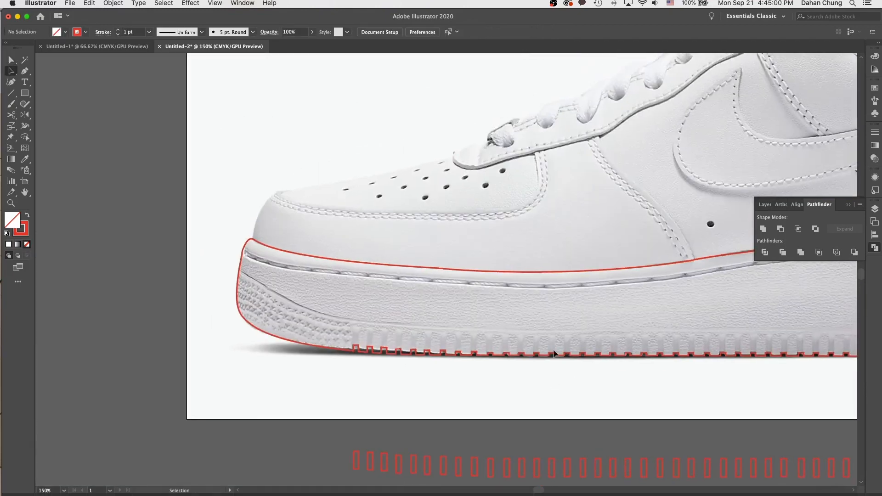
drag(475, 304, 475, 304)
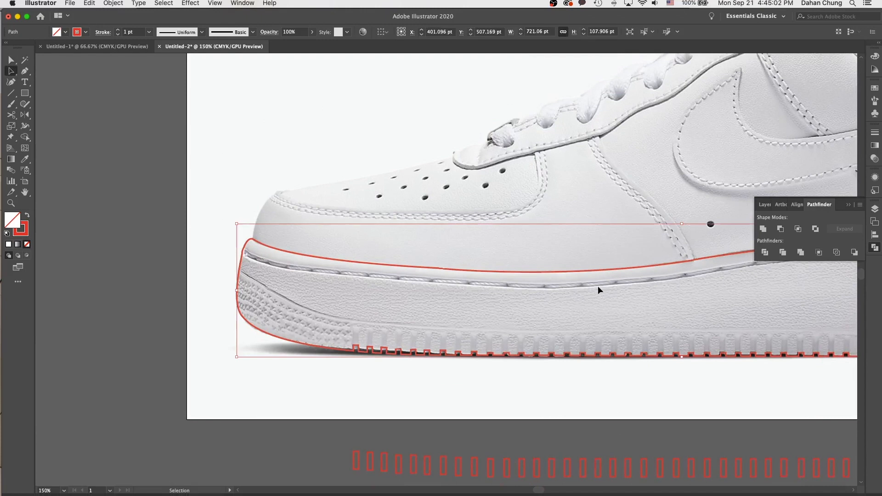
key(space)
drag(446, 311, 557, 333)
key(super+equal)
key(space)
drag(390, 294, 818, 327)
key(a)
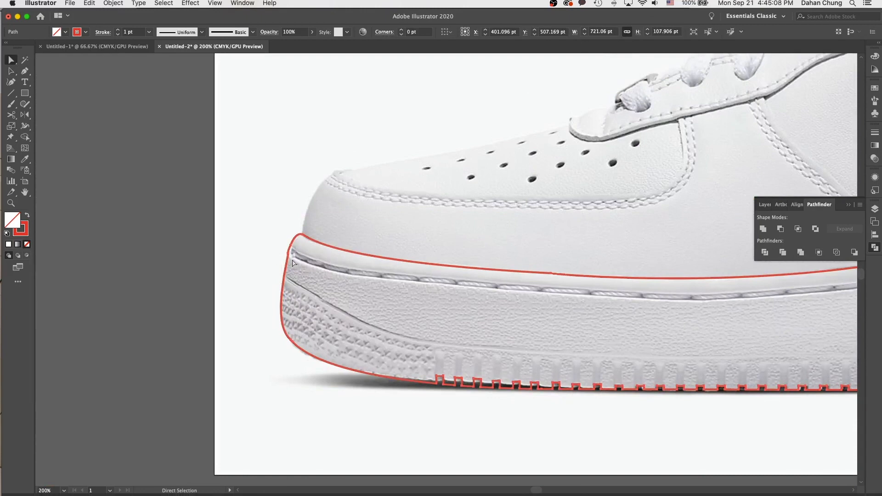
key(c)
click(288, 258)
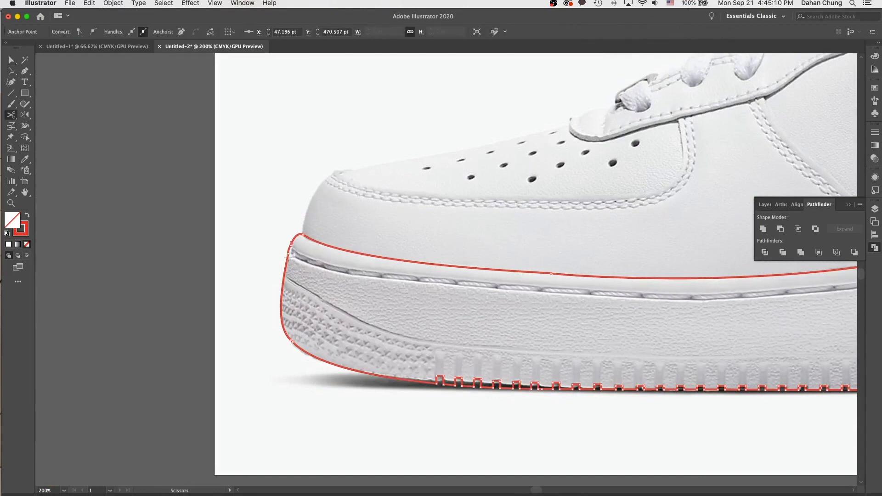
click(287, 257)
Delete the short cut segment of the sole outline at the toe
key(v)
key(super+shift+a)
click(289, 251)
key(Delete)
Cut the sole outline with Scissors at the heel end of the stitched groove and delete the short segment there
key(a)
key(p)
drag(736, 322, 334, 366)
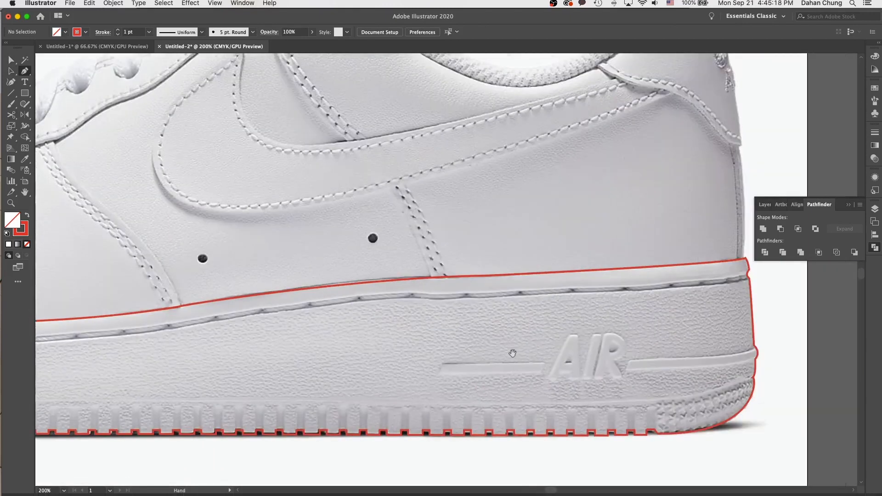
key(c)
click(750, 278)
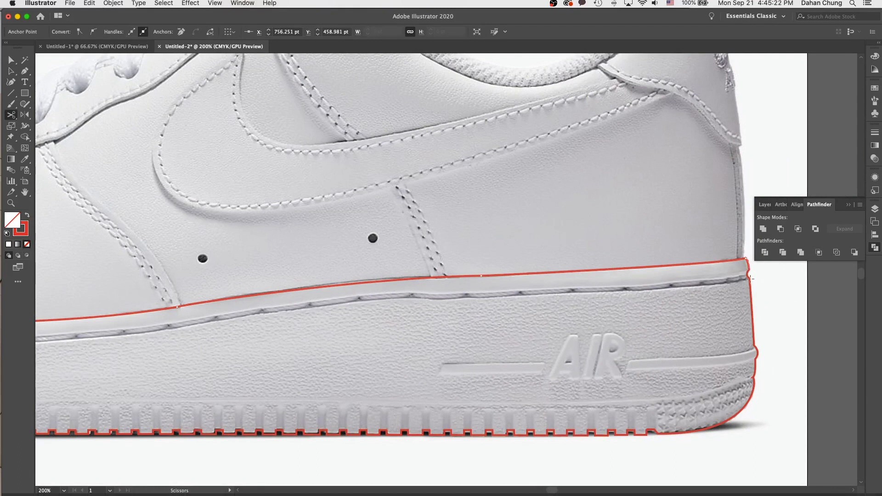
key(v)
super+click(749, 276)
key(Delete)
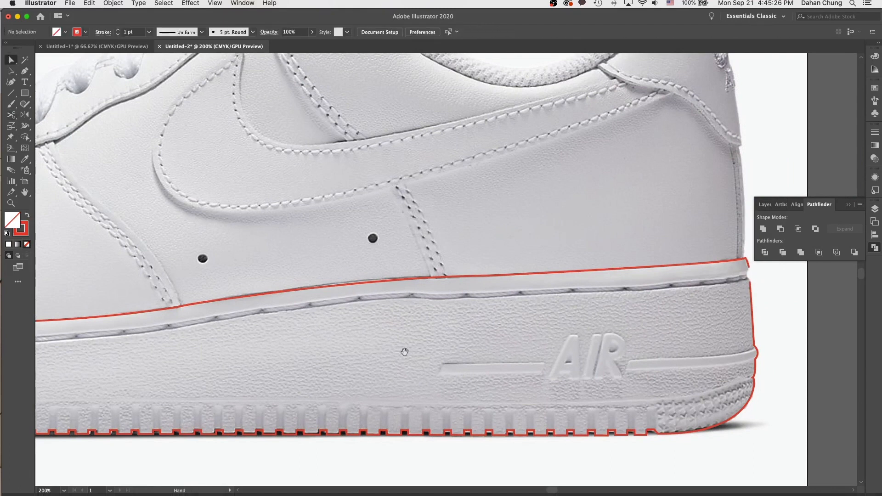
Extend the upper outline piece with the Pen tool from its toe end along the groove's top edge to midfoot
scroll(404, 352, left, 15)
key(p)
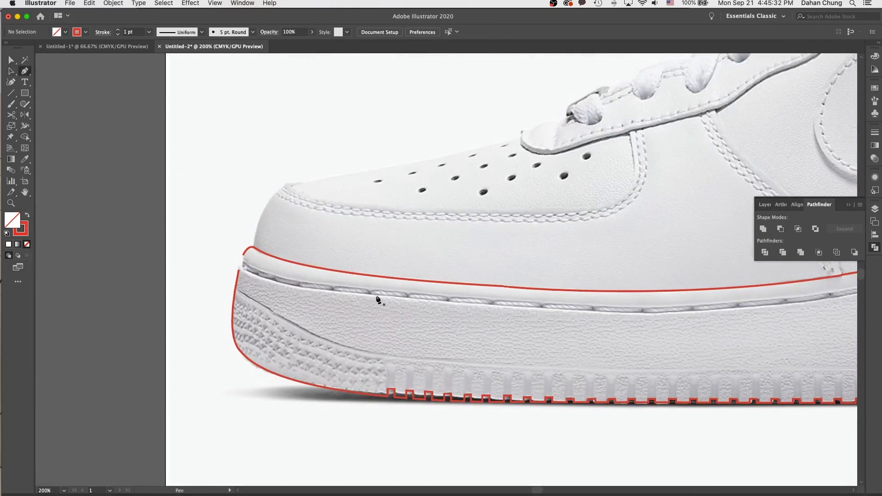
click(243, 256)
drag(258, 268, 260, 269)
drag(364, 318, 266, 352)
key(super+minus)
drag(342, 349, 109, 404)
mouse_move(493, 355)
mouse_down()
mouse_move(750, 366)
mouse_move(535, 365)
mouse_move(498, 355)
mouse_up()
drag(662, 352, 330, 373)
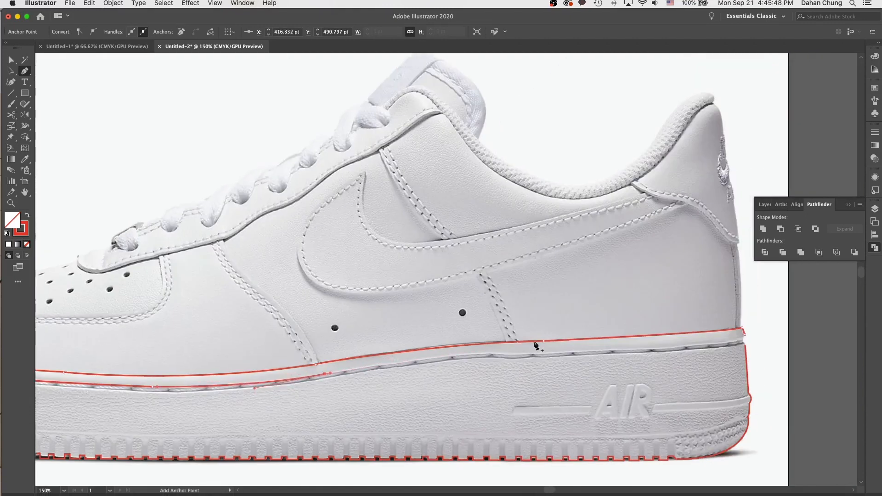
Continue the upper strip's lower edge to the heel, closing the strip there and fine-tuning its heel corner
drag(545, 354, 653, 350)
key(super+z)
mouse_move(519, 352)
mouse_down()
mouse_move(538, 353)
mouse_move(503, 352)
mouse_up()
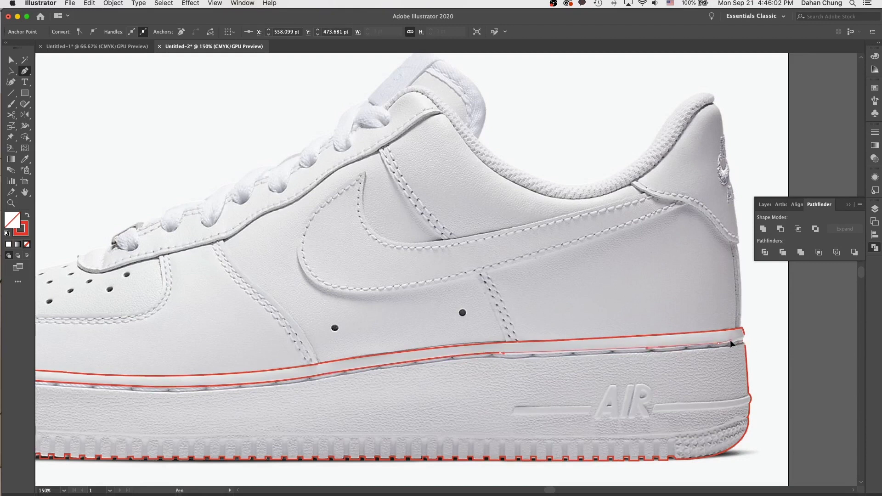
click(721, 343)
click(745, 329)
click(742, 340)
click(746, 335)
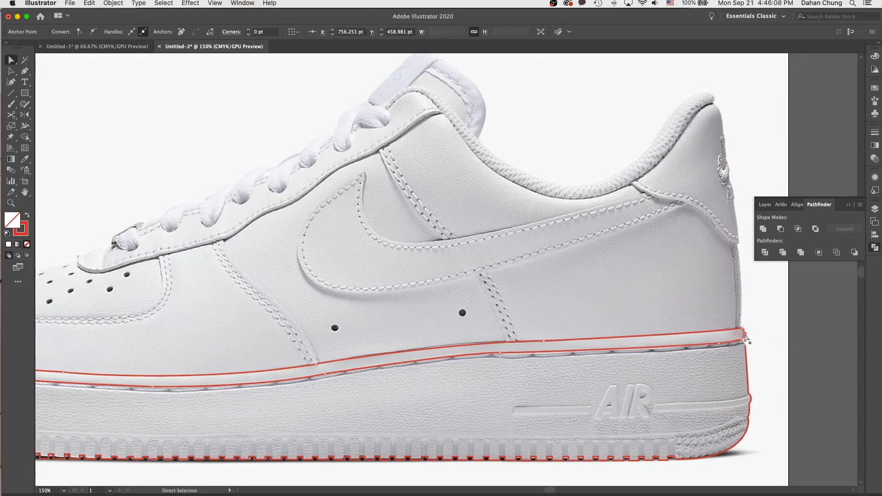
drag(735, 336, 732, 336)
click(717, 367)
Extend the lower outline piece with the Pen tool from its toe end along the groove's bottom edge toward midfoot
drag(437, 407, 764, 351)
key(a)
key(p)
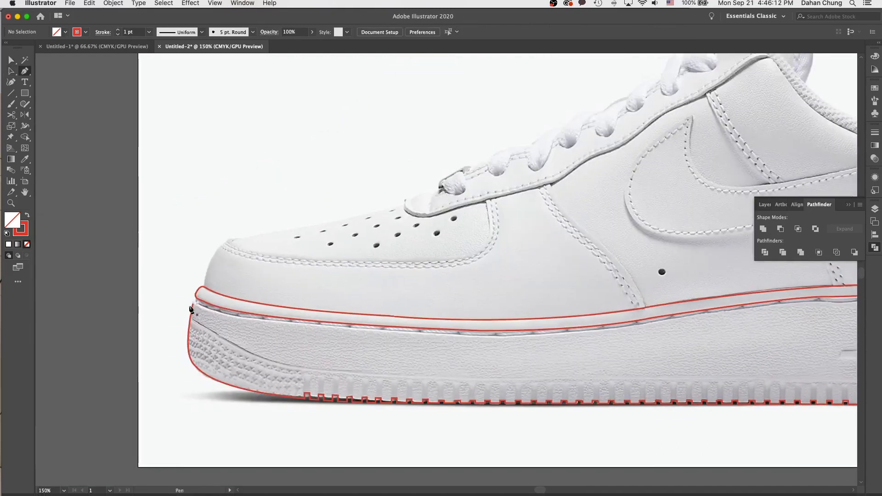
click(193, 304)
scroll(257, 331, up, 2)
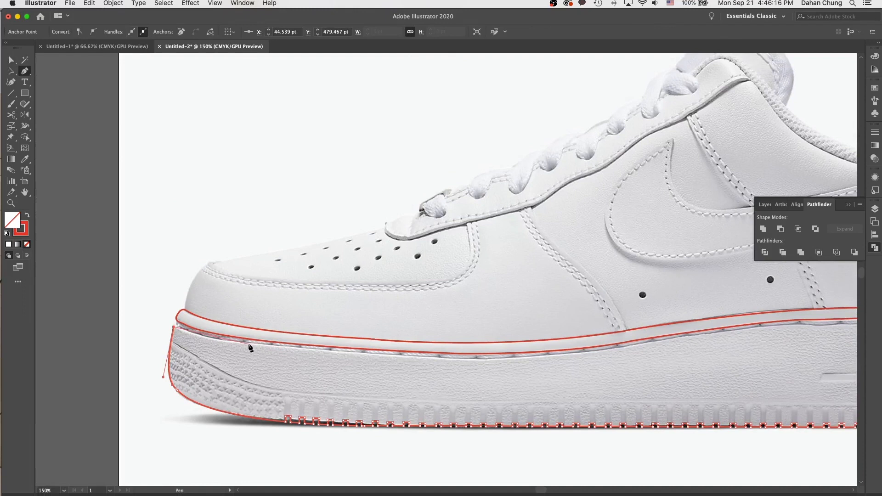
drag(249, 344, 308, 349)
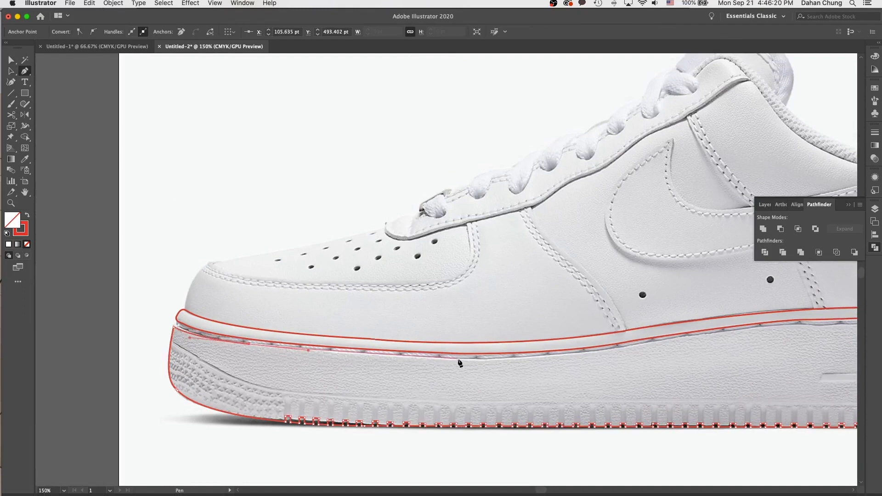
drag(459, 362, 584, 370)
scroll(585, 370, right, 10)
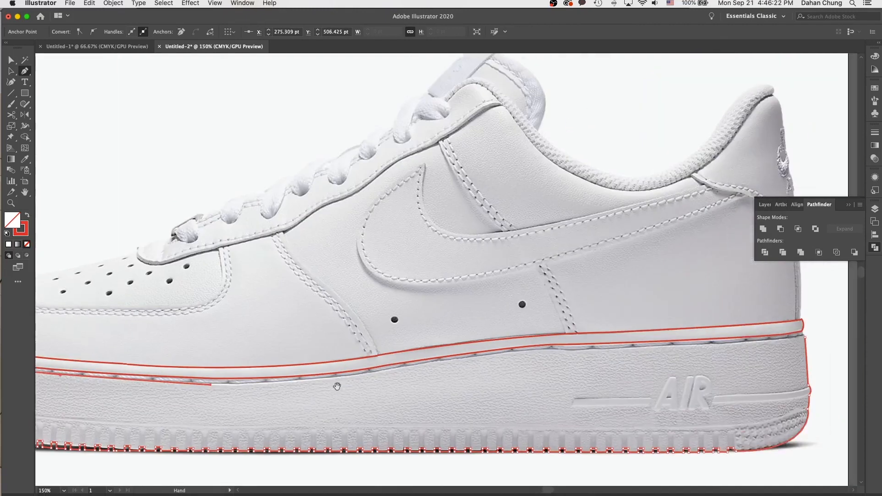
Trace the rest of the lower sole's top edge along the groove to the heel and close the shape
drag(371, 373, 472, 357)
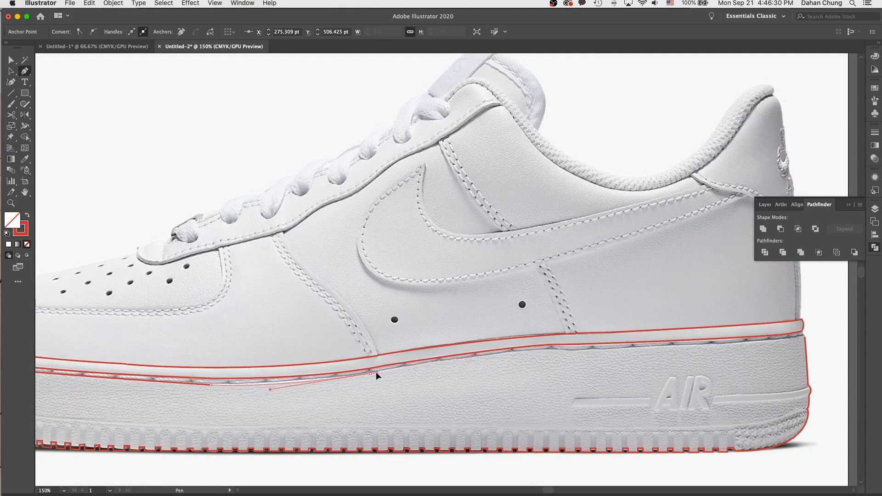
scroll(409, 363, right, 5)
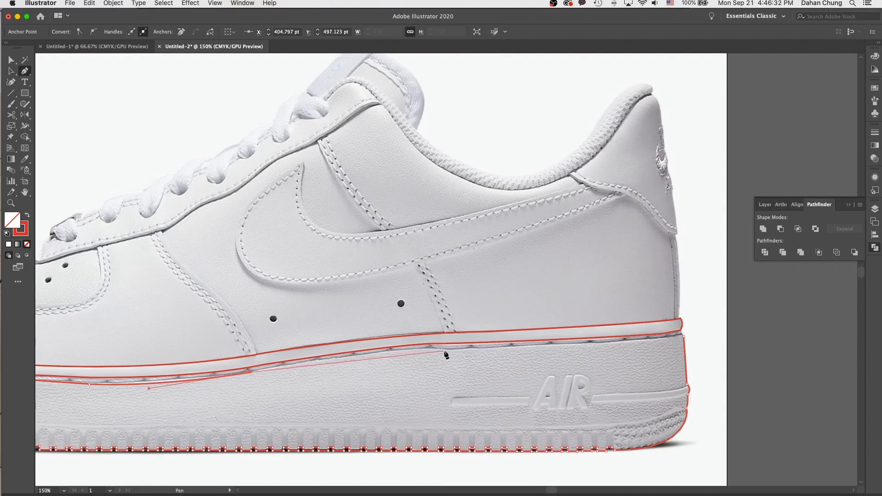
drag(445, 351, 521, 352)
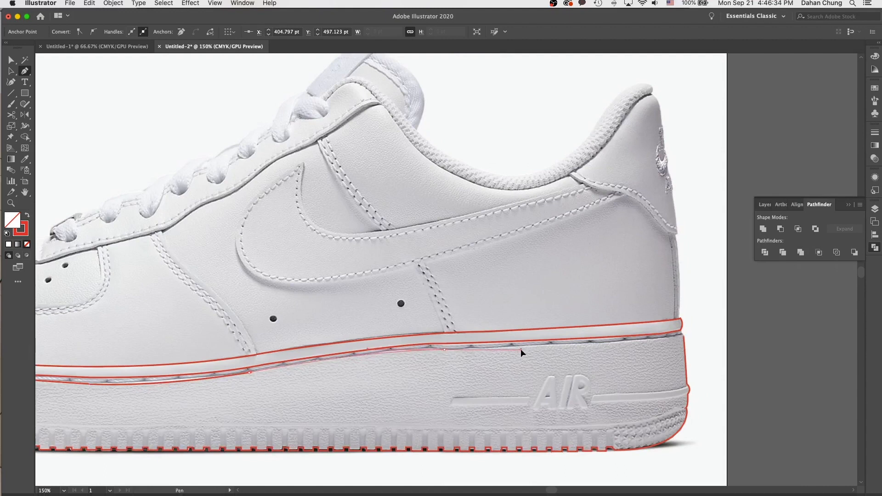
drag(450, 350, 451, 350)
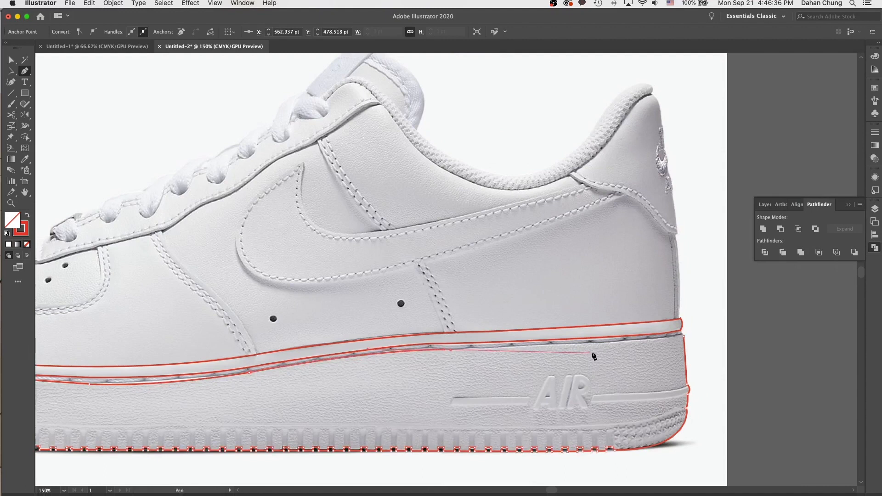
drag(655, 339, 713, 337)
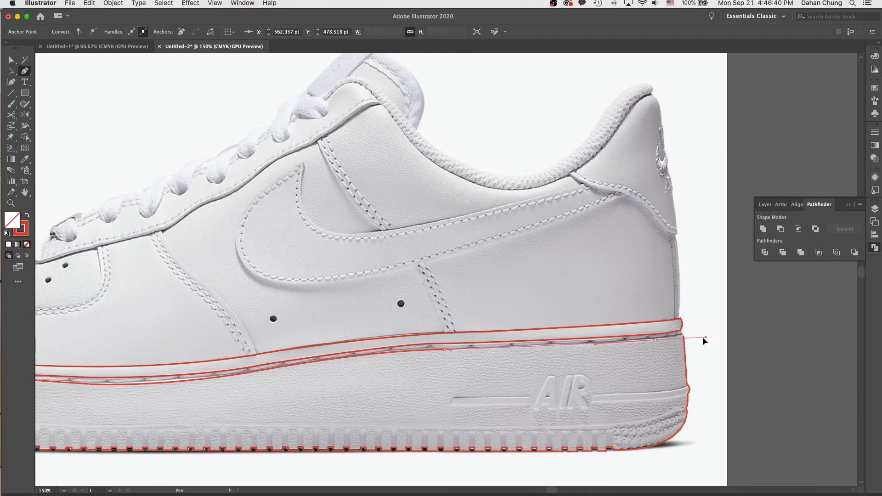
drag(658, 340, 658, 339)
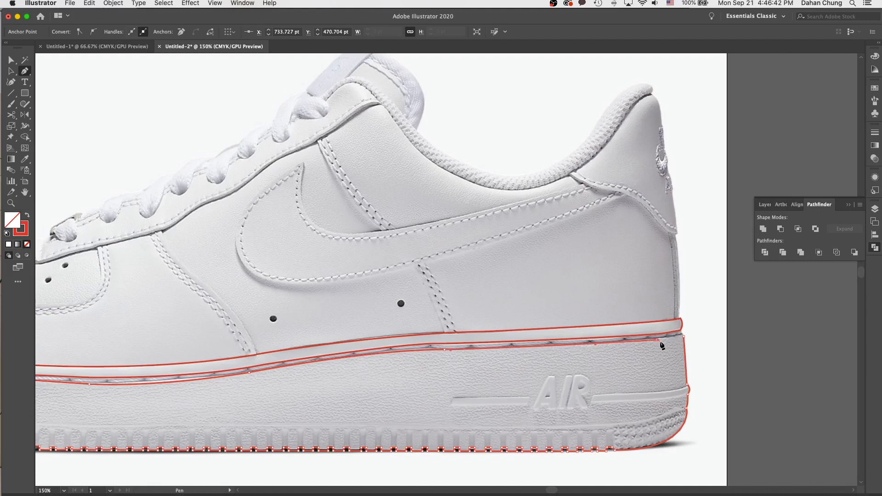
click(685, 338)
key(v)
Deselect the sole shape and set the stroke colour for new paths to a dark navy blue
scroll(460, 340, left, 10)
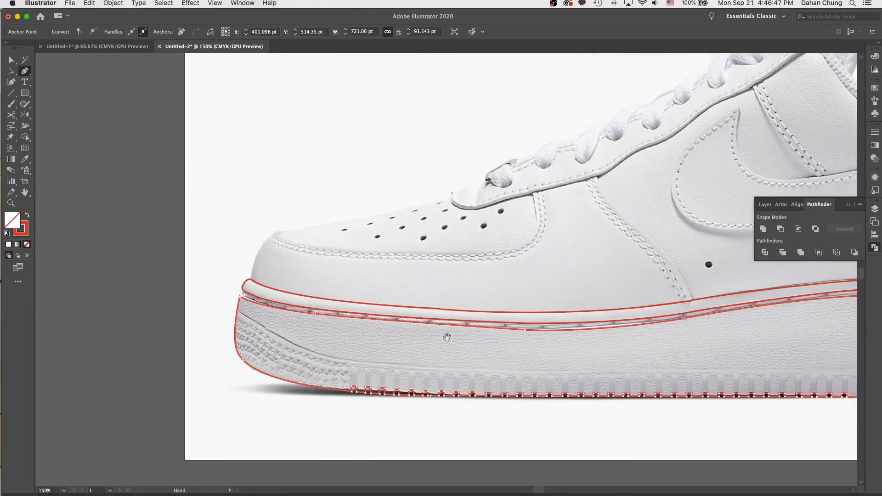
click(392, 346)
key(p)
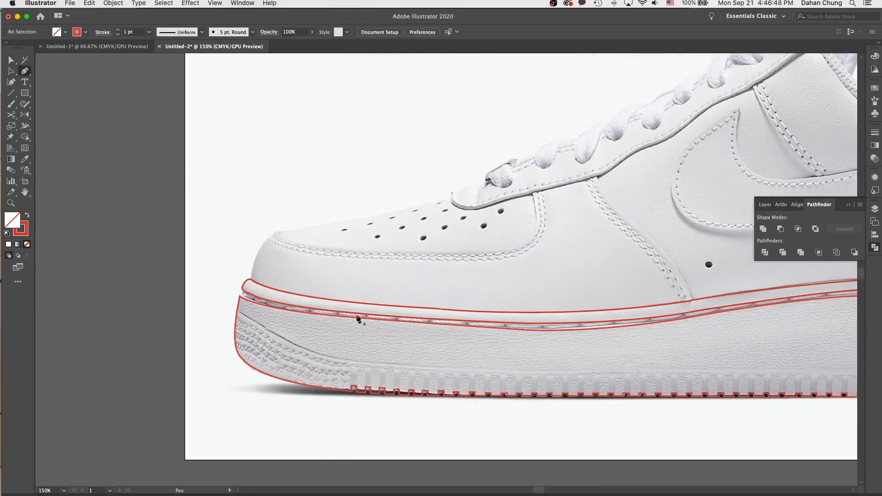
double_click(24, 236)
click(620, 150)
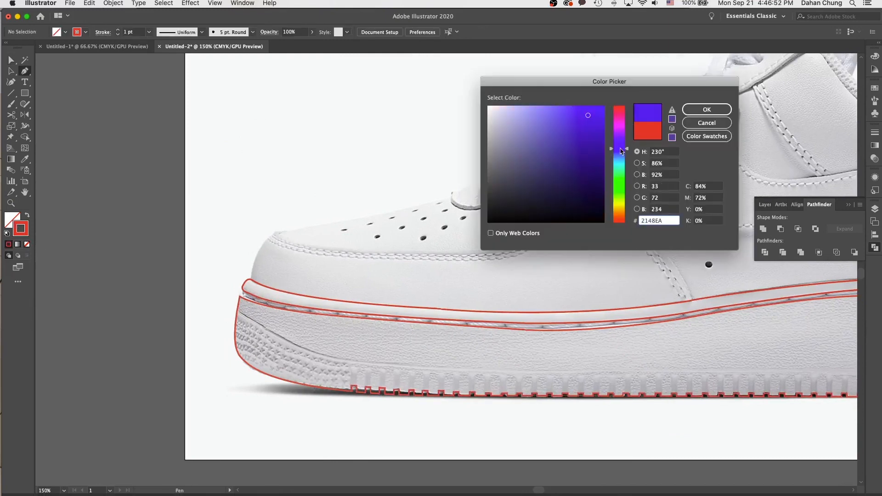
click(600, 158)
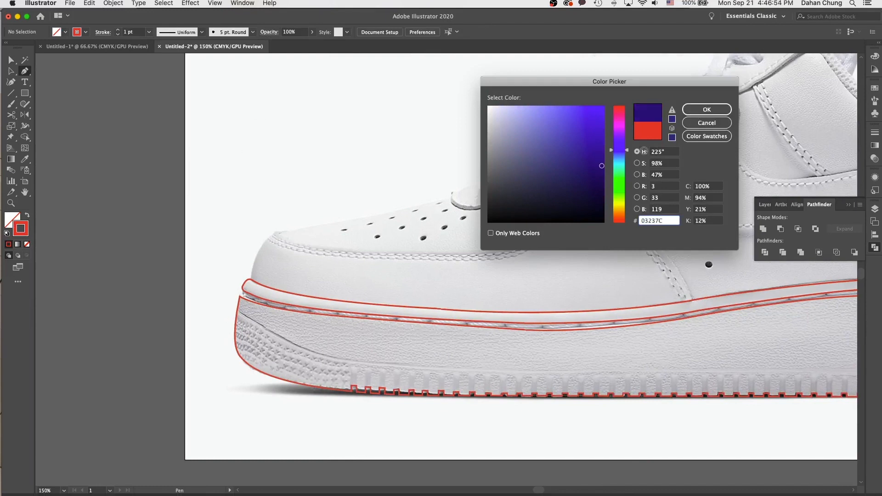
click(697, 110)
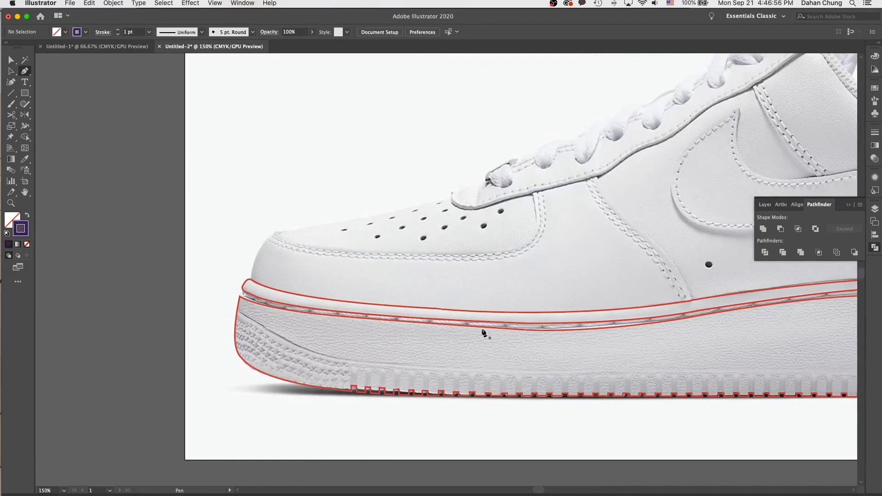
Start a navy Pen path at the toe, running between the two sole shapes along the stitched groove's forefoot section
click(242, 295)
drag(369, 336, 382, 370)
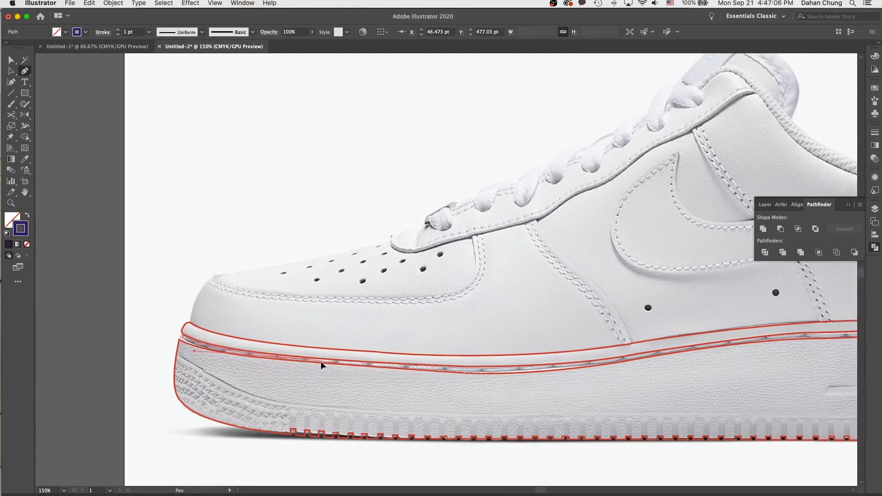
drag(321, 361, 321, 361)
mouse_move(498, 369)
mouse_down()
mouse_move(548, 368)
mouse_move(502, 370)
mouse_up()
scroll(503, 371, right, 10)
Extend the navy Pen path along the stitched groove from the forefoot to the heel end, and deselect it
drag(317, 381, 419, 361)
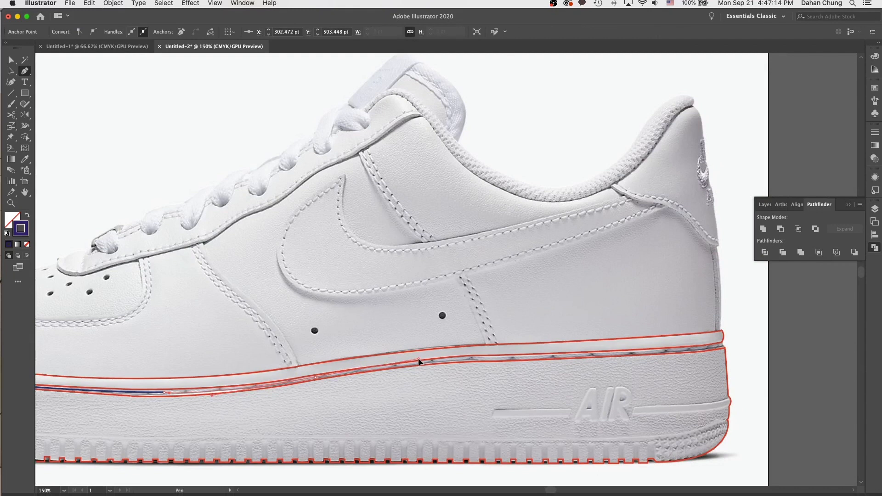
drag(319, 376, 319, 376)
key(space)
drag(494, 360, 417, 359)
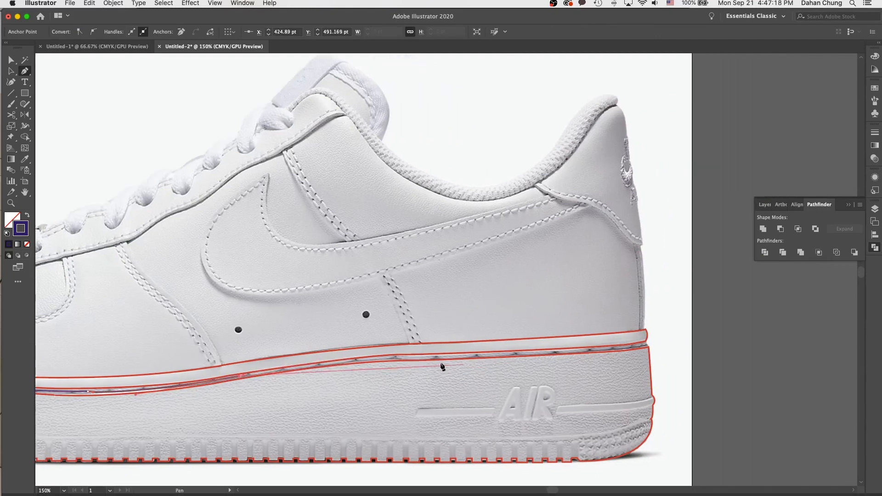
drag(428, 357, 506, 355)
drag(445, 356, 443, 355)
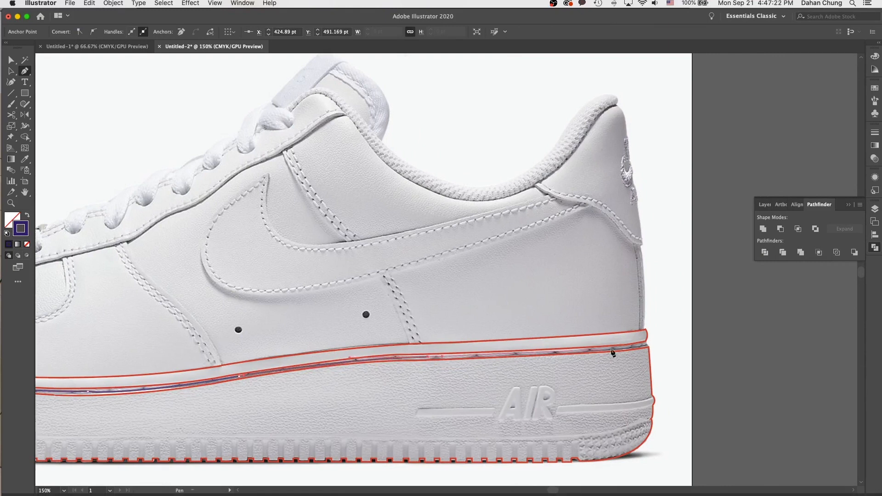
click(631, 347)
click(648, 343)
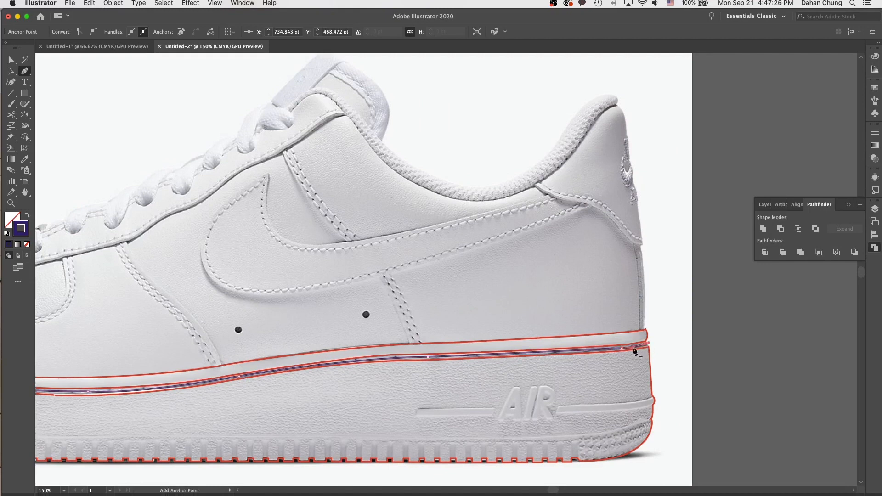
key(v)
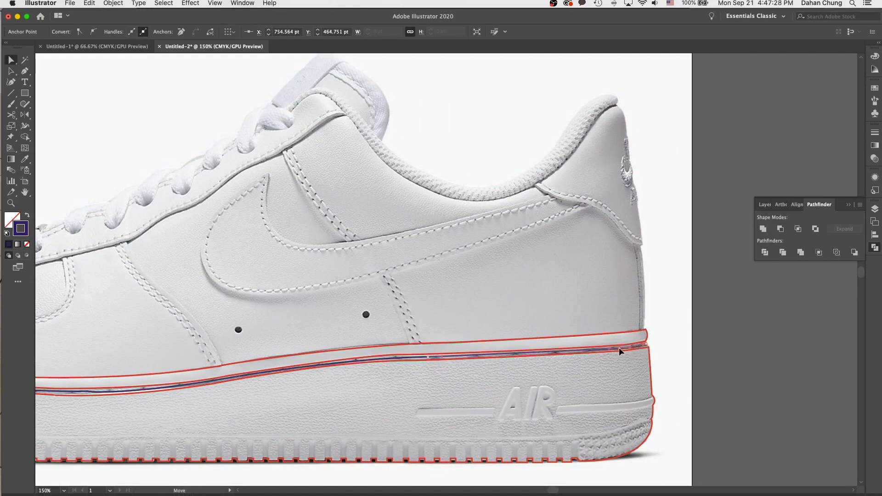
click(608, 381)
Select the navy groove line and set its stroke to 2 pt with a round cap and round join
key(a)
drag(308, 407, 506, 394)
drag(104, 380, 333, 378)
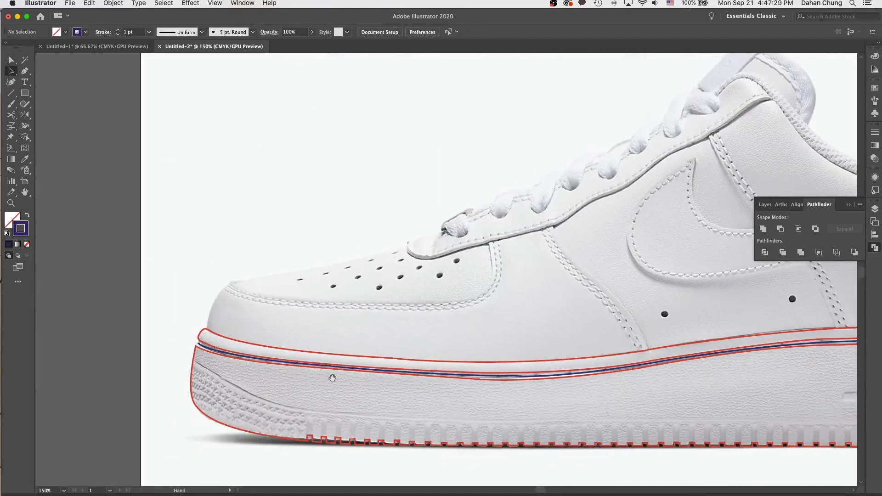
click(213, 353)
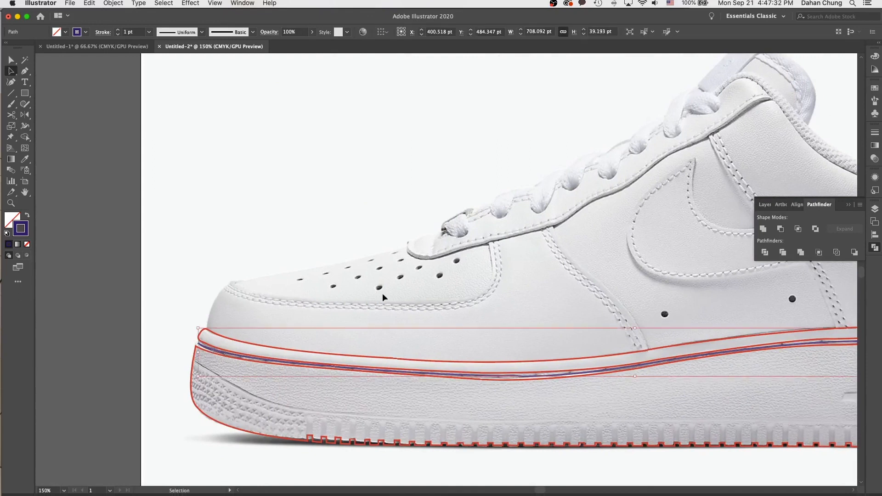
drag(512, 277, 393, 272)
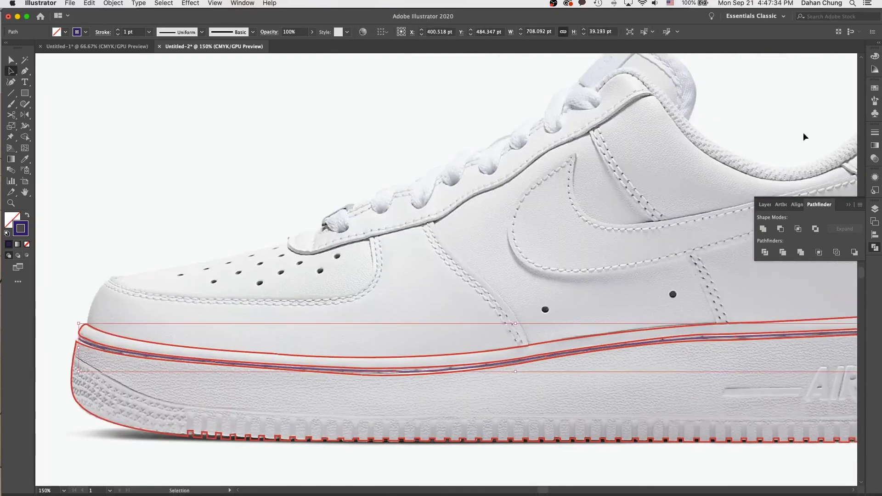
click(875, 134)
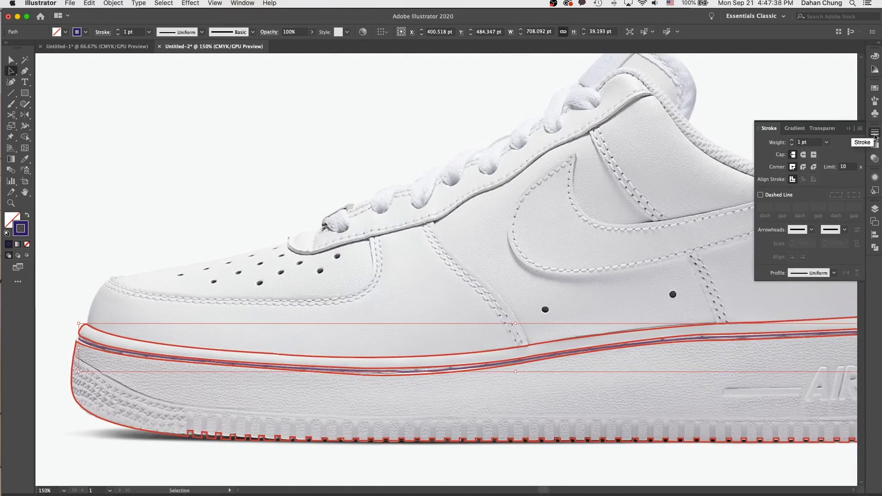
click(793, 141)
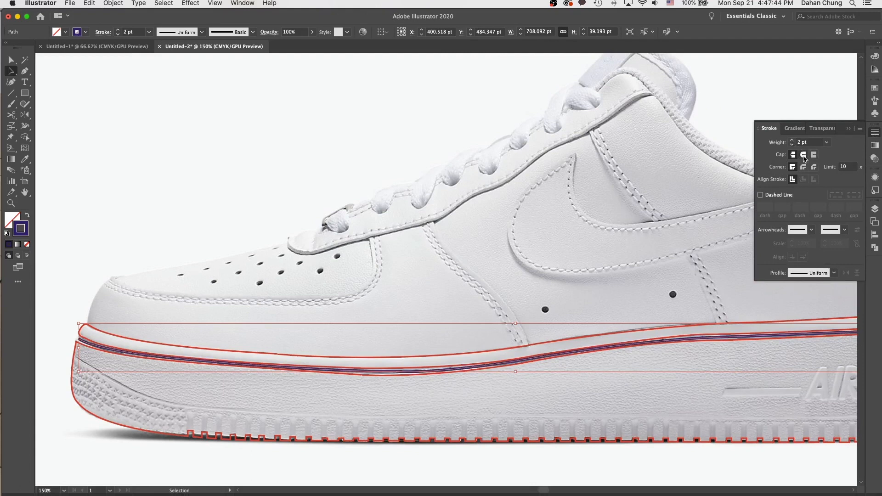
click(804, 155)
click(803, 167)
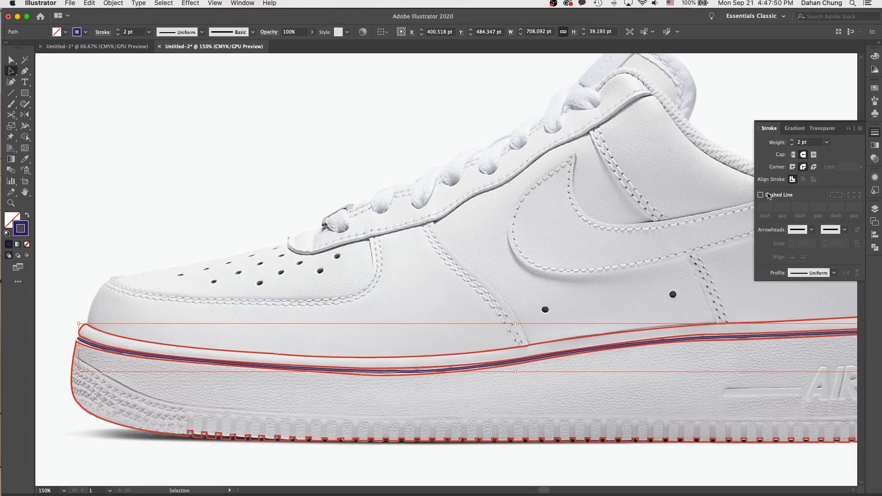
Make the navy groove line dashed with a 15 pt dash and a 4 pt gap, and deselect it
click(769, 196)
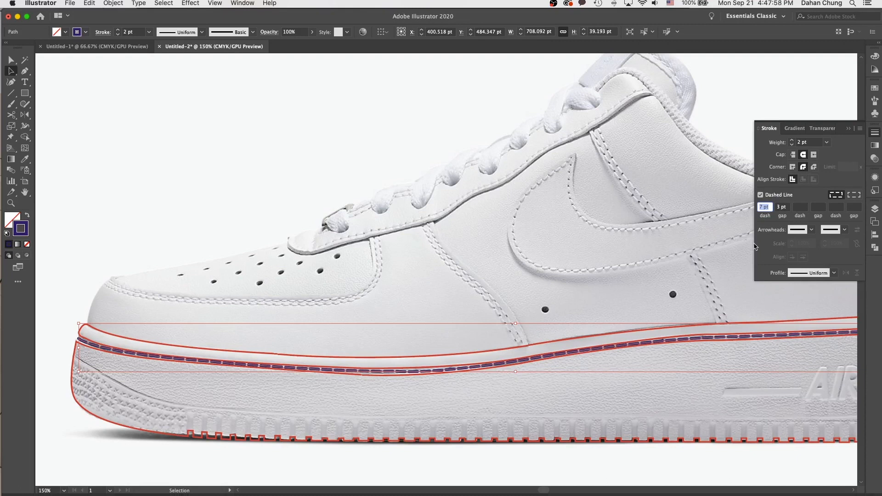
text(15)
key(Tab)
key(Tab)
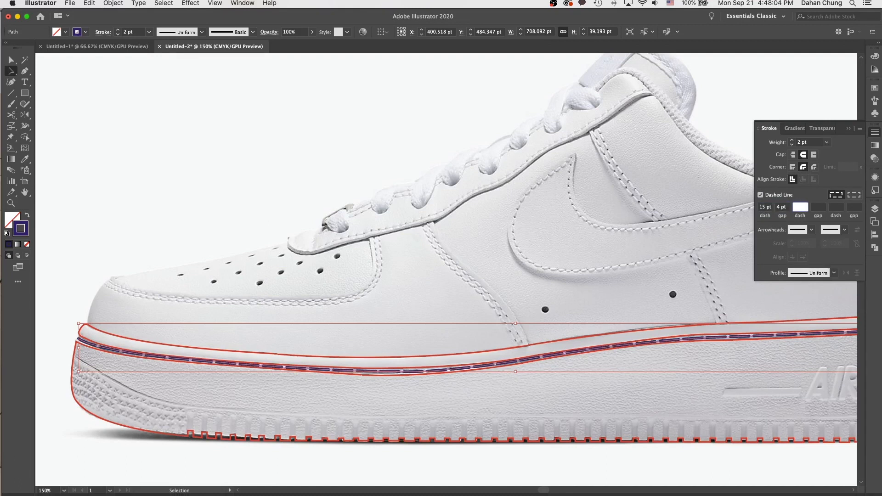
click(606, 382)
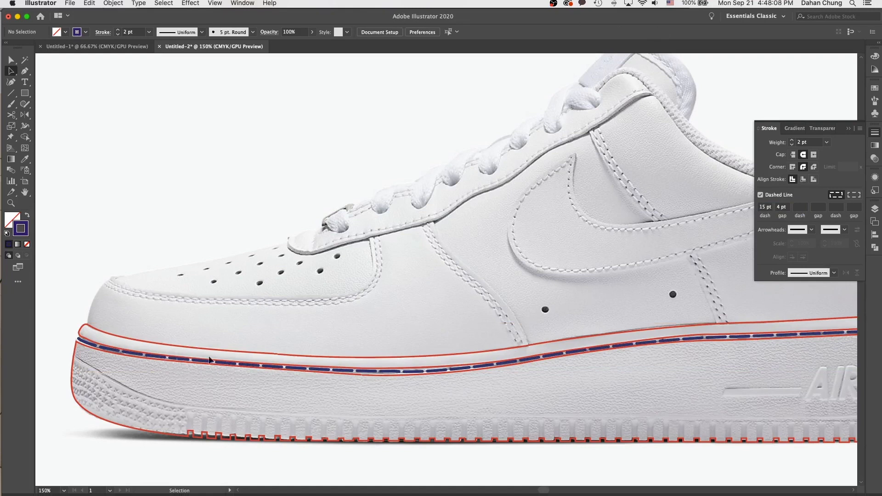
Set the stitching line's dash length to 17 pt and check it along the whole sole
click(345, 374)
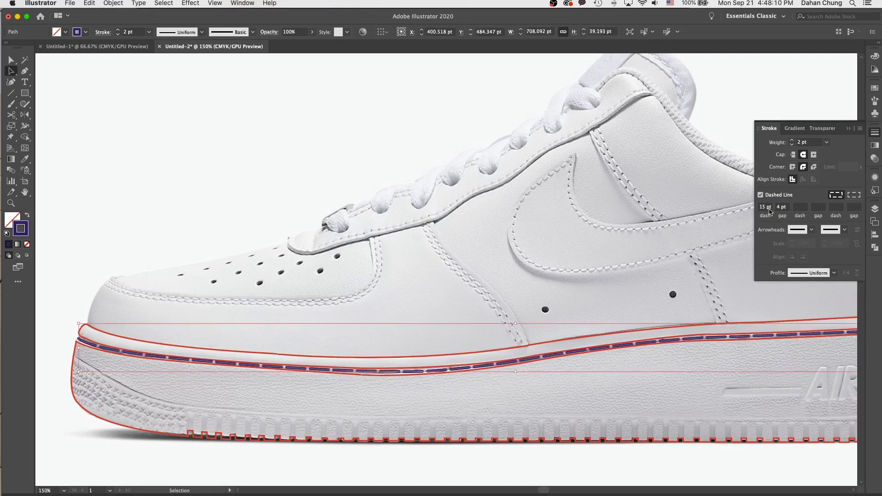
text(17)
key(Return)
click(468, 404)
drag(678, 408, 432, 404)
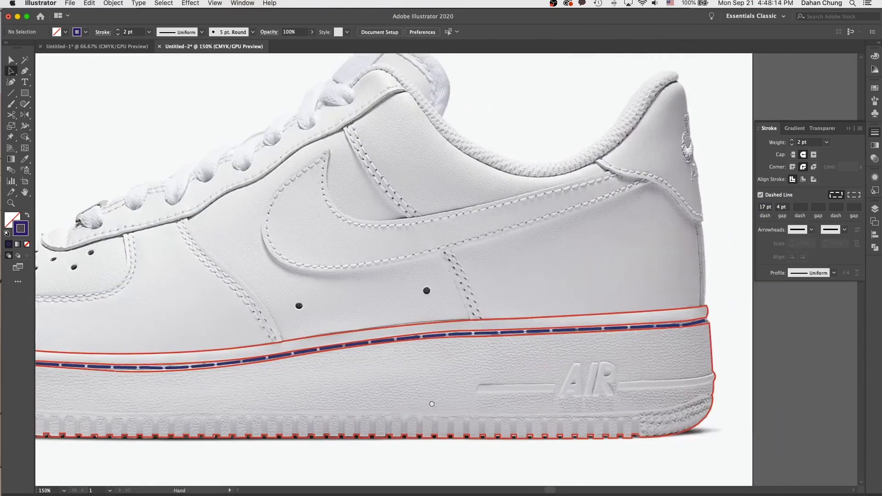
key(super+minus)
drag(392, 367, 435, 374)
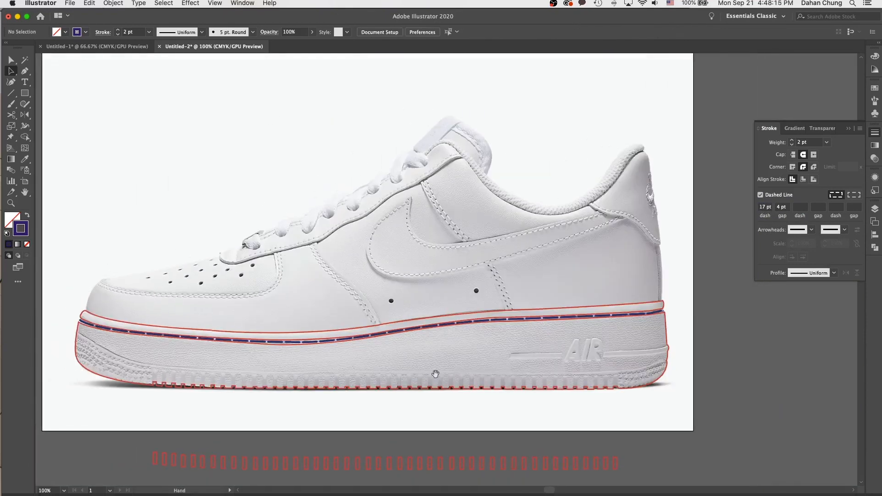
Pick up the red 1 pt solid stroke from an existing sole outline for new paths, leaving nothing selected
click(455, 315)
click(591, 346)
key(super+plus)
drag(570, 387, 422, 352)
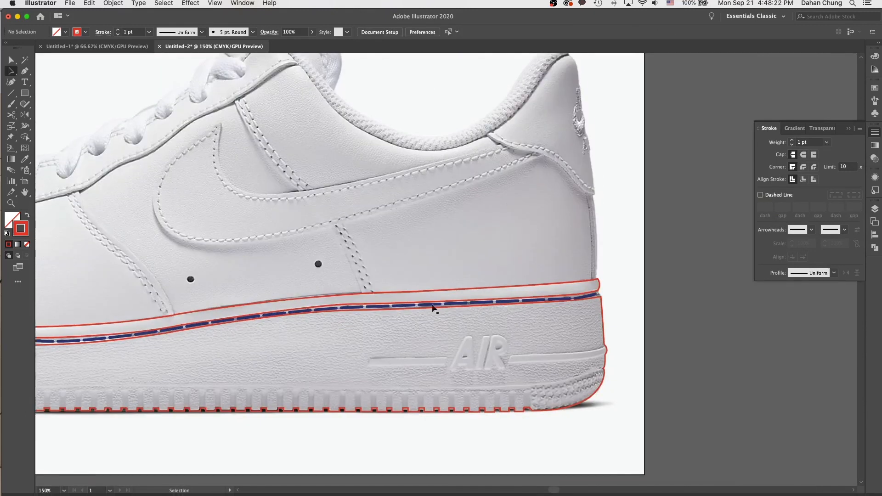
scroll(397, 346, left, 10)
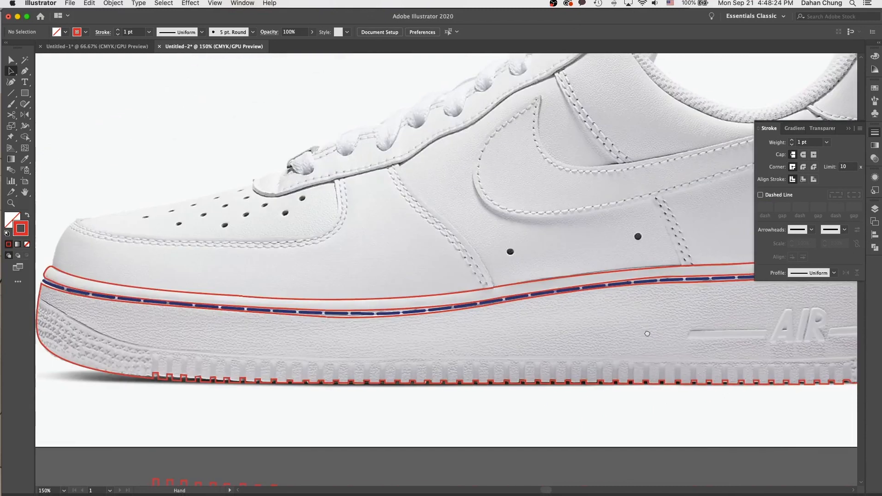
Draw a red Pen line from the toe edge, curving above the textured toe tread and along the tread's top edge to midfoot
key(p)
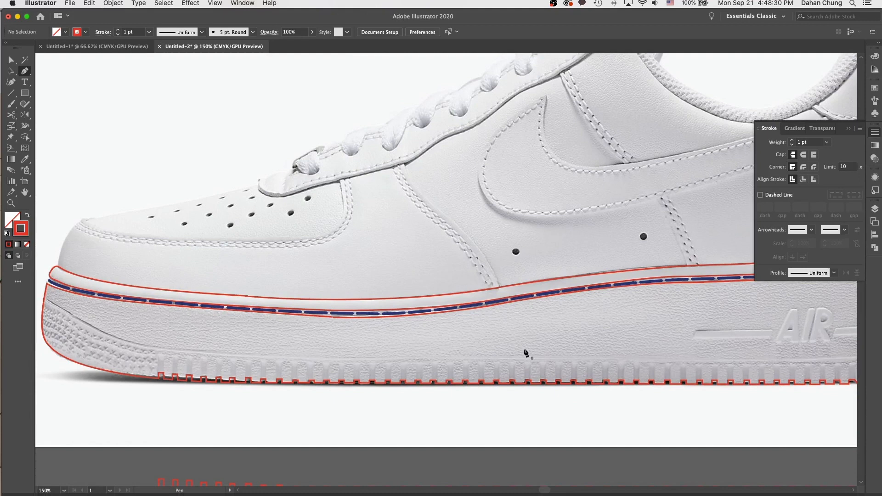
scroll(753, 358, right, 5)
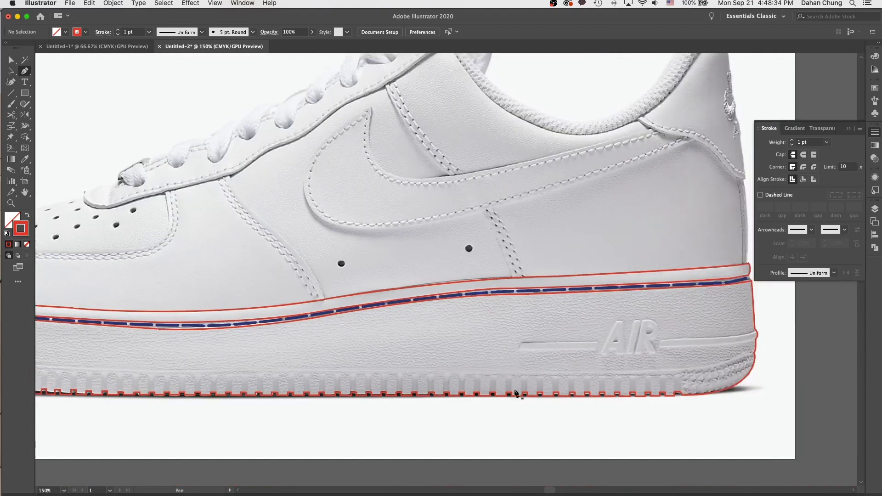
scroll(333, 390, left, 5)
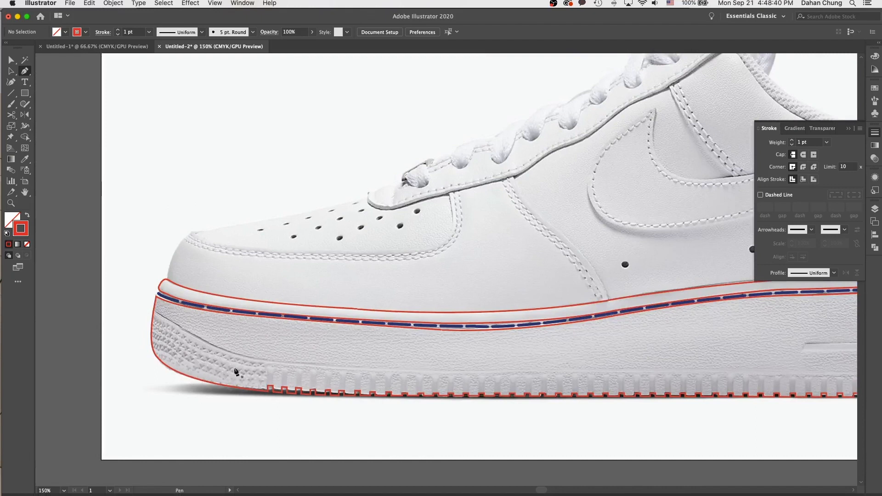
drag(479, 404, 363, 404)
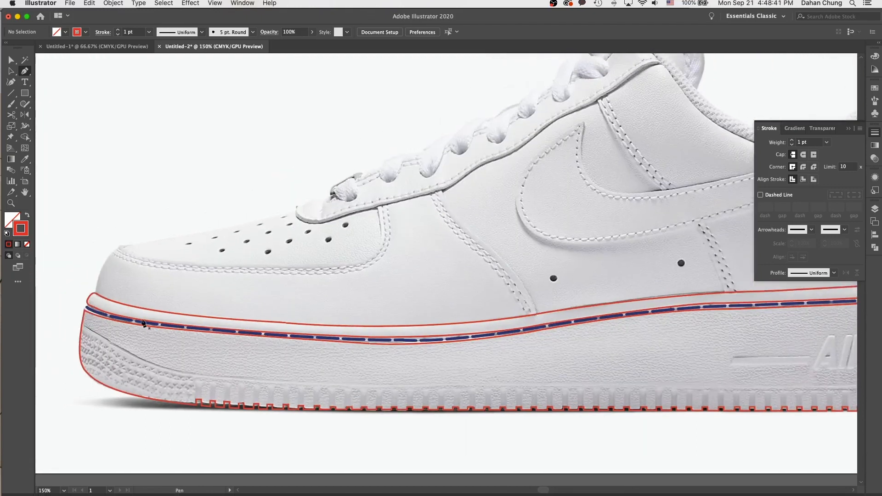
click(83, 324)
drag(168, 369, 199, 374)
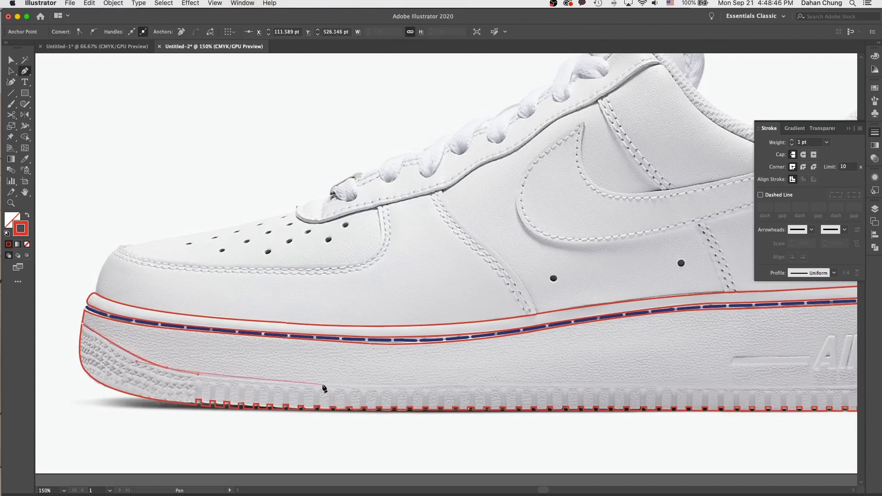
drag(322, 384, 184, 392)
key(space)
click(464, 391)
Continue the tread's top line past midfoot, curve it up to the heel edge above the textured patch, and deselect it
key(space)
drag(830, 389, 678, 405)
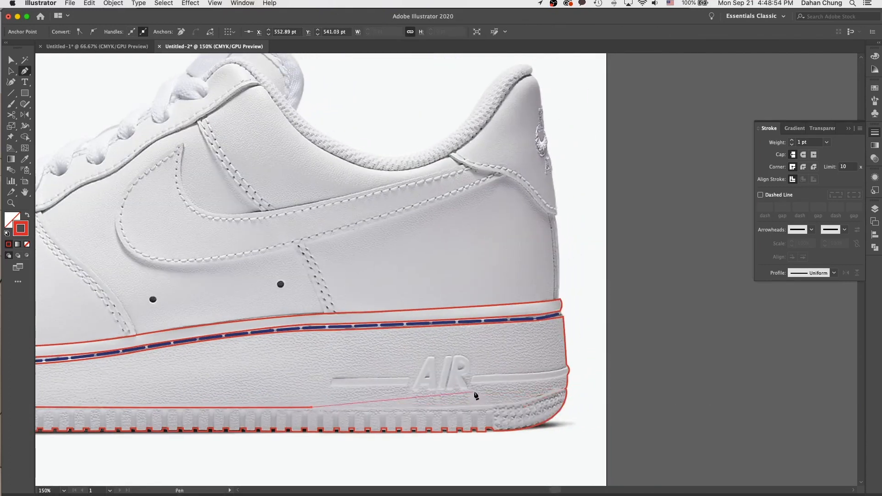
click(475, 408)
drag(565, 389, 588, 373)
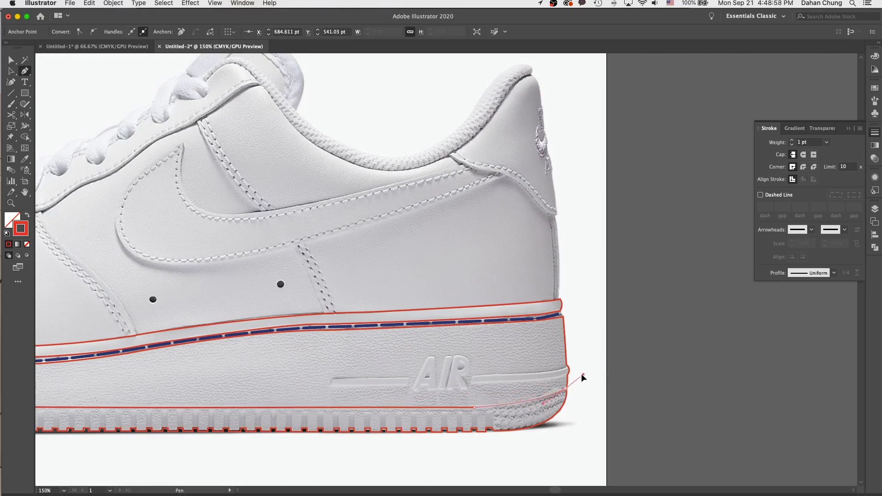
drag(573, 390, 570, 389)
key(a)
key(super+shift+a)
key(space)
drag(417, 404, 476, 387)
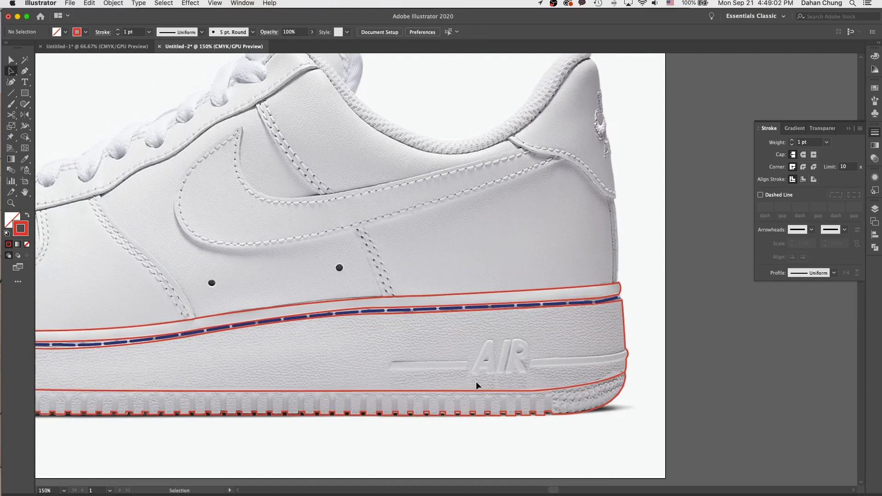
key(space)
drag(388, 367, 672, 362)
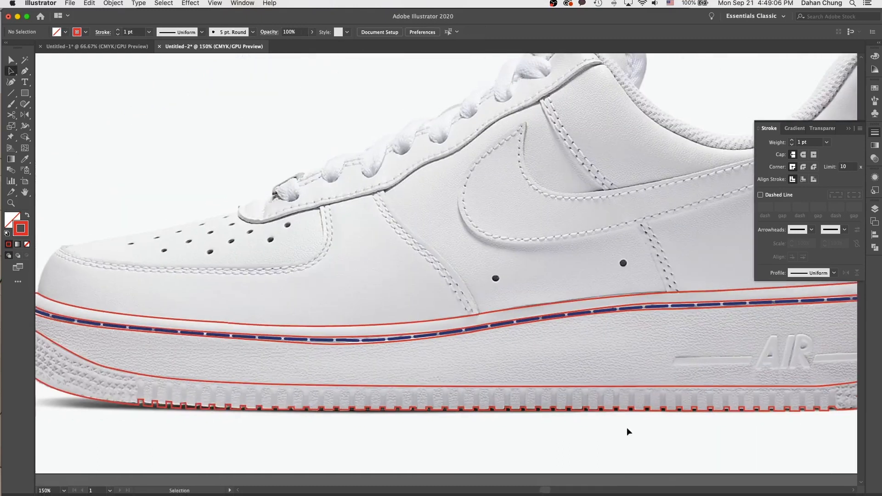
scroll(669, 385, right, 10)
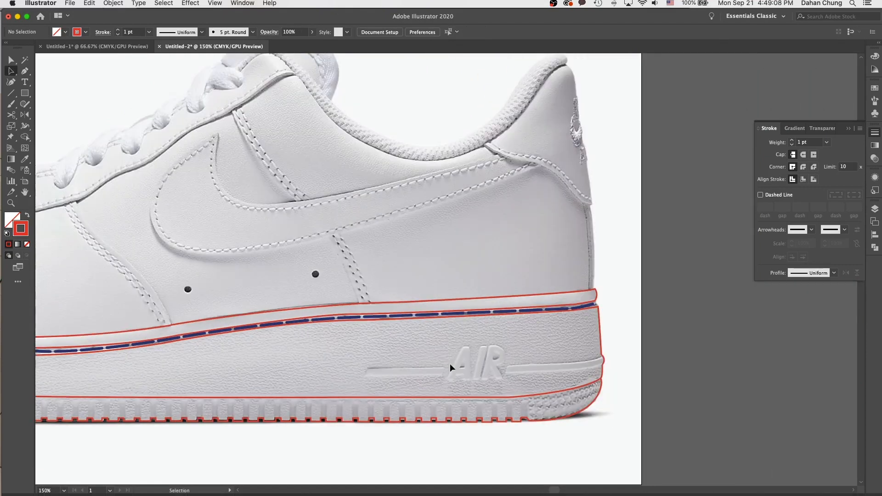
Trace the raised bar on the toe side of the AIR lettering as a closed slanted-end shape
key(super+equal)
key(space)
drag(441, 383, 453, 305)
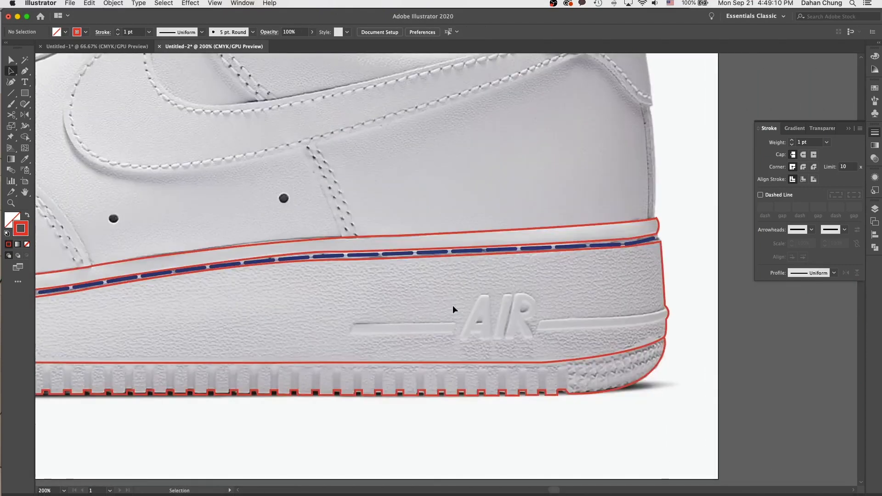
key(p)
click(349, 334)
click(354, 324)
click(458, 324)
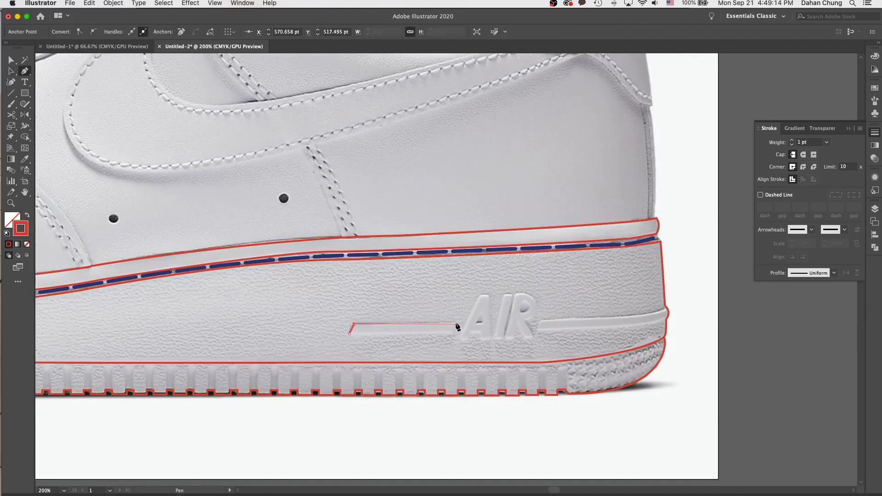
click(458, 323)
click(454, 334)
click(350, 334)
key(super)
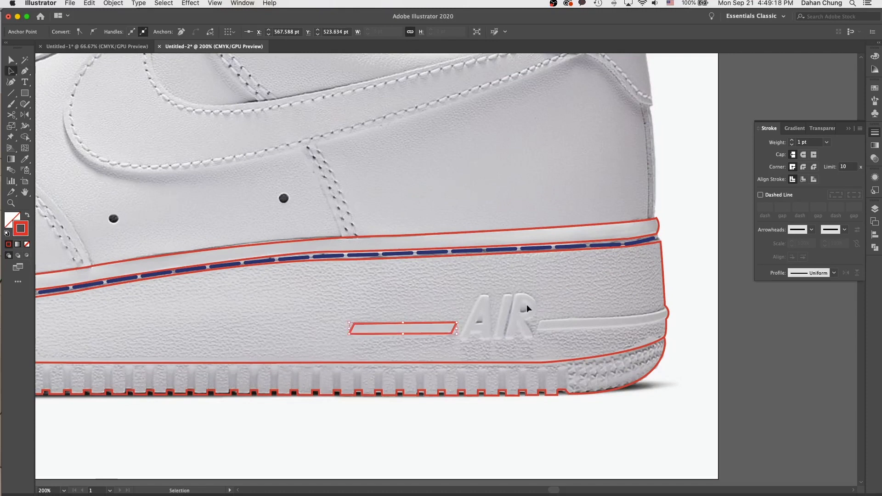
Trace the outer contour of the letter A in the AIR lettering and adjust its lower inner corner
click(459, 339)
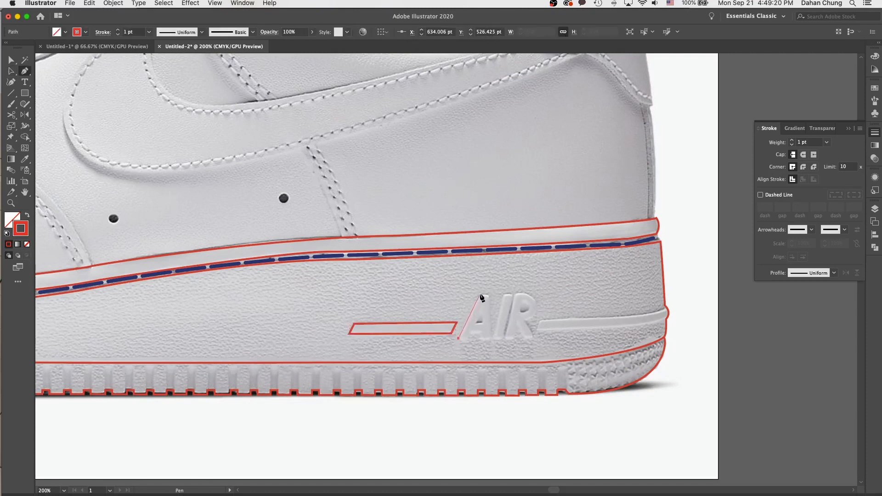
click(483, 294)
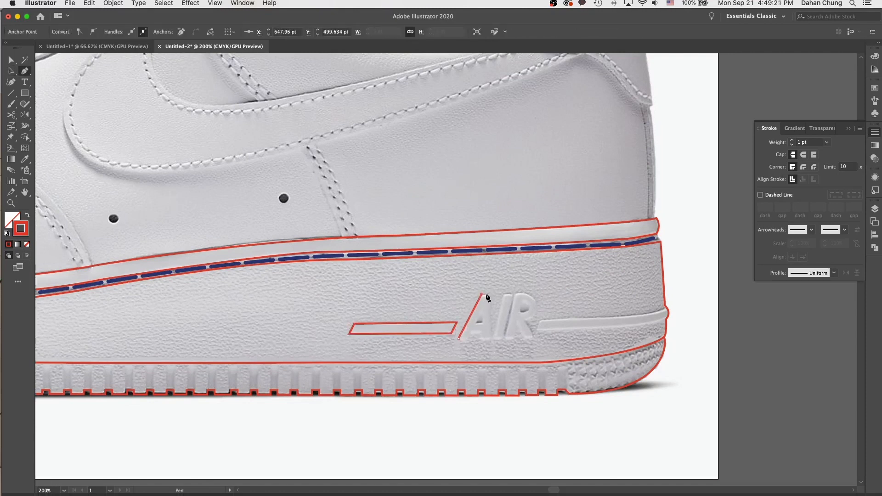
click(492, 339)
click(479, 339)
click(478, 331)
click(472, 334)
super+click(468, 344)
super+drag(467, 340, 469, 338)
Trace the small triangular opening inside the letter A as a closed shape and deselect it
super+click(483, 319)
click(483, 322)
click(474, 321)
click(481, 307)
click(484, 322)
super+click(513, 319)
Trace the letter I of the AIR lettering as a closed slanted shape, adjust its lower corner on the heel side, and deselect it
click(495, 339)
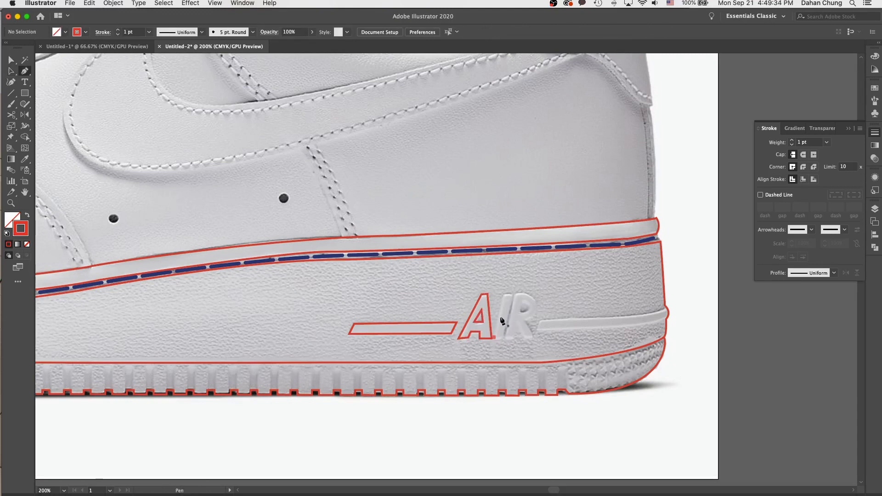
click(504, 295)
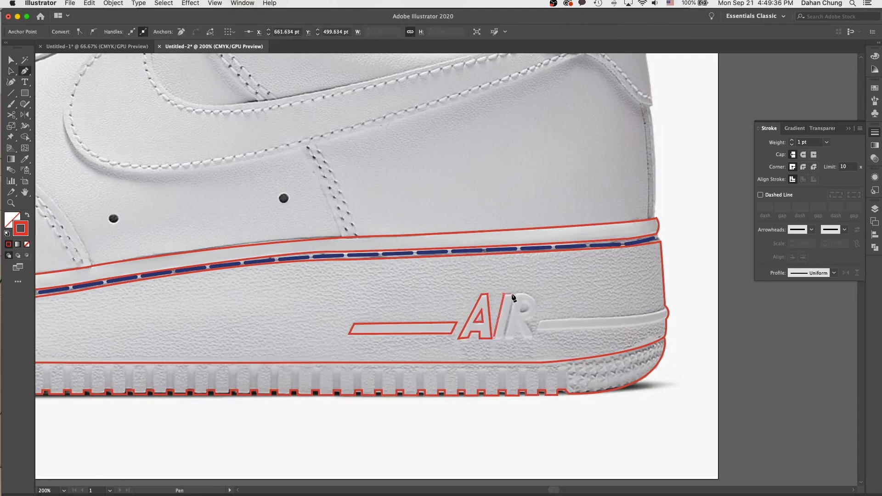
click(513, 295)
click(502, 339)
click(495, 340)
key(super)
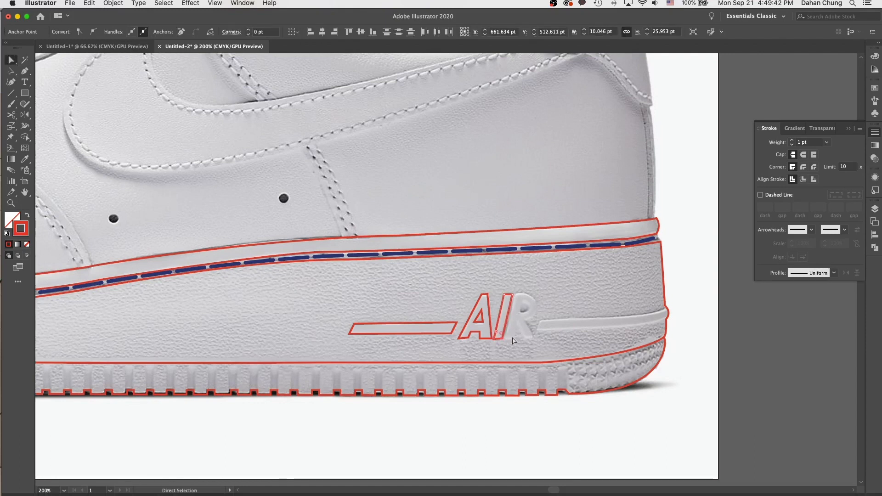
super+click(503, 339)
key(a)
click(503, 339)
click(528, 338)
Trace the R's stem edge, top and bowl with straight segments to where the leg begins, adjust the bowl's lower corner, and deselect
key(p)
click(506, 339)
click(517, 294)
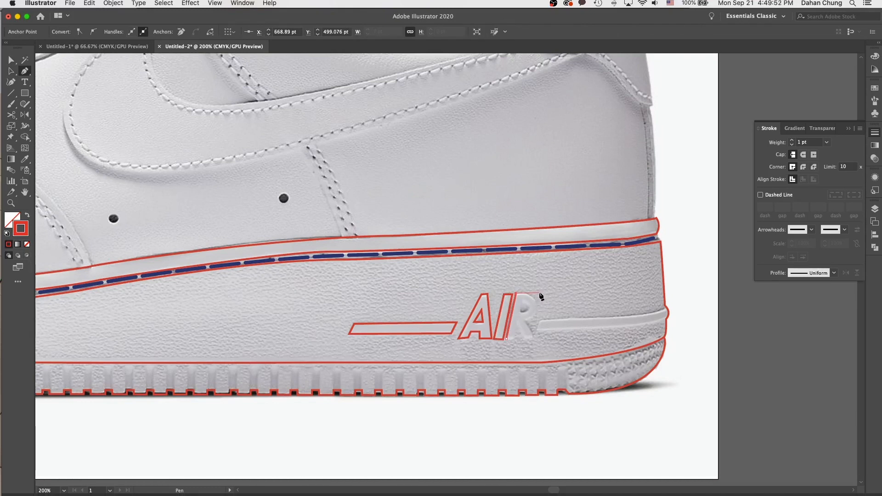
click(541, 293)
key(super+z)
click(540, 294)
click(535, 321)
click(524, 321)
click(534, 320)
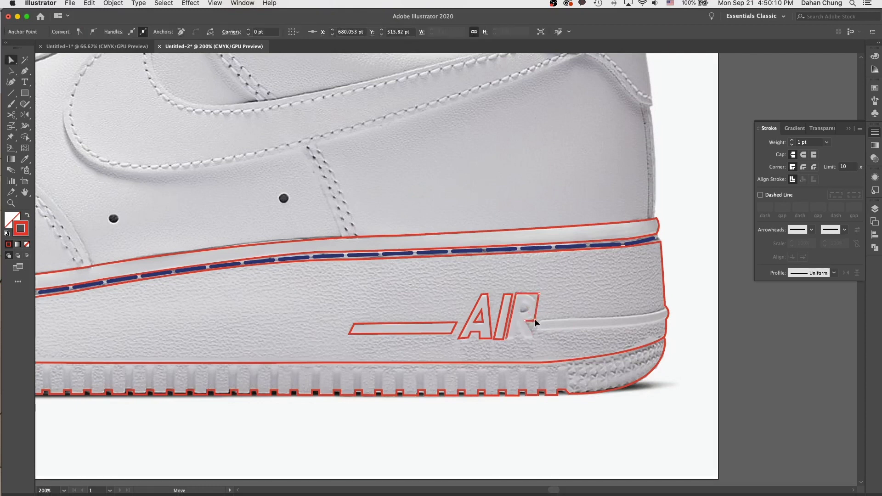
click(544, 314)
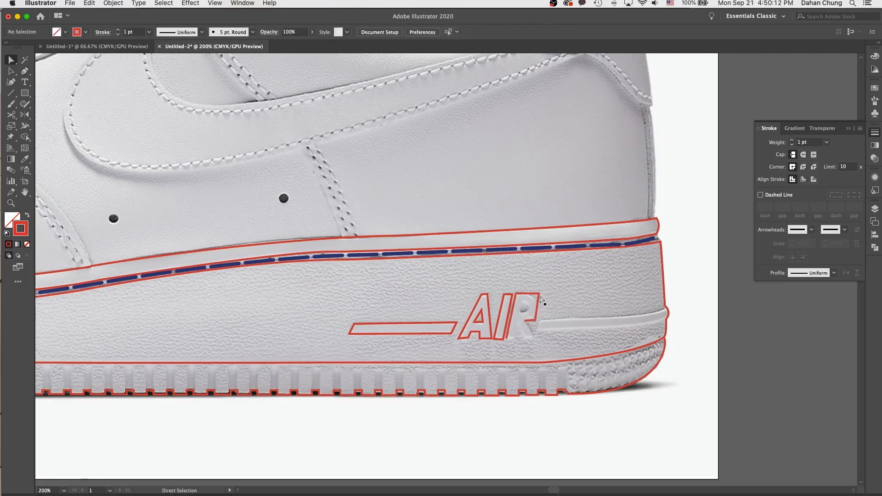
Round the two outer corners of the R's bowl by about 6.5 to 8.4 pt and deselect the path
click(540, 296)
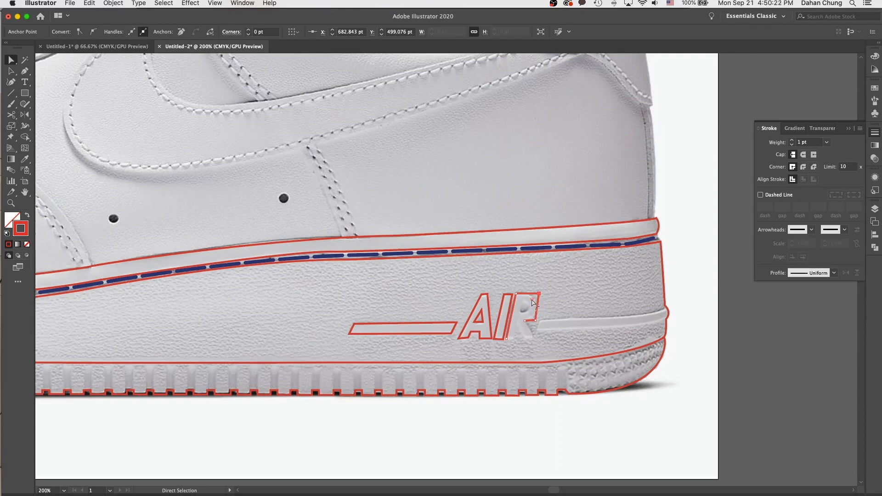
drag(533, 303, 524, 309)
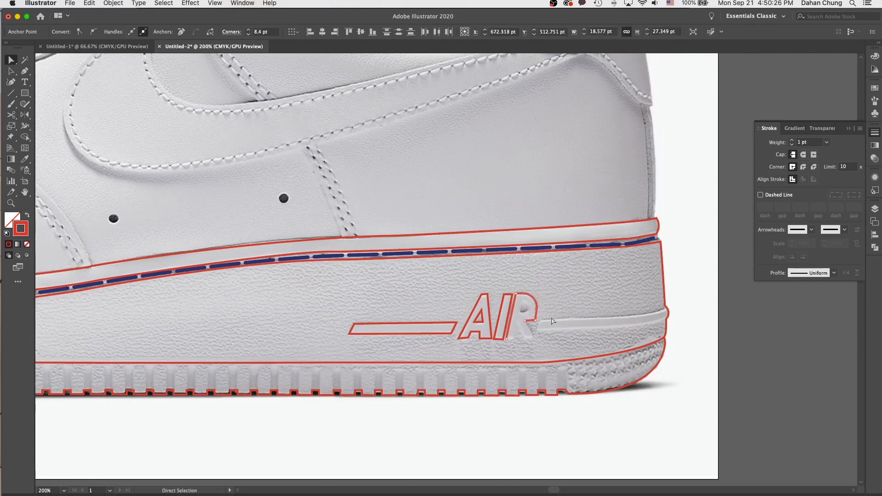
click(552, 321)
click(536, 321)
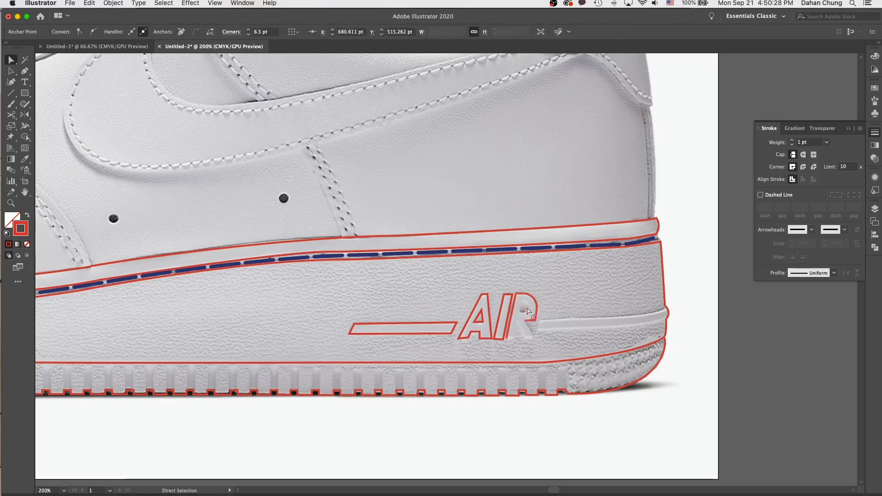
click(555, 321)
Continue the R's outline down its leg and around the bottom notch, close it at the stem's foot, and deselect it
key(p)
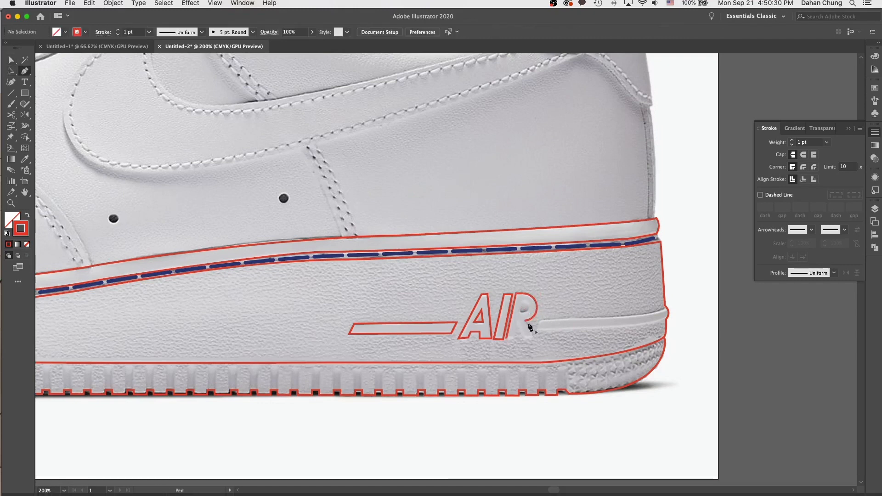
click(526, 323)
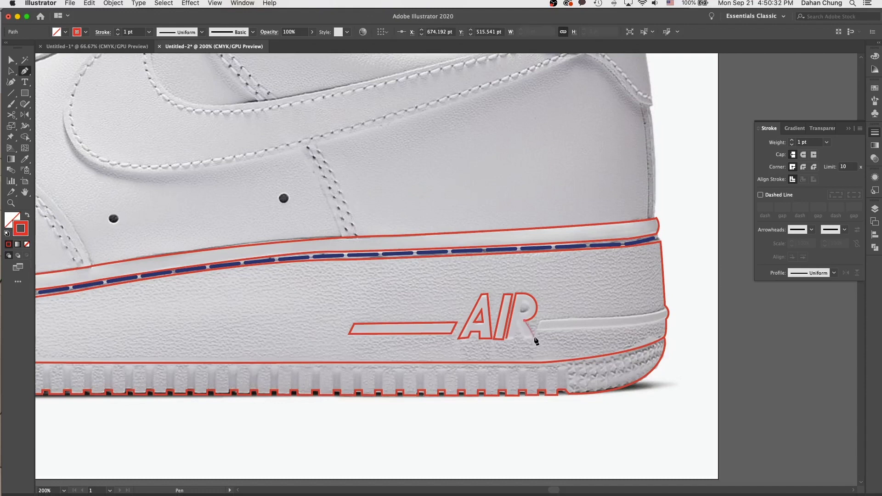
click(536, 338)
click(524, 339)
click(517, 328)
click(507, 339)
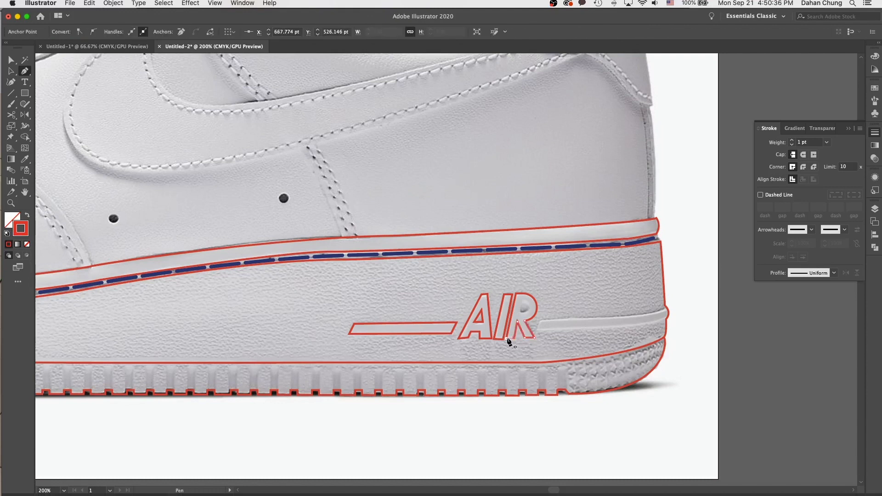
super+click(558, 318)
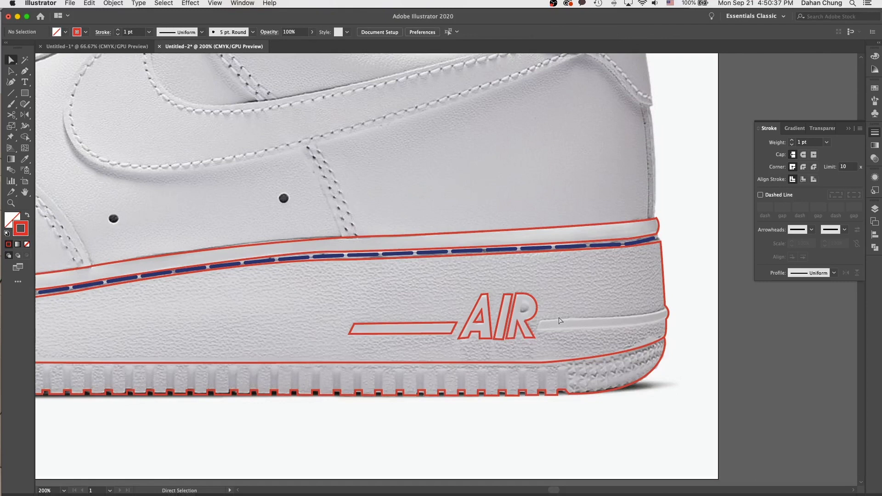
Trace the R's inner opening as a closed four-sided shape and round its corners on the heel side by about 3.64 pt
click(522, 308)
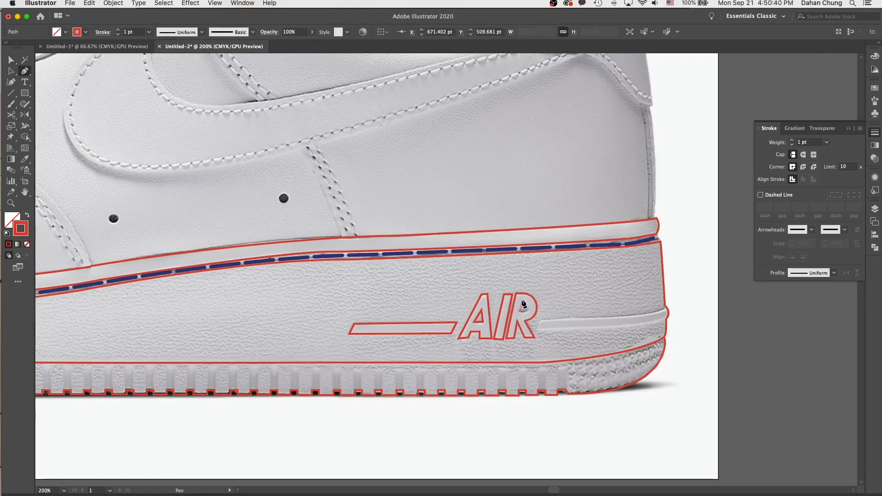
click(532, 302)
click(531, 312)
click(521, 311)
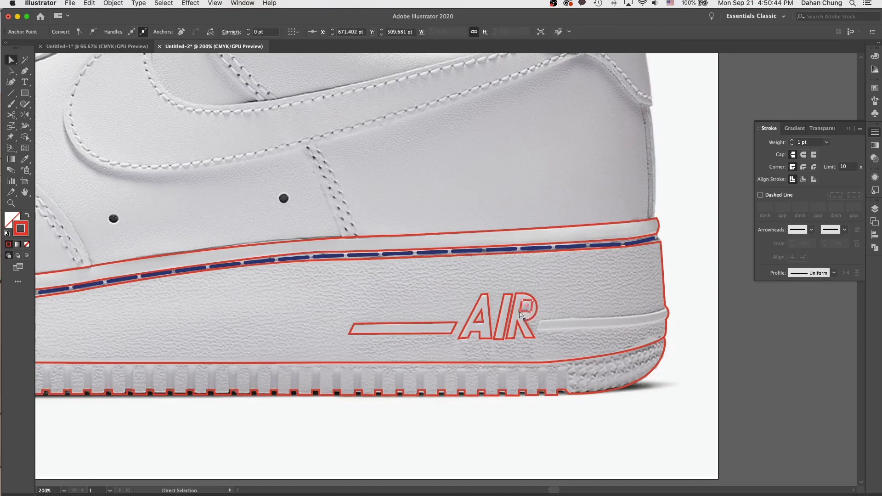
super+drag(521, 311, 521, 312)
super+click(527, 308)
drag(525, 307, 507, 306)
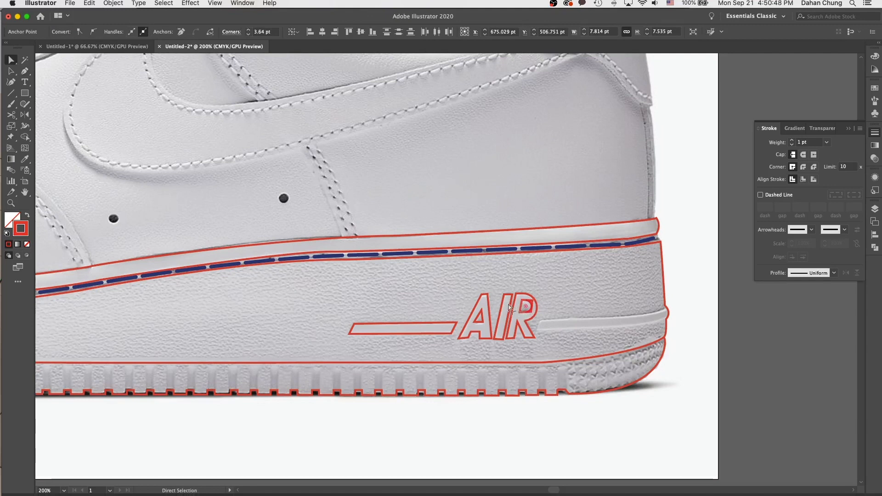
click(557, 300)
Narrow the R's inner opening slightly to fit the embossed lettering and deselect it
key(v)
click(531, 306)
key(super+equal)
key(super+equal)
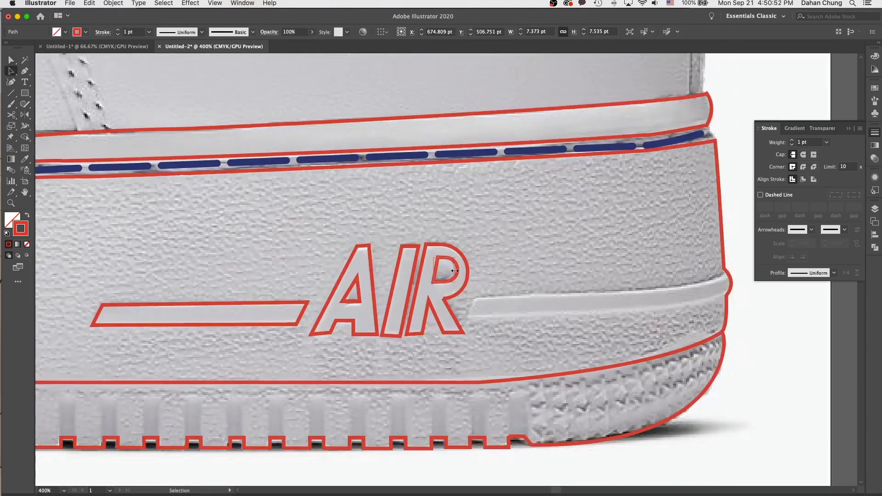
click(525, 277)
Trace the slanted end and upper edge of the raised bar between the R and the heel, curving up to the heel outline
key(a)
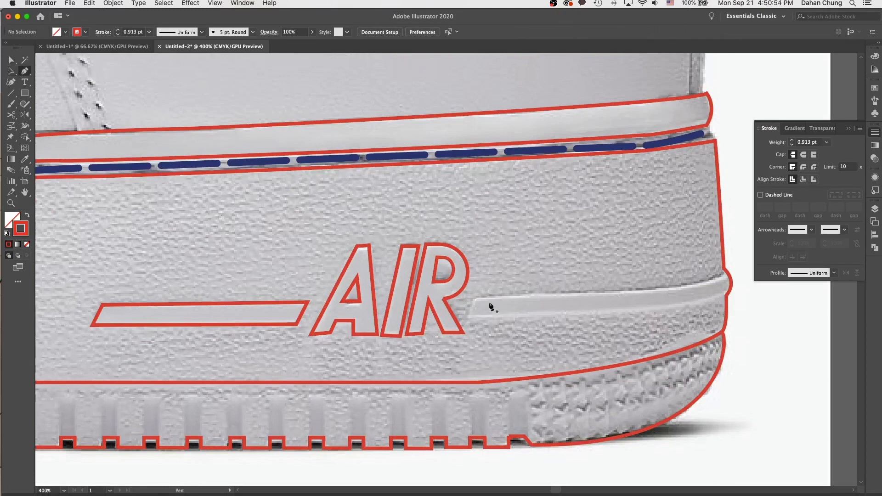
click(449, 299)
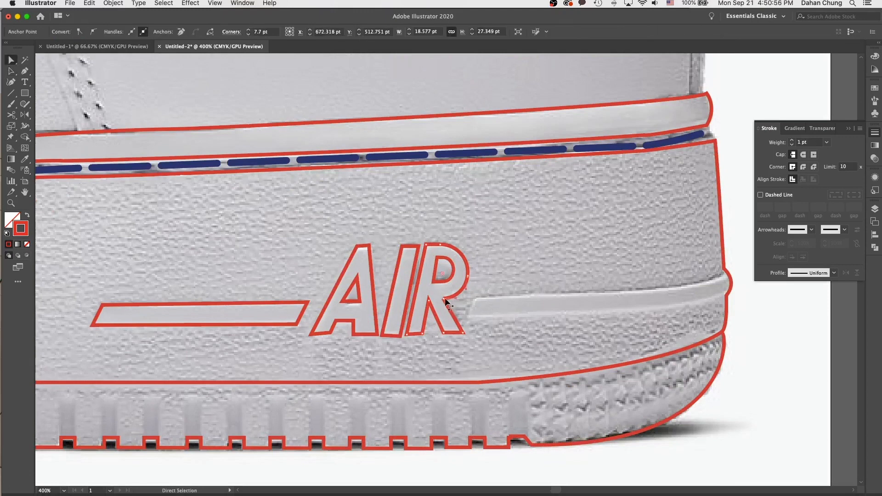
click(467, 305)
key(s)
key(p)
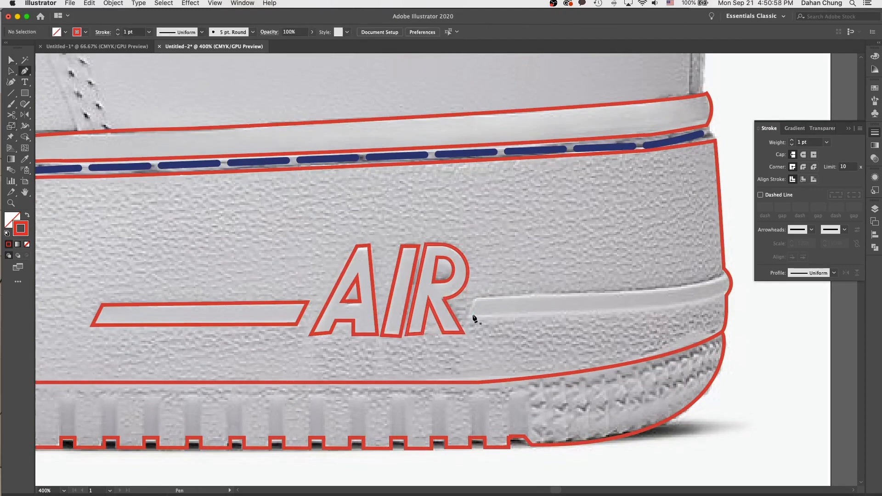
click(468, 315)
click(477, 299)
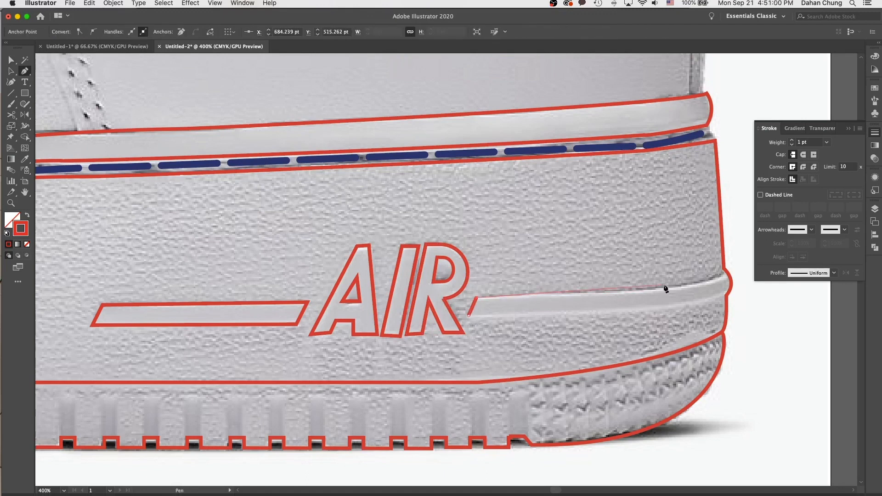
click(652, 290)
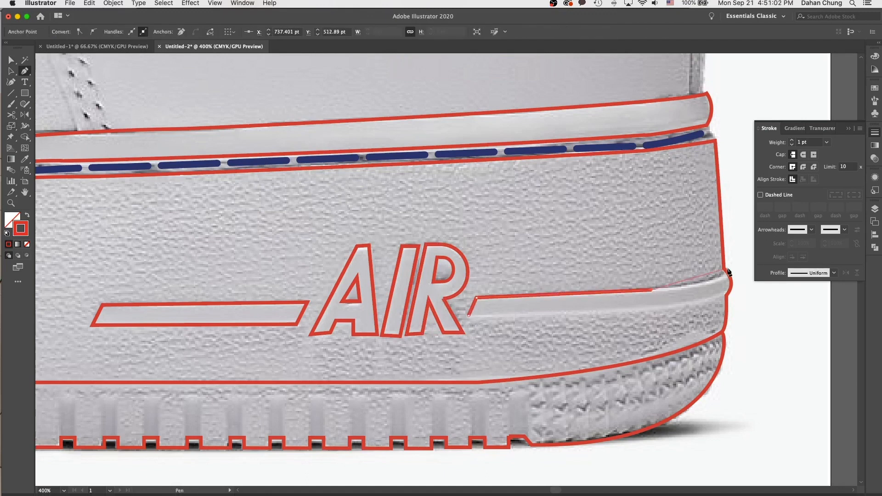
drag(724, 269, 725, 256)
Trace the heel-side bar's end and curved lower edge back to its slanted end, close the shape, and deselect it
click(726, 296)
click(723, 297)
drag(609, 312, 522, 313)
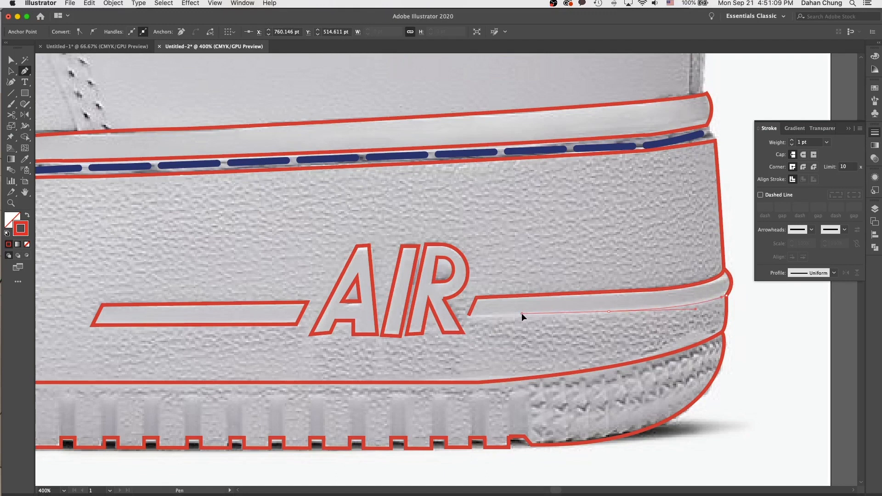
click(469, 315)
key(a)
click(532, 336)
Move the group of small upright rectangles from below the artboard onto the tread band, aligned with the tread's notches
key(super+minus)
key(super+minus)
key(super+minus)
key(super+minus)
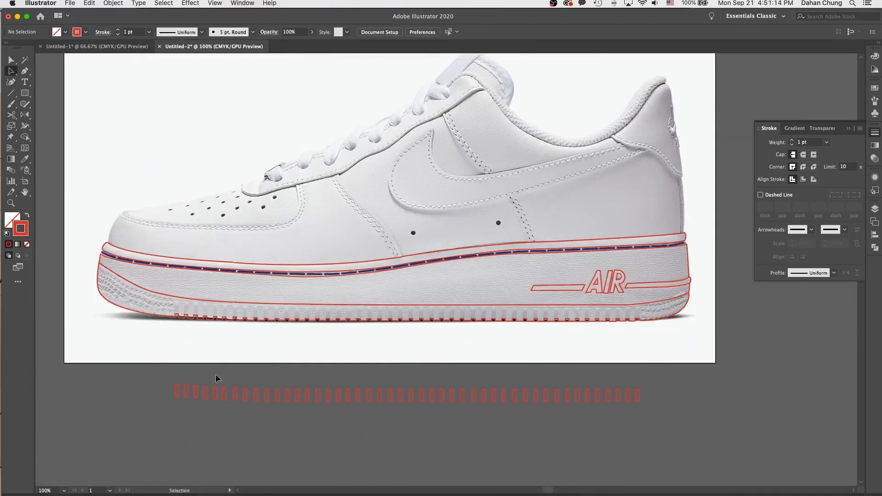
drag(410, 407, 652, 418)
key(super+plus)
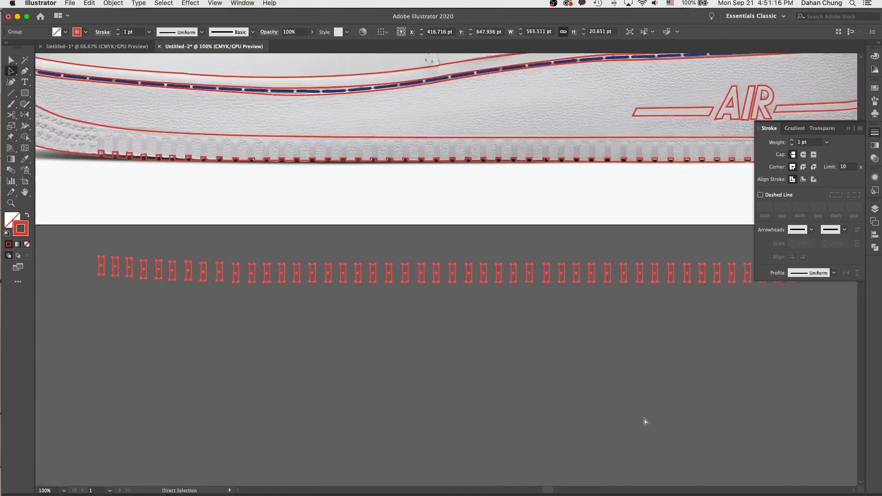
scroll(550, 320, up, 3)
scroll(551, 321, right, 3)
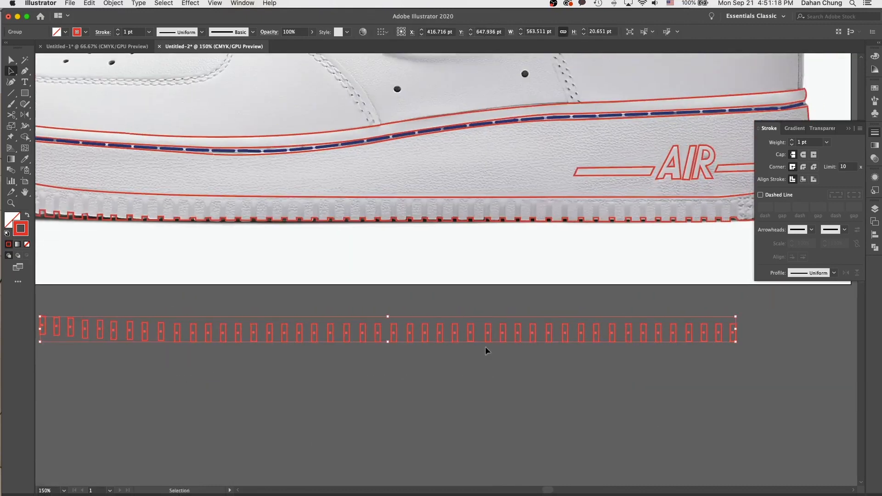
drag(486, 342, 503, 265)
scroll(503, 265, up, 3)
scroll(503, 265, right, 3)
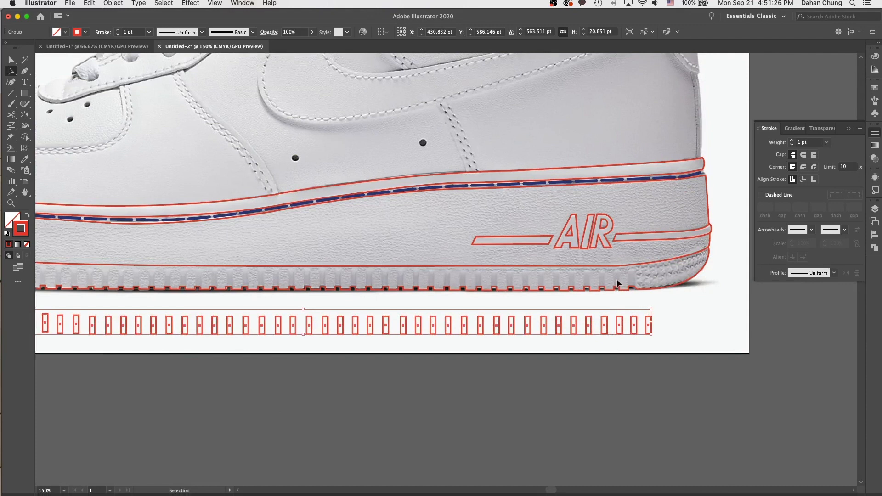
drag(619, 324, 599, 272)
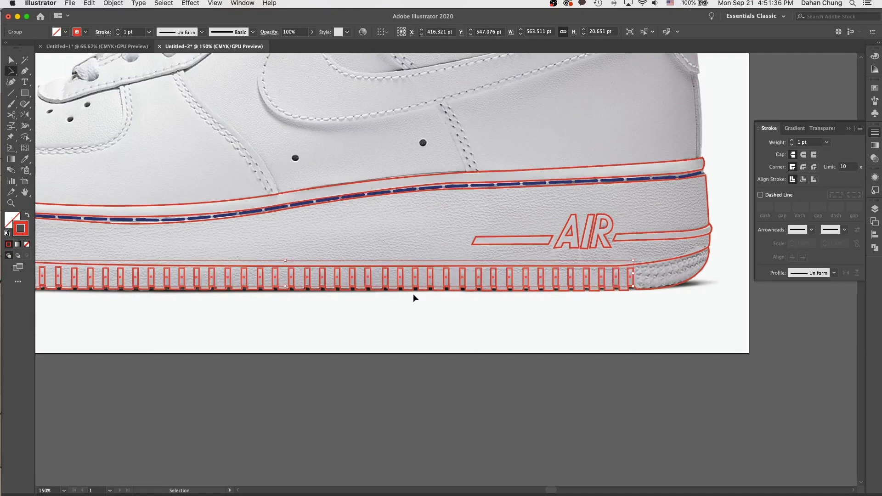
Reduce the height of the tread rectangle group to about 16 pt so it fits within the tread band
drag(337, 327, 401, 326)
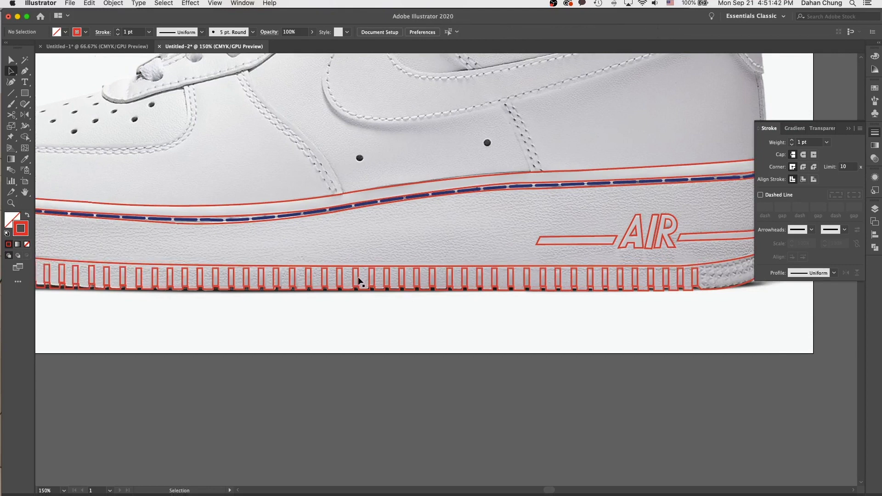
drag(360, 288, 348, 270)
drag(363, 309, 446, 318)
key(super+minus)
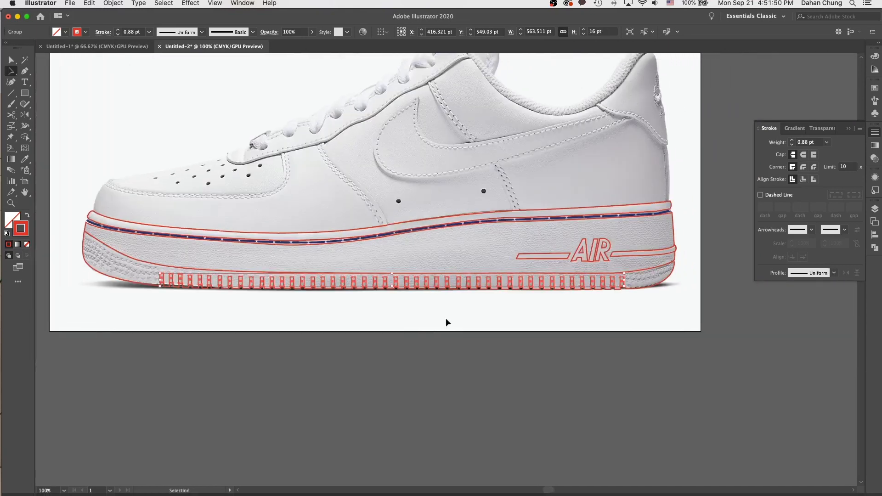
Remove the stroke from the tread rectangles and fill them with a white-to-black linear gradient at 0°
click(26, 245)
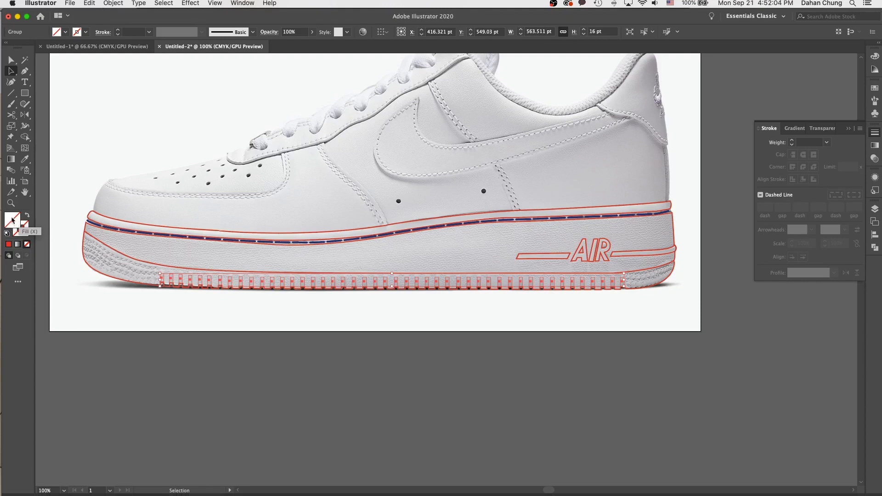
click(794, 129)
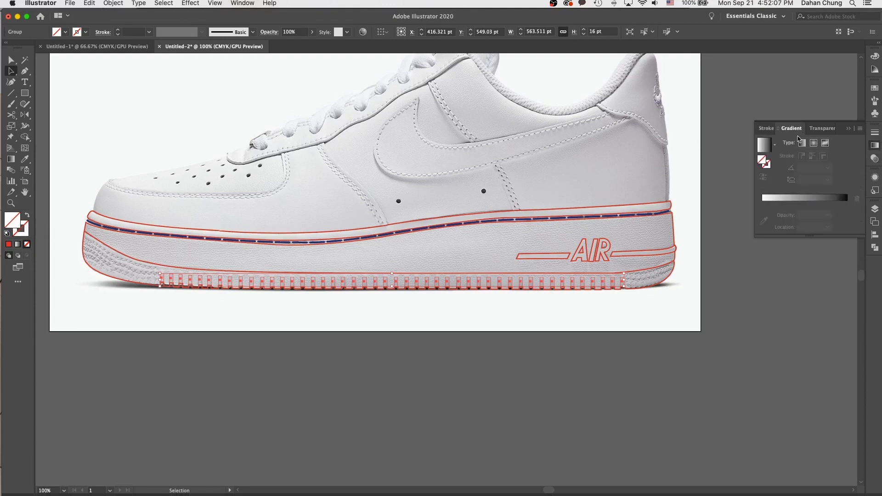
click(809, 203)
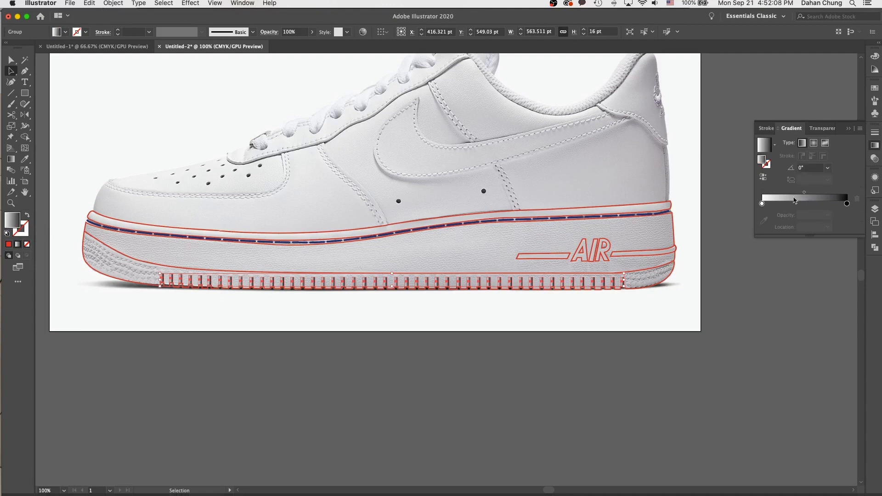
click(413, 305)
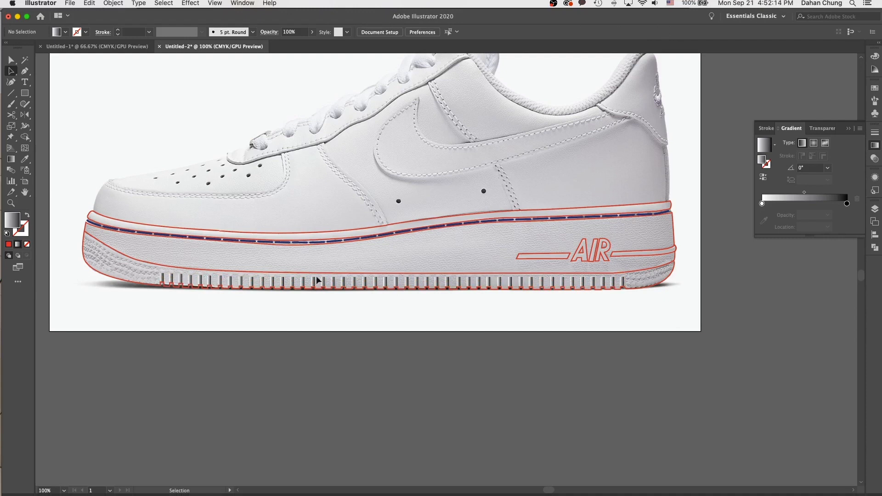
click(411, 285)
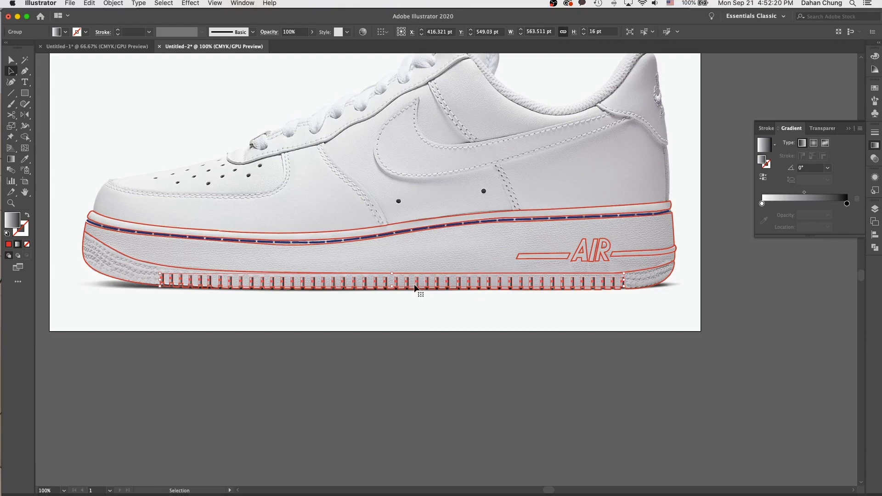
Redirect the tread rectangles' linear gradient to run from top to bottom at about -87° with the Gradient tool, and deselect them
key(g)
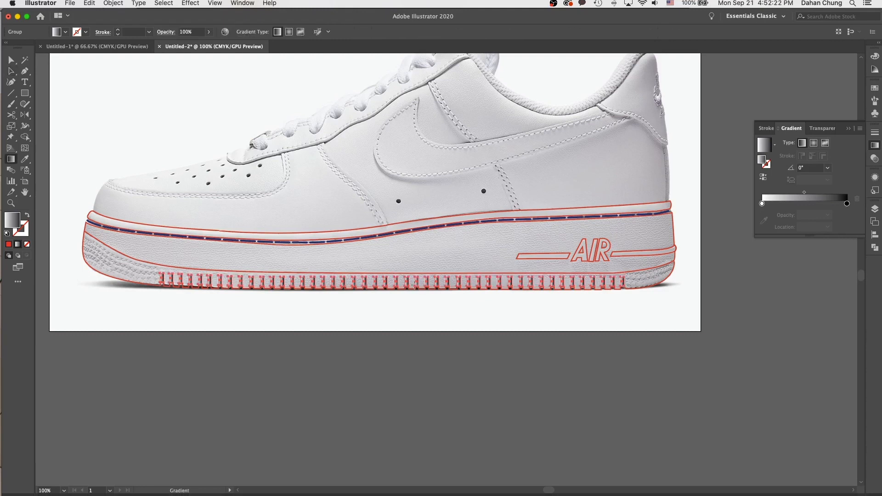
click(405, 274)
drag(404, 287, 405, 288)
drag(380, 264, 380, 309)
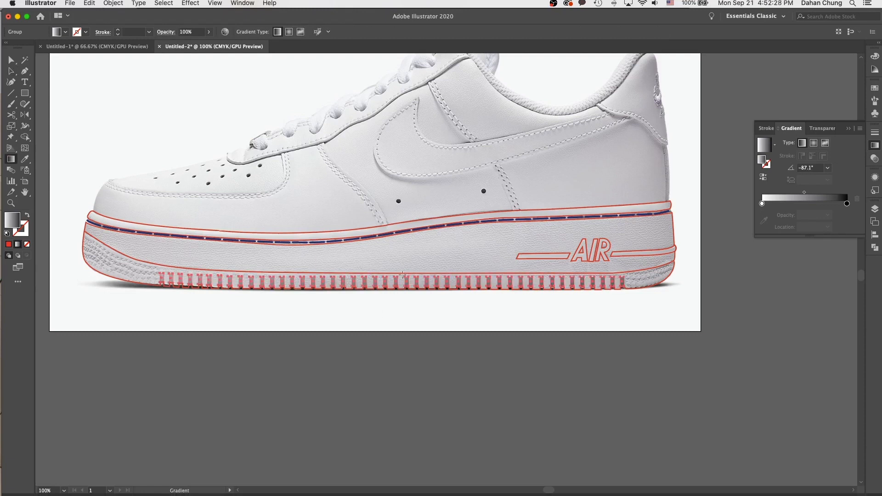
drag(399, 265, 401, 301)
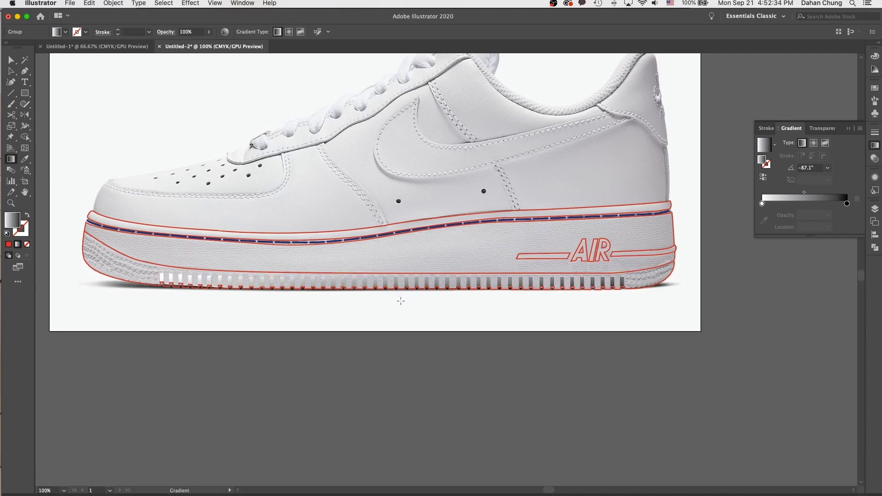
drag(401, 301, 401, 301)
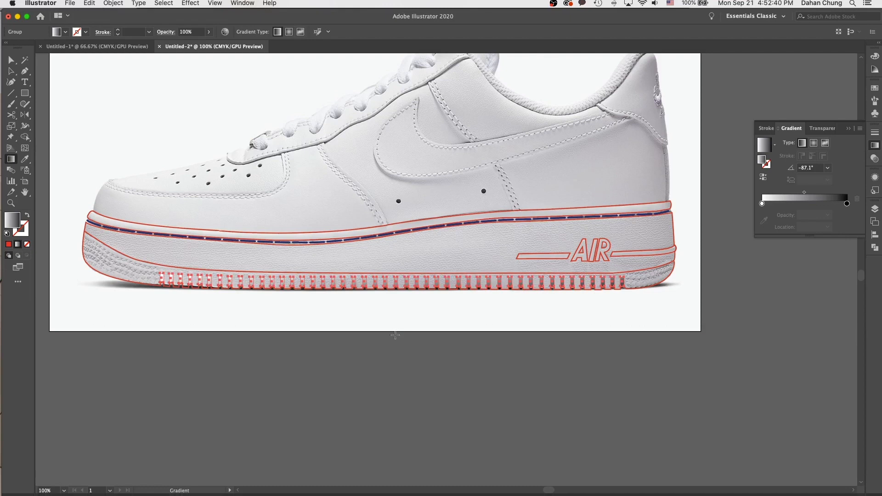
key(a)
click(421, 319)
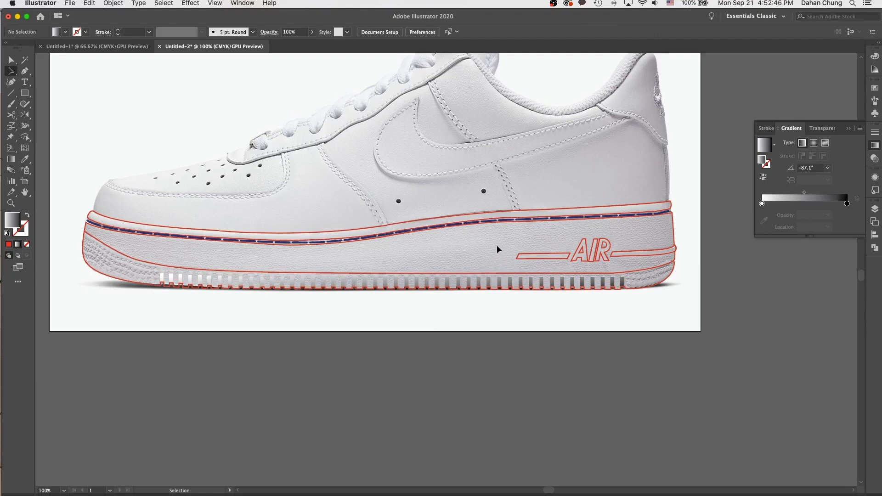
Hide the Sole layer and add a new layer named Upper above it
scroll(497, 246, up, 3)
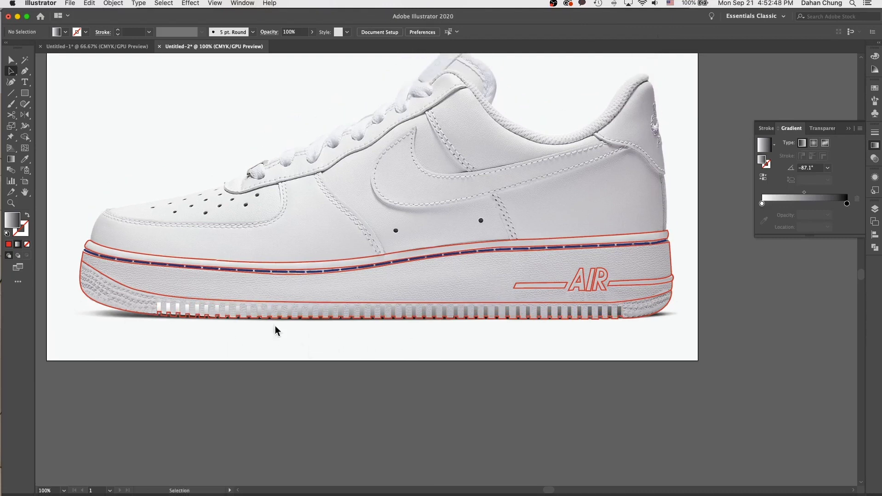
drag(357, 228, 377, 249)
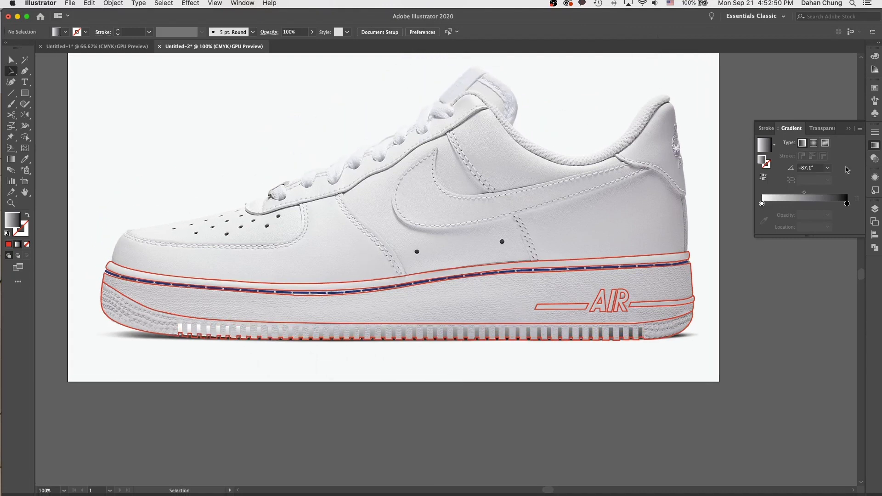
click(875, 210)
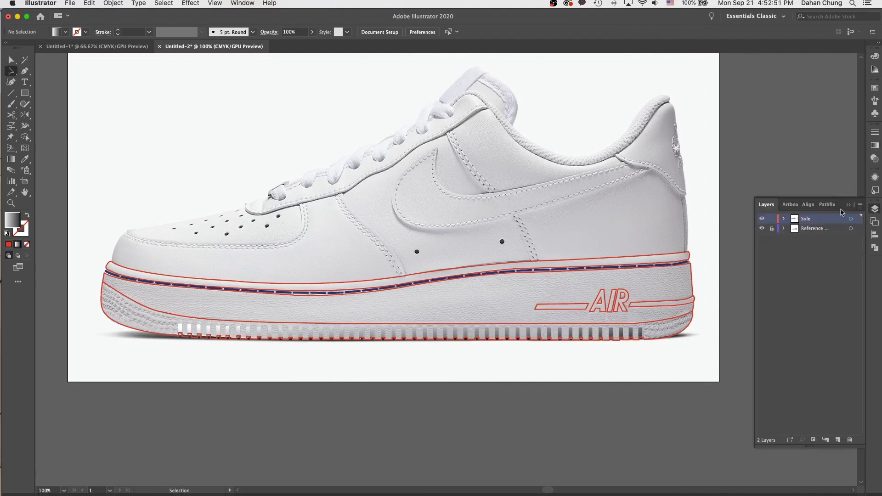
click(762, 219)
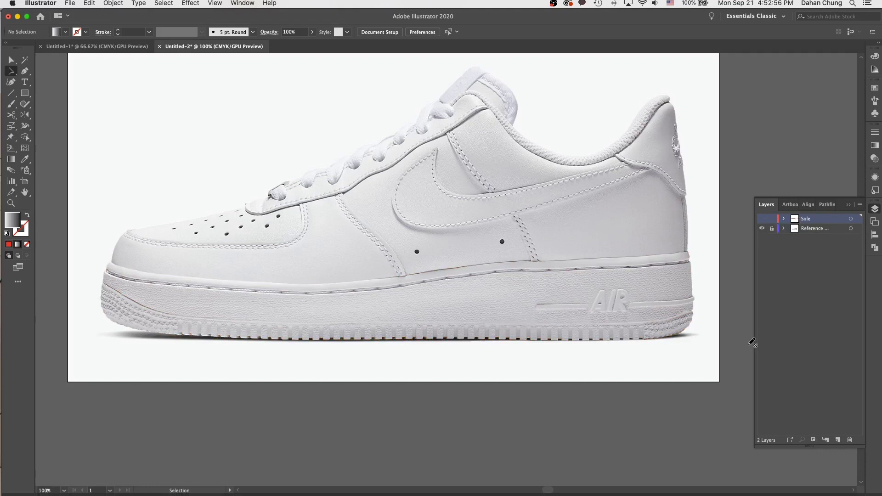
click(838, 440)
double_click(816, 224)
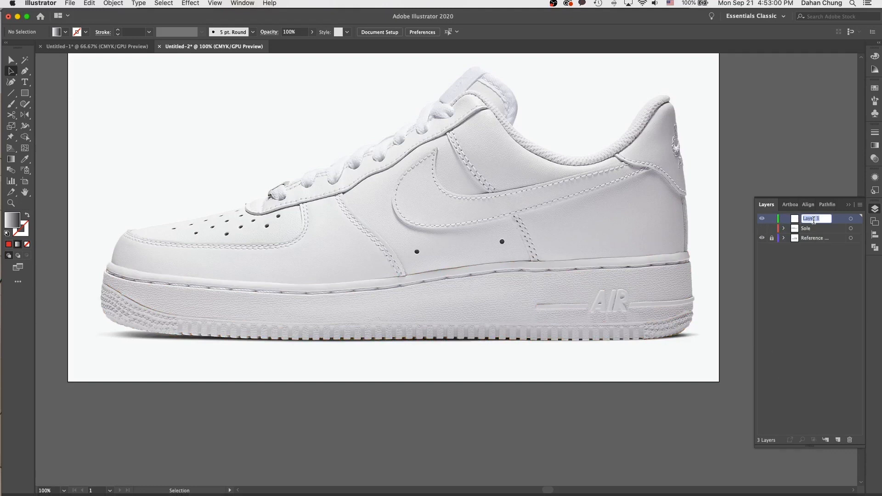
text(L)
key(Return)
With no fill and a 1 pt red stroke, trace the toe's curved front edge from the sole line up to the toe box
click(27, 216)
key(x)
click(26, 244)
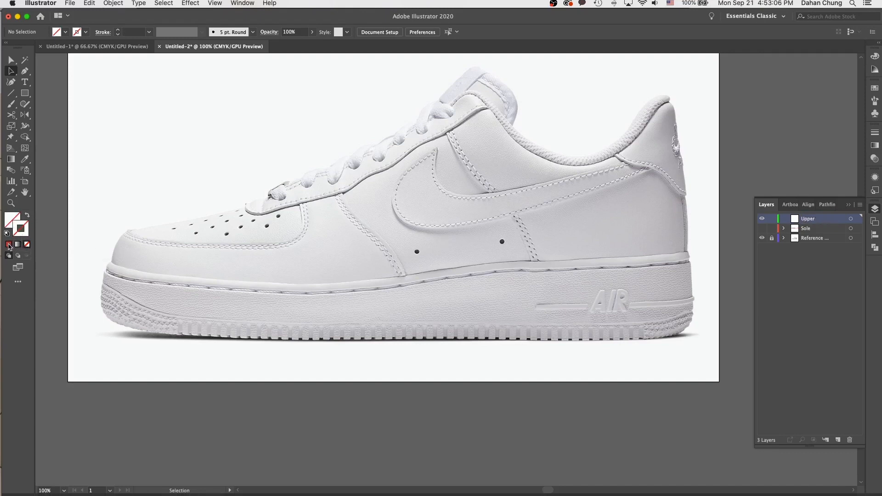
click(8, 245)
key(p)
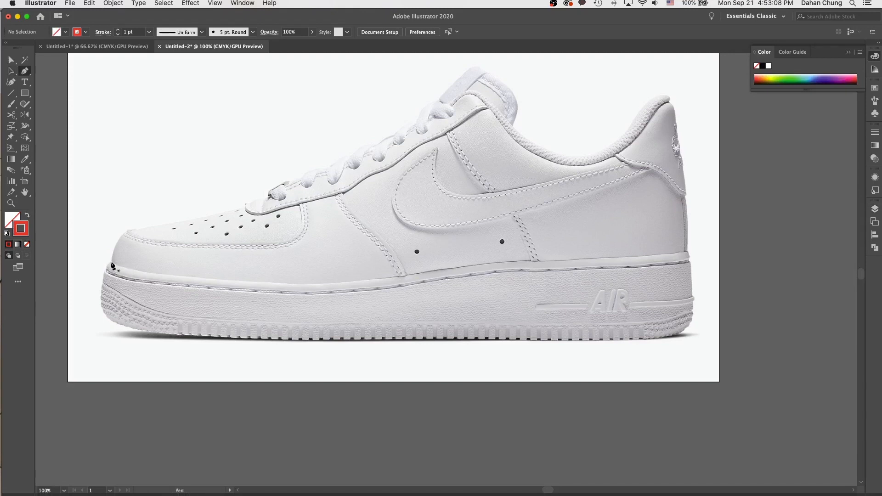
drag(110, 262, 128, 310)
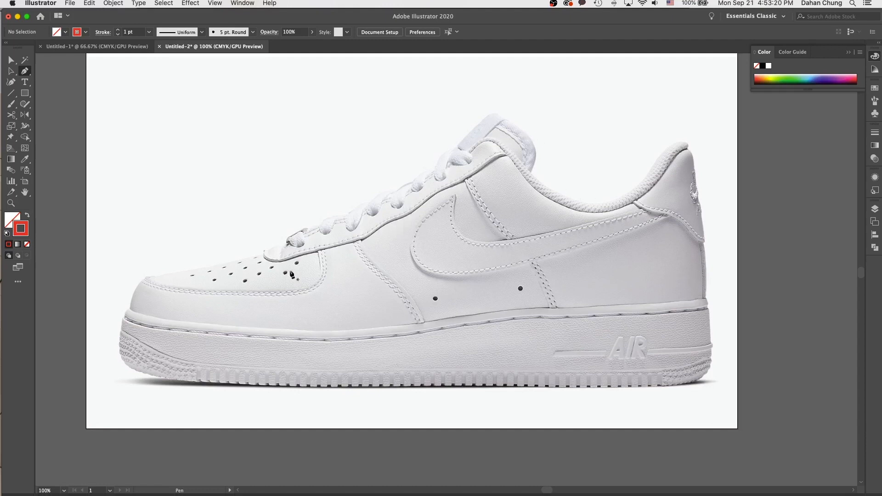
click(129, 311)
drag(149, 278, 158, 281)
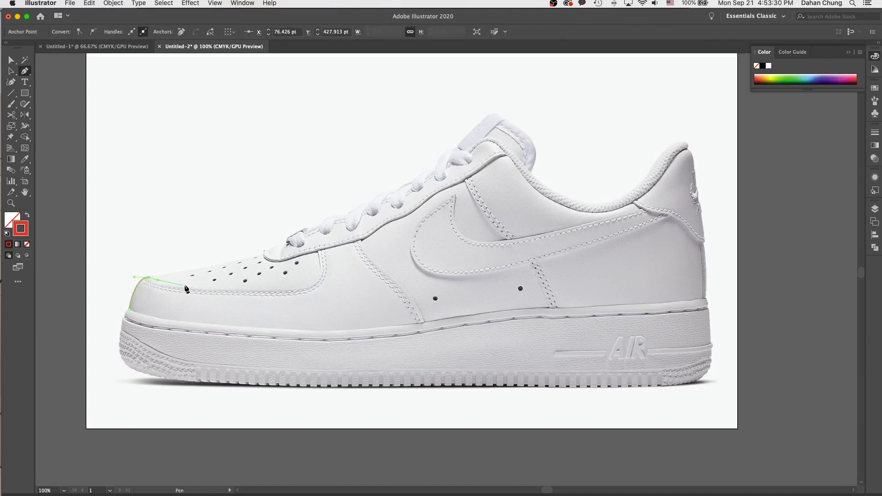
Change the Upper layer's color to Dark Green in its layer options
key(a)
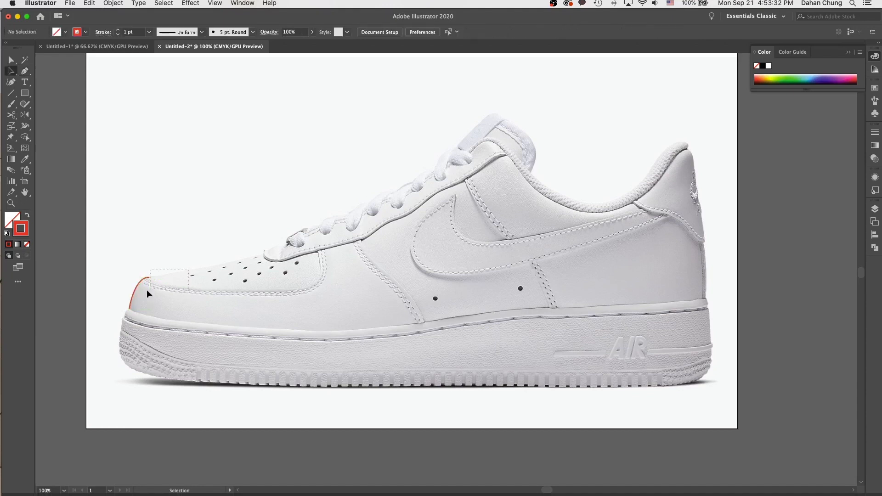
click(873, 210)
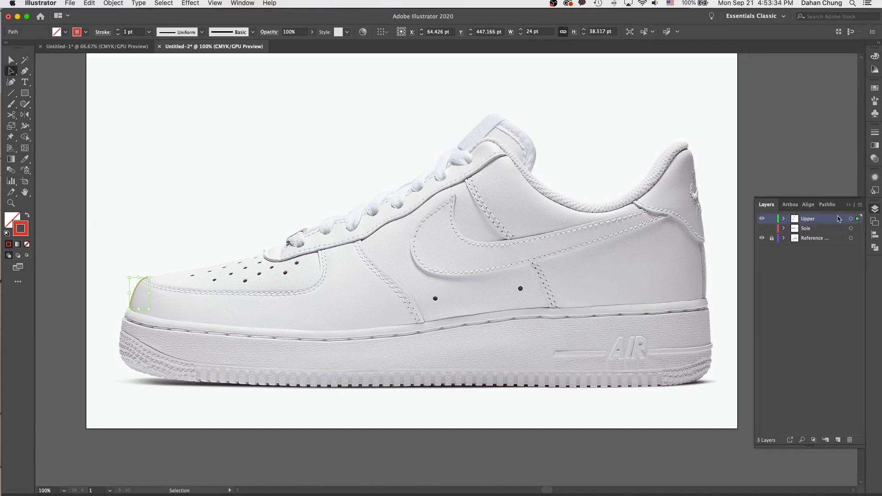
double_click(833, 221)
click(418, 198)
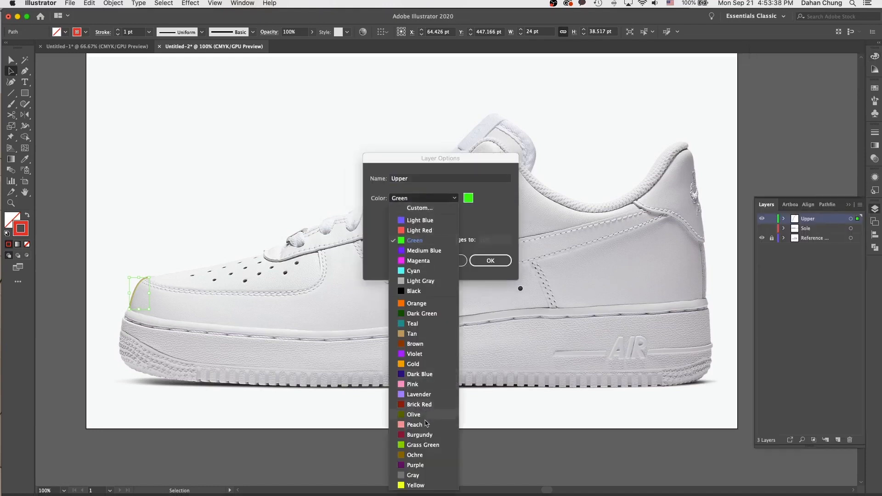
click(433, 314)
click(490, 261)
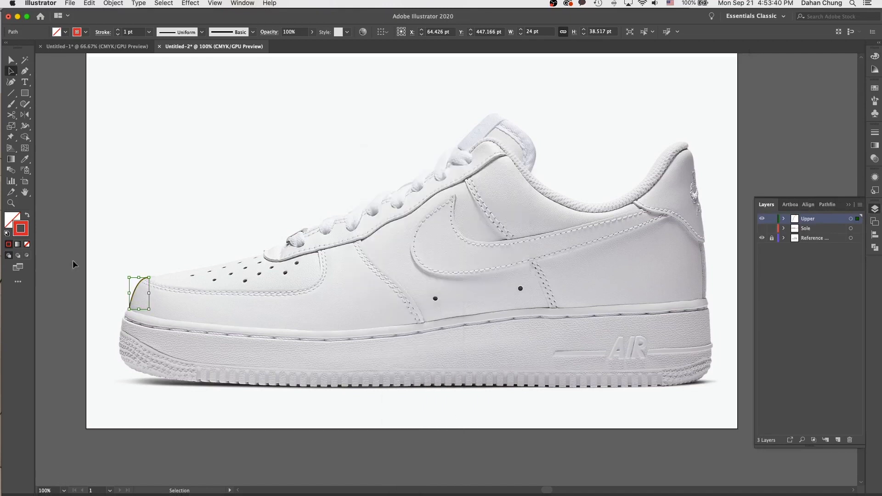
Continue the toe path along the lower edge of the perforated toe box and around its rear curve up to the lace panel
click(170, 274)
key(p)
click(146, 282)
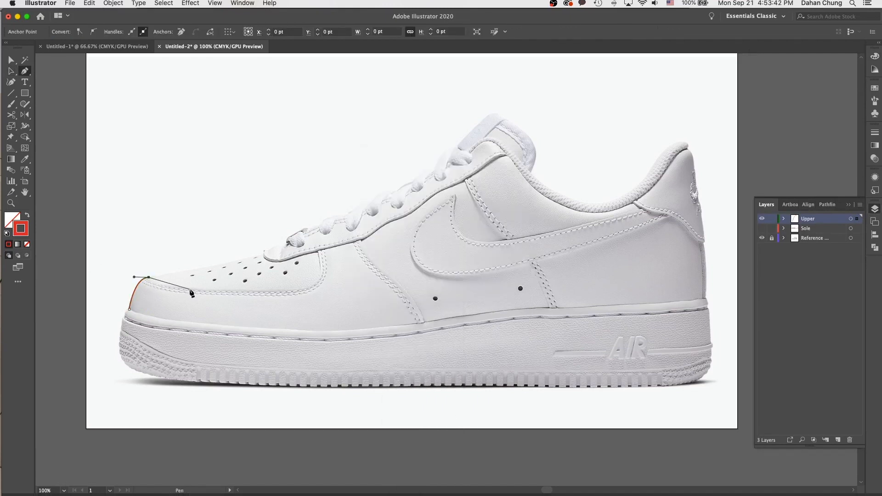
click(191, 287)
click(238, 292)
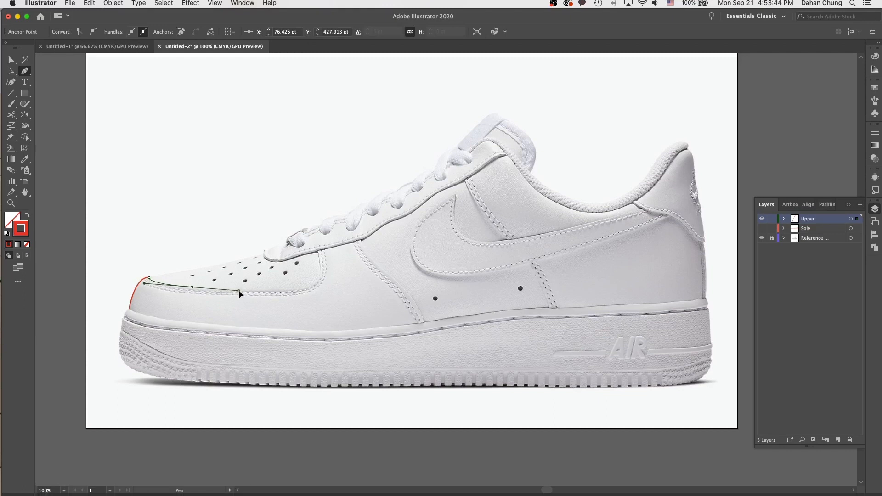
click(287, 290)
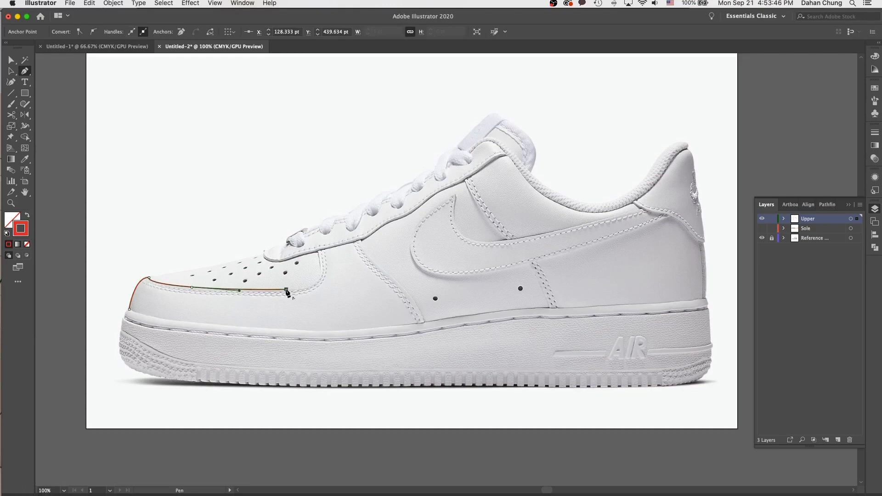
drag(319, 251, 305, 213)
Trace the toe panel's rear stitched edge down to the sole, close the shape with straight segments across the midsole, and deselect it
drag(361, 240, 381, 268)
click(426, 326)
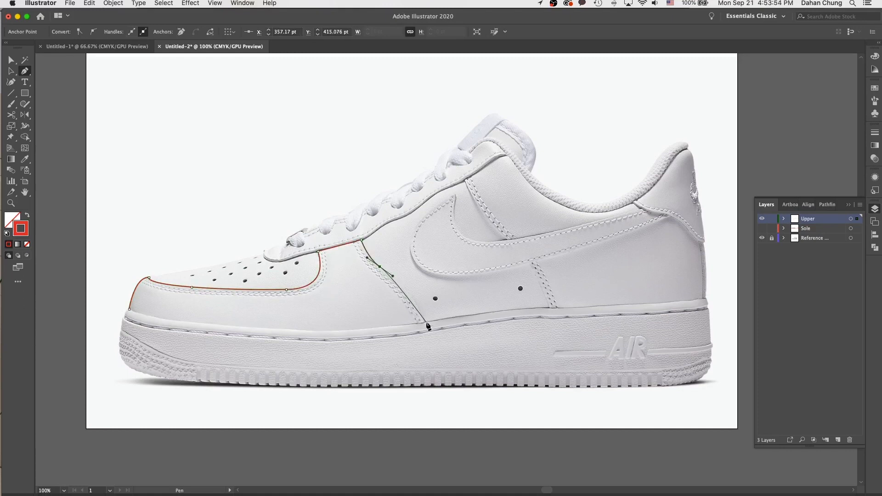
right_click(425, 323)
click(419, 332)
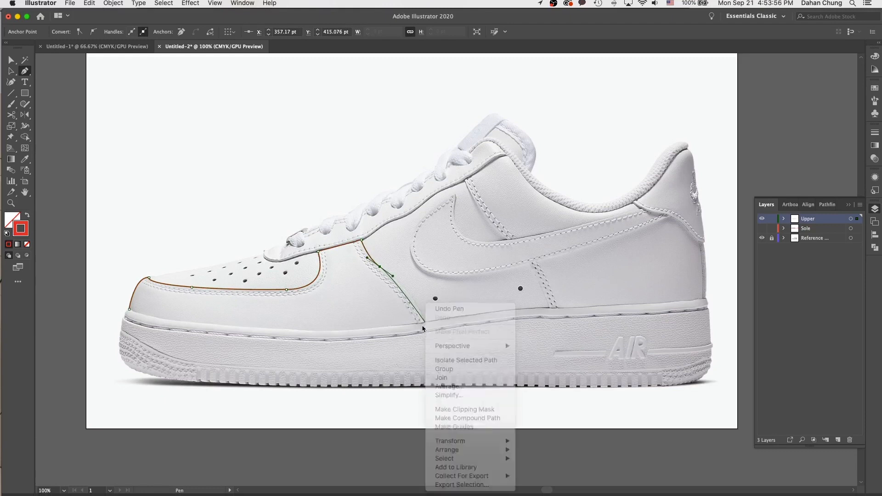
drag(424, 323, 407, 329)
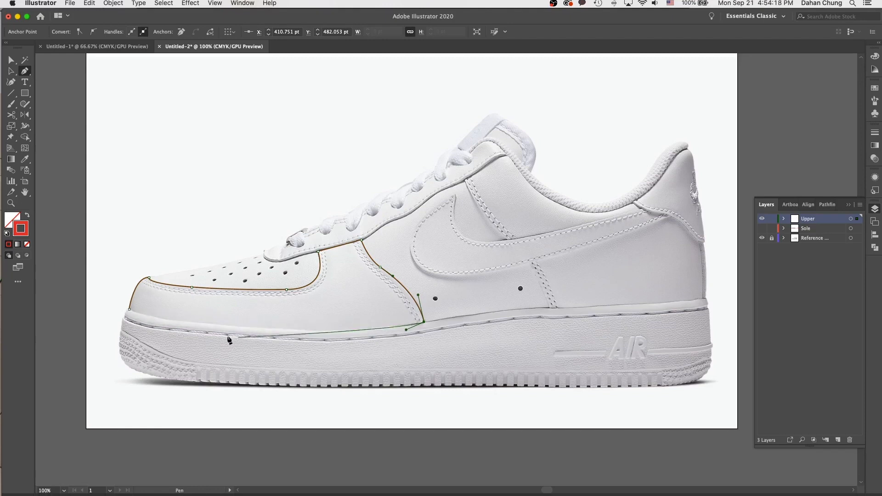
click(352, 354)
click(193, 353)
click(130, 310)
key(a)
click(171, 306)
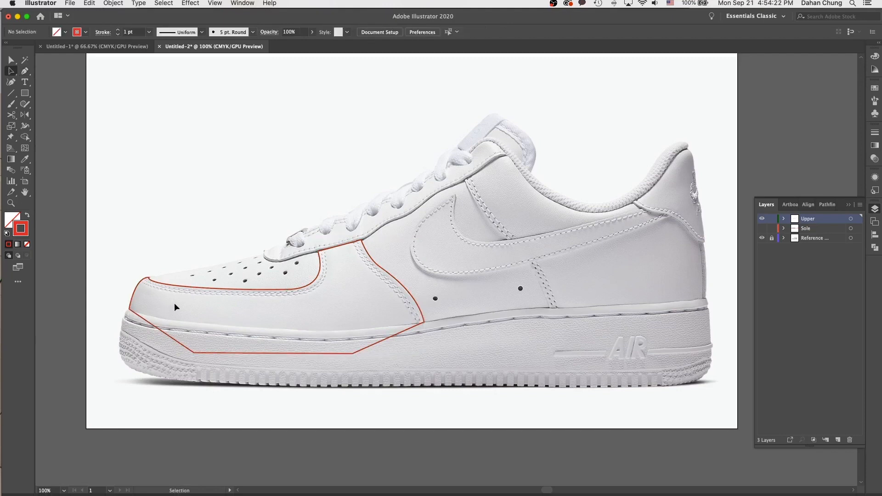
Trace the swoosh's inner upper edge from its front tip back to the heel and around its rear end
key(p)
scroll(327, 269, right, 6)
scroll(327, 268, up, 1)
click(306, 224)
drag(343, 272, 391, 264)
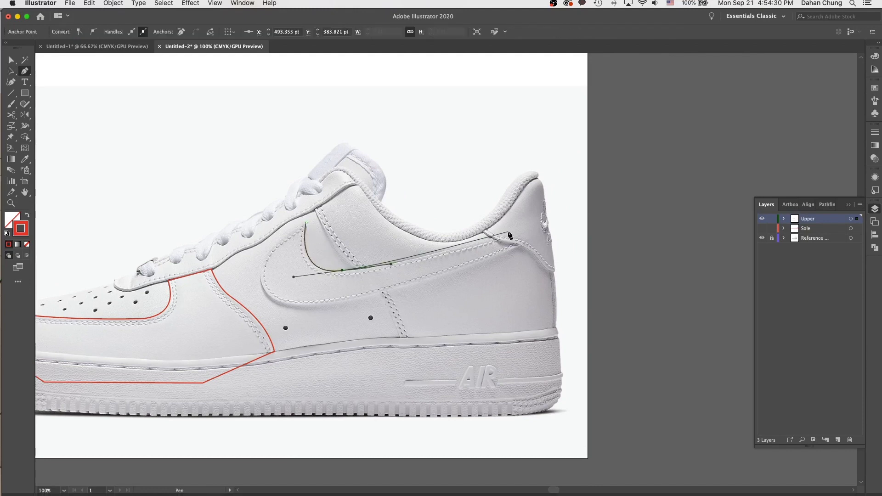
mouse_move(513, 229)
mouse_down()
mouse_move(575, 206)
mouse_move(522, 225)
mouse_up()
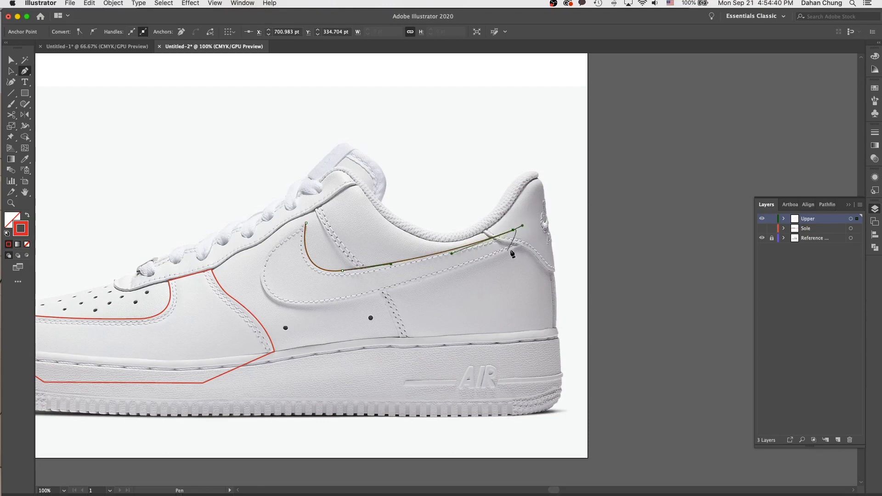
click(521, 246)
Trace the swoosh's lower edge and rounded front back to the tip, close the shape, and deselect it
drag(369, 296, 283, 315)
click(366, 296)
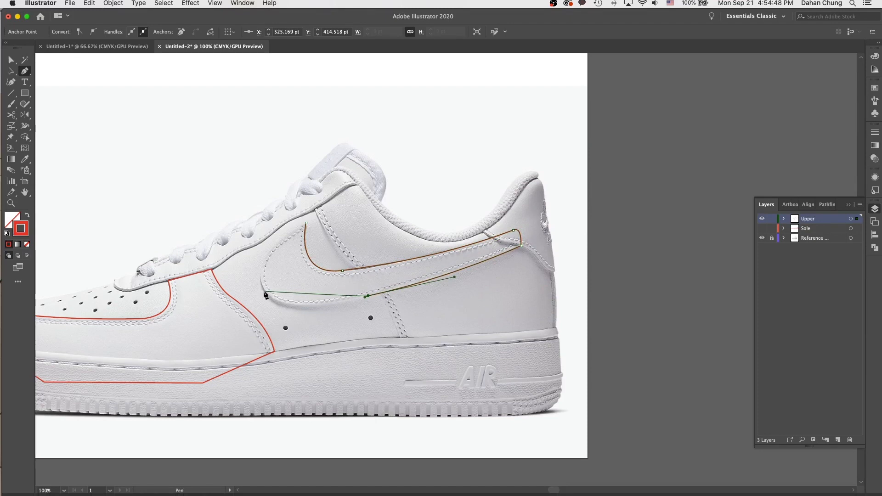
drag(265, 291, 246, 260)
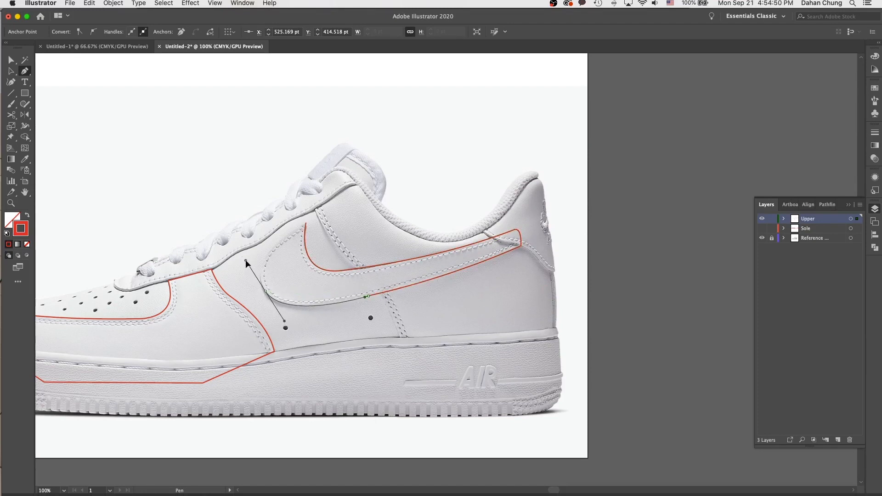
click(266, 290)
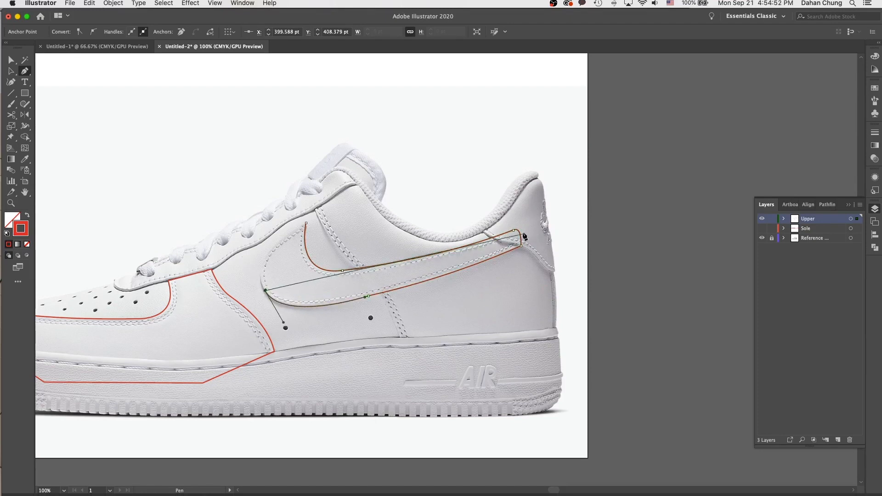
drag(306, 223, 373, 188)
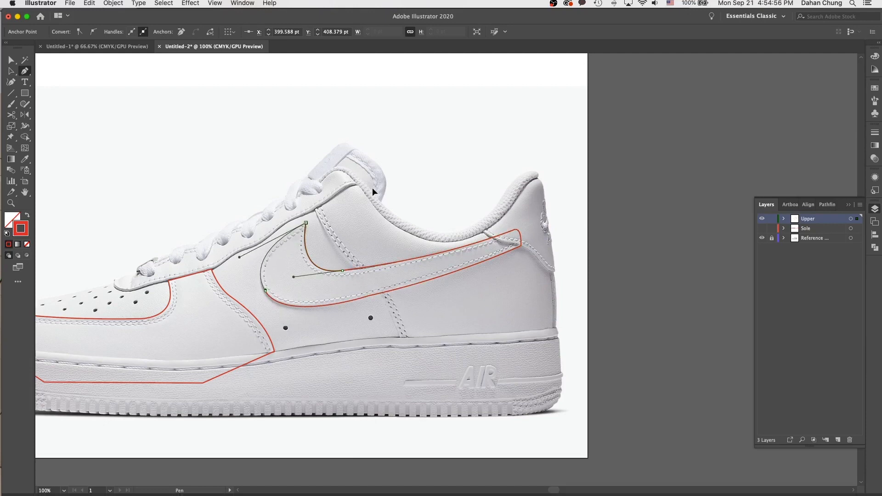
key(a)
click(372, 188)
Draw a closed toe box shape that follows its upper edge and loosely overlaps the toe panel below, and deselect it
drag(361, 246, 399, 248)
key(o)
key(p)
scroll(283, 272, left, 6)
click(177, 300)
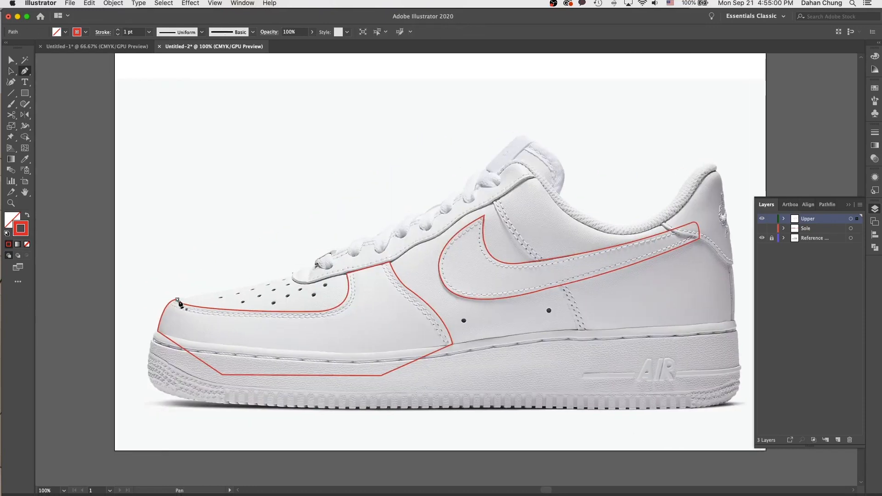
click(300, 274)
click(351, 267)
click(370, 284)
click(348, 322)
click(295, 339)
click(217, 326)
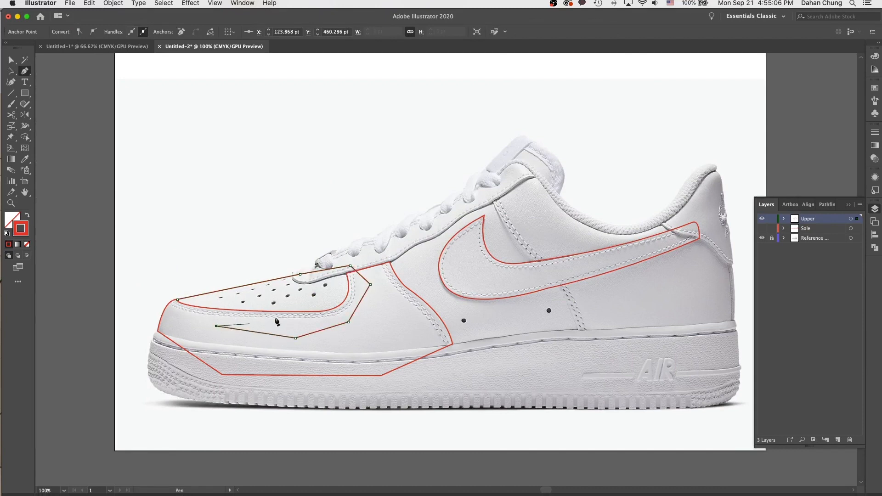
click(178, 300)
ctrl+click(313, 285)
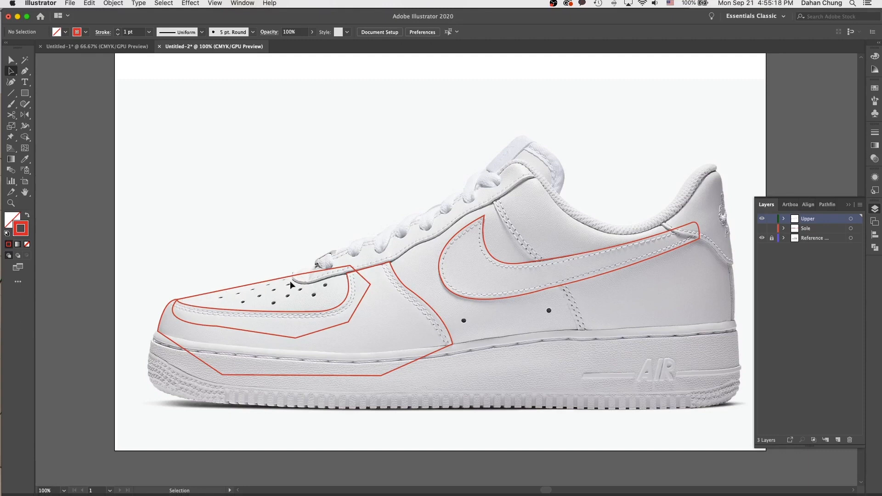
Trace the lower edge of the lace eyelet panel from its front end by the toe box up around its top corner
key(p)
key(super+equal)
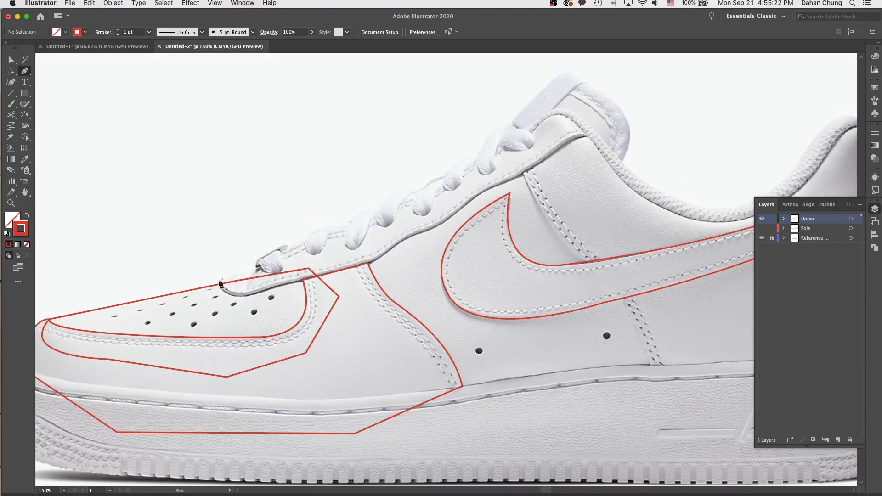
click(222, 281)
drag(259, 293, 295, 281)
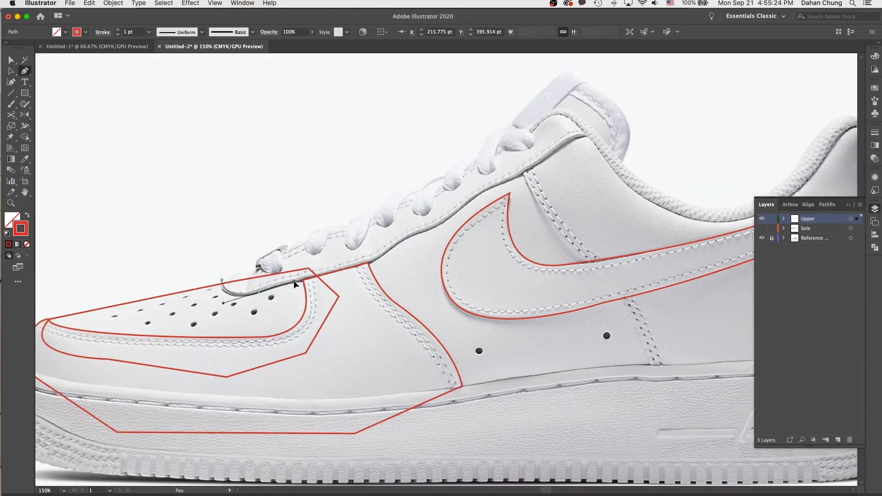
click(304, 280)
drag(364, 262, 445, 225)
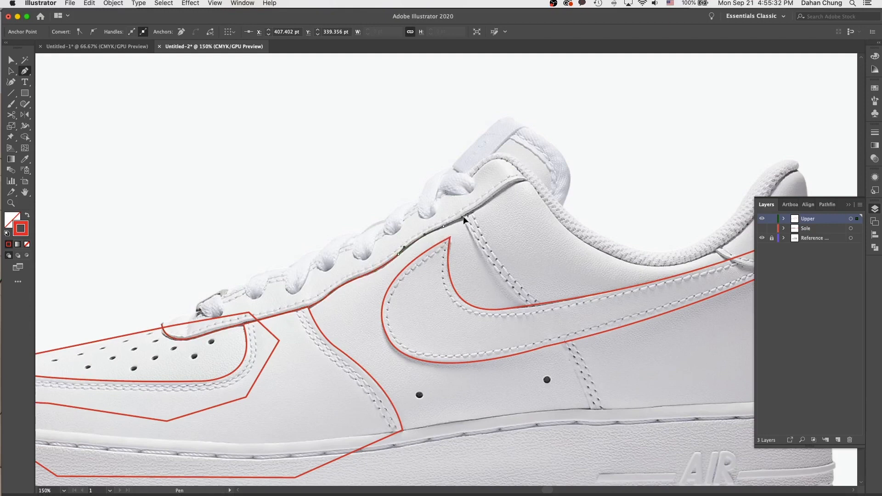
drag(506, 184, 533, 185)
drag(527, 181, 550, 251)
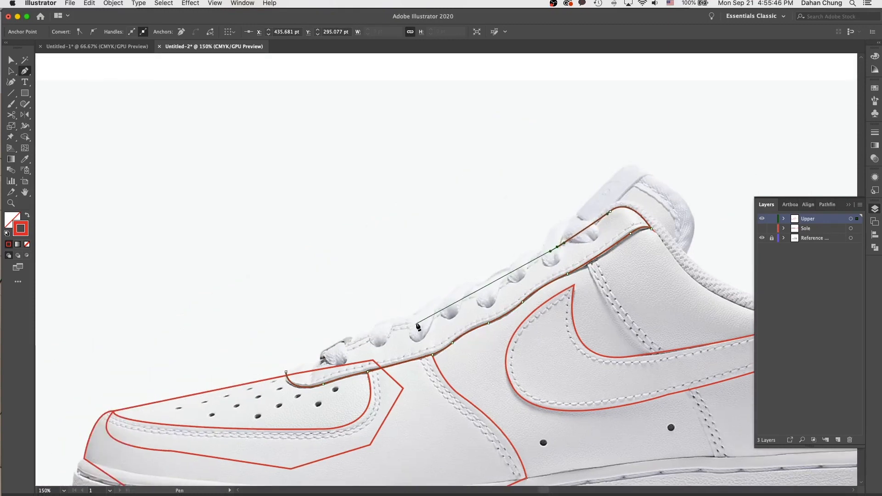
Trace the eyelet panel's upper edge back down to its rounded front end, close the shape, and deselect it
mouse_move(419, 322)
mouse_down()
mouse_move(382, 332)
mouse_move(405, 324)
mouse_up()
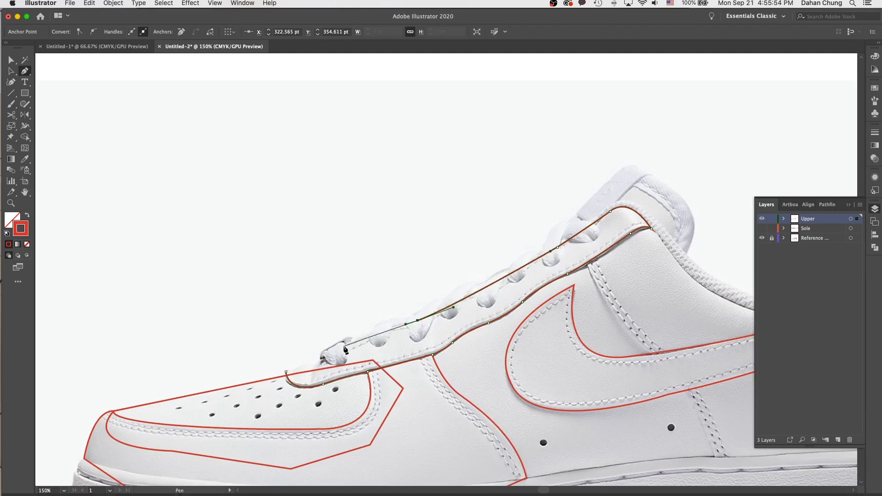
mouse_move(322, 358)
mouse_down()
mouse_move(302, 376)
mouse_move(299, 367)
mouse_move(317, 361)
mouse_up()
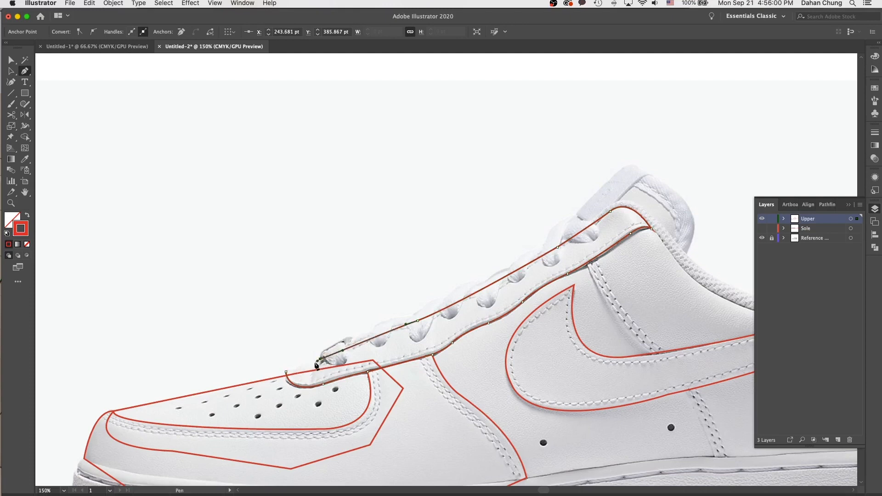
drag(288, 374, 287, 376)
alt+click(293, 370)
click(286, 372)
key(a)
click(376, 307)
Draw a loose straight-edged closed shape for the side panel behind the swoosh's front, overlapping the eyelet panel and midsole, and deselect it
drag(408, 309, 224, 267)
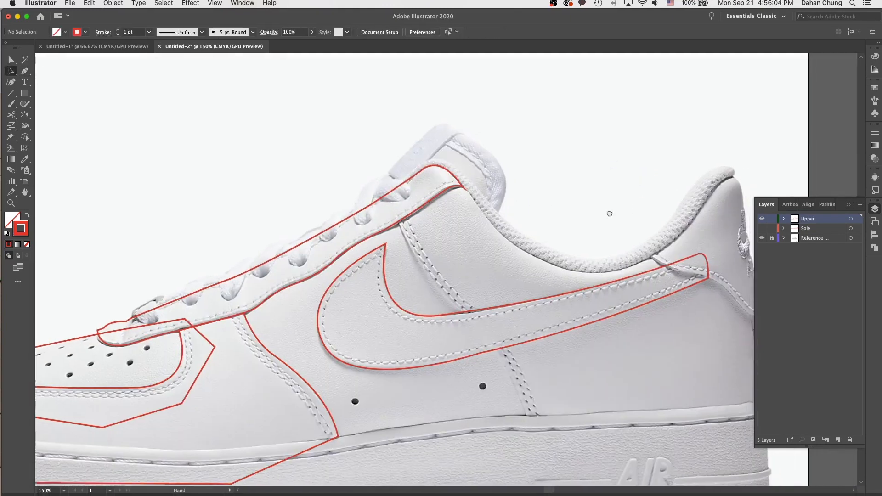
drag(629, 210, 538, 227)
key(super+minus)
key(p)
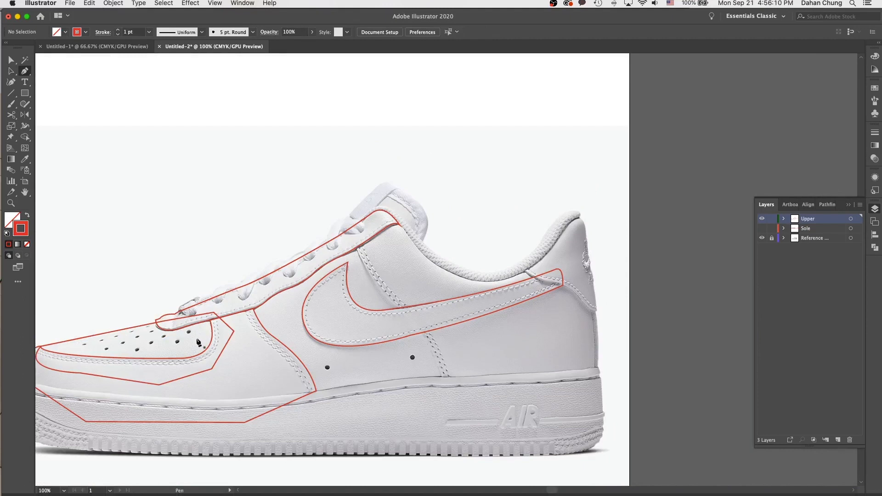
click(356, 238)
click(238, 307)
click(253, 342)
click(332, 411)
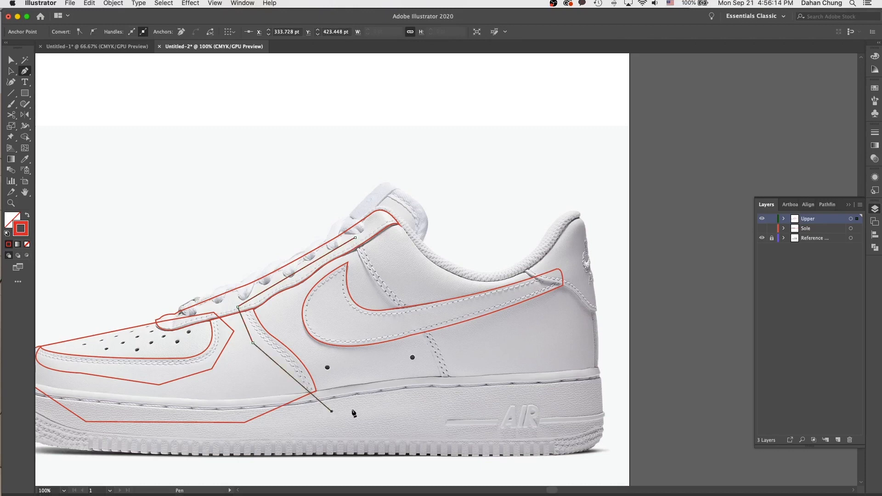
click(459, 399)
click(479, 342)
click(355, 238)
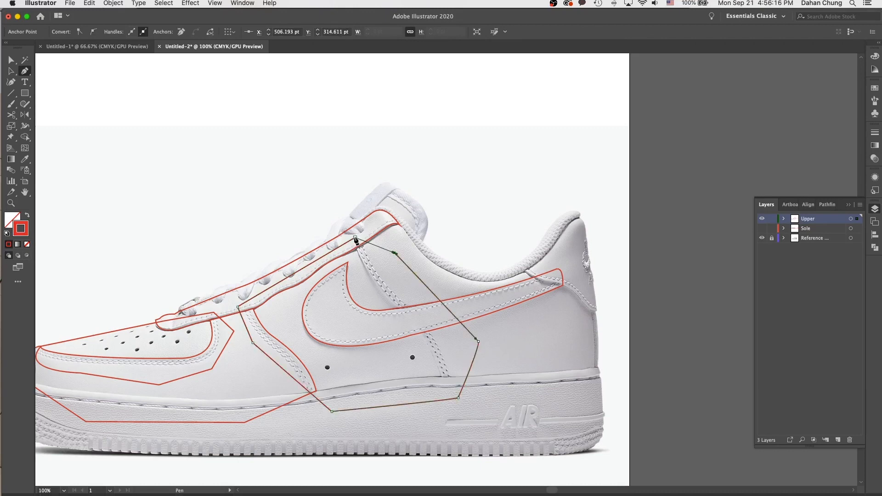
ctrl+click(490, 220)
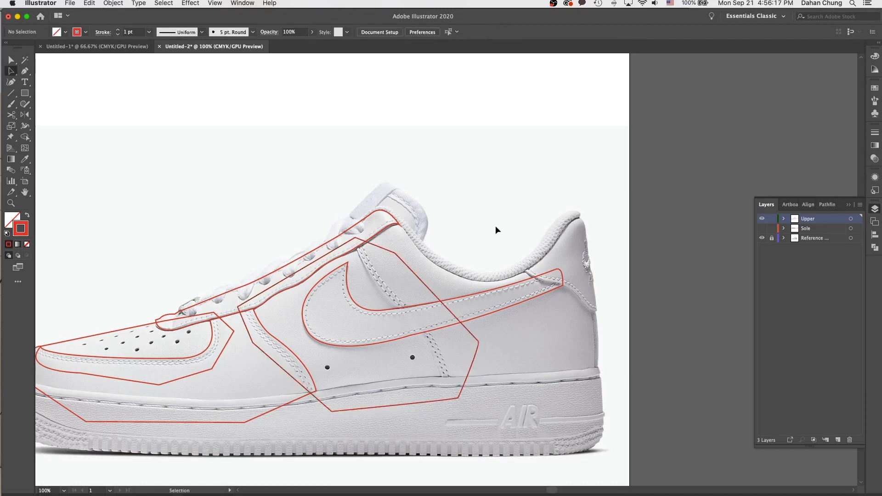
Trace the rear side panel's front stitched seam from the eyelet panel down to the sole, then extend it across the midsole to the heel
click(358, 249)
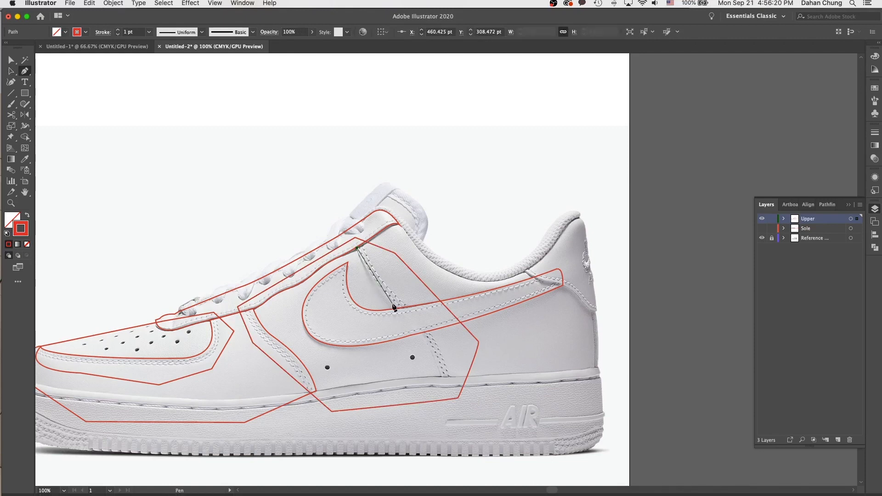
drag(392, 305, 416, 321)
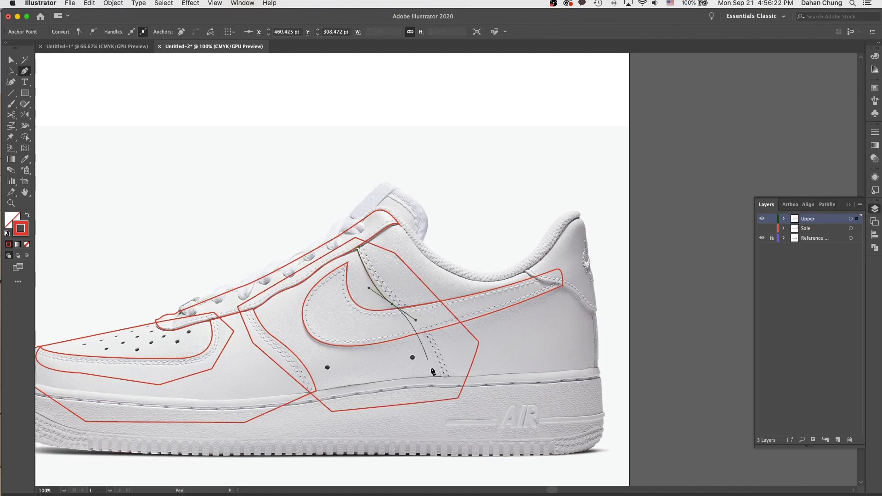
mouse_move(441, 378)
mouse_down()
mouse_move(449, 402)
mouse_move(449, 387)
mouse_up()
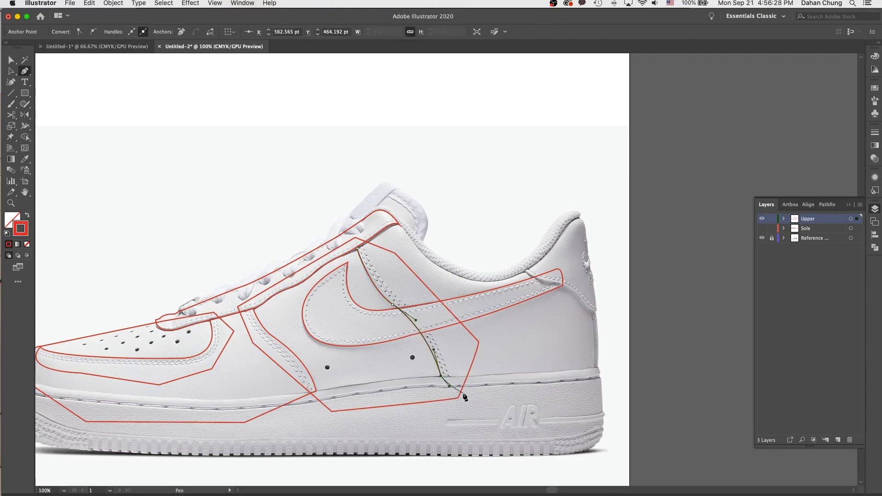
click(521, 400)
click(594, 389)
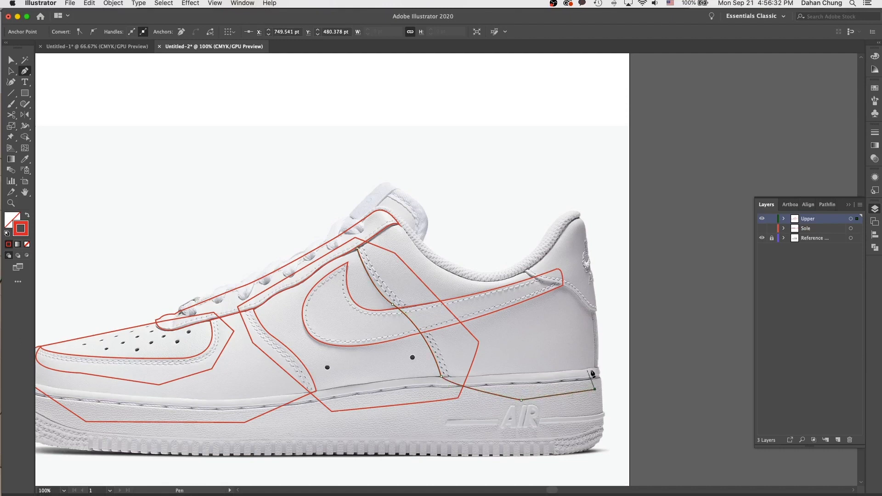
Continue the rear side panel up the heel and along the collar edge to the eyelet panel, close the shape, and deselect it
click(595, 367)
click(587, 297)
click(570, 267)
click(540, 268)
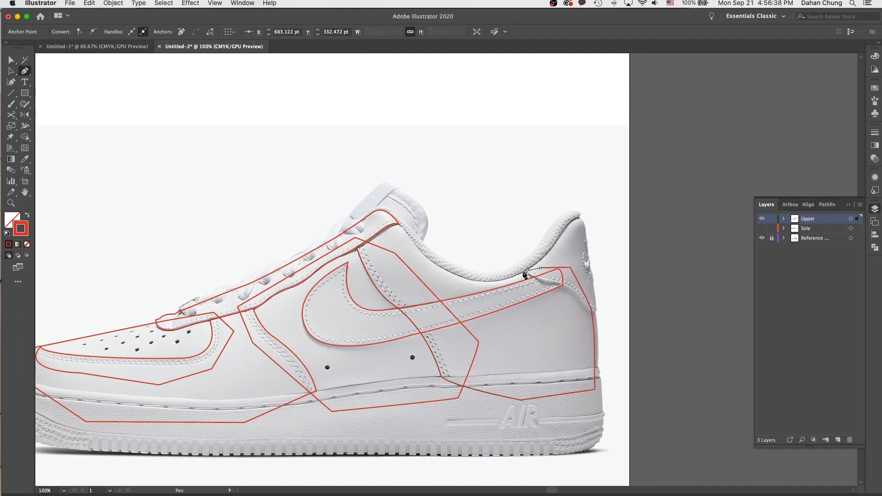
drag(456, 276, 440, 267)
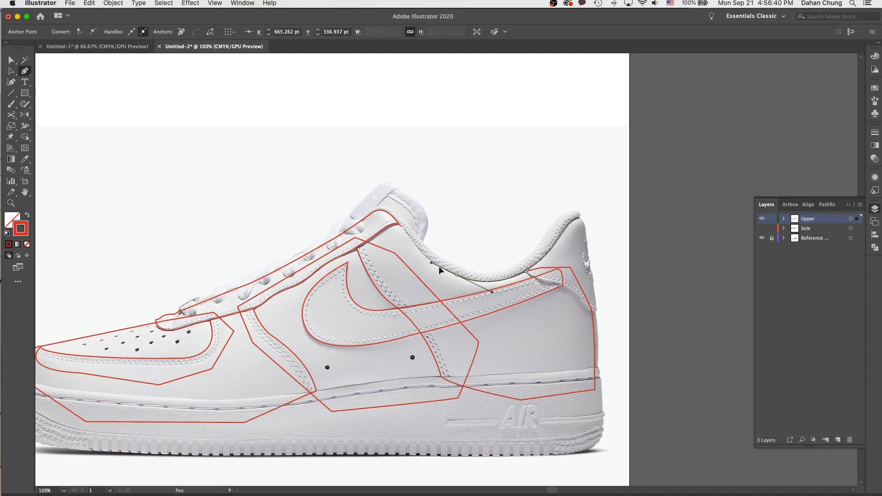
drag(399, 225, 372, 186)
click(400, 225)
click(384, 218)
click(366, 232)
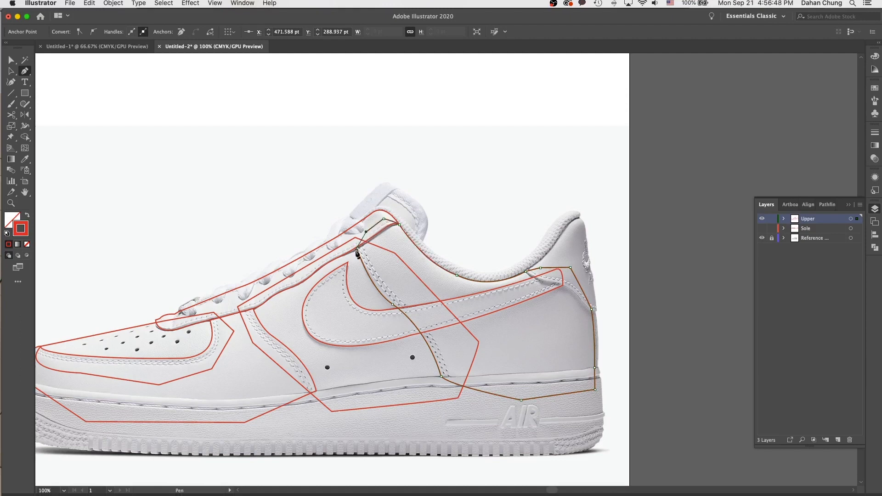
click(358, 250)
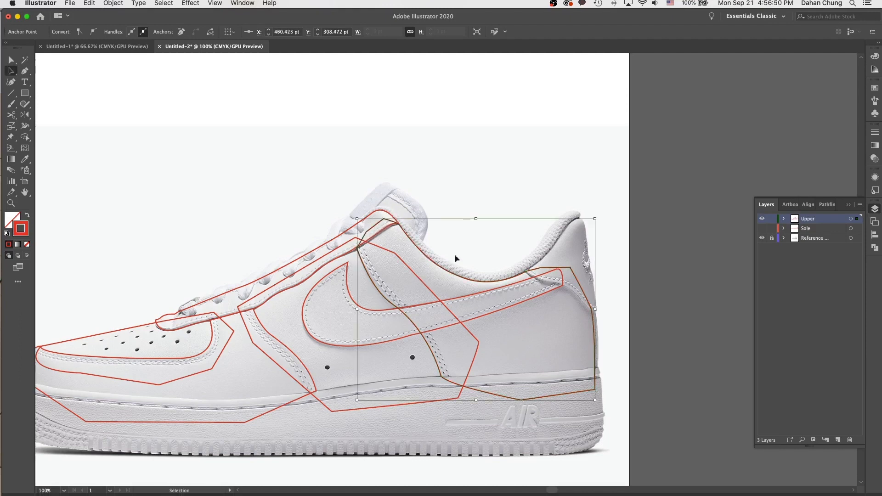
super+click(468, 249)
Trace the heel tab's lower seam, back edge and rounded top, close the shape along the collar, and deselect it
click(524, 272)
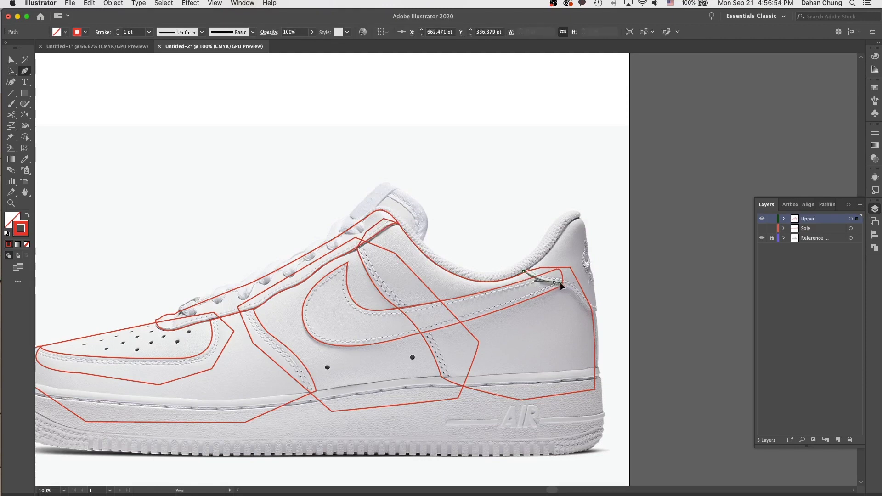
drag(561, 282, 563, 283)
mouse_move(591, 312)
mouse_down()
mouse_move(602, 316)
mouse_move(597, 309)
mouse_up()
click(586, 228)
drag(573, 216, 576, 218)
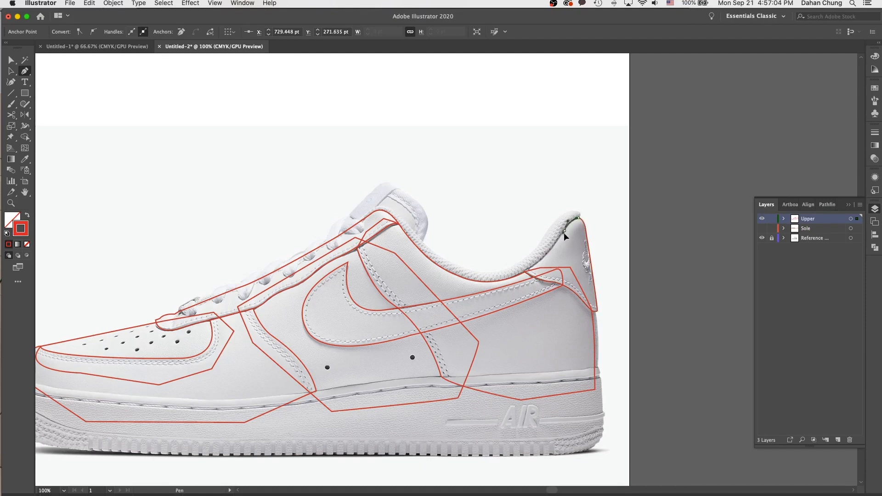
drag(524, 271, 506, 279)
key(a)
click(488, 243)
Trace the padded collar's outer edge from the heel's tip down through its dip and up over the front top
key(space)
drag(488, 242, 449, 258)
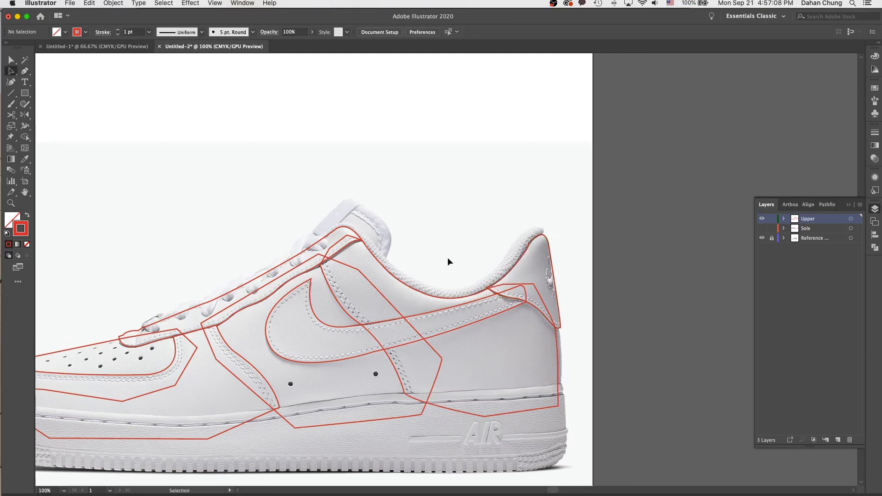
key(p)
mouse_move(538, 228)
mouse_down()
mouse_move(525, 225)
mouse_move(541, 230)
mouse_up()
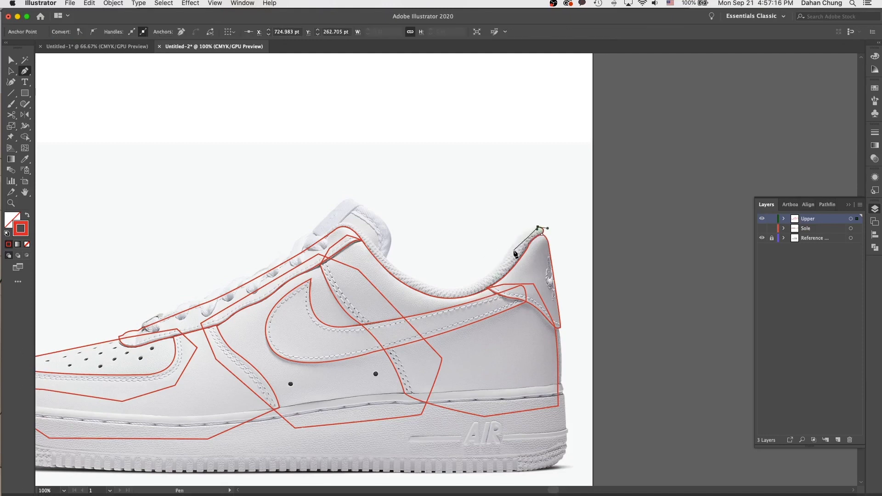
drag(499, 276, 499, 274)
drag(537, 230, 534, 230)
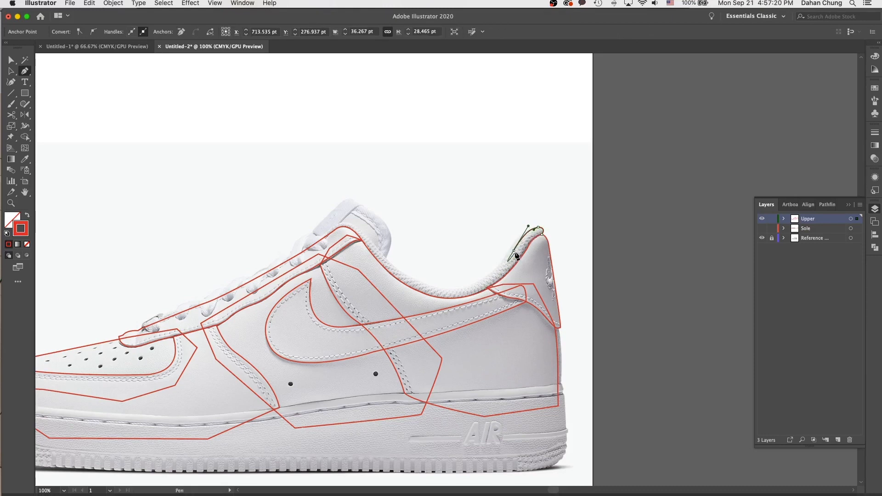
click(514, 251)
drag(454, 292, 361, 227)
click(372, 240)
drag(323, 236, 293, 270)
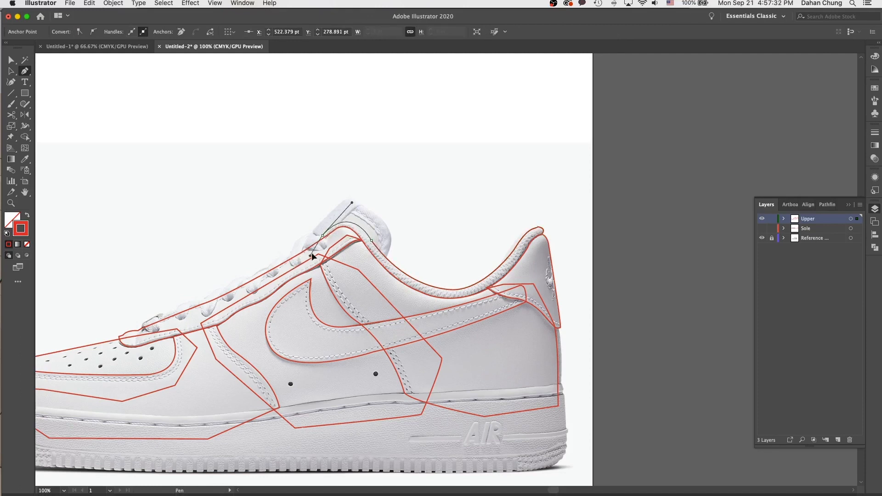
Close the collar shape with rough straight segments overlapping the side and heel panels below it, and deselect it
drag(321, 239, 322, 239)
click(333, 239)
click(371, 261)
click(401, 295)
click(444, 304)
click(486, 293)
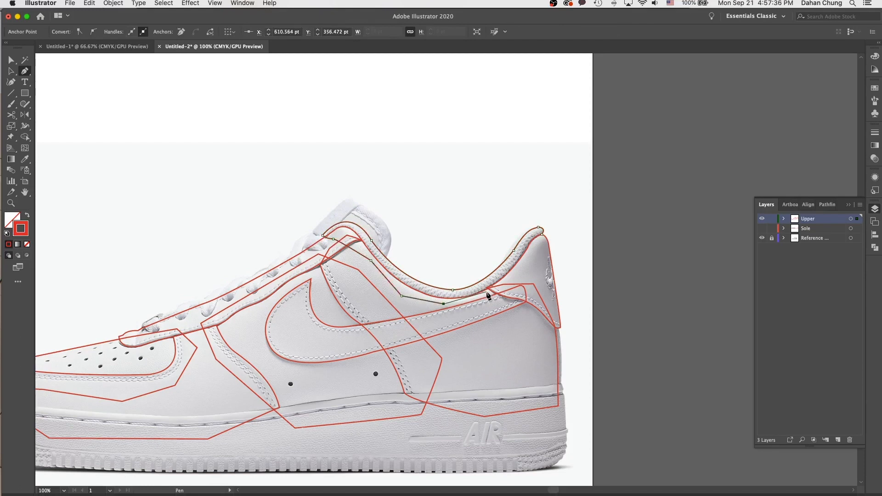
click(518, 277)
drag(542, 235, 548, 228)
key(space)
drag(467, 210, 516, 215)
super+click(516, 214)
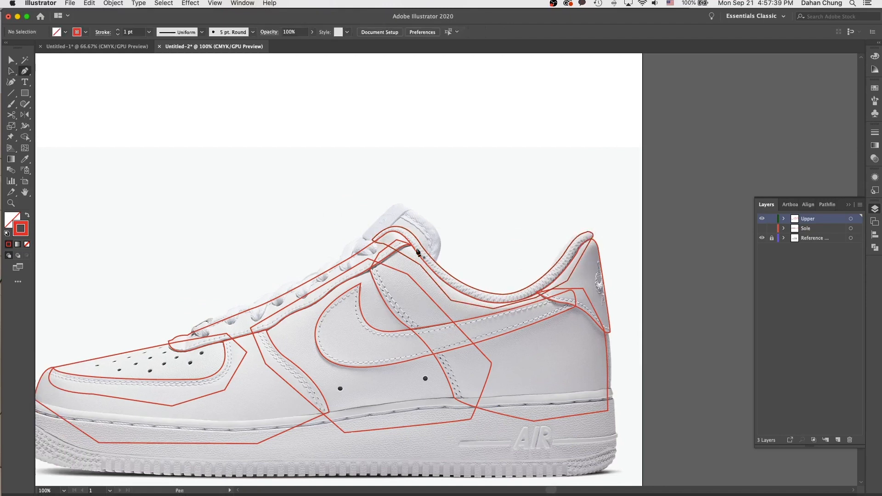
Draw a closed shape for the tongue's front tab following its rounded top edge down to the laces, and deselect it
click(360, 240)
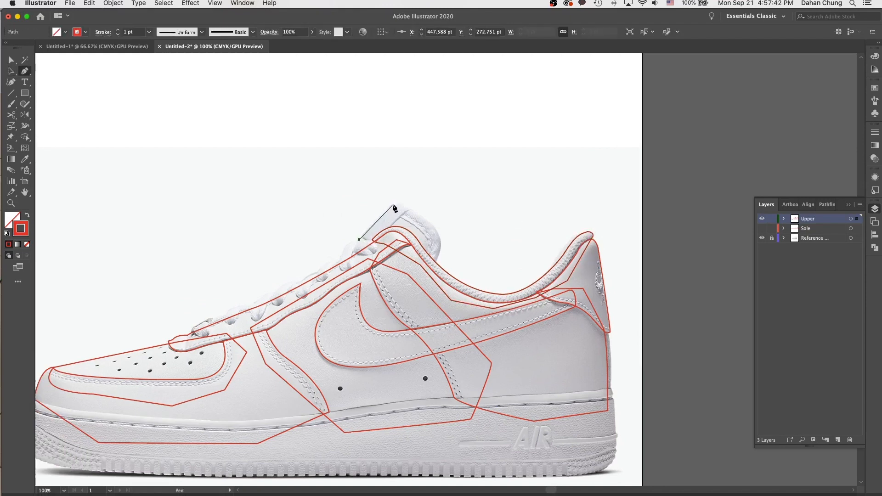
drag(393, 204, 396, 204)
key(super+z)
drag(407, 205, 408, 206)
click(415, 211)
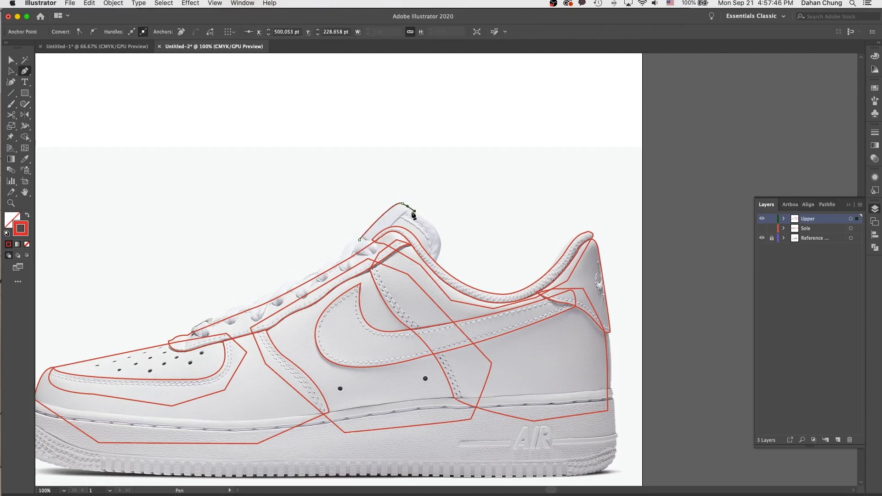
click(390, 227)
click(373, 243)
click(359, 240)
super+click(309, 205)
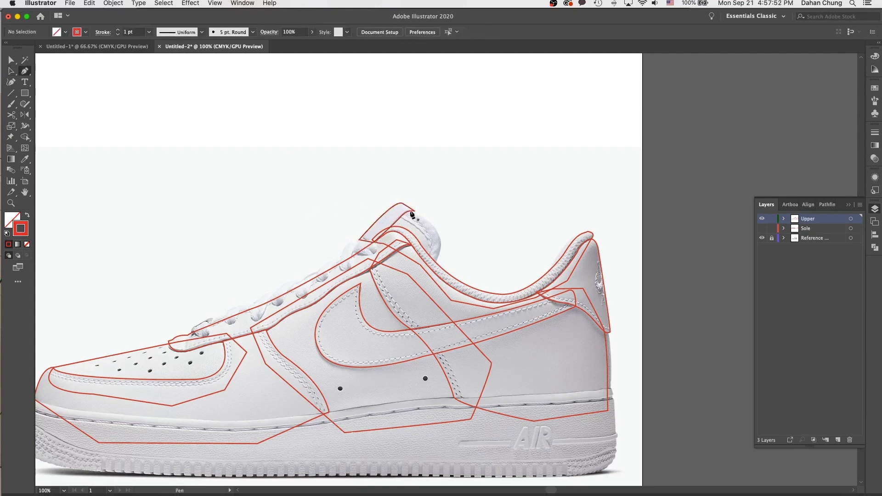
Trace the tongue's curved rear edge down to the collar, close it through the inside of the tongue, and deselect it
click(411, 211)
mouse_move(440, 258)
mouse_down()
mouse_move(438, 271)
mouse_move(442, 250)
mouse_up()
click(435, 267)
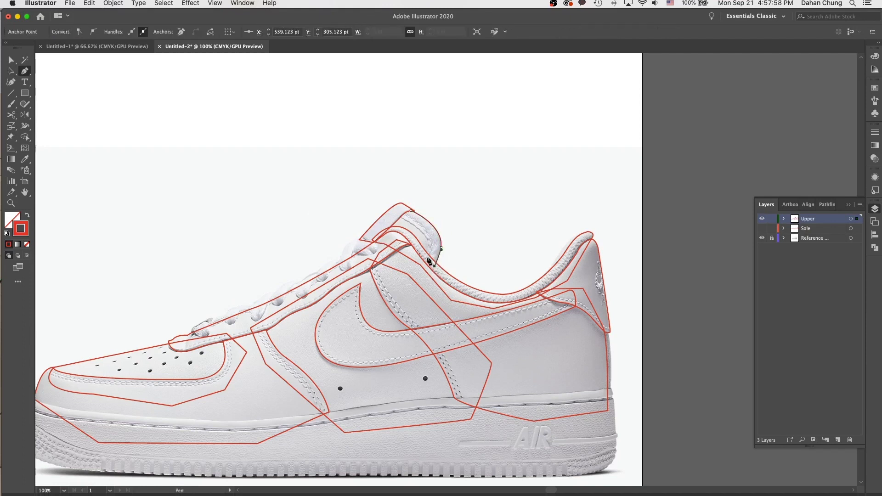
click(424, 255)
click(401, 216)
drag(410, 224, 509, 215)
key(a)
click(445, 223)
Draw a rough closed filler shape for the inner tongue, overlapping the surrounding tongue and collar outlines, and deselect it
key(p)
drag(490, 255, 498, 230)
drag(459, 202, 444, 222)
click(451, 230)
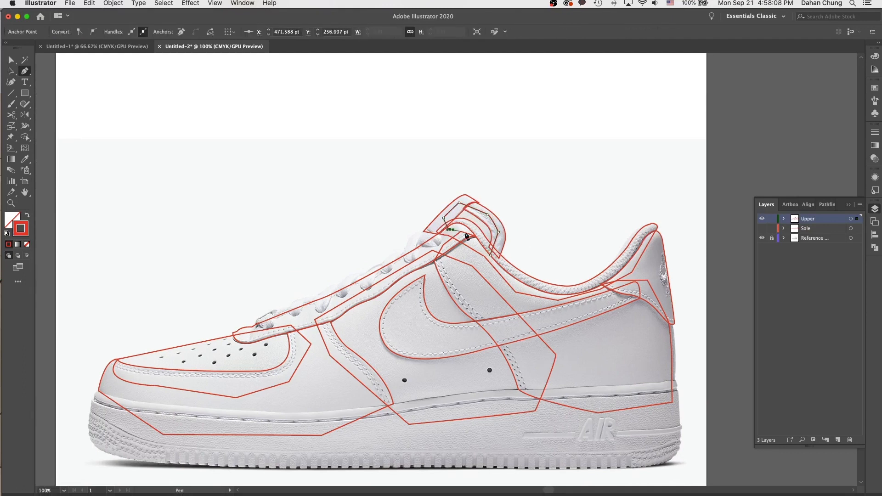
click(490, 256)
key(a)
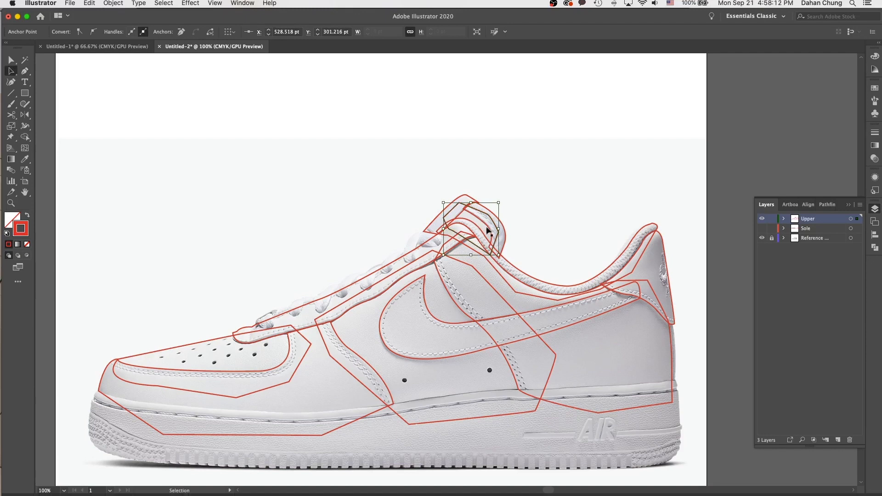
click(380, 206)
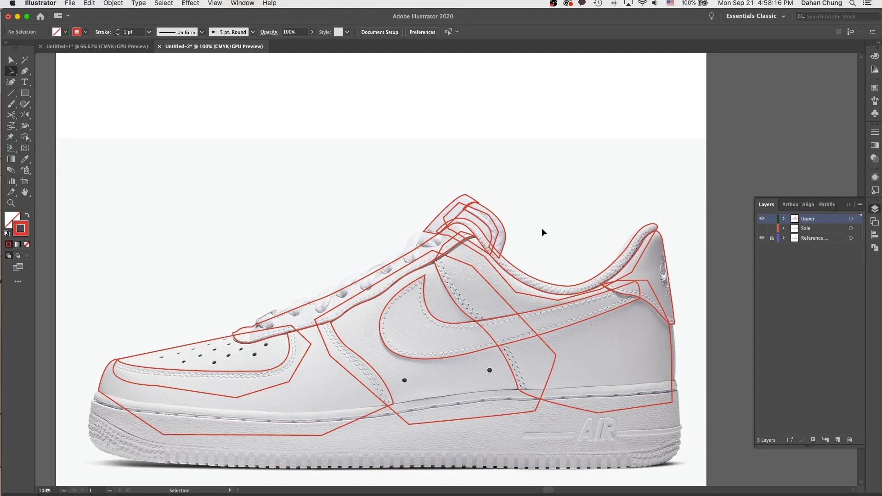
Hide the Upper layer and add a new layer named laces above it
scroll(542, 228, left, 2)
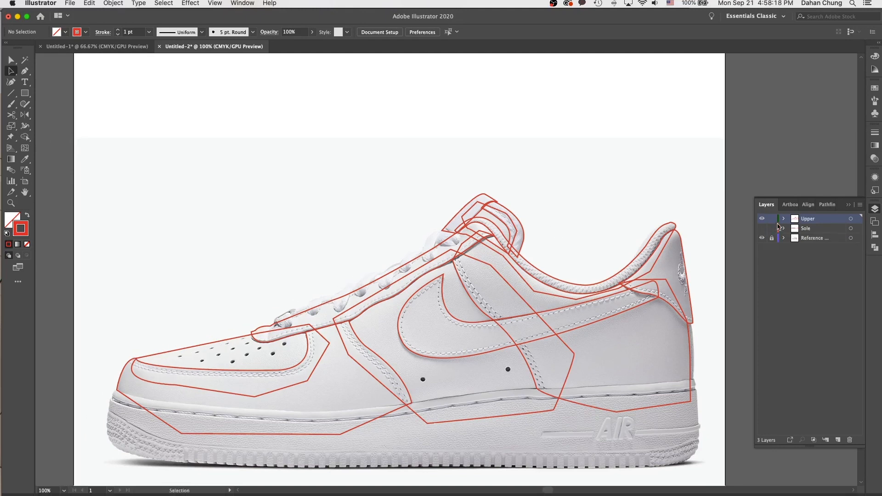
click(762, 219)
click(838, 440)
double_click(805, 220)
text(laces)
key(Return)
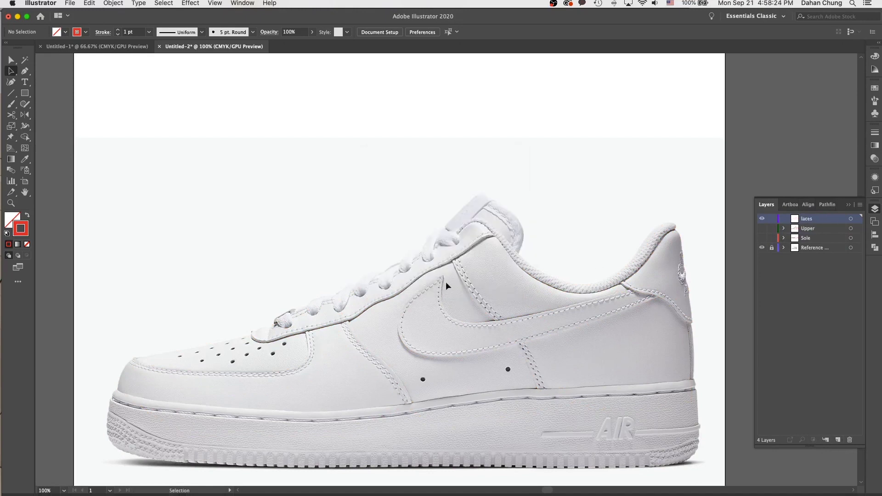
Start outlining the frontmost lace at its front end near the toe box on the laces layer
key(super+equal)
drag(244, 323, 421, 309)
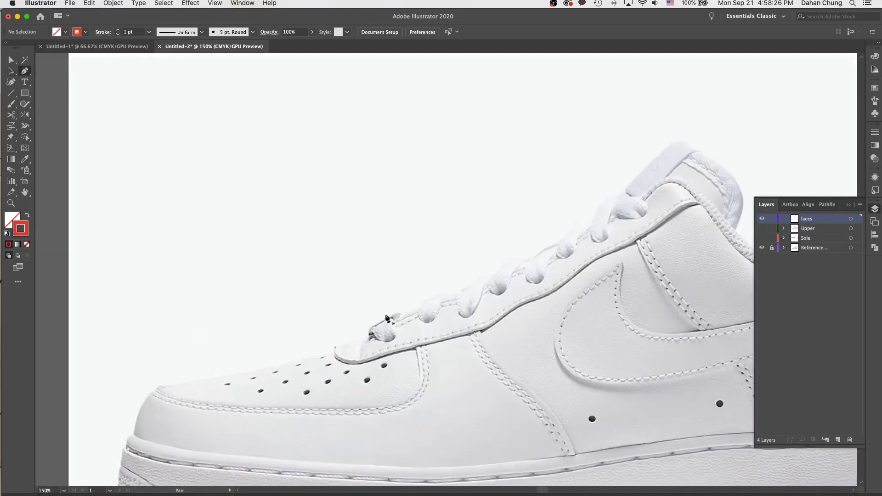
key(p)
click(371, 332)
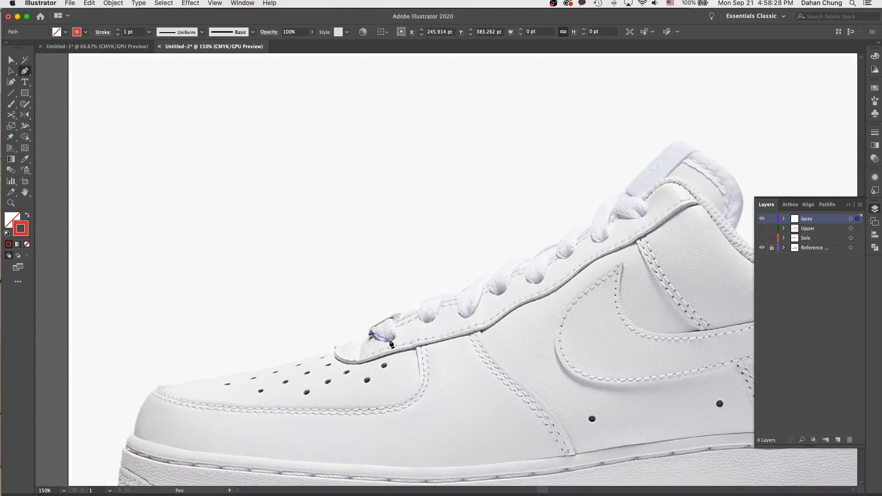
Finish tracing the lowest lace loop near the toe with the Pen tool and close its outline
drag(390, 342, 398, 339)
click(397, 331)
click(393, 317)
click(372, 333)
ctrl+click(443, 330)
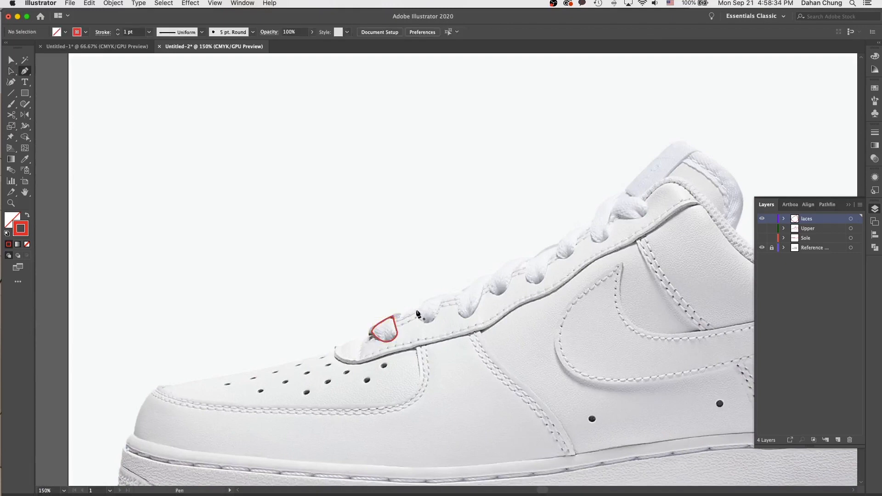
Trace the second lace loop from the toe as a closed Pen path with its pointed end toward the third loop
drag(418, 312, 444, 289)
click(429, 323)
click(441, 303)
click(460, 292)
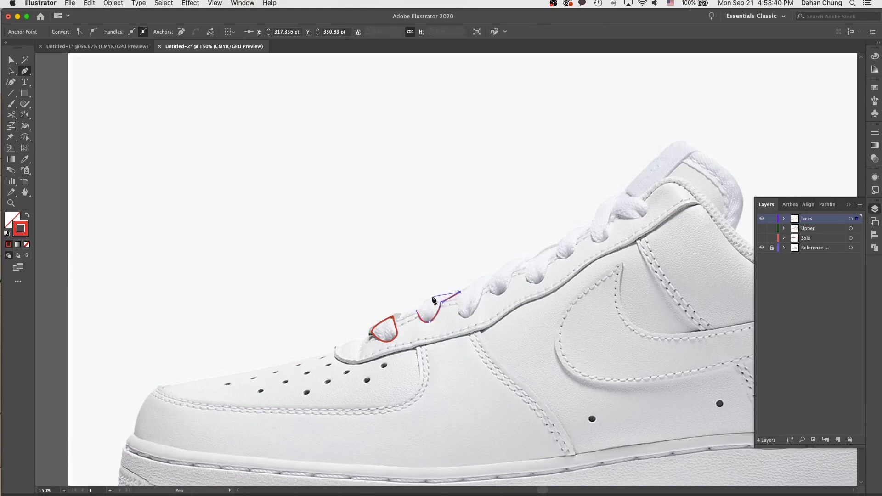
click(417, 311)
drag(490, 322, 462, 331)
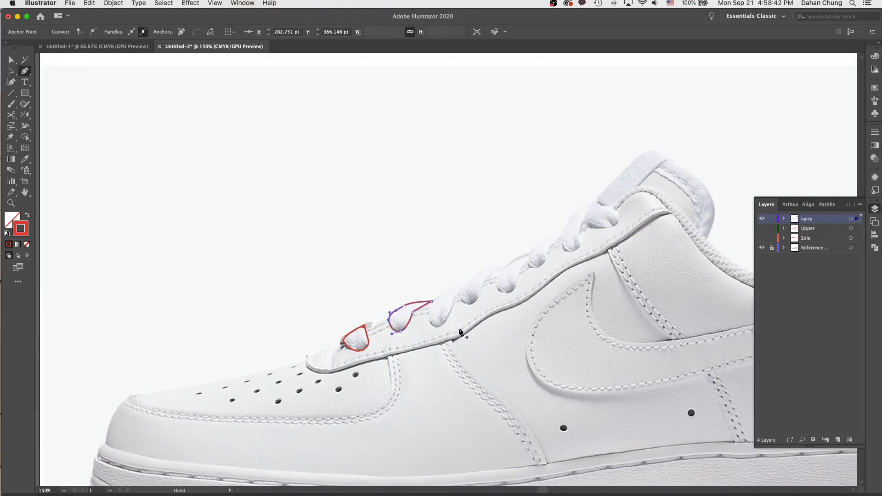
super+click(461, 331)
Trace the third lace loop from the toe as a closed, curved Pen path and deselect it
click(435, 301)
drag(436, 327, 447, 326)
super+click(447, 322)
drag(461, 283, 465, 282)
click(435, 301)
scroll(435, 303, right, 2)
scroll(435, 303, up, 2)
super+click(432, 322)
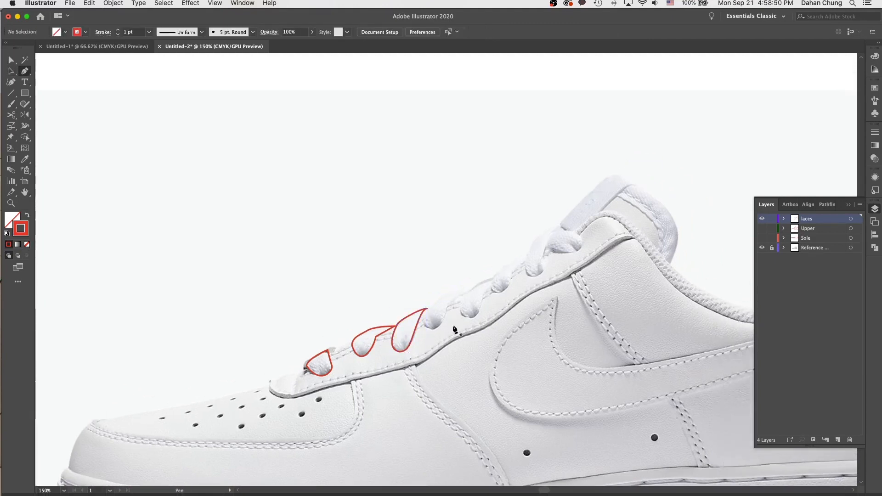
Trace the fourth lace loop from the toe as a closed Pen path and deselect it
drag(423, 314, 437, 329)
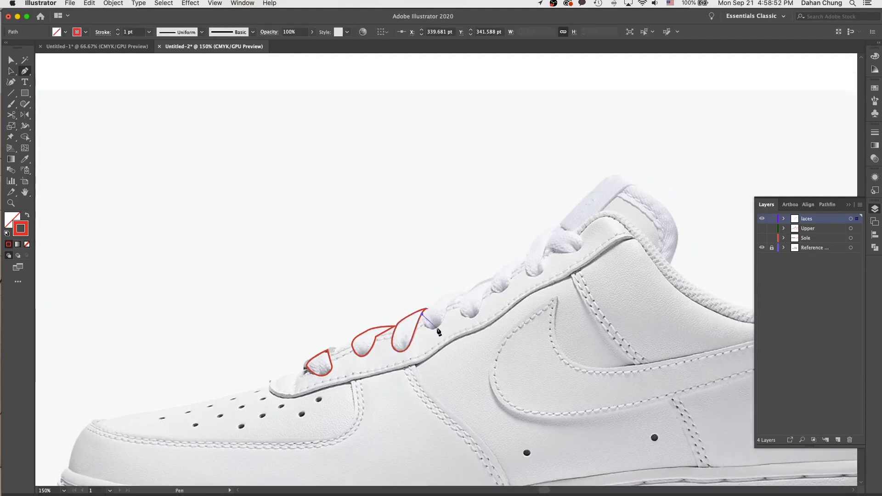
click(446, 309)
drag(475, 290, 474, 290)
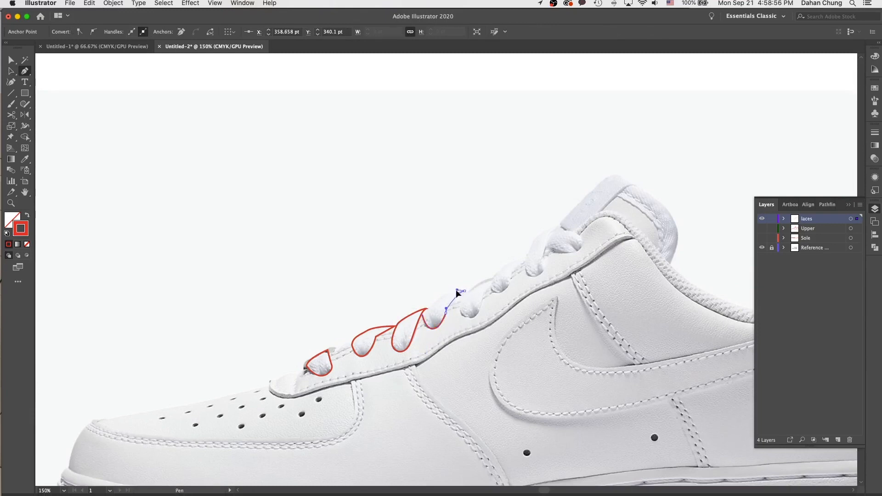
mouse_move(427, 309)
mouse_down()
mouse_move(419, 324)
mouse_move(425, 313)
mouse_up()
key(a)
key(super+shift+a)
key(p)
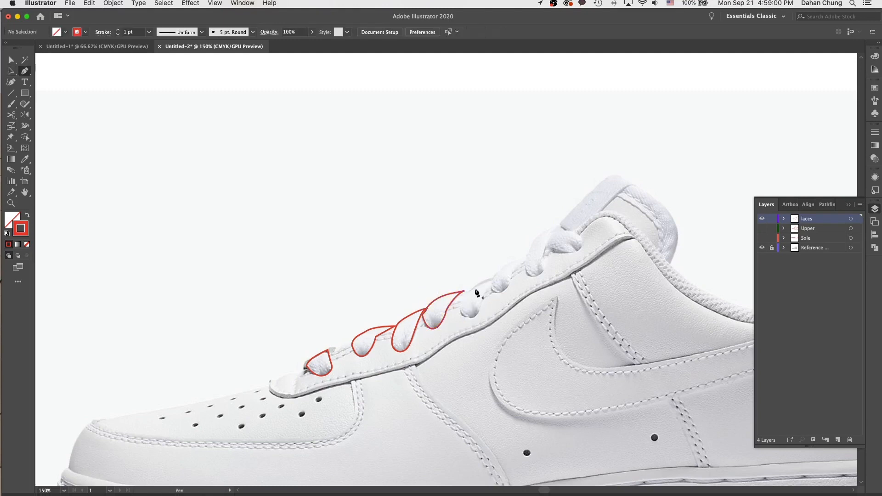
Trace the fifth lace loop from the toe with the Pen tool, close the outline and deselect it
click(491, 280)
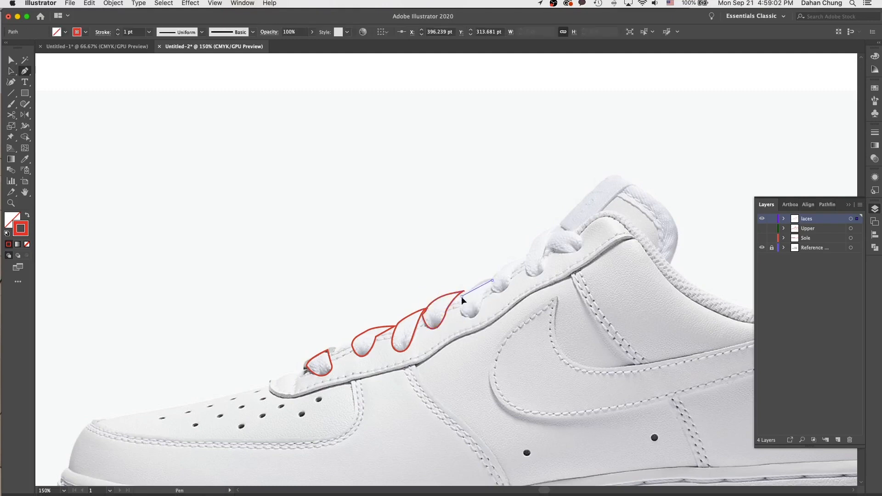
mouse_move(458, 310)
mouse_down()
mouse_move(462, 298)
mouse_move(476, 319)
mouse_move(497, 282)
mouse_up()
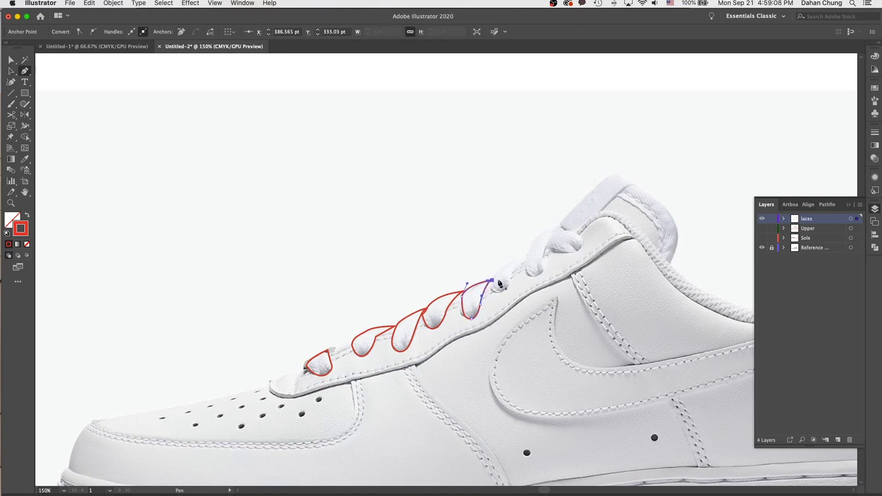
scroll(490, 296, up, 3)
scroll(490, 296, right, 3)
key(a)
key(super+shift+a)
key(p)
Trace the sixth lace loop from the toe as a closed teardrop-shaped Pen path
drag(470, 312, 470, 323)
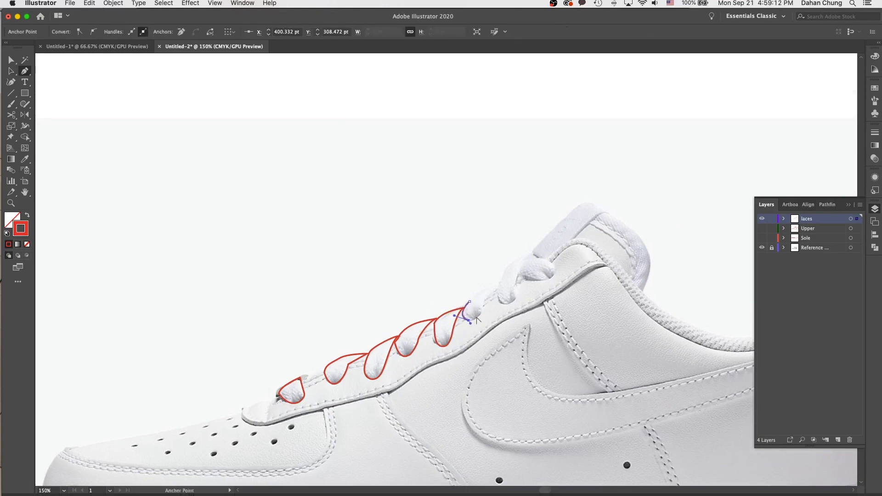
drag(494, 288, 497, 287)
click(470, 303)
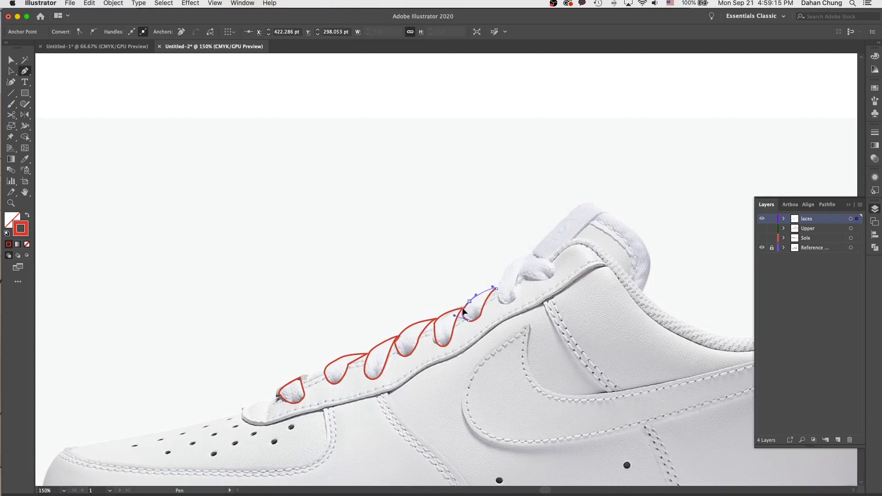
super+click(512, 296)
Trace the seventh lace loop and the final crossing lace below the tongue as closed Pen paths
click(499, 285)
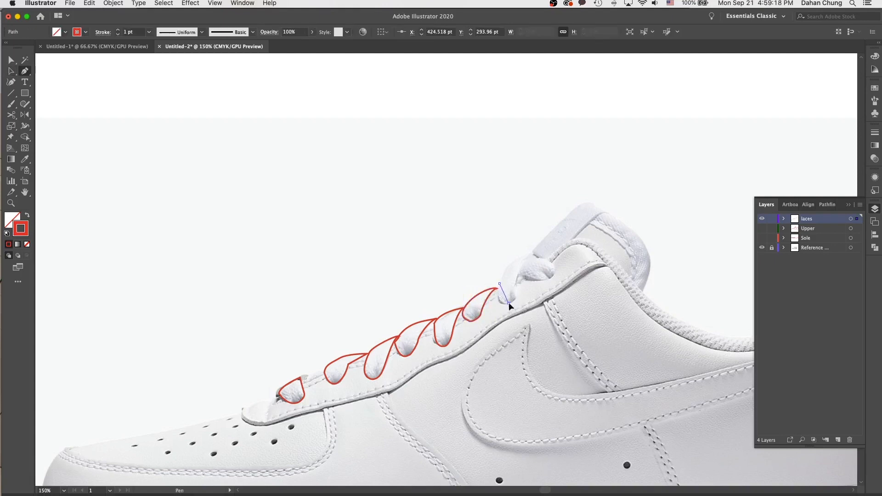
drag(525, 301, 514, 287)
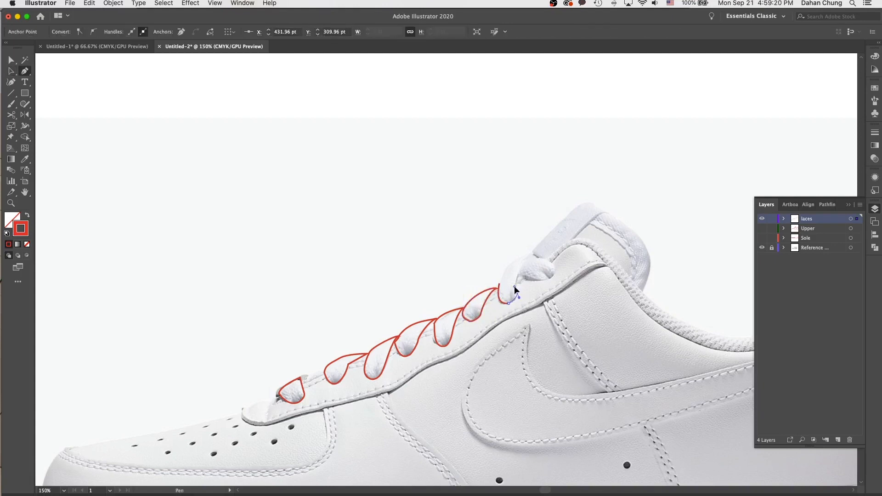
mouse_move(528, 254)
mouse_down()
mouse_move(505, 271)
mouse_move(503, 290)
mouse_move(518, 278)
mouse_move(555, 279)
mouse_move(551, 259)
mouse_move(518, 268)
mouse_up()
super+click(545, 269)
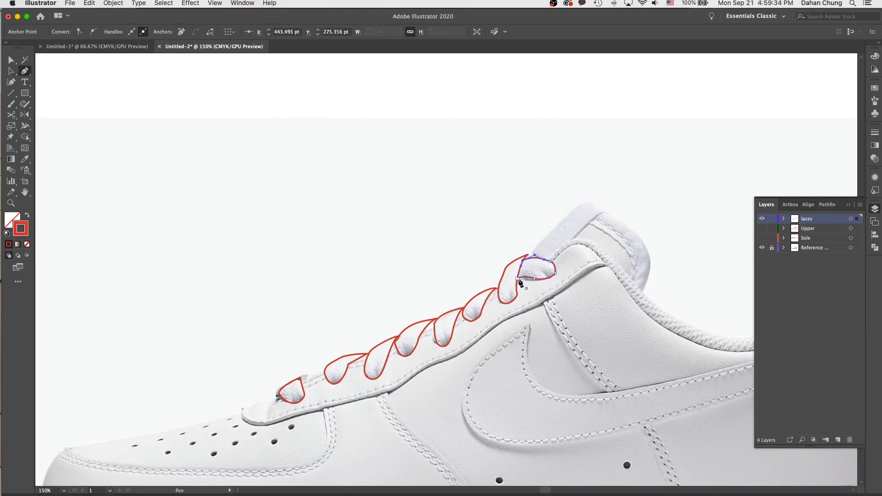
super+click(494, 271)
Group all the traced lace outlines and lock the laces layer
scroll(535, 257, left, 5)
scroll(535, 256, down, 2)
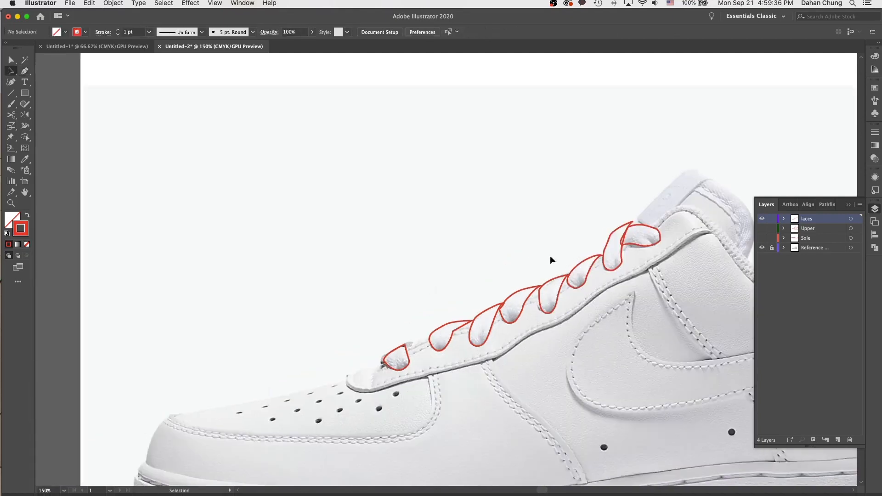
drag(344, 184, 653, 395)
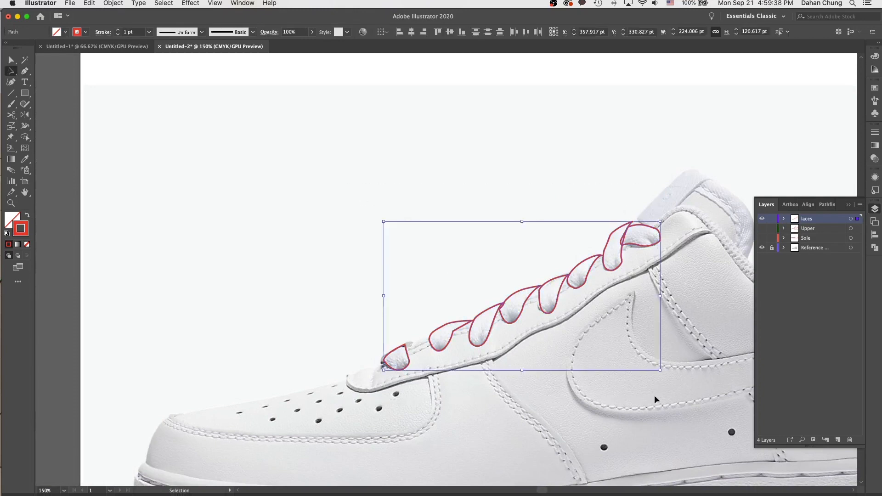
key(super+g)
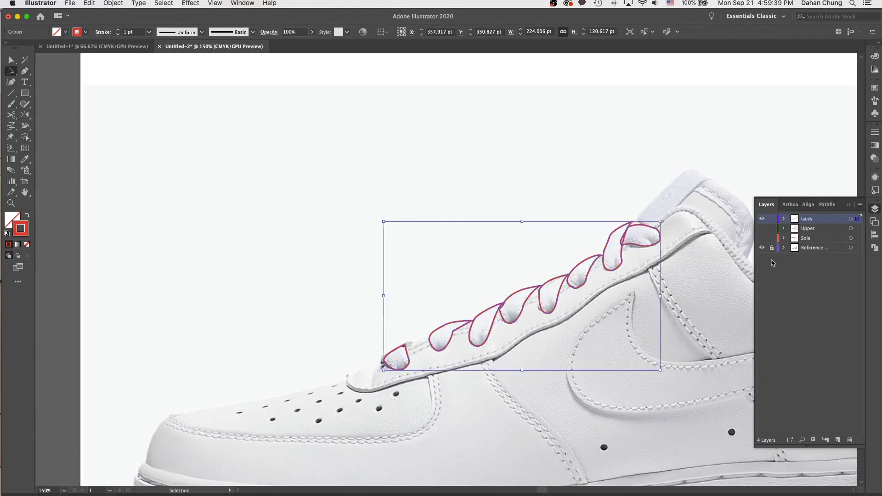
click(772, 220)
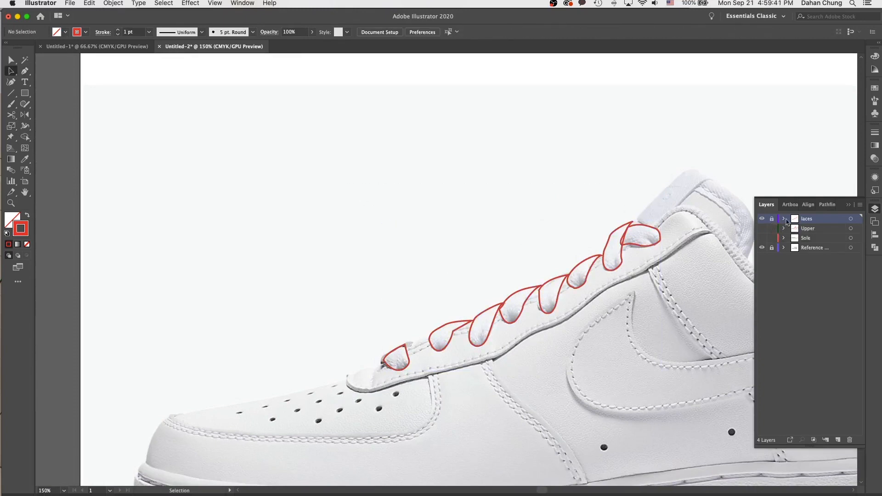
Show the Upper layer, make it the active layer, and choose the Ellipse tool for the side holes
click(762, 229)
key(super+minus)
drag(343, 407, 297, 386)
key(super+equal)
drag(25, 93, 60, 115)
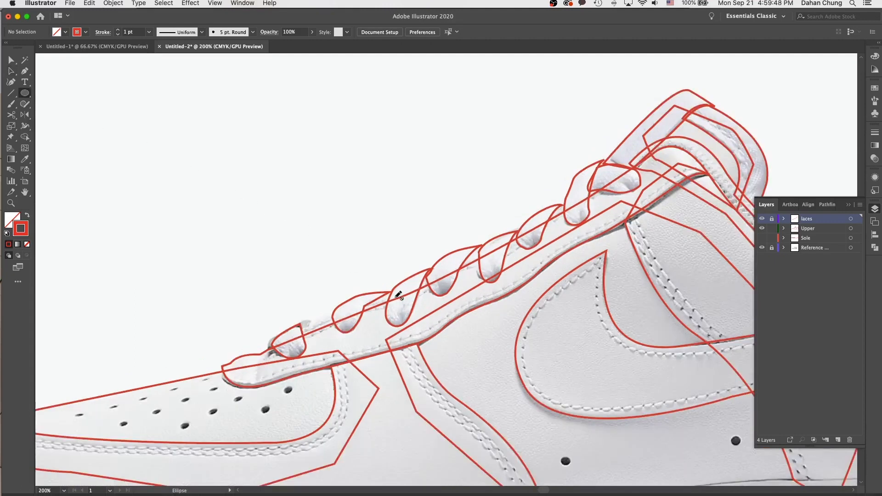
key(super+equal)
click(827, 229)
Draw a small circle over each of the two ventilation holes below the swoosh, about 4.5 pt in diameter
drag(470, 402, 470, 402)
key(a)
super+click(499, 399)
key(l)
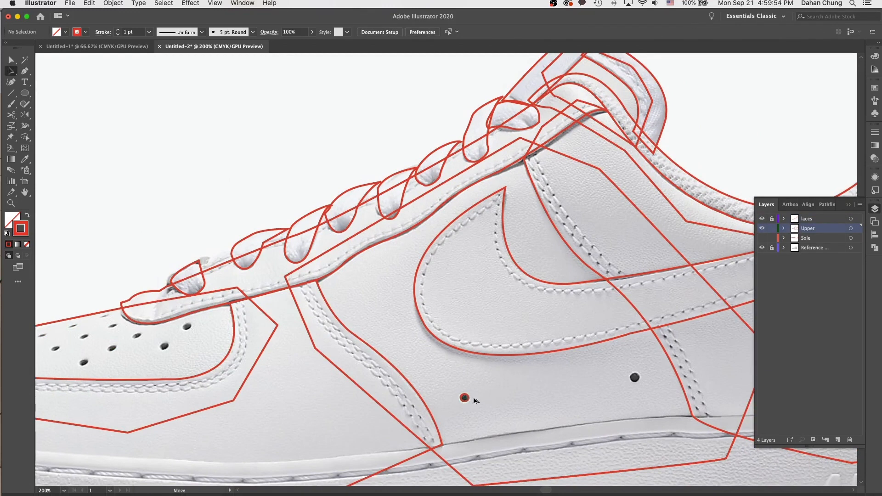
drag(635, 377, 639, 382)
key(a)
Copy a side-hole circle onto the toe-box perforation nearest the laces and reshape it into a tilted ellipse matching the hole
drag(393, 423, 643, 445)
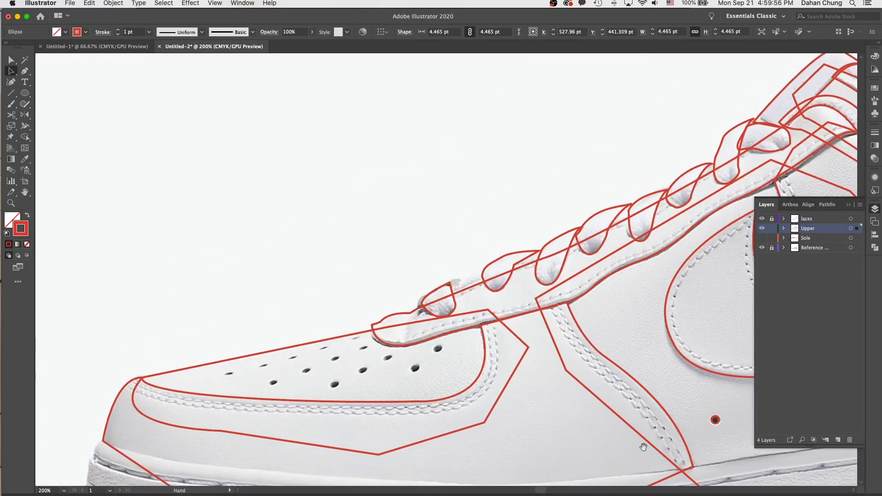
click(712, 432)
drag(715, 424, 439, 350)
key(super+equal)
drag(454, 269, 447, 274)
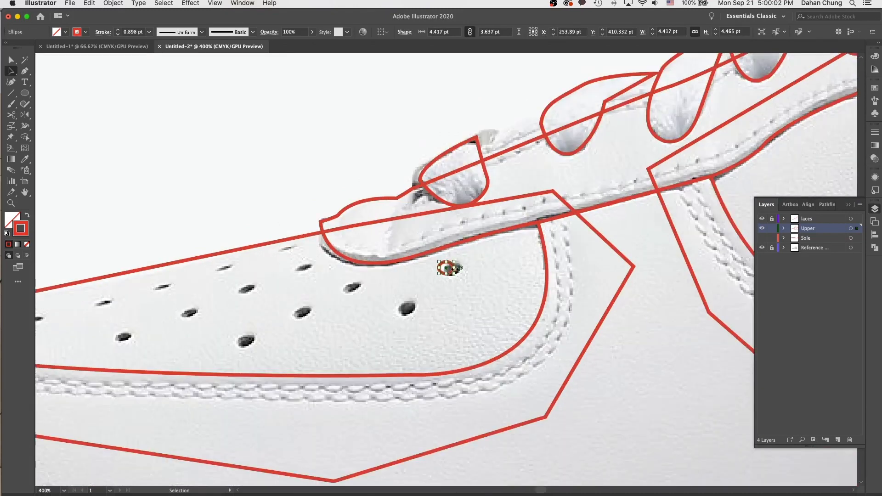
click(492, 262)
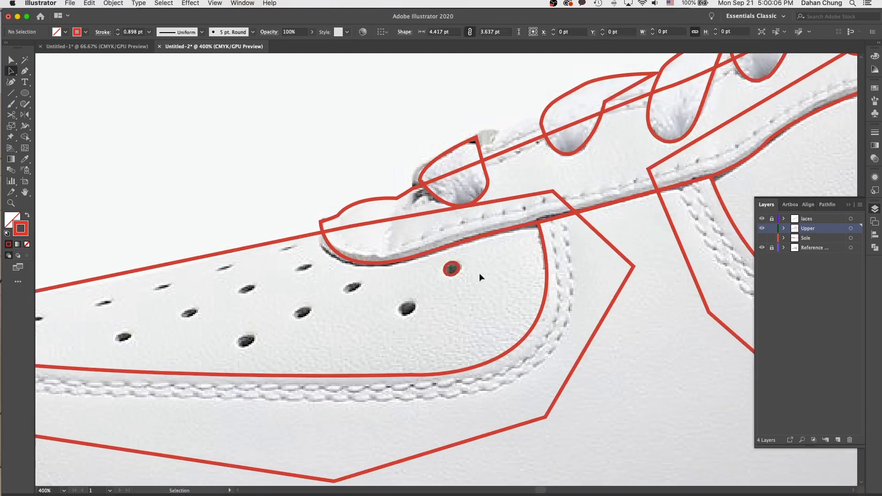
Copy the ellipse onto the next four large toe-box perforations, flattening the copies to fit the holes
drag(455, 272, 413, 318)
scroll(412, 345, left, 5)
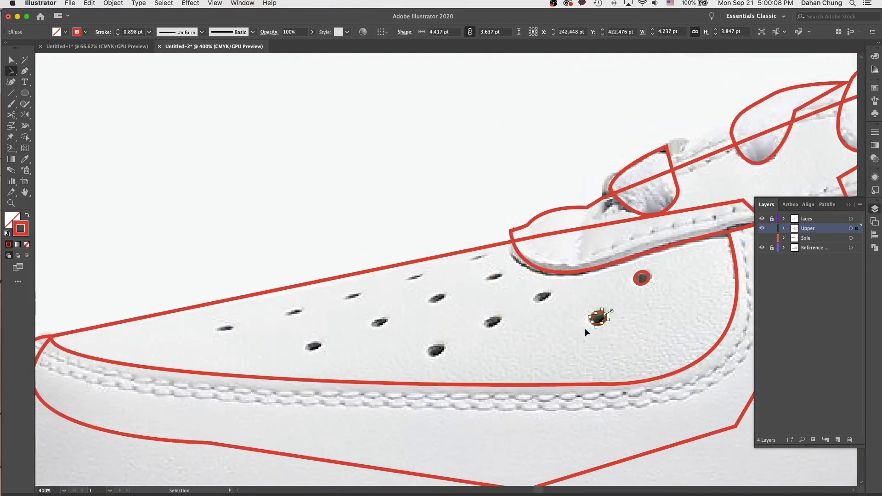
drag(598, 318, 442, 347)
click(550, 307)
click(521, 345)
shift+click(496, 329)
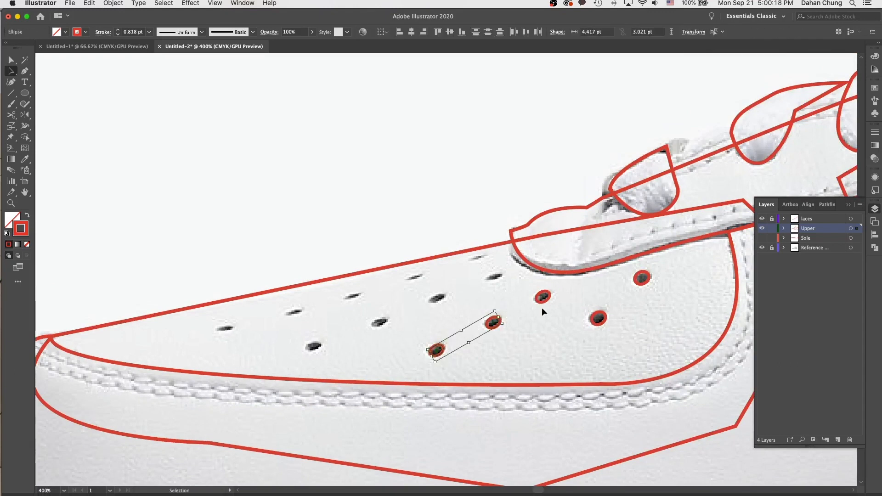
shift+click(545, 302)
Copy ellipses onto the four perforations in the next row up and flatten these copies together
drag(545, 302, 489, 283)
click(462, 302)
drag(436, 302, 314, 345)
click(395, 320)
shift+click(380, 322)
shift+click(436, 298)
shift+click(495, 279)
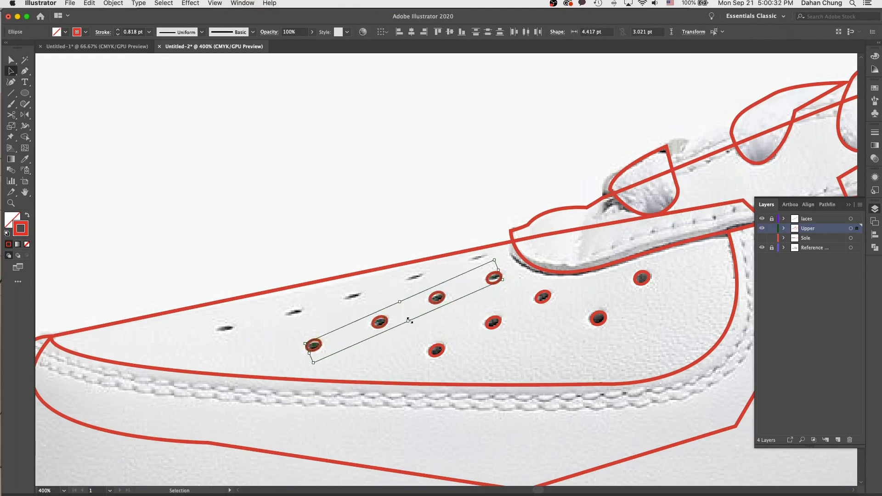
drag(409, 321, 407, 319)
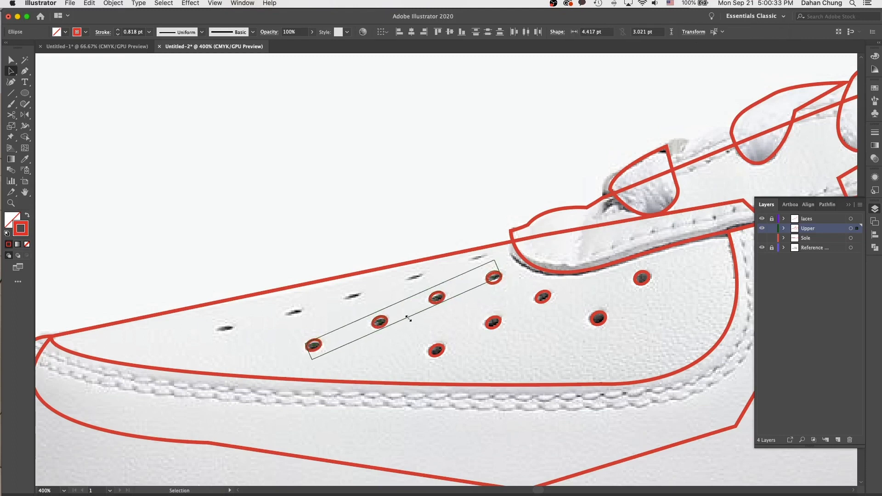
Duplicate the row of four ellipses toward the thin uppermost perforations, flattening and rotating the copies
click(438, 296)
shift+click(493, 276)
drag(292, 305, 368, 356)
drag(502, 265, 501, 268)
drag(444, 296, 387, 299)
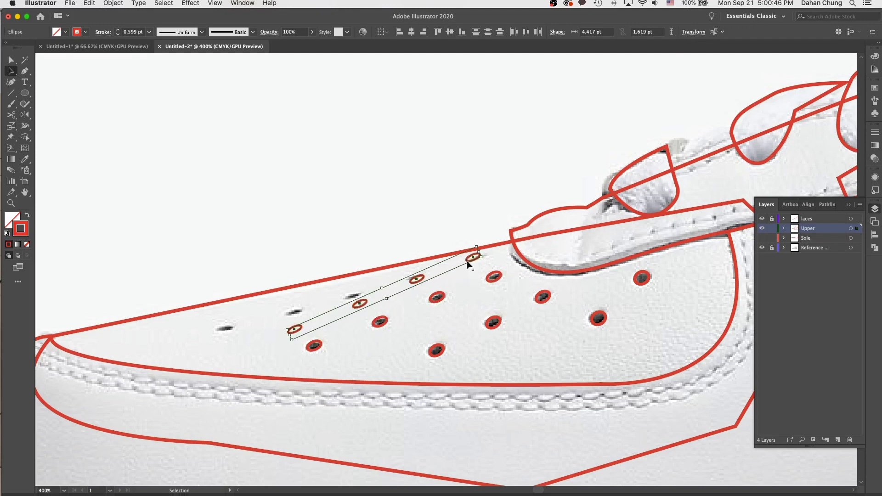
drag(488, 248, 494, 255)
click(493, 255)
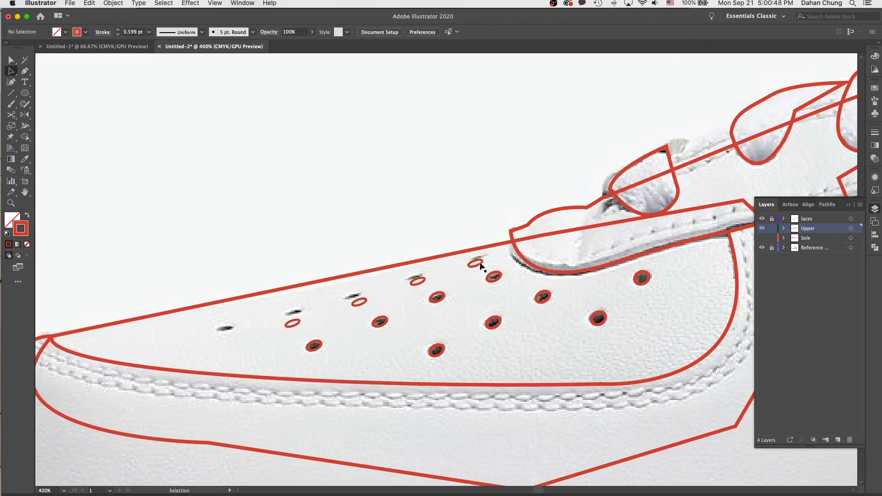
Position the thin ellipses individually over the uppermost perforations, adding a copy for the fifth hole nearest the toe tip
click(485, 259)
drag(418, 281, 415, 278)
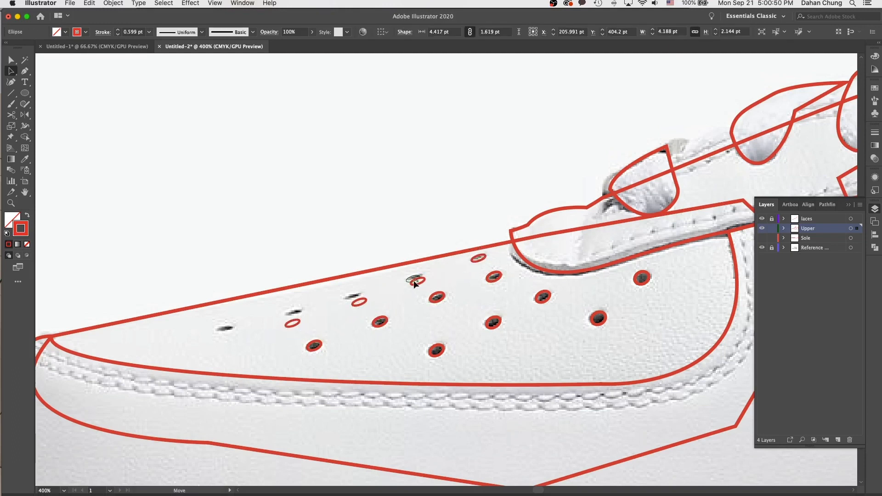
drag(364, 302, 357, 295)
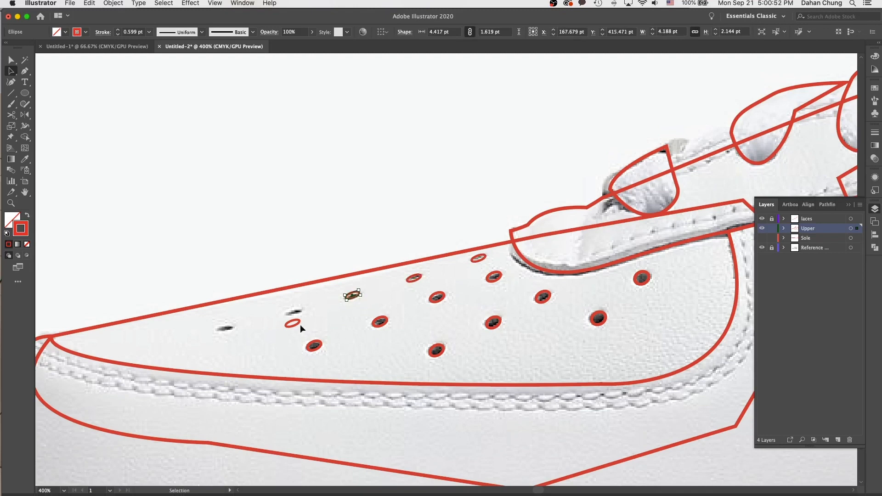
drag(296, 324, 633, 366)
click(303, 324)
Group all the perforation ellipses on the toe box together with the two vent holes on the side panel
drag(346, 281, 515, 300)
drag(466, 260, 547, 272)
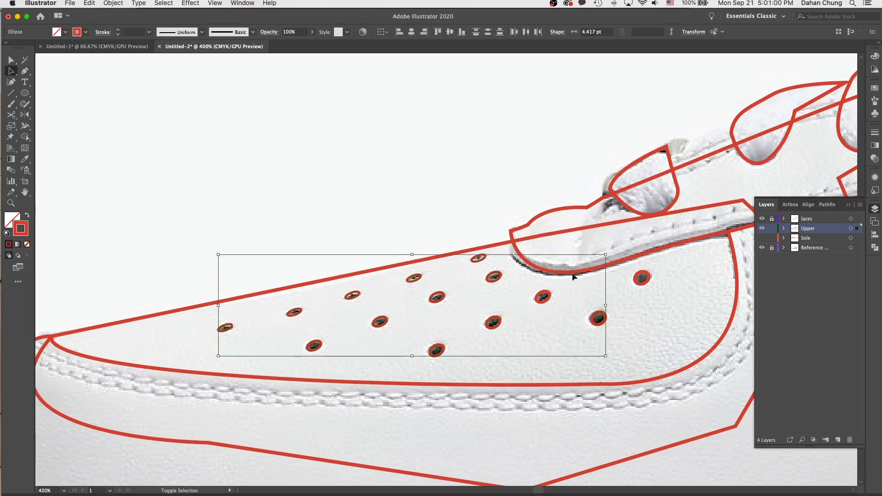
drag(635, 282, 643, 288)
key(super+minus)
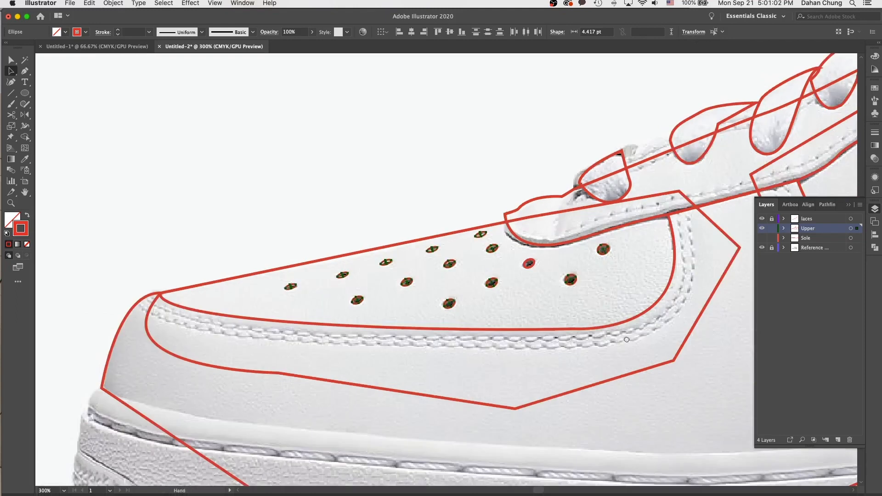
drag(636, 337, 289, 350)
drag(707, 356, 413, 366)
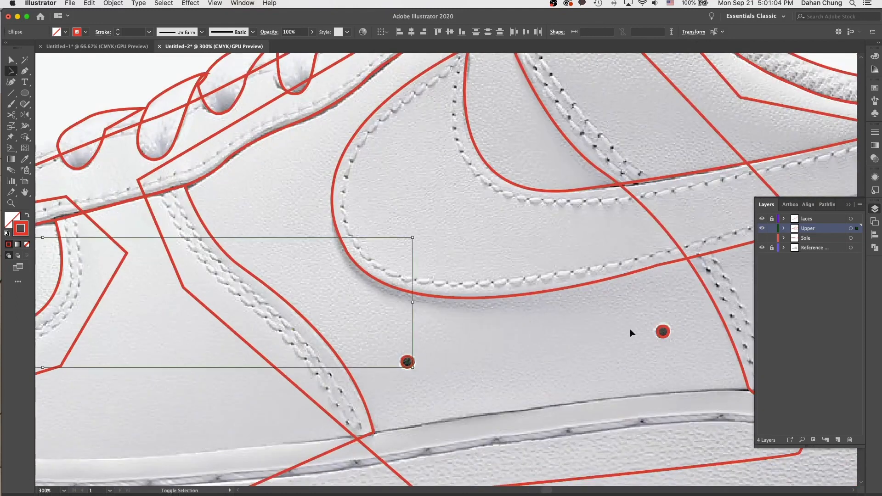
drag(640, 313, 687, 347)
key(super+minus)
key(super+minus)
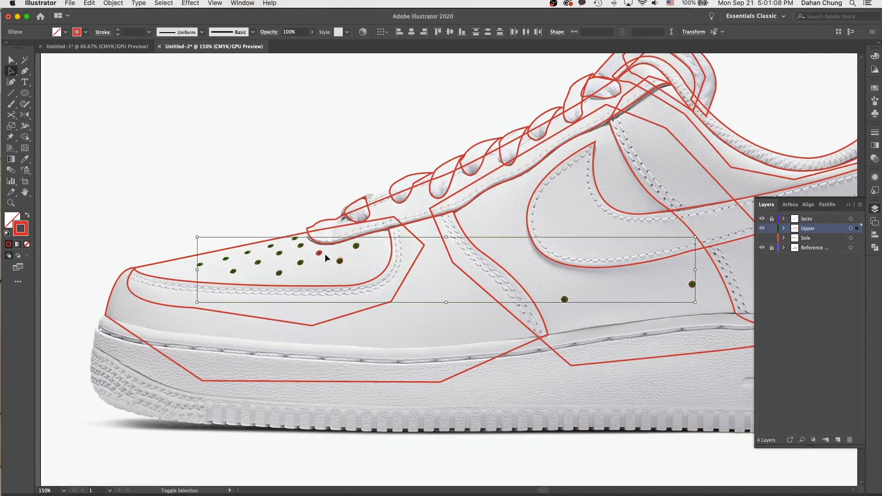
key(super+g)
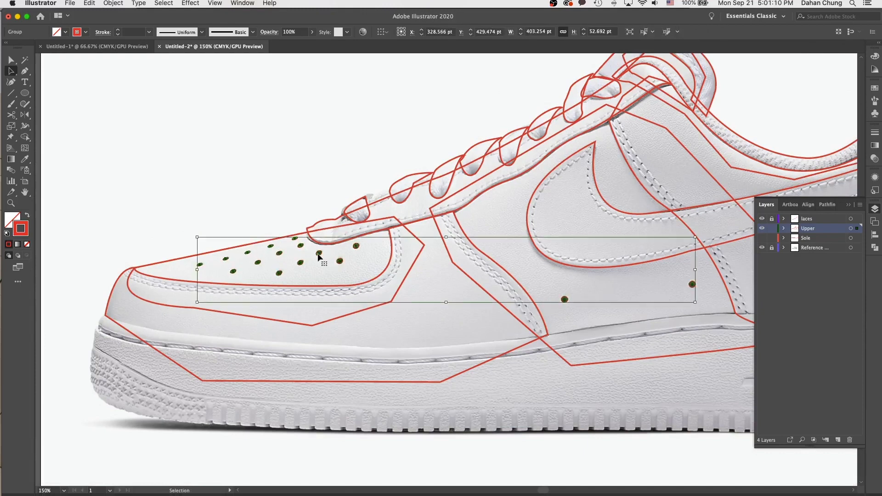
key(super+minus)
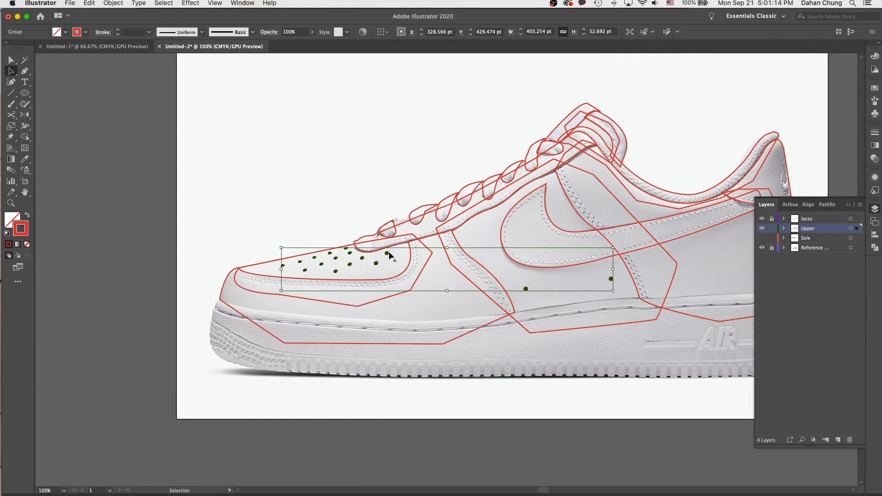
click(390, 183)
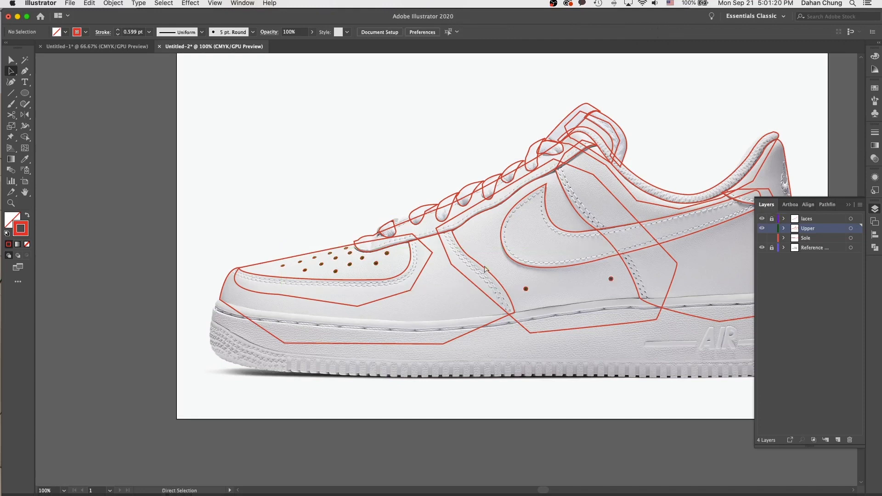
Start an Offset Path with live preview on the forefoot panel outline that wraps around the toe box
key(super+equal)
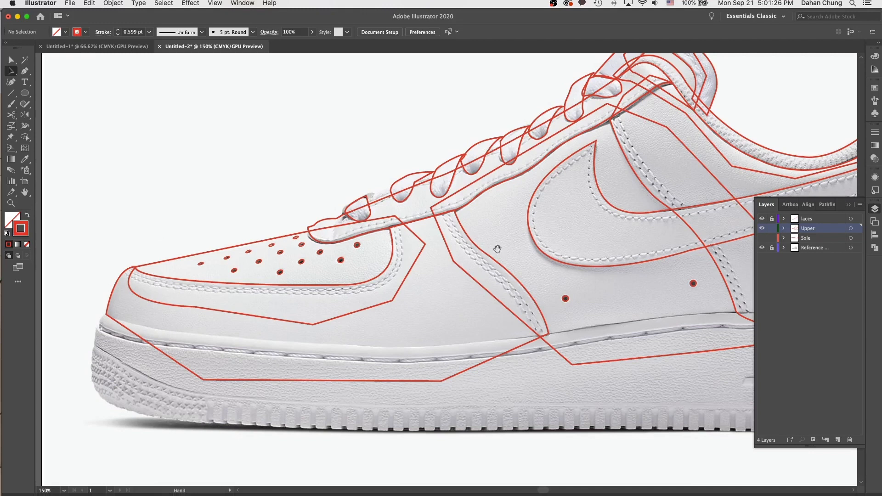
scroll(256, 263, right, 3)
scroll(256, 263, up, 2)
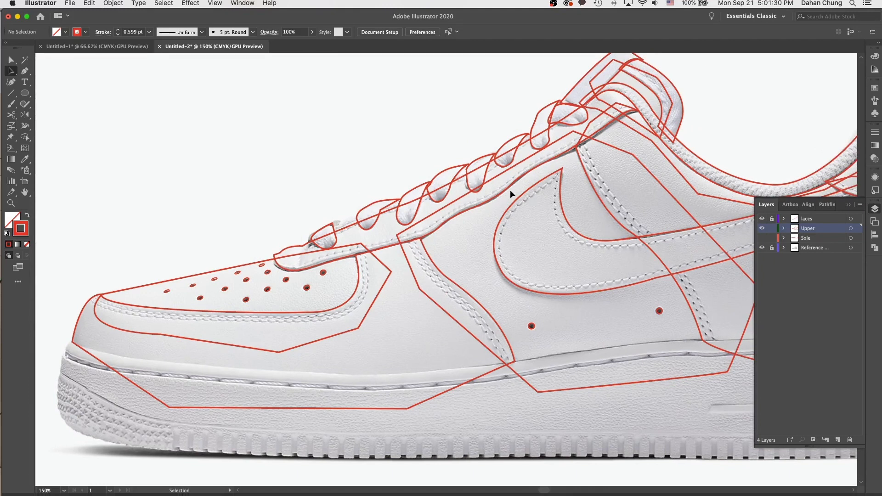
click(451, 288)
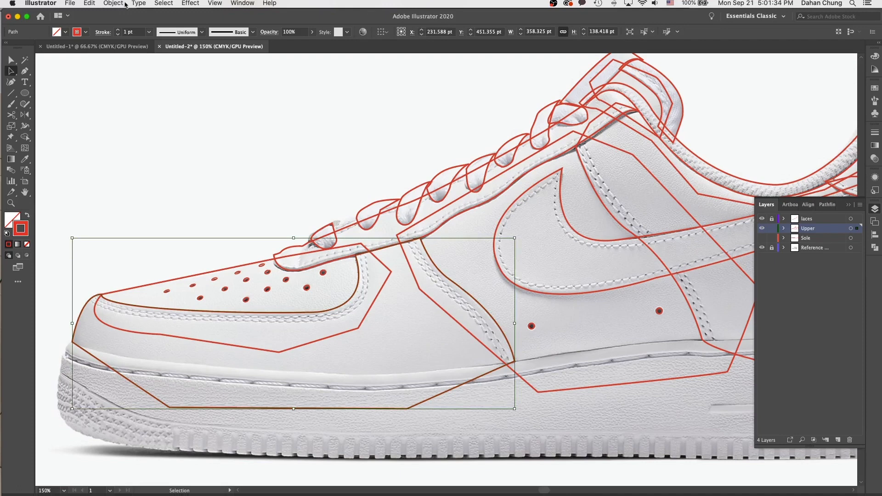
click(336, 289)
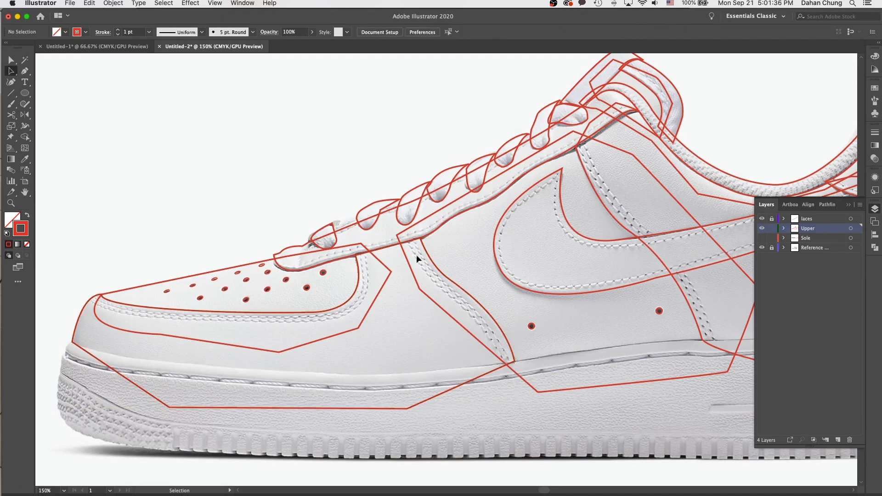
click(466, 301)
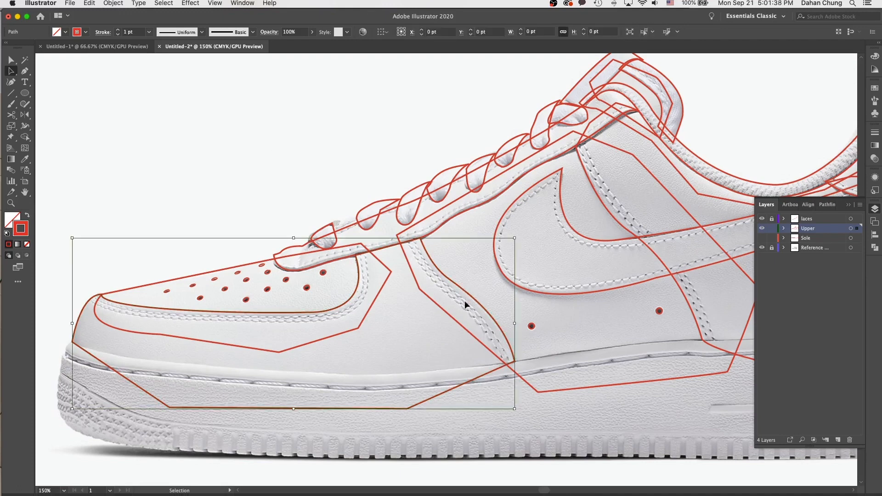
click(106, 3)
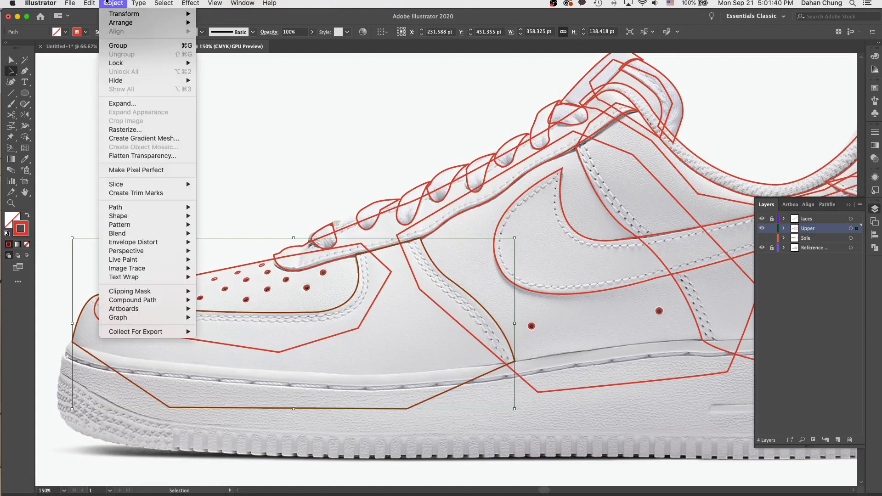
mouse_move(148, 209)
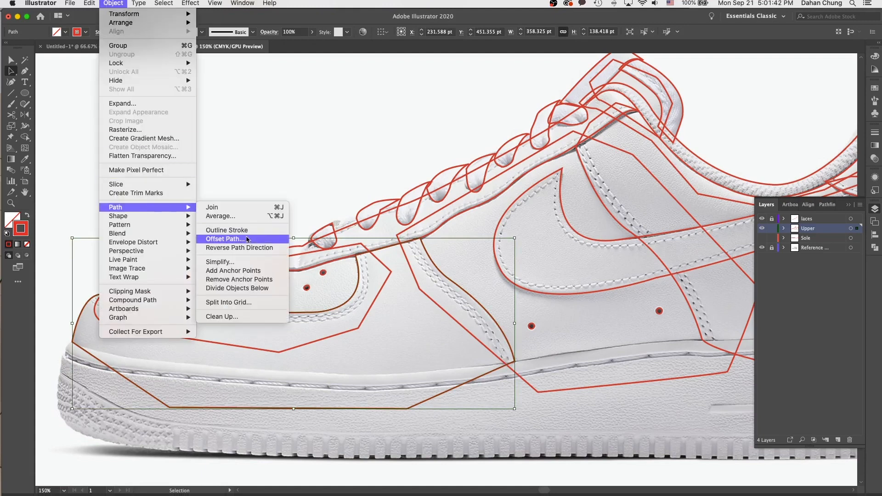
click(251, 240)
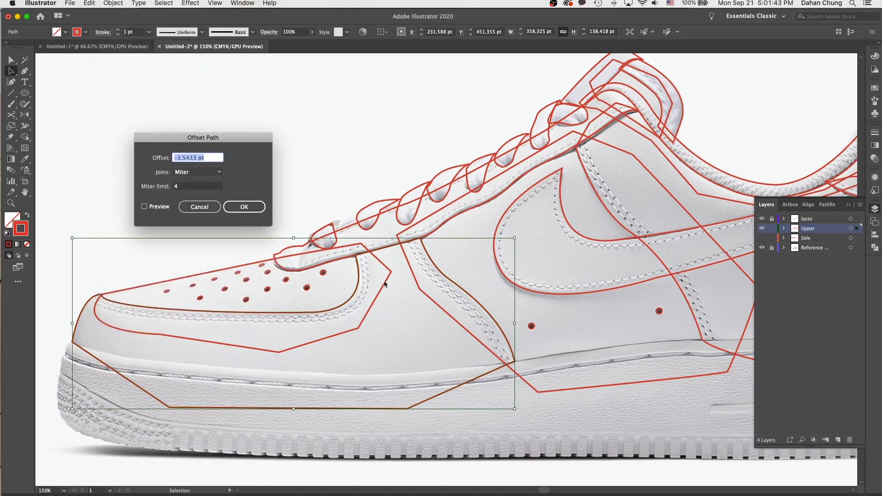
click(145, 207)
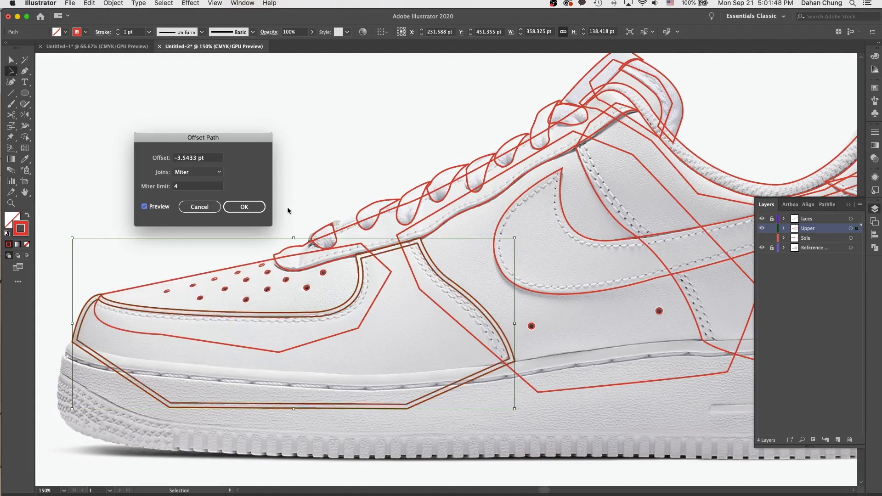
Try an offset of -1 mm for the forefoot panel outline
click(219, 160)
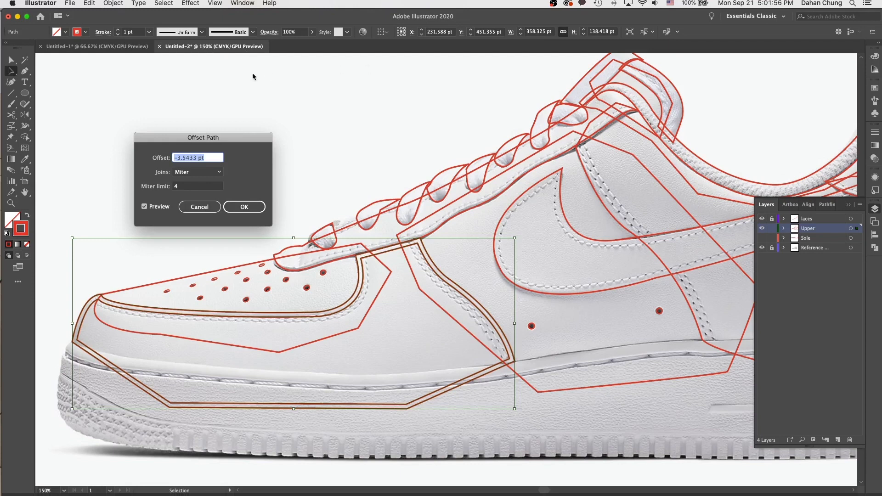
text(-1mm)
key(Tab)
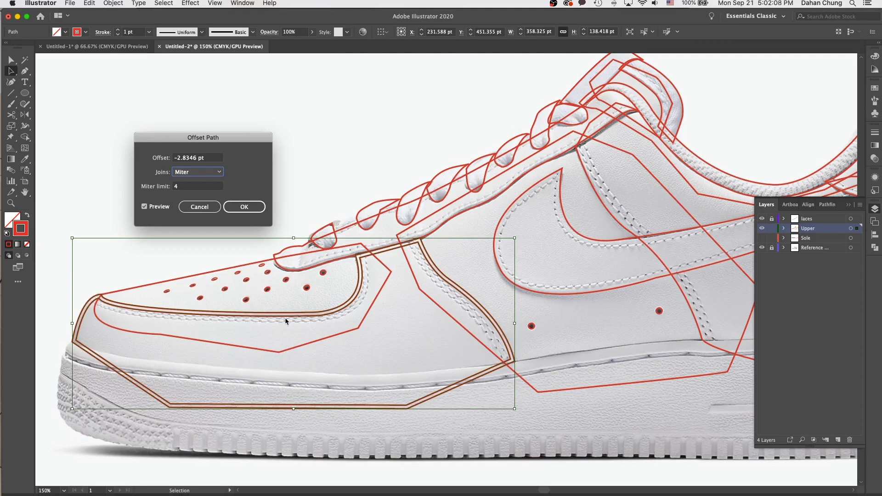
Set the forefoot panel's path offset to -1.25 mm and apply it to create the first inner stitch line
drag(215, 159, 174, 158)
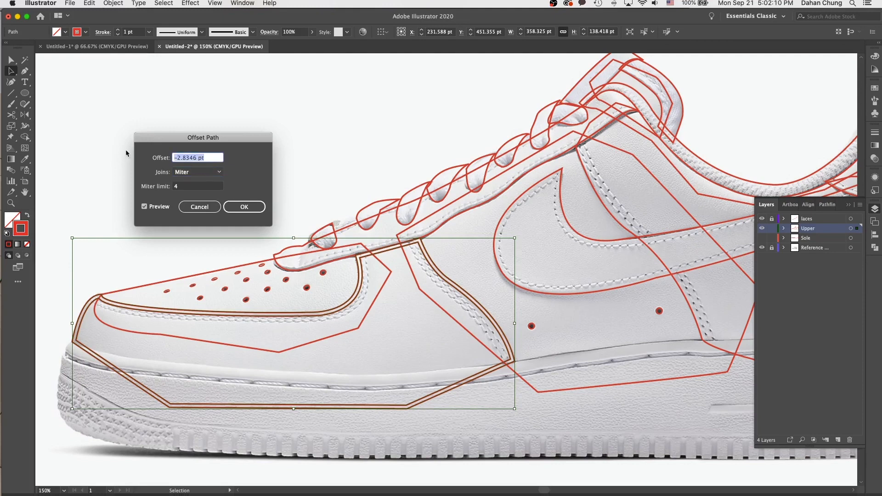
text(-1.25mm)
key(Tab)
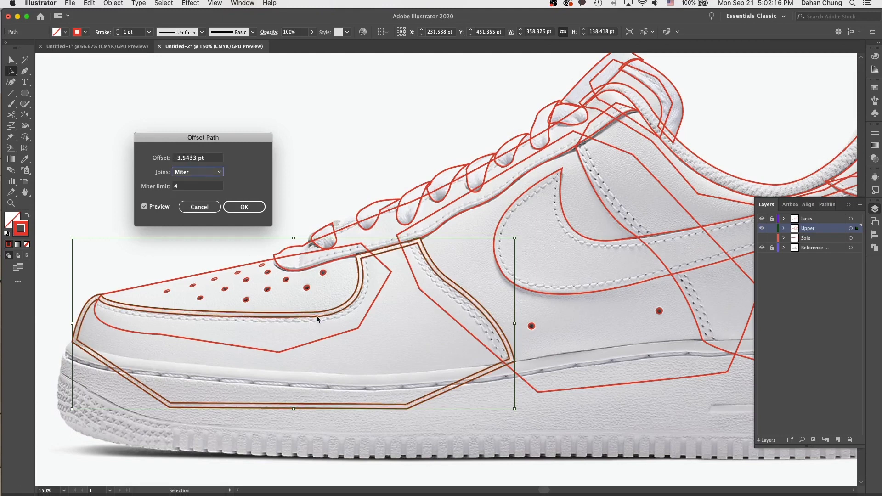
click(244, 206)
Offset the original forefoot panel outline again by -2.5 mm to create a second inner stitch line
click(446, 275)
click(446, 277)
click(113, 3)
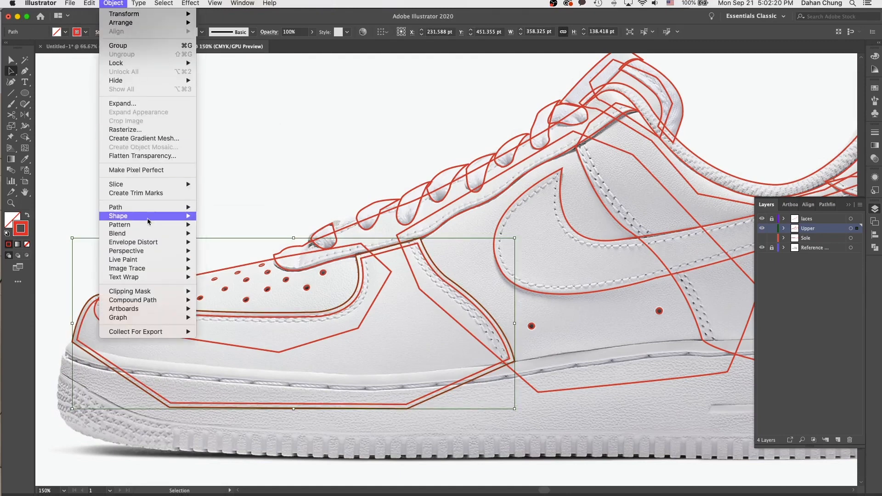
mouse_move(152, 208)
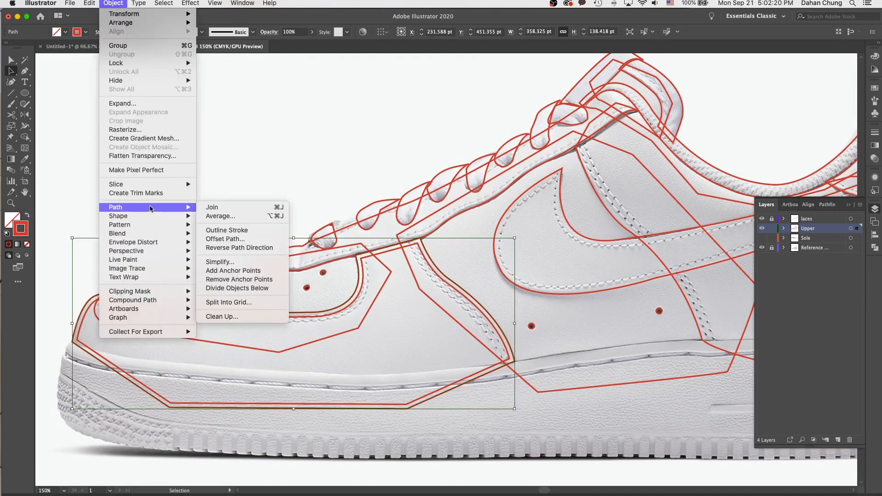
click(237, 231)
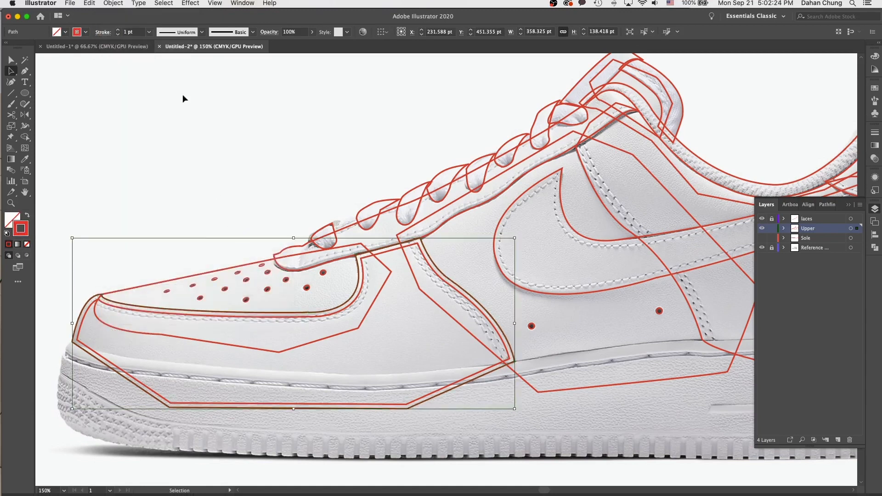
click(113, 3)
mouse_move(152, 207)
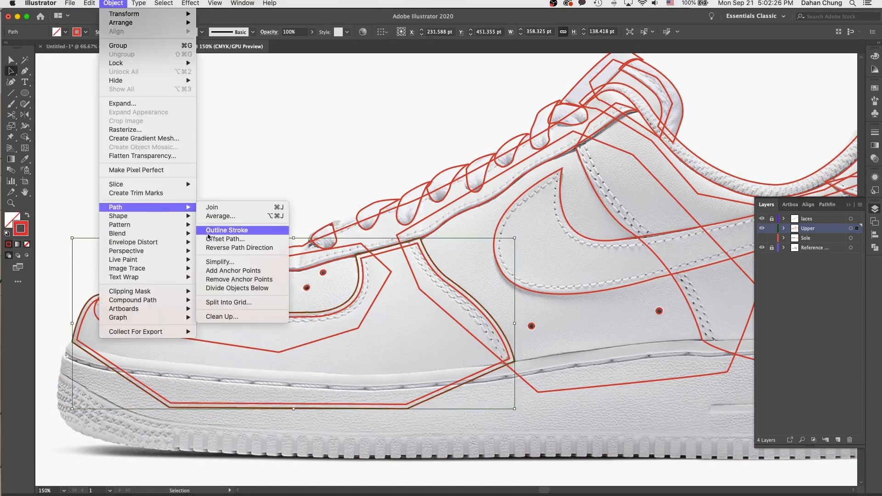
click(216, 239)
click(207, 161)
drag(206, 159, 118, 155)
text(-2.5m)
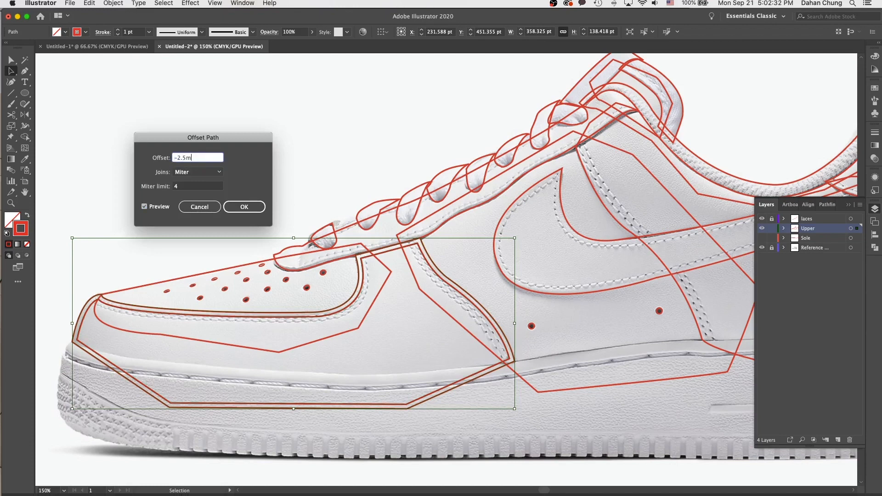
text(m)
key(Tab)
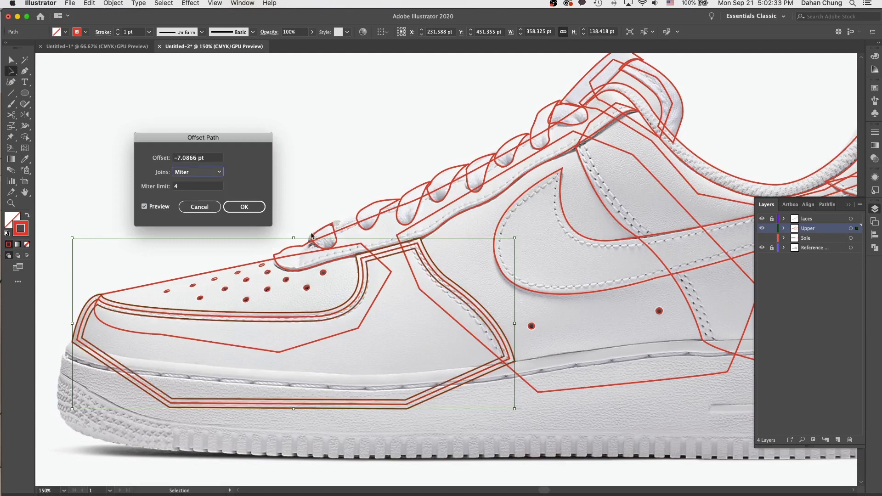
click(245, 207)
Offset the lace panel, swoosh and heel overlay outlines inward together, repeating the smaller offset used on the forefoot panel
drag(560, 297, 399, 329)
click(399, 328)
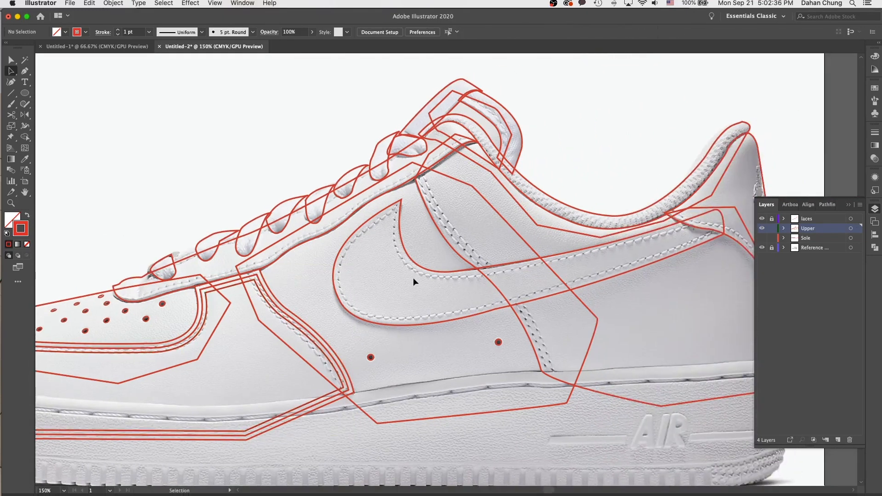
click(380, 200)
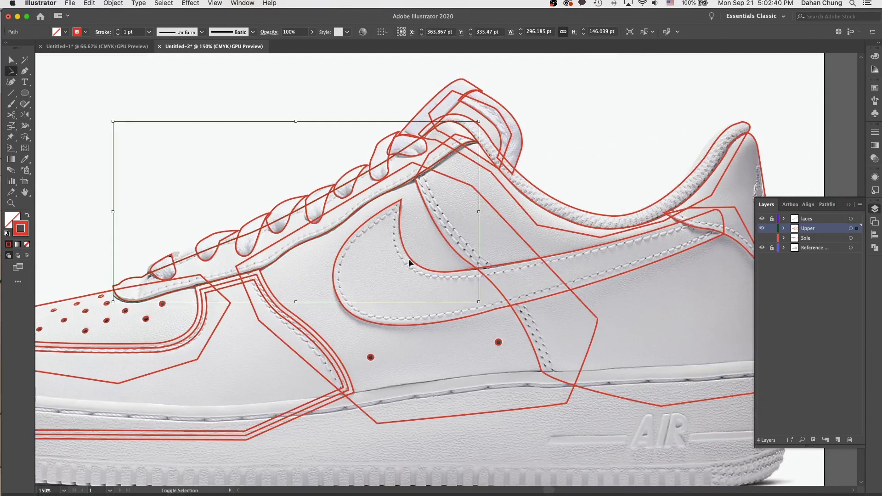
shift+click(435, 258)
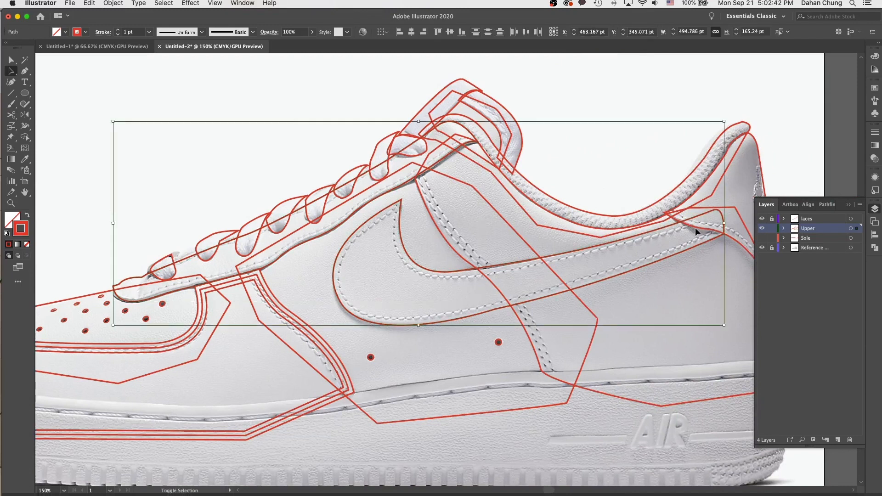
click(113, 3)
mouse_move(174, 208)
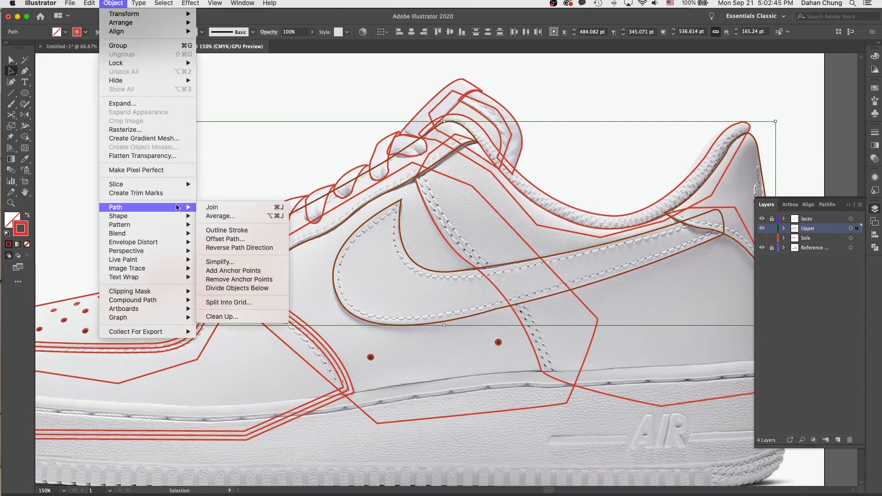
click(232, 239)
click(155, 207)
drag(214, 161, 133, 156)
text(-=)
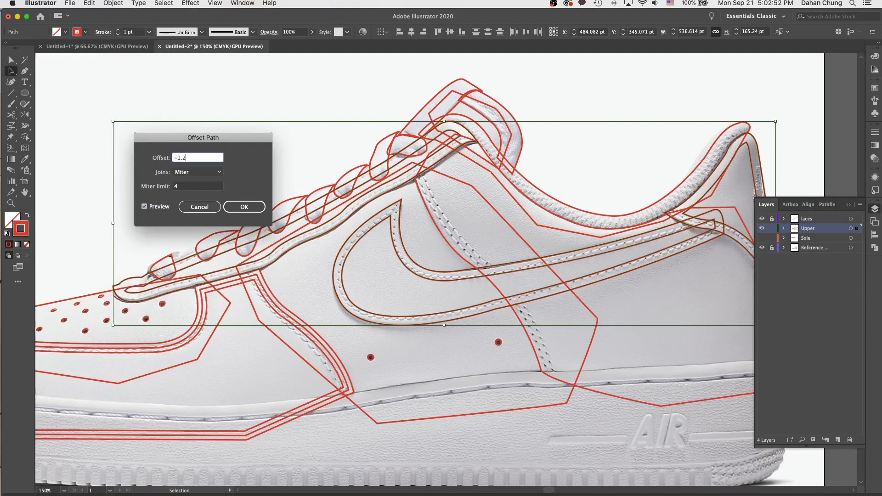
key(Tab)
key(Return)
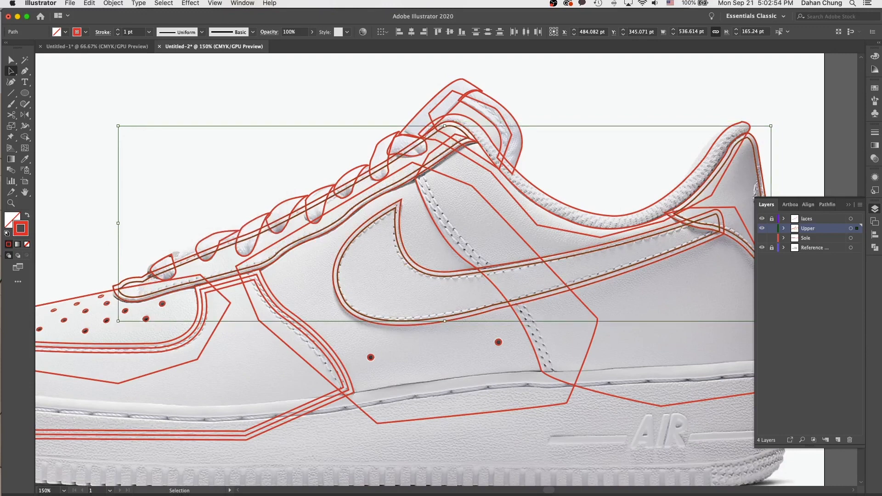
Offset the rear quarter panel outline inward by -3.5433 pt with mitered joins to create its first stitch line
click(339, 318)
drag(339, 319, 291, 331)
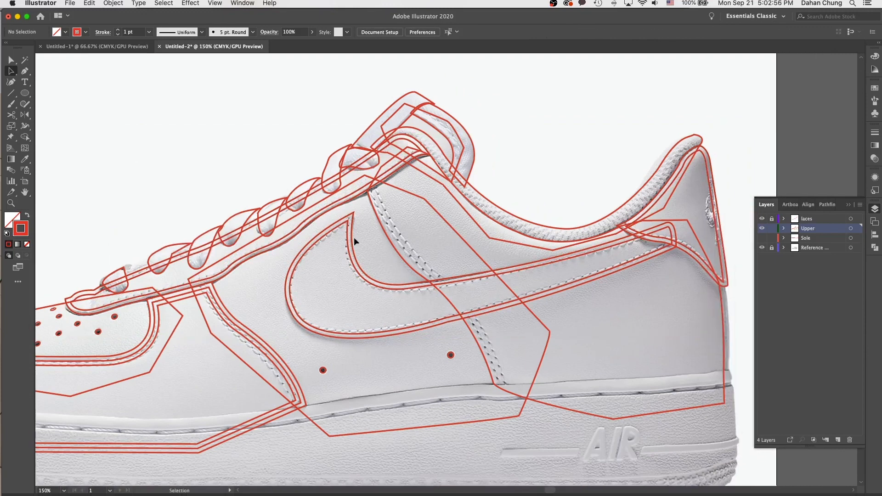
click(384, 222)
click(113, 4)
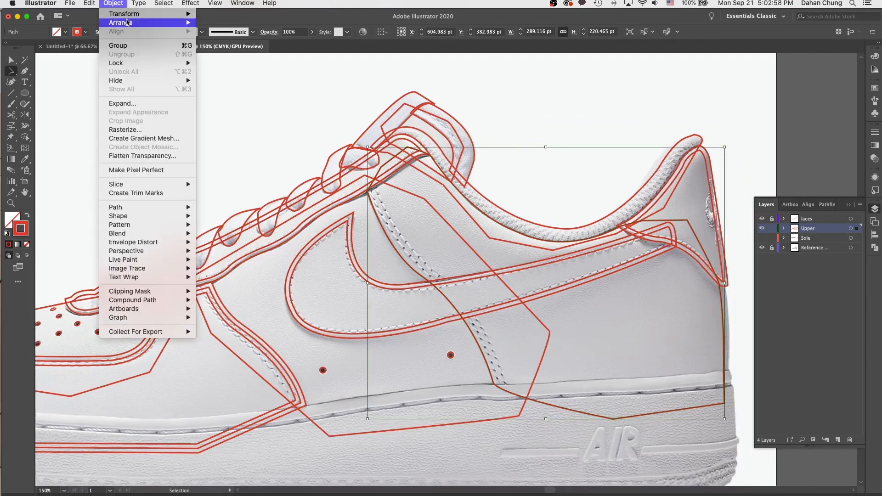
mouse_move(152, 208)
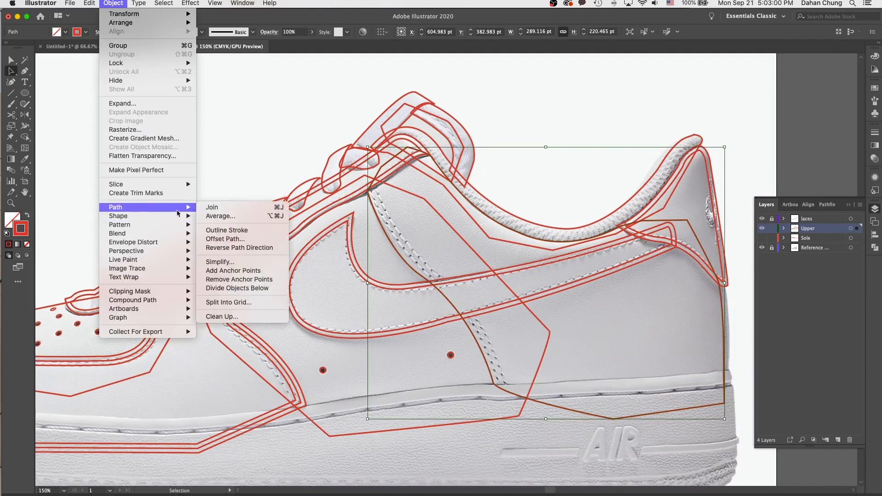
click(234, 239)
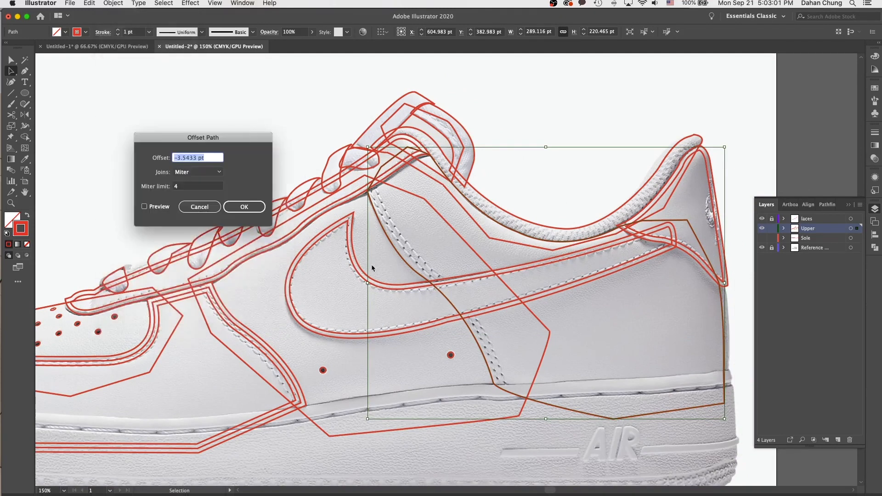
click(168, 208)
click(244, 207)
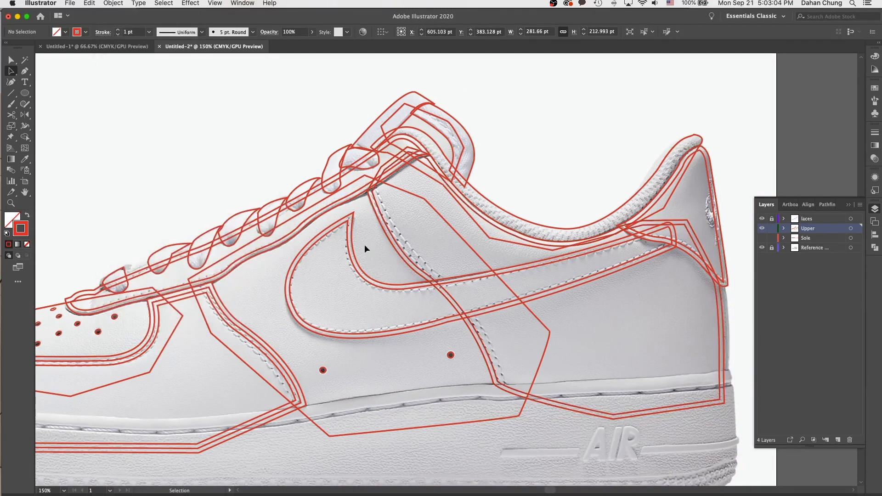
Offset the original rear quarter panel outline by -2.5 mm to create its second inner stitch line
click(385, 235)
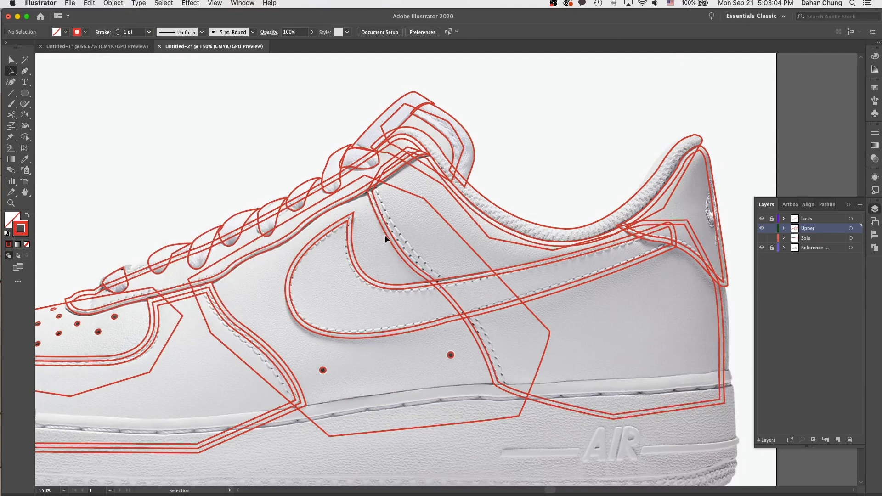
click(373, 207)
click(113, 3)
mouse_move(138, 207)
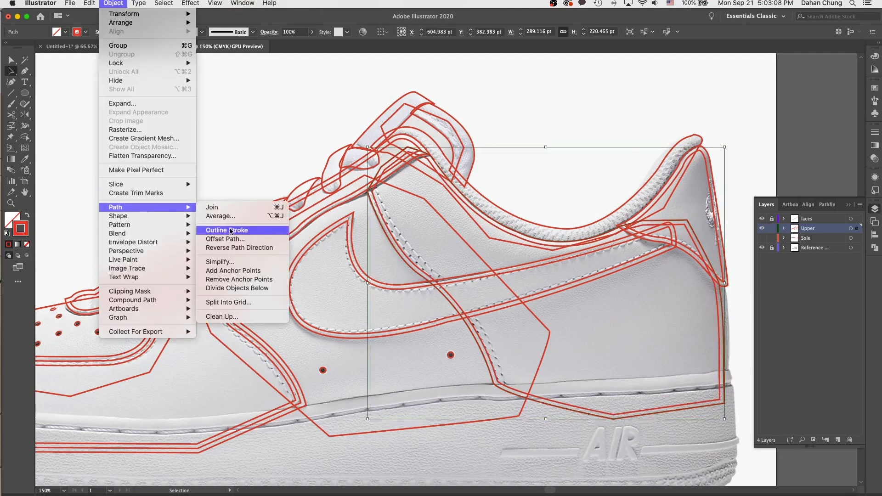
click(226, 239)
triple_click(212, 160)
text(-2.5mm)
key(Tab)
key(Return)
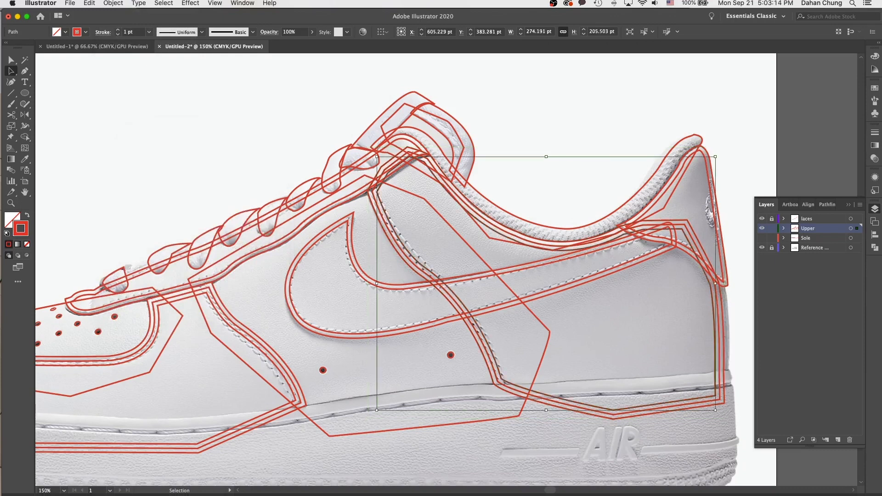
Select all the inner offset stitch lines on the upper and change their stroke color to dark blue
click(175, 293)
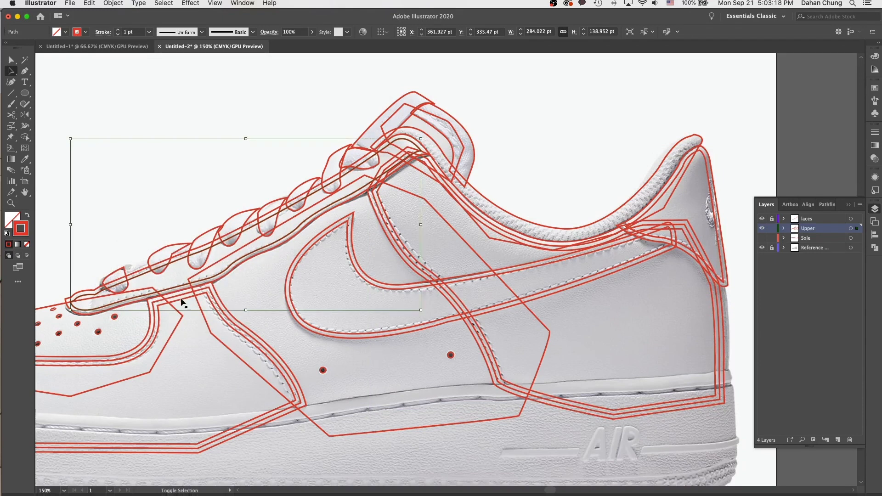
shift+click(180, 297)
shift+click(291, 301)
shift+click(393, 230)
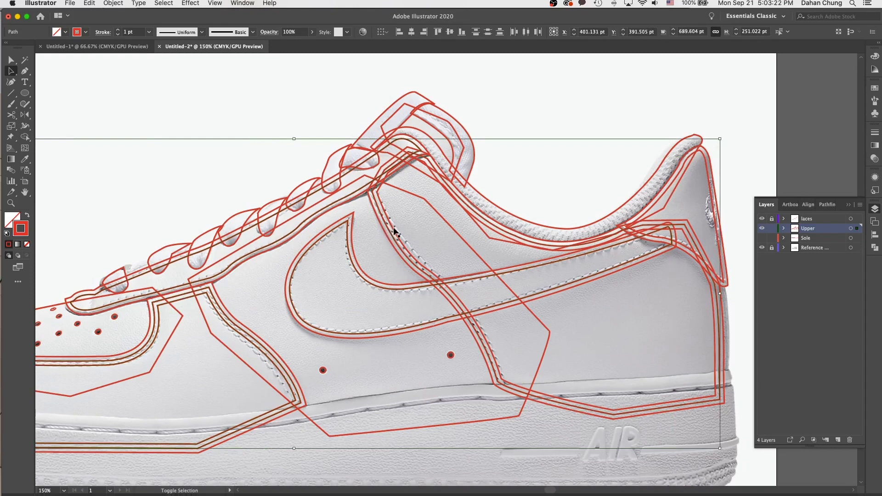
shift+click(685, 246)
key(super+minus)
drag(567, 273, 480, 303)
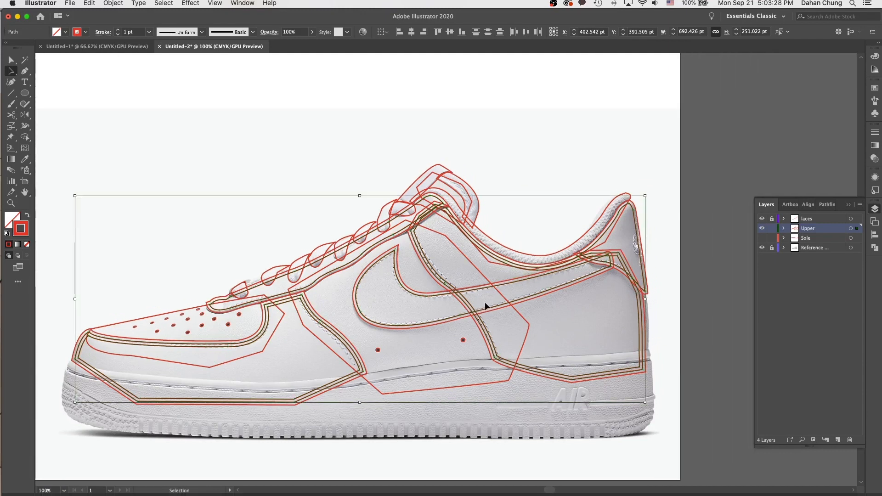
key(super+plus)
drag(480, 302, 388, 296)
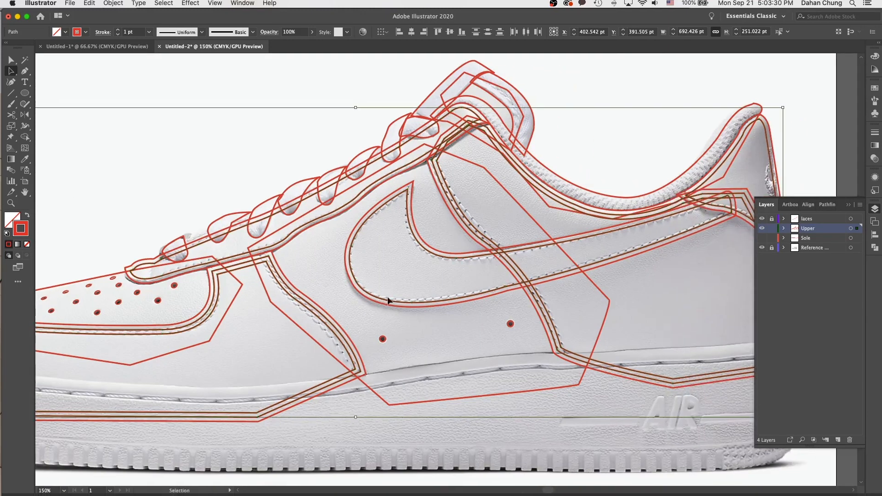
double_click(24, 234)
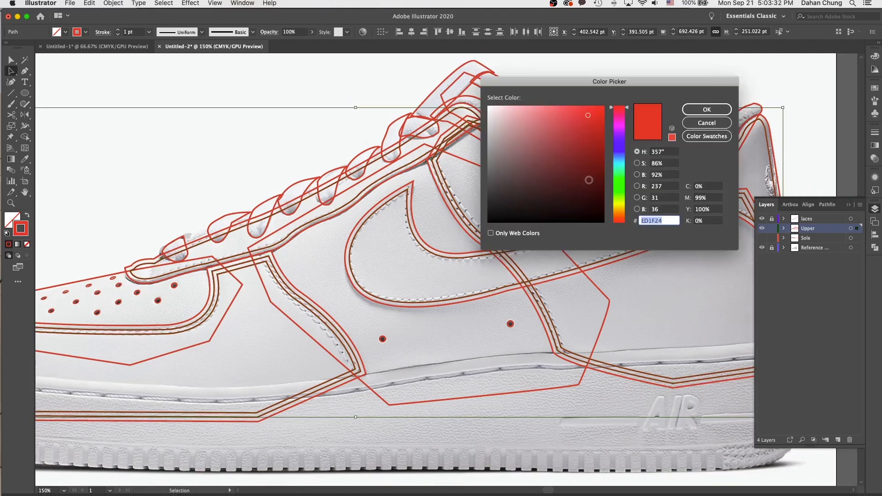
click(621, 147)
click(603, 139)
key(Return)
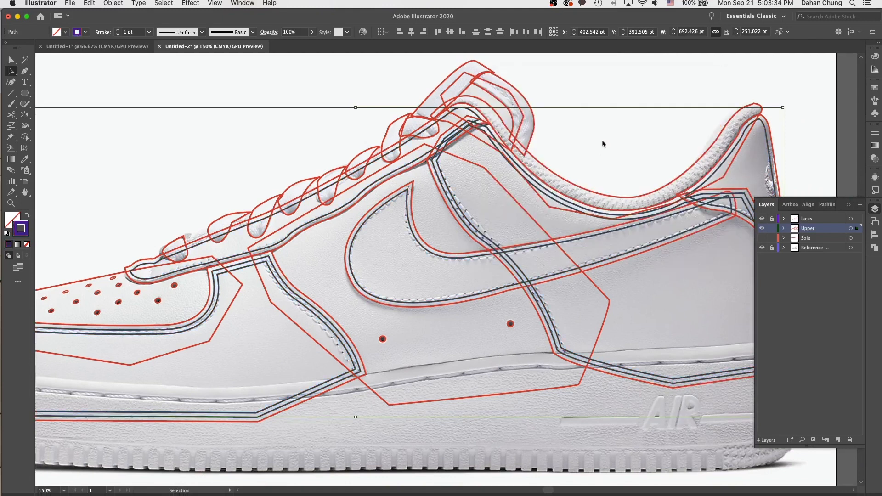
Turn the selected stitch lines into dashed strokes with a 5 pt dash and a 2 pt gap
click(874, 135)
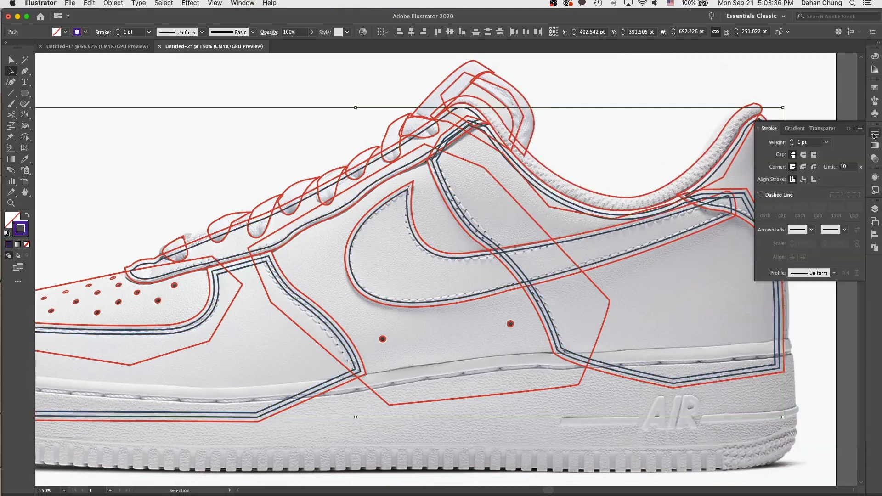
click(775, 195)
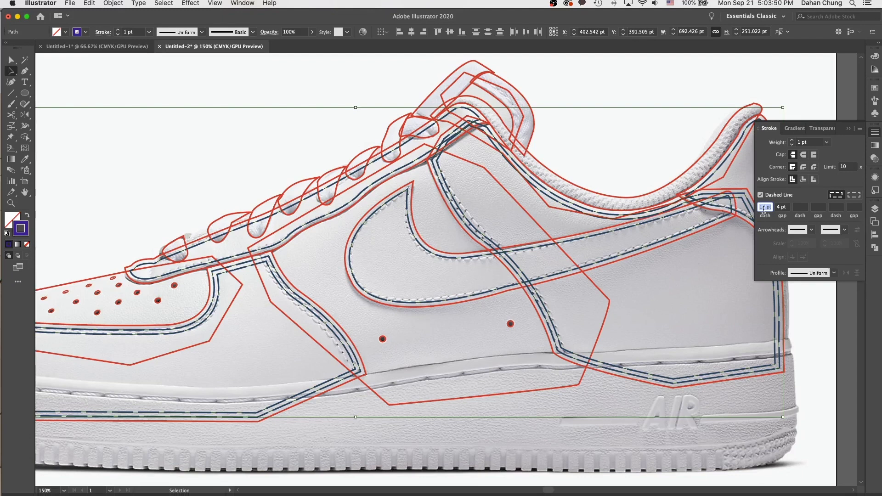
text(6)
key(Tab)
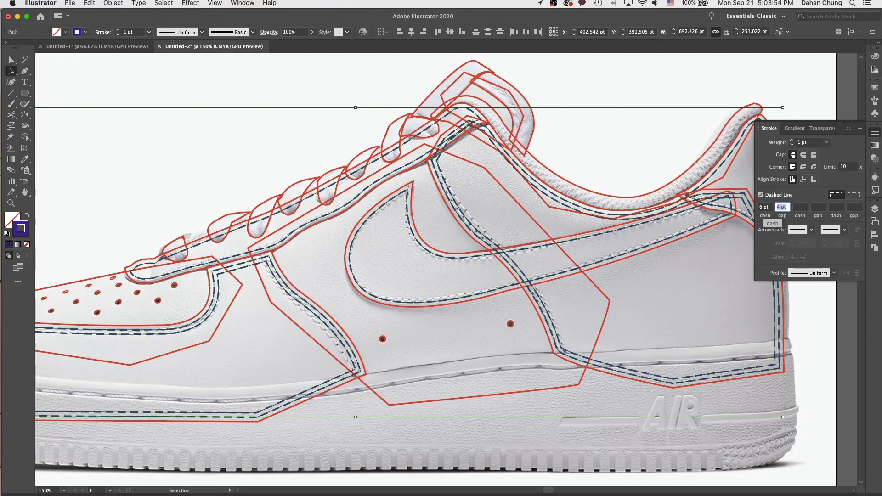
click(765, 208)
text(5)
key(Tab)
text(2)
key(Tab)
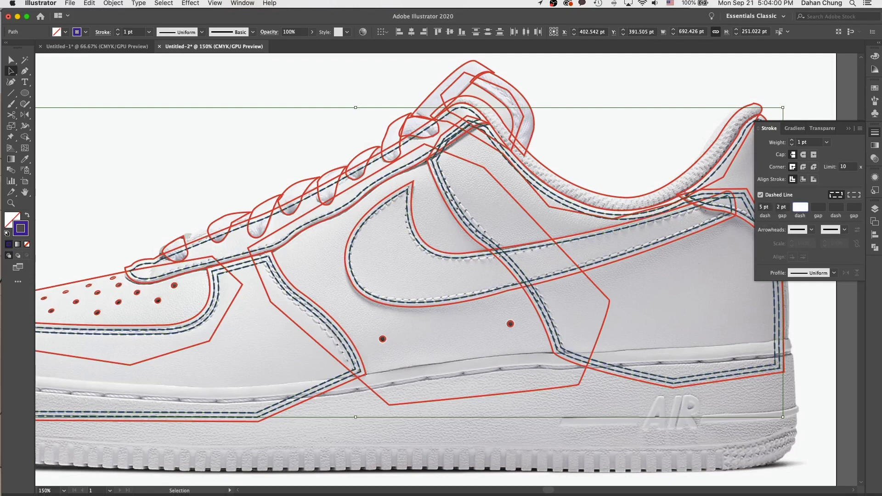
Give the dashed stitch lines round caps and round corner joins, leaving nothing selected
click(804, 167)
click(804, 154)
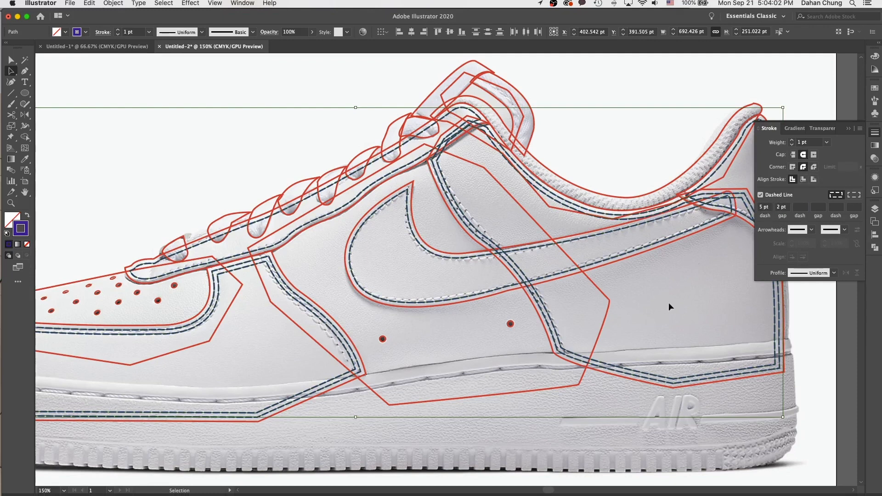
click(716, 289)
Cut the forefoot panel's two stitch lines with Scissors at the toe, both corners below the lace panel and the lower rear corner
scroll(620, 313, left, 5)
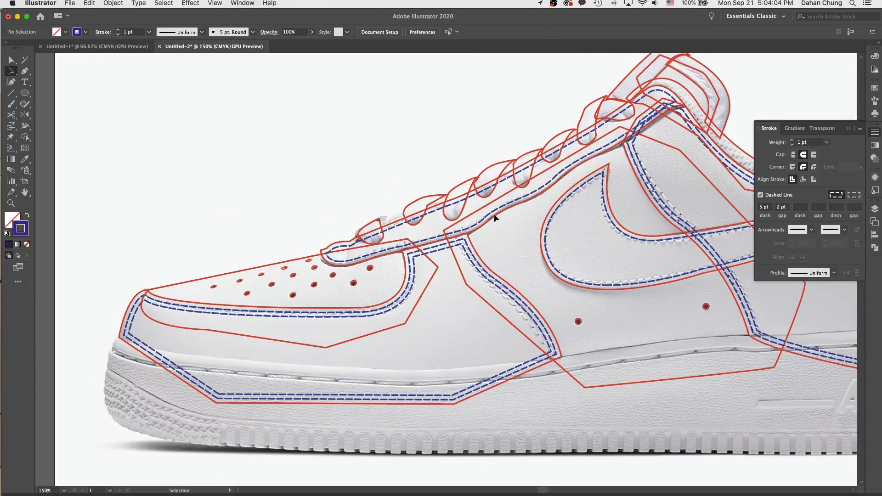
scroll(569, 196, right, 2)
scroll(570, 196, up, 1)
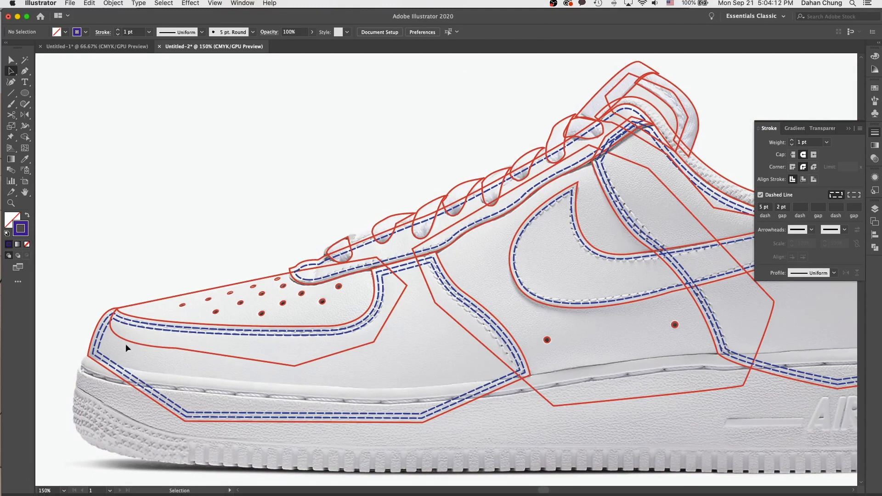
key(super+equal)
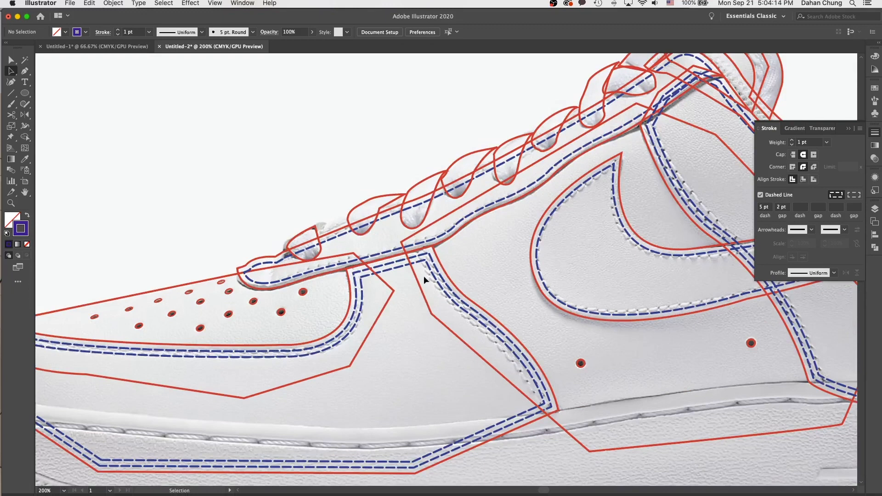
drag(376, 299, 493, 290)
key(c)
click(120, 321)
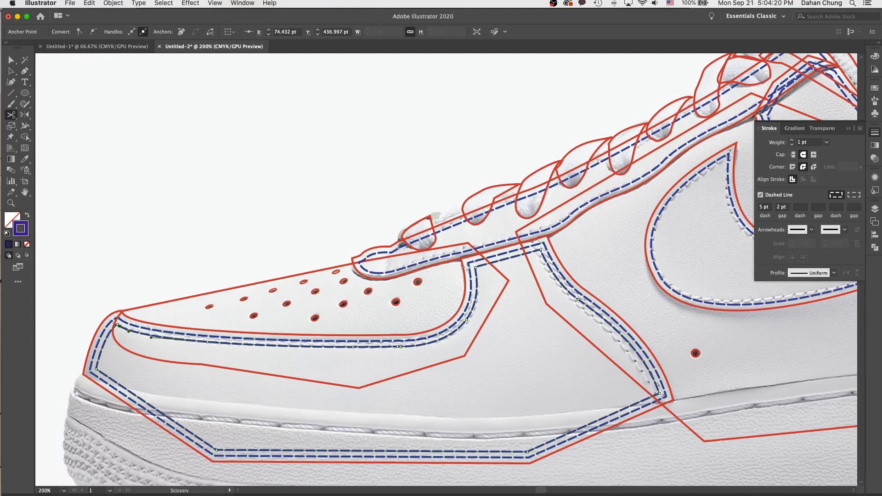
click(467, 265)
click(469, 264)
click(545, 248)
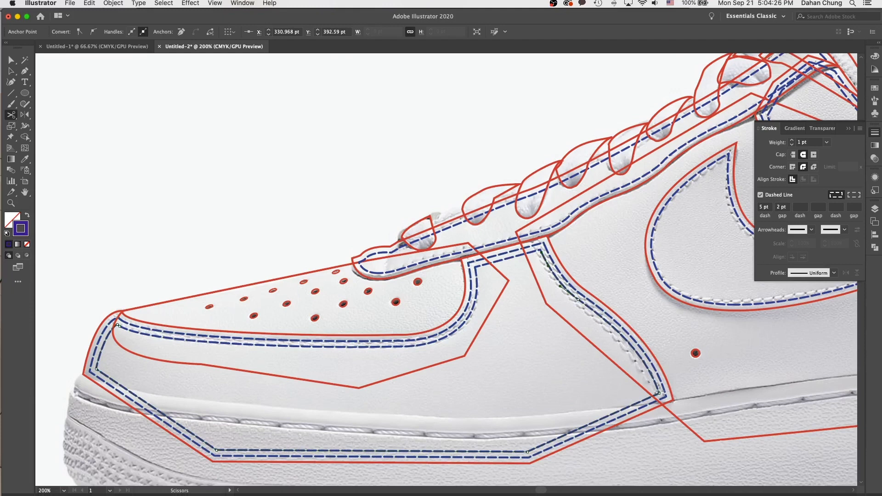
click(658, 391)
Delete the cut stitch segments around the toe, along the sole and beneath the lace panel
key(v)
drag(562, 417, 583, 440)
key(Delete)
key(Delete)
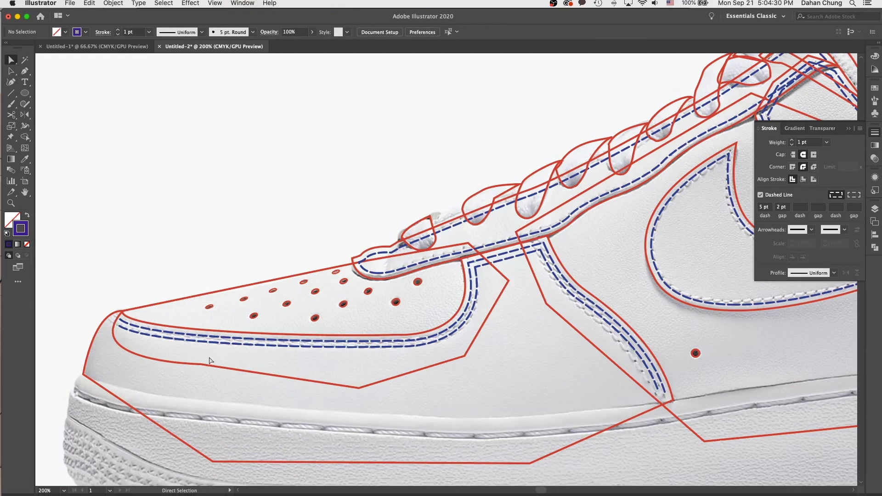
click(502, 255)
key(Delete)
Extend the upper ends of the forefoot panel's front and rear stitch lines to meet the lace panel's lower edge
click(469, 268)
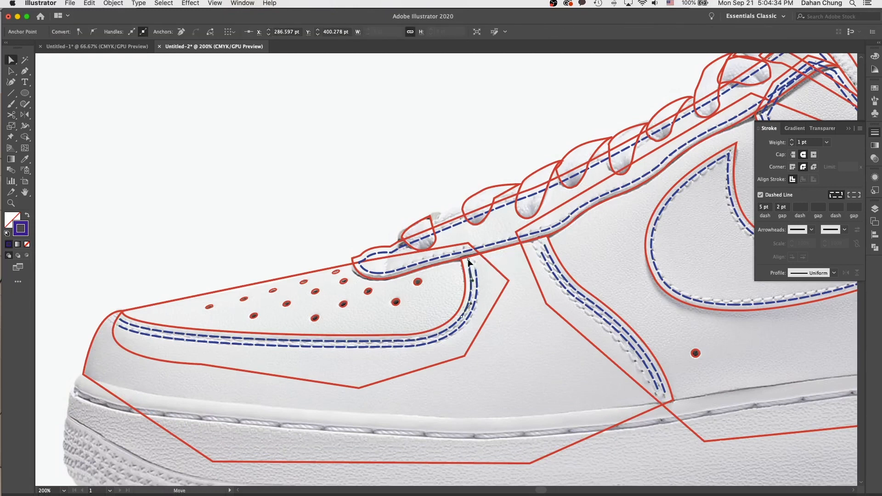
mouse_move(474, 279)
mouse_down()
mouse_move(472, 263)
mouse_move(481, 289)
mouse_up()
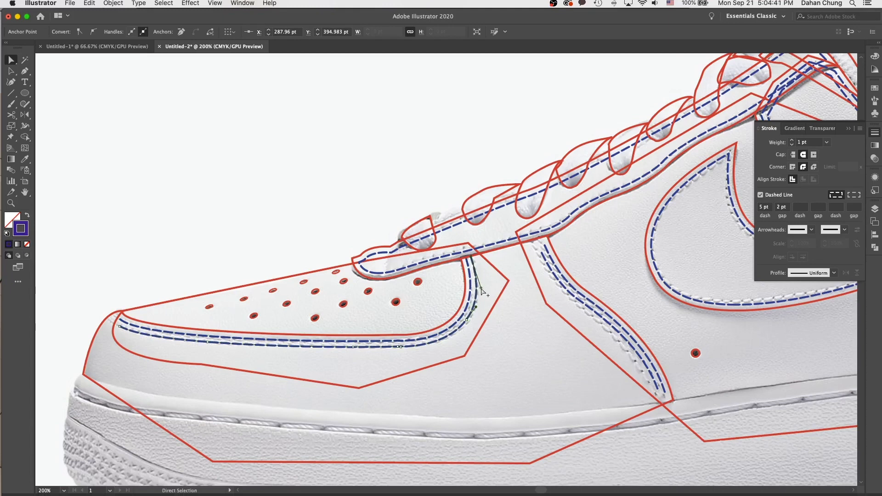
click(543, 242)
click(536, 239)
drag(543, 257, 544, 262)
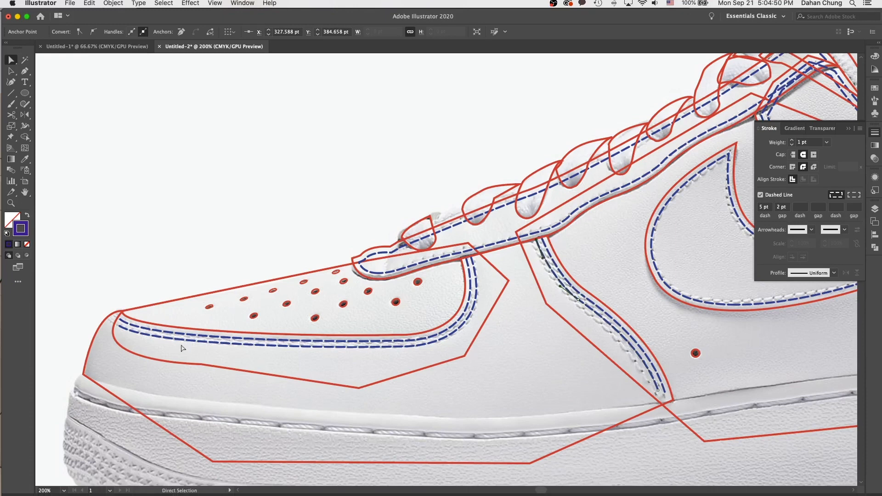
Extend the front ends of both toe box stitch lines to the toe outline
click(116, 317)
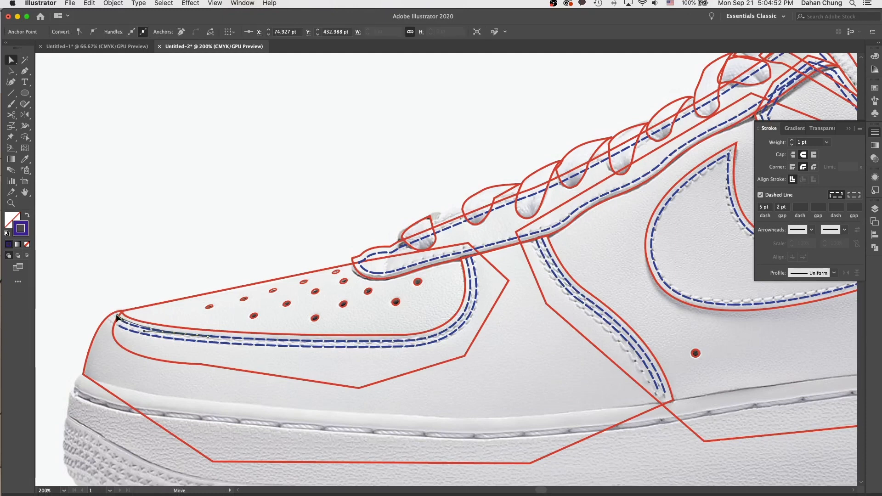
click(119, 326)
mouse_move(120, 327)
mouse_down()
mouse_move(108, 318)
mouse_move(118, 328)
mouse_up()
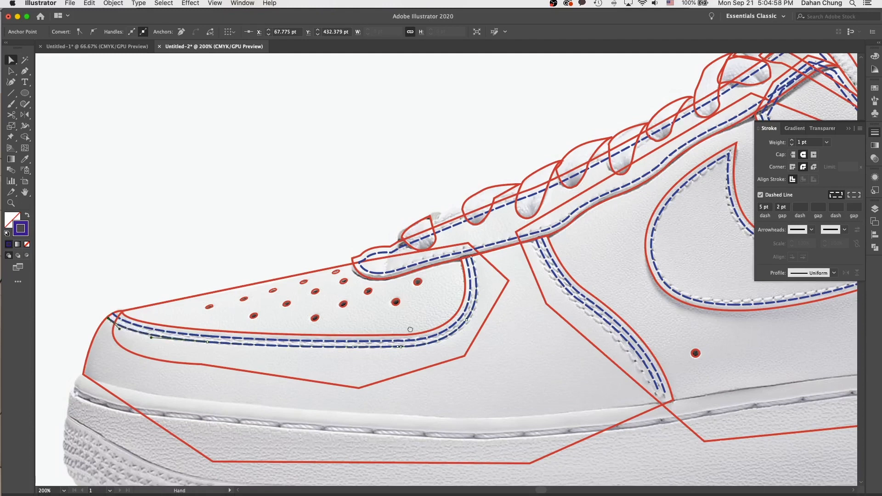
Extend the lower ends of the forefoot panel's two rear stitch lines to the panel's bottom corner and adjust their curves
scroll(551, 404, right, 3)
drag(573, 397, 576, 403)
drag(560, 352, 562, 350)
click(553, 387)
drag(565, 391, 557, 353)
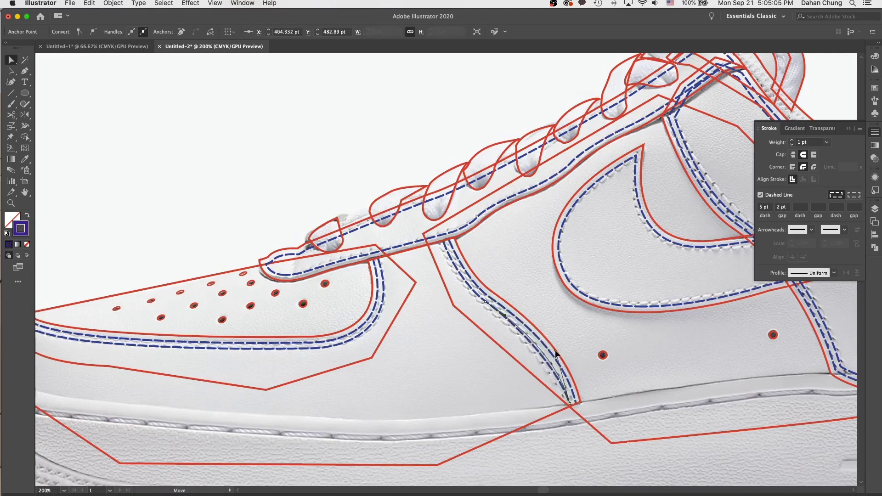
super+click(496, 372)
drag(543, 243, 377, 269)
drag(530, 268, 134, 328)
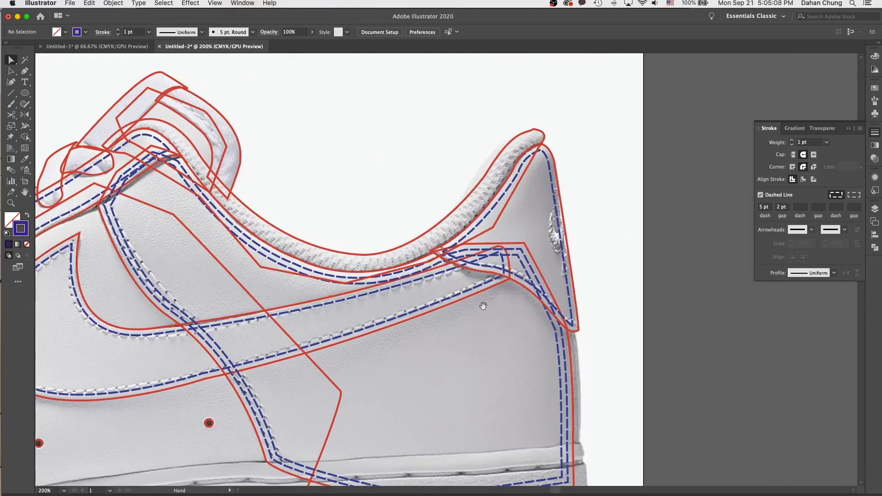
drag(182, 201, 503, 270)
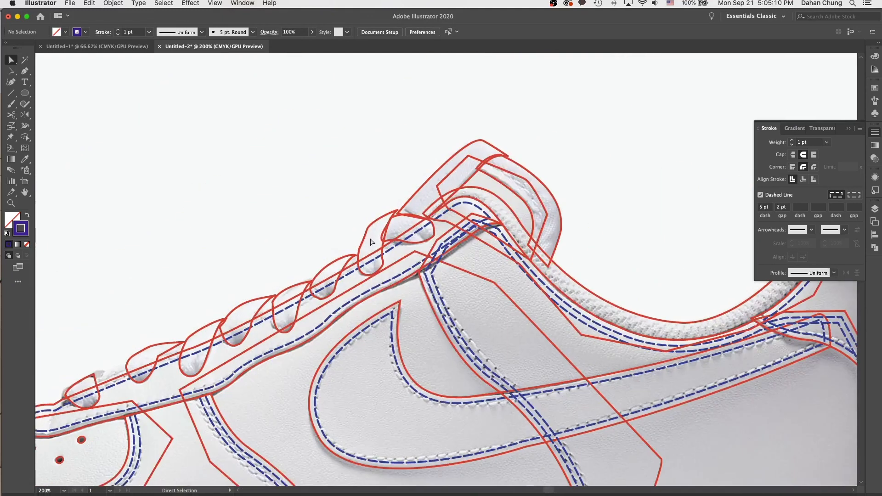
super+click(391, 249)
drag(391, 249, 467, 221)
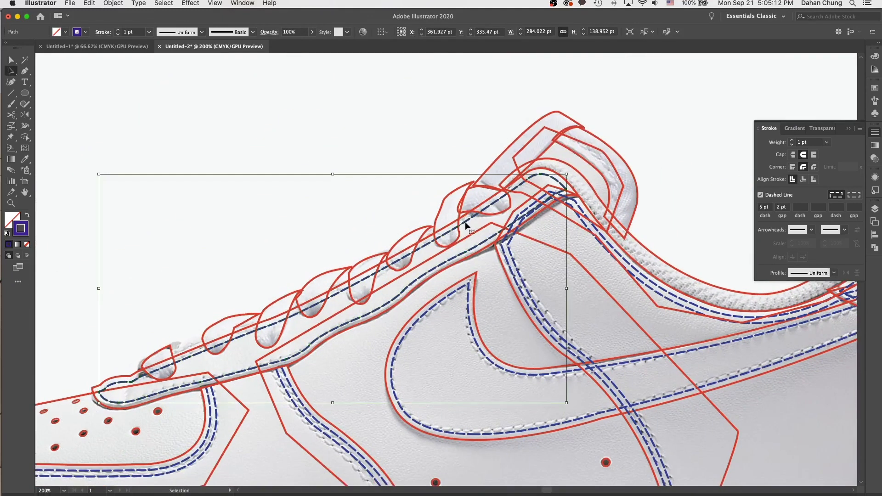
Cut the heel tab's stitch line at its front and lower corners and delete the upper and rear segments
scroll(613, 236, right, 10)
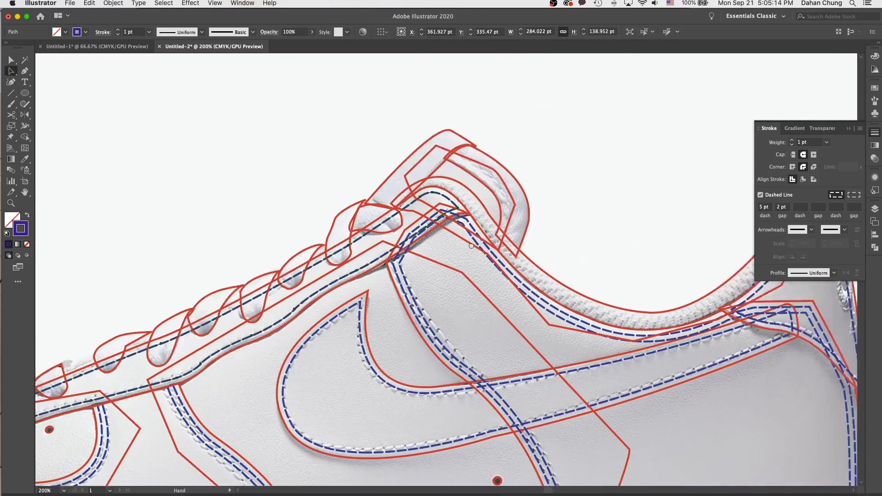
scroll(606, 368, right, 5)
scroll(606, 369, down, 2)
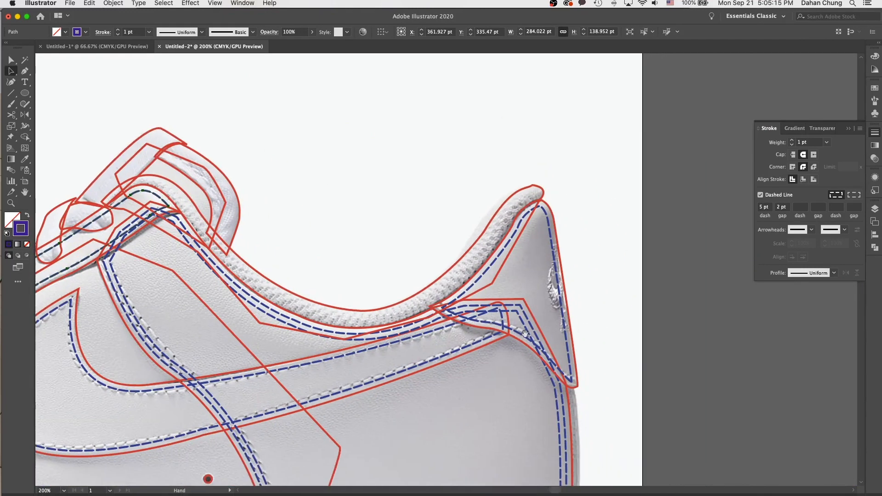
click(490, 270)
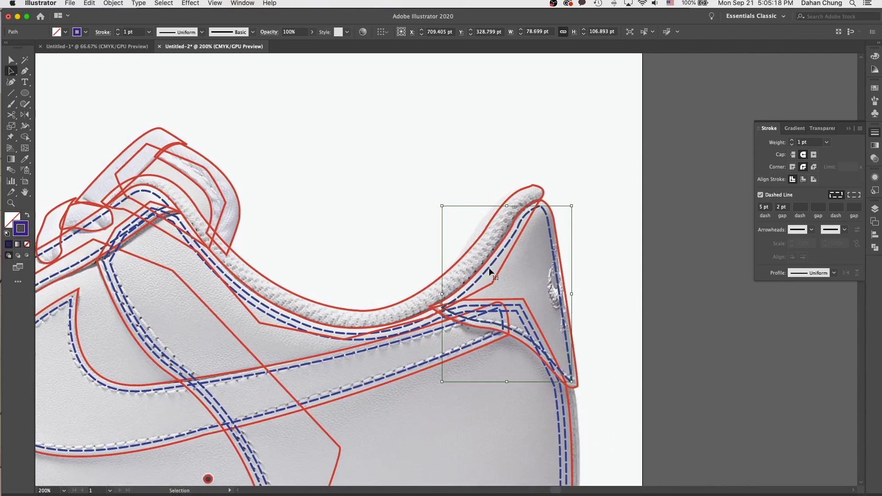
double_click(490, 271)
click(595, 316)
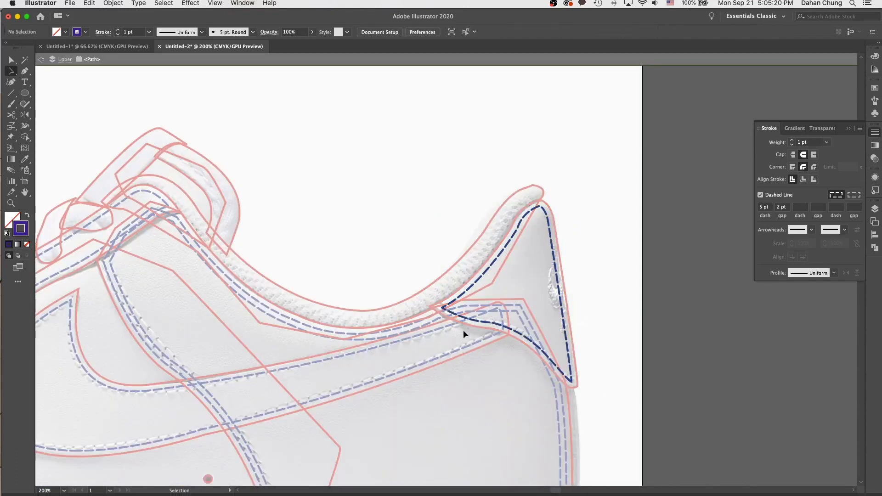
key(c)
click(445, 309)
key(v)
key(Delete)
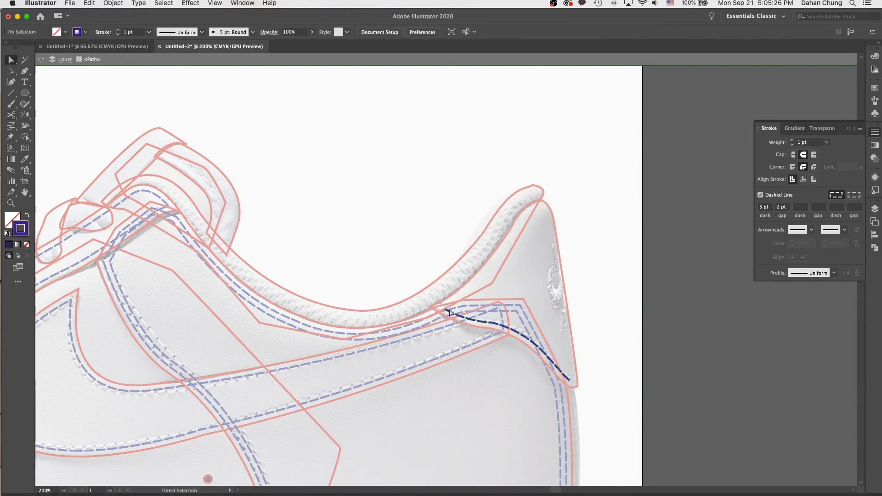
Extend both ends of the heel tab's lower stitch line to the tab's front tip and rear edge
click(445, 309)
mouse_move(444, 310)
mouse_down()
mouse_move(438, 304)
mouse_move(448, 312)
mouse_up()
double_click(571, 381)
click(568, 380)
key(v)
double_click(547, 358)
drag(570, 381, 570, 383)
key(v)
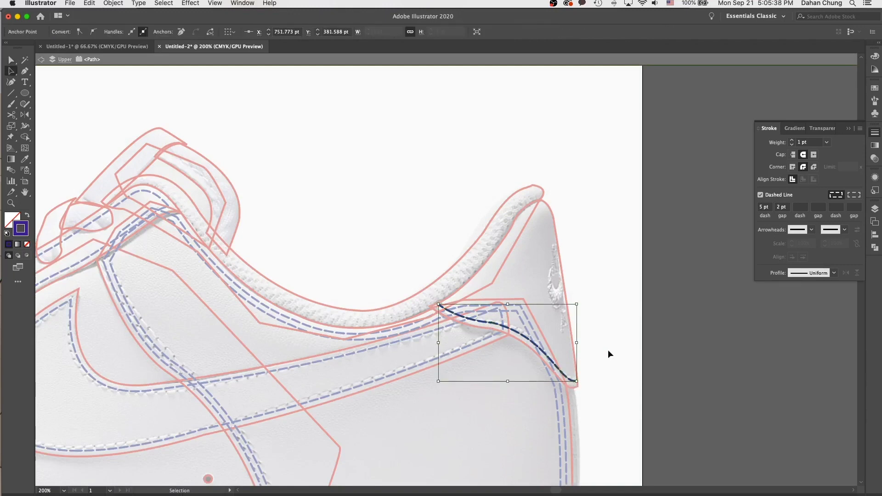
double_click(609, 351)
Cut both rear quarter panel stitch lines at the front bottom and upper corners and delete everything except the front curves
drag(524, 394, 534, 296)
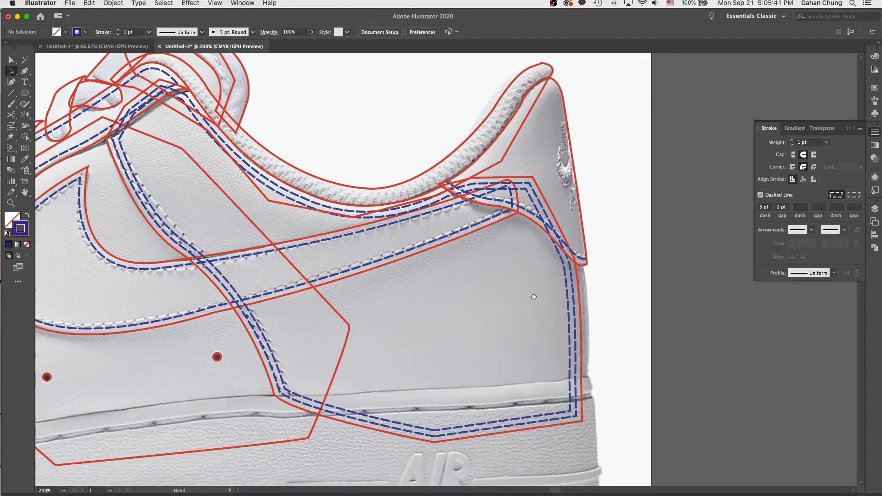
drag(299, 367, 334, 386)
click(312, 382)
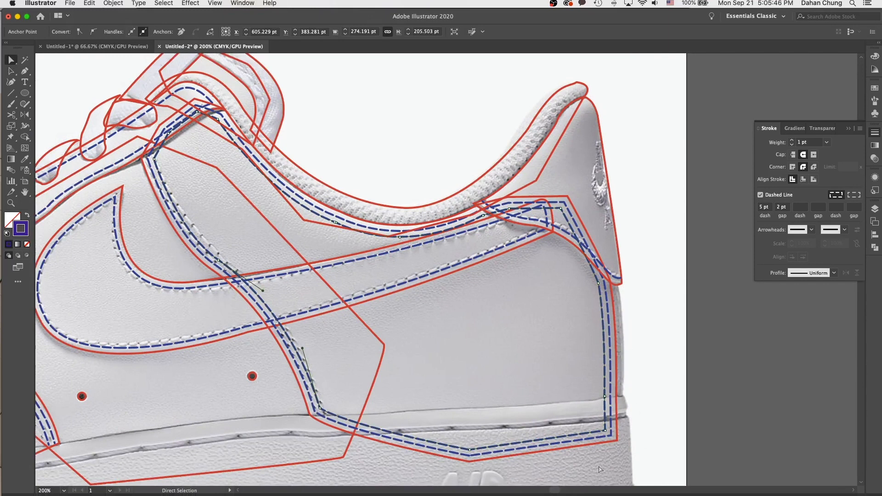
key(c)
click(314, 408)
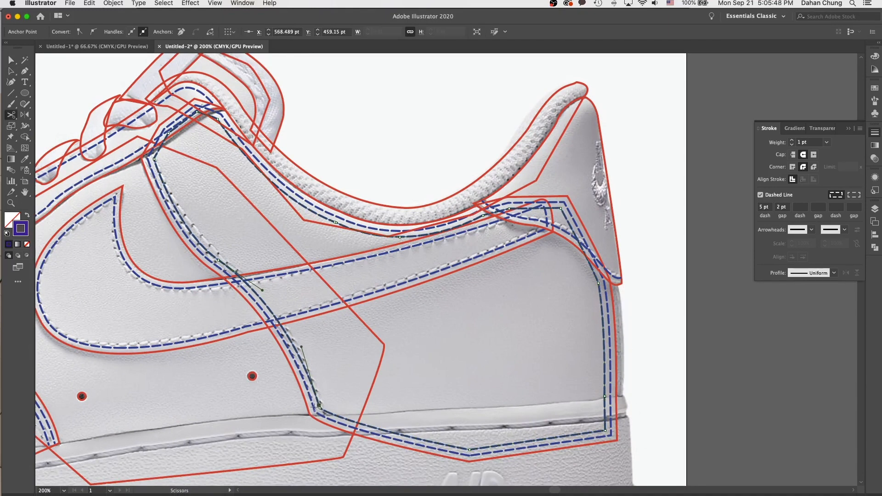
click(314, 408)
drag(181, 228, 214, 252)
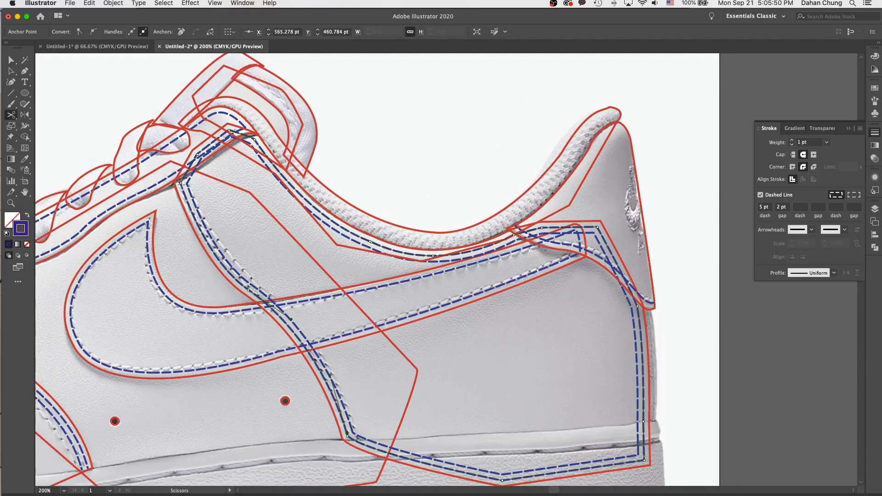
key(a)
click(188, 184)
key(Delete)
Extend the lower ends of the rear quarter panel's two front stitch lines to the panel's bottom corner and adjust their curves
key(space)
drag(305, 275, 489, 281)
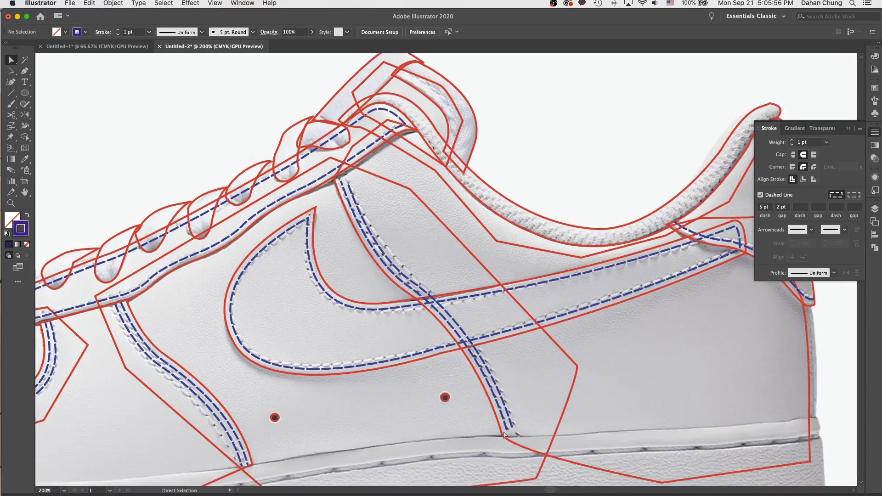
click(508, 435)
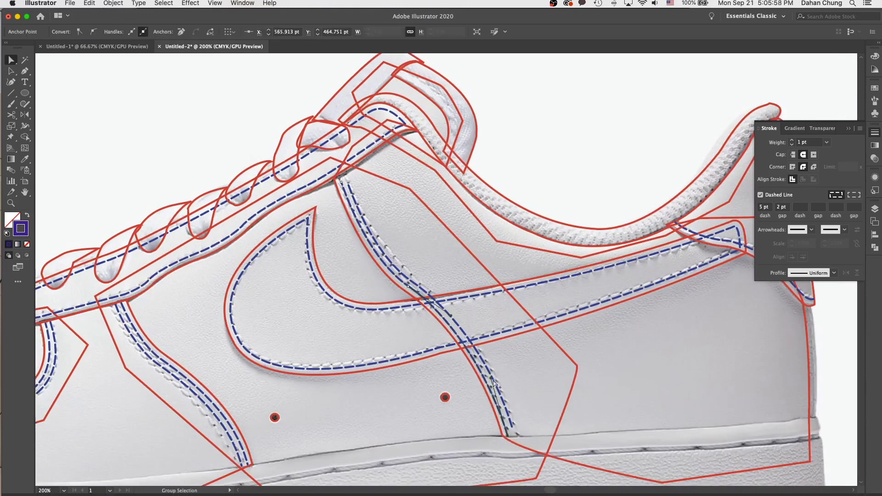
drag(491, 379, 488, 376)
drag(512, 428, 514, 436)
drag(497, 378, 496, 374)
drag(381, 168, 474, 206)
click(496, 161)
key(c)
click(497, 163)
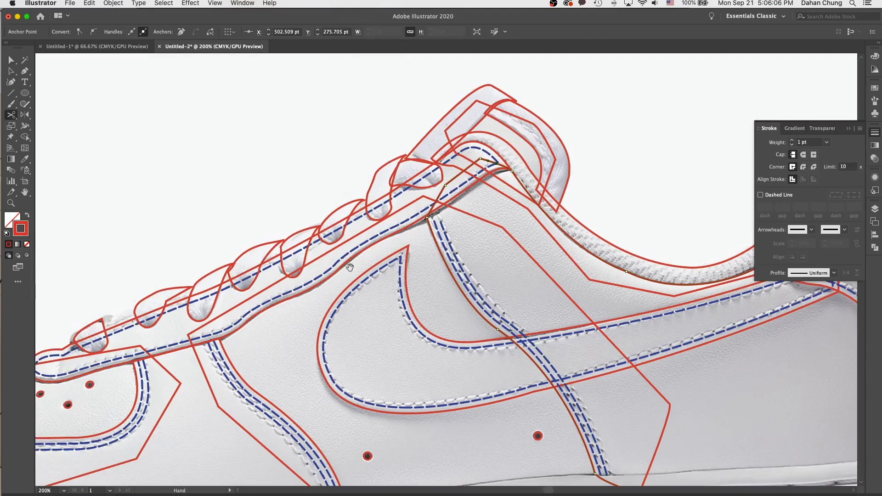
key(super+z)
Cut the lace panel's stitch line at its front tip and upper rear corner and delete the segment running under the laces
drag(350, 269, 530, 222)
key(a)
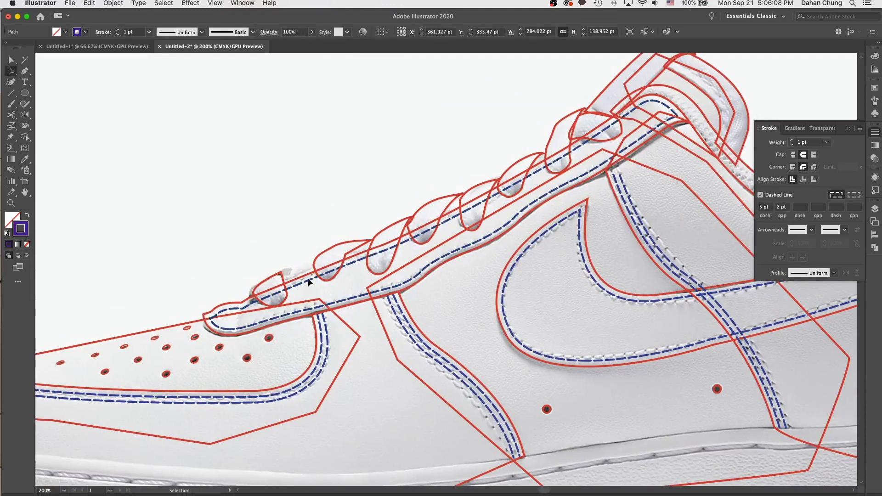
click(308, 278)
double_click(309, 280)
key(c)
click(210, 318)
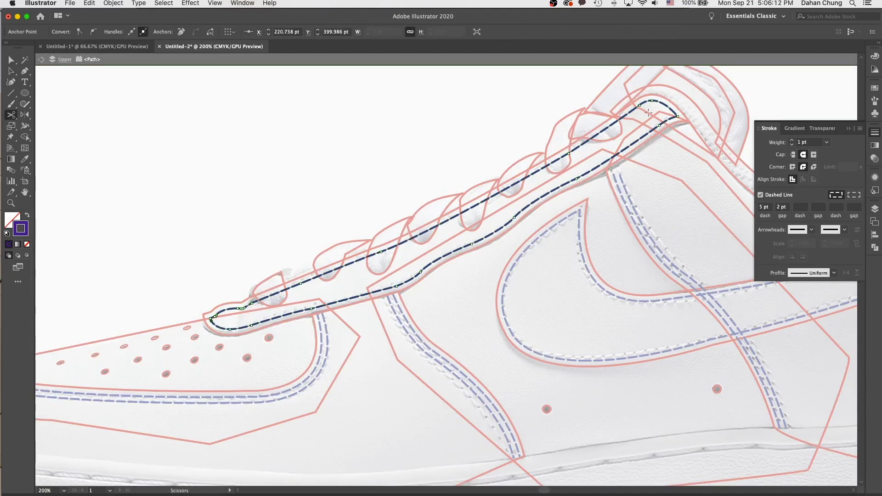
click(677, 117)
key(v)
click(670, 109)
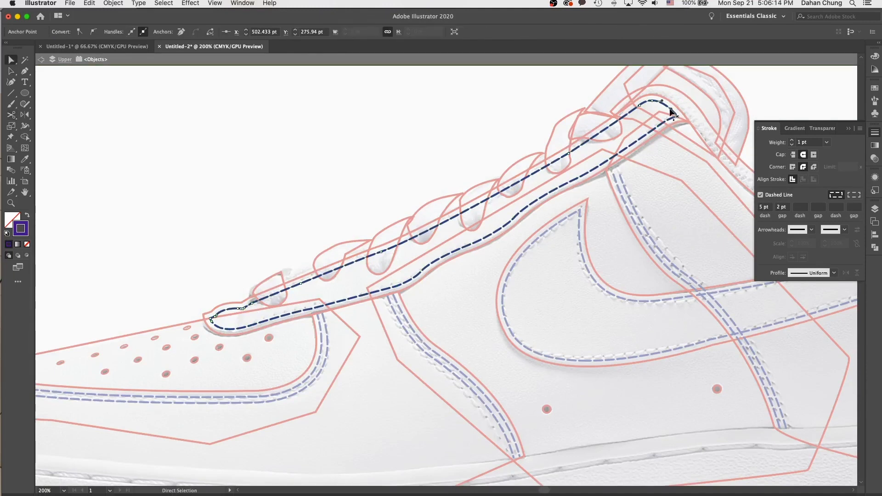
key(Delete)
key(Delete)
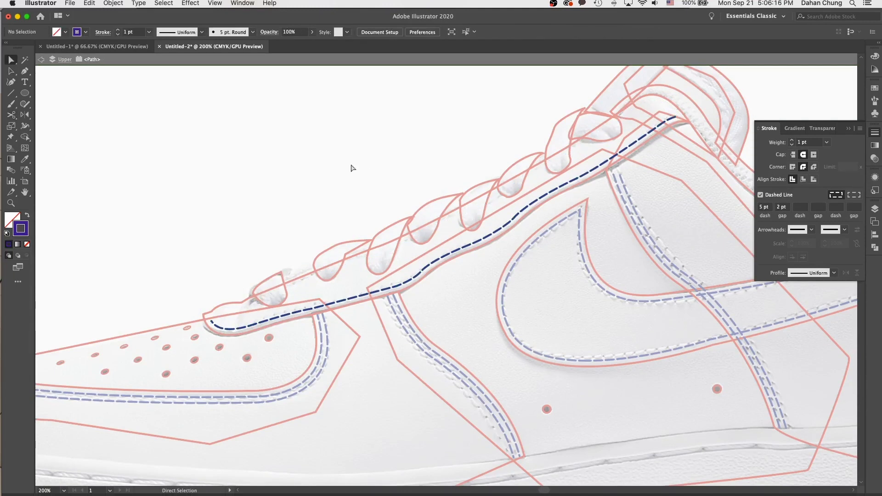
key(Escape)
Draw a curved dashed stitch line down the side of the tongue with the Pen tool
key(super+minus)
drag(460, 169, 390, 170)
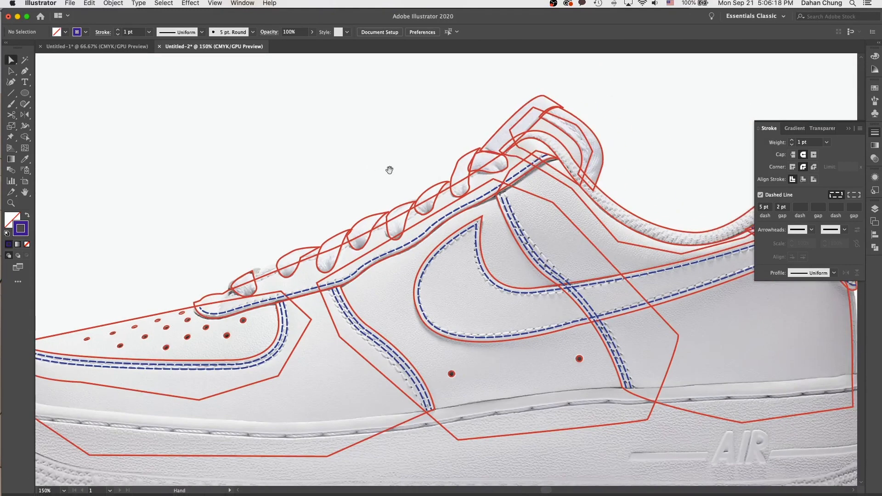
drag(619, 157, 577, 184)
key(p)
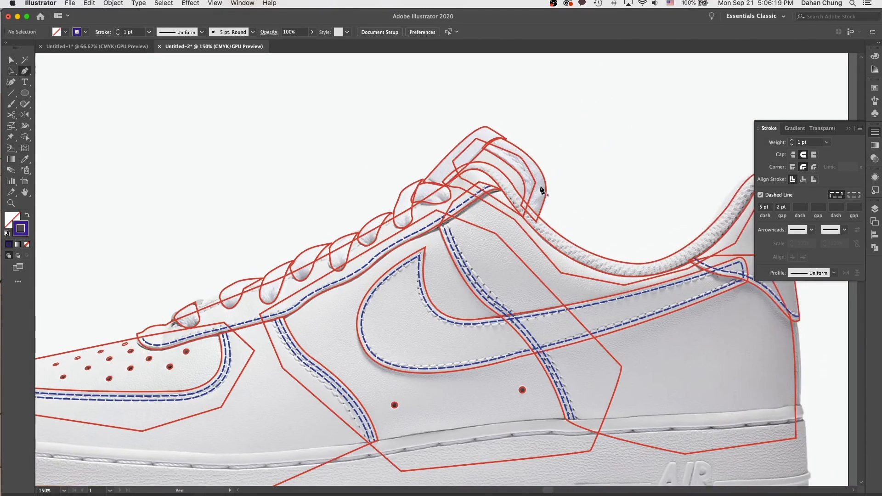
click(490, 144)
drag(529, 204, 583, 192)
key(super+minus)
key(super+minus)
key(a)
click(520, 228)
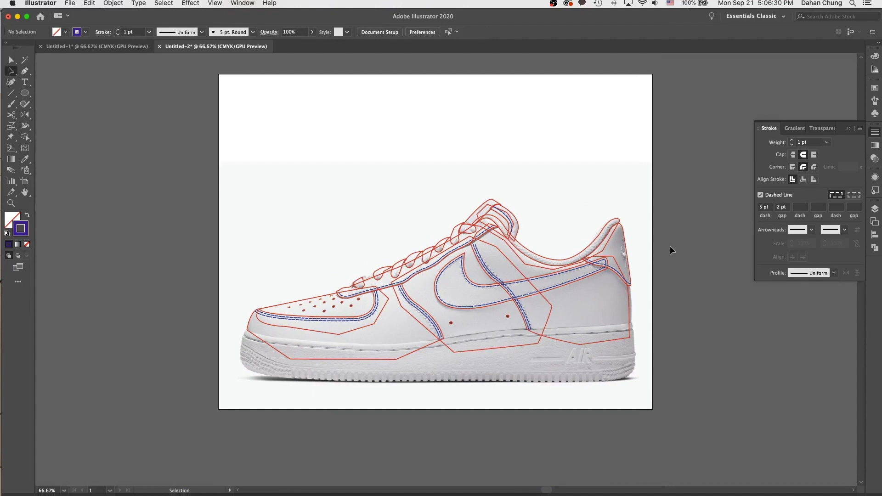
Unlock the laces layer and give the laces group a white fill and a black stroke
click(875, 209)
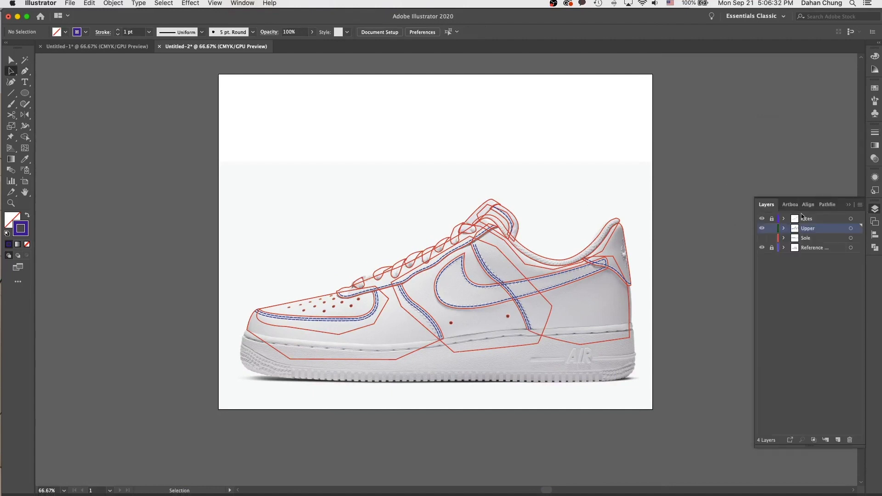
click(393, 269)
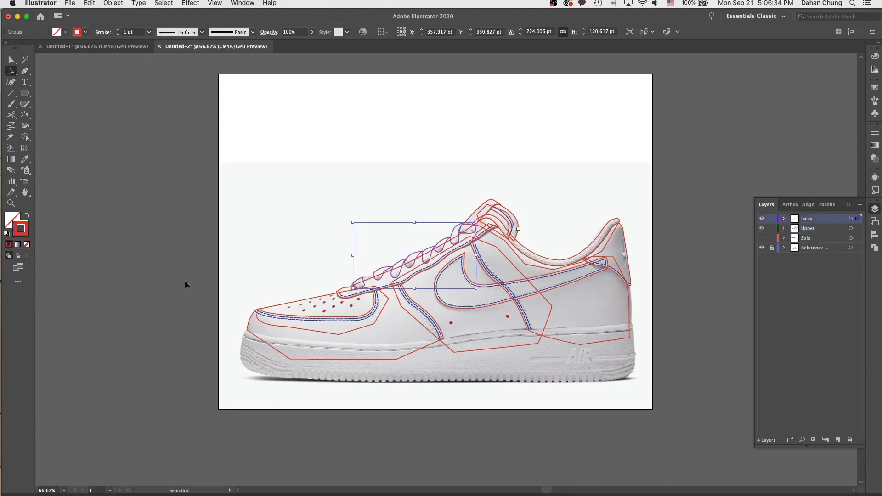
double_click(26, 228)
click(488, 224)
key(Return)
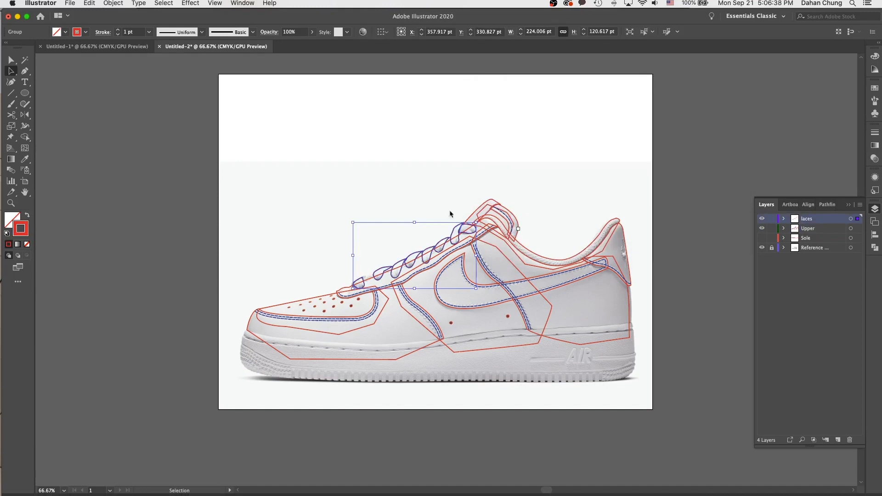
double_click(14, 220)
drag(503, 120, 486, 104)
key(Return)
click(550, 173)
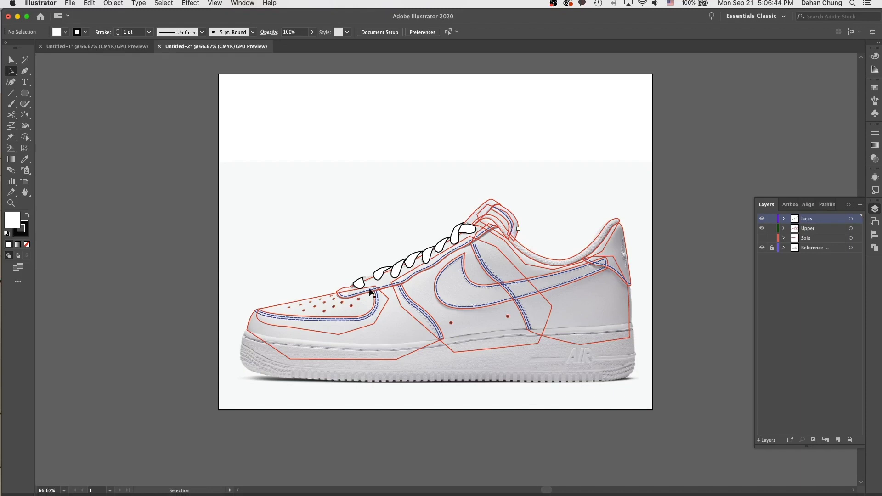
Select the dashed stitch lines on the tongue, lace panel, heel tab, swoosh, toe box and forefoot panel together
key(super+equal)
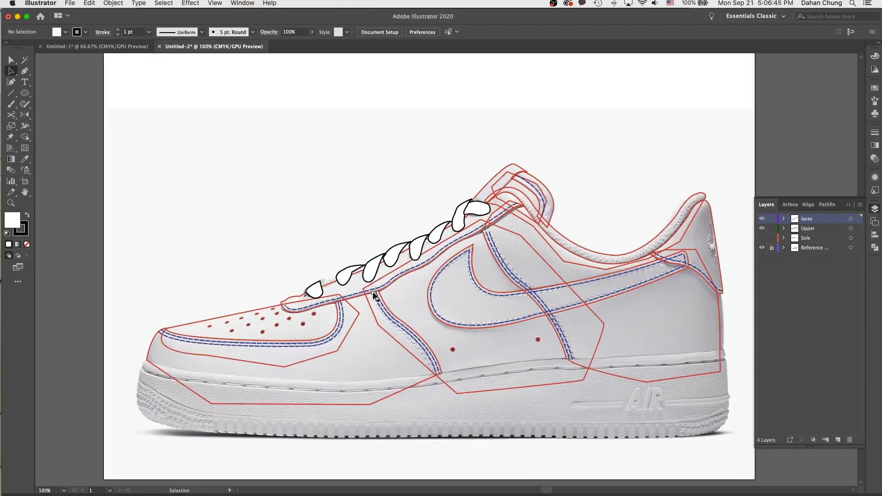
click(540, 195)
shift+click(502, 216)
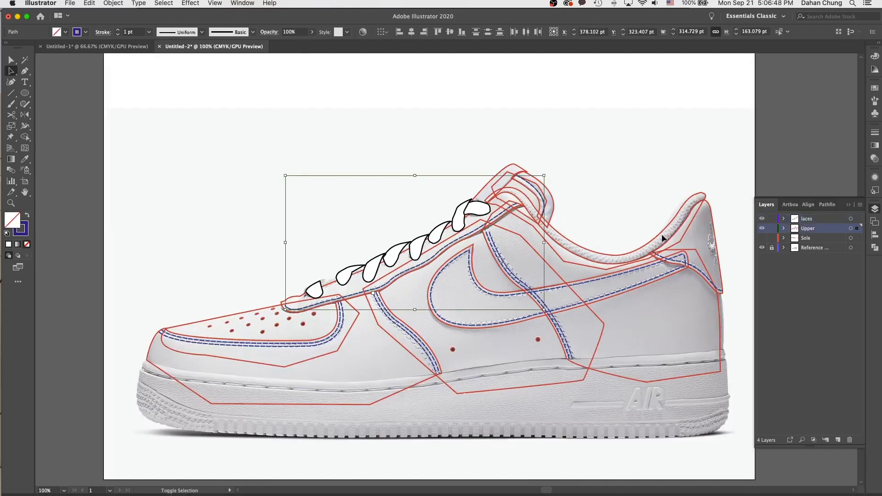
shift+click(673, 272)
shift+click(438, 308)
shift+click(342, 319)
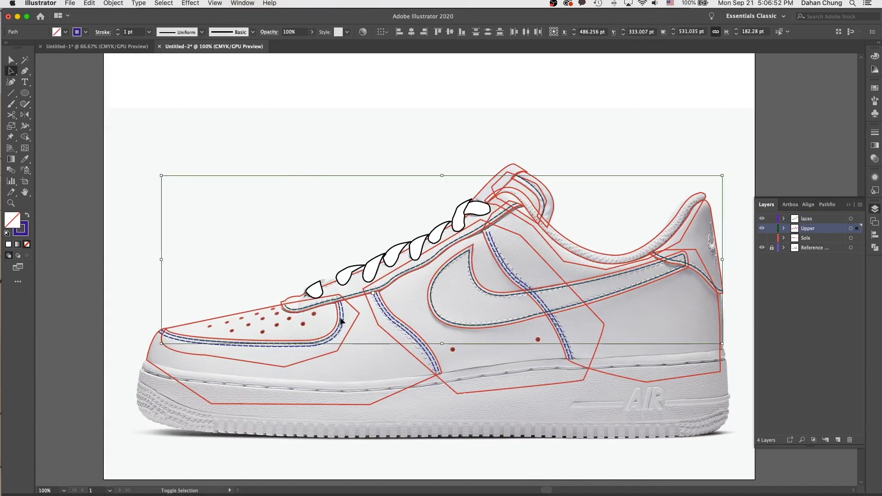
shift+click(393, 322)
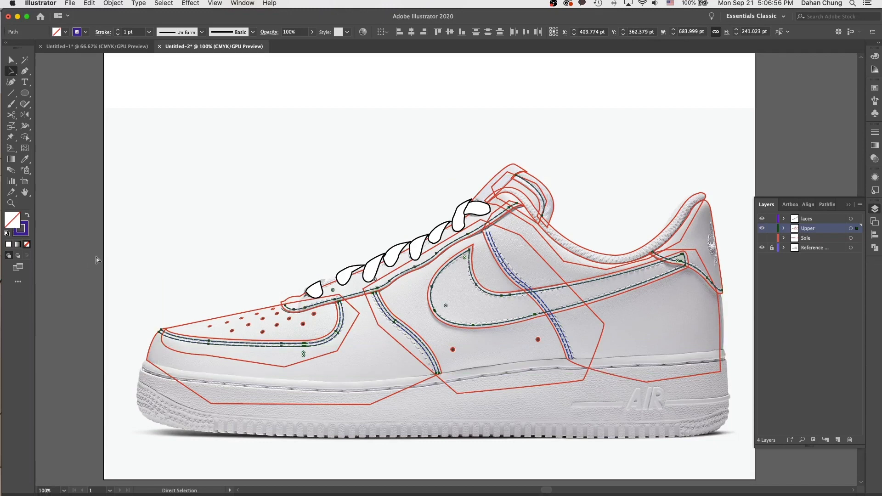
super+click(157, 153)
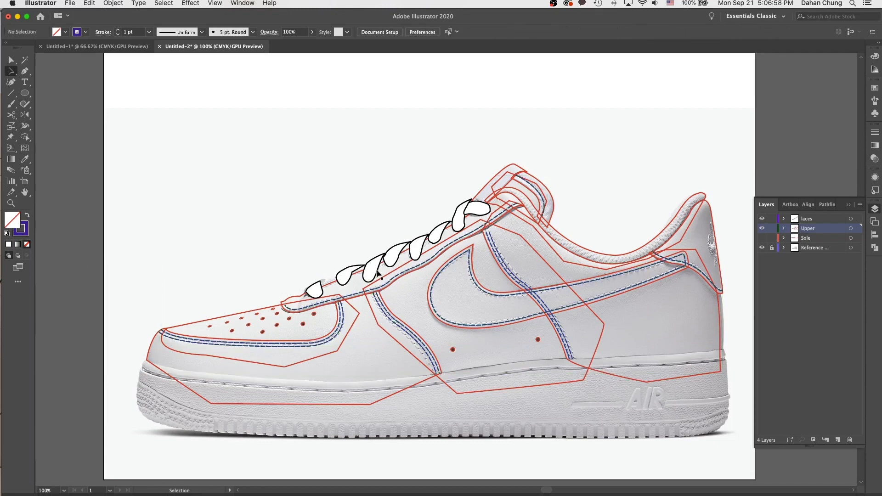
Select all laces and upper outlines except the dashed stitches and apply the laces' white fill and black stroke with the Eyedropper
drag(231, 169, 734, 427)
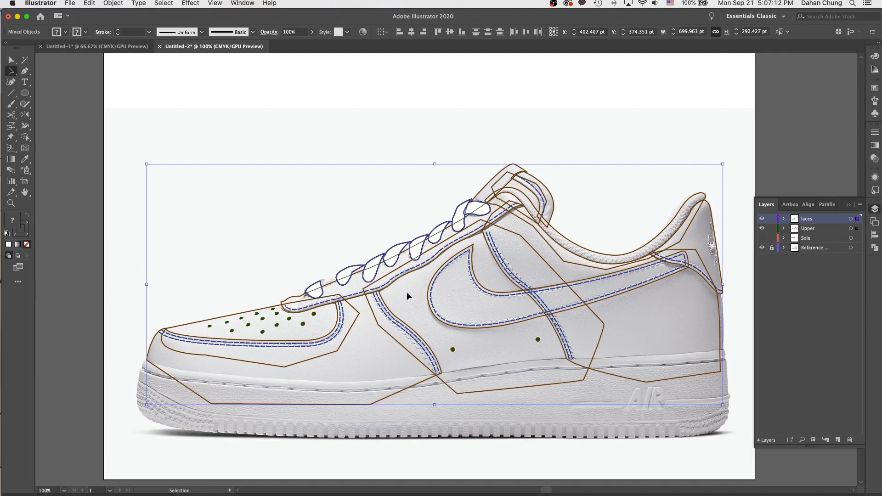
key(i)
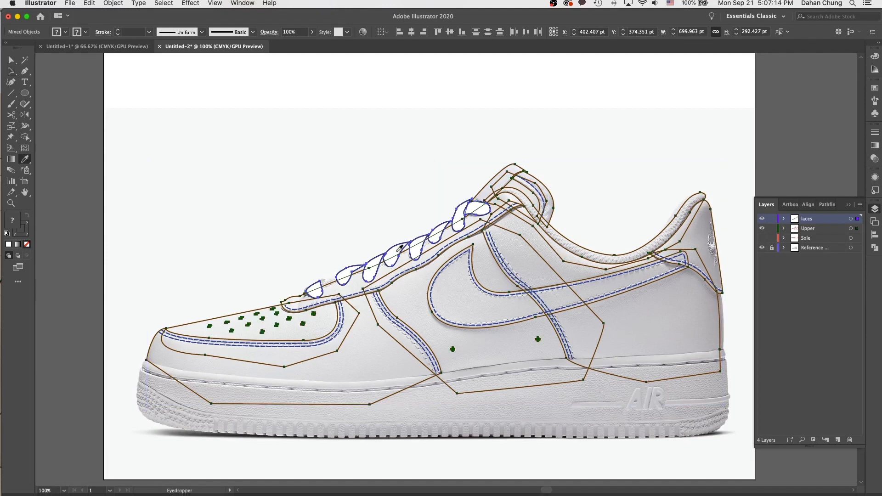
click(402, 248)
key(v)
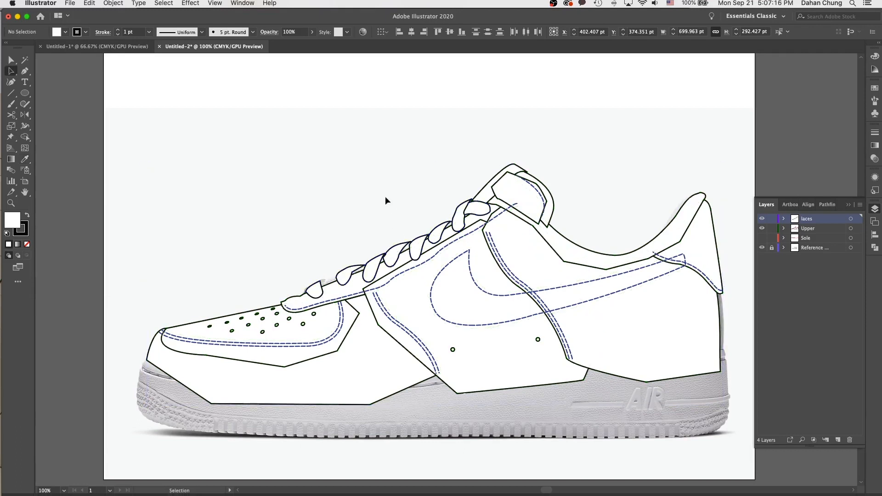
Send the perforated toe box panel to the back, behind the forefoot panel
click(385, 197)
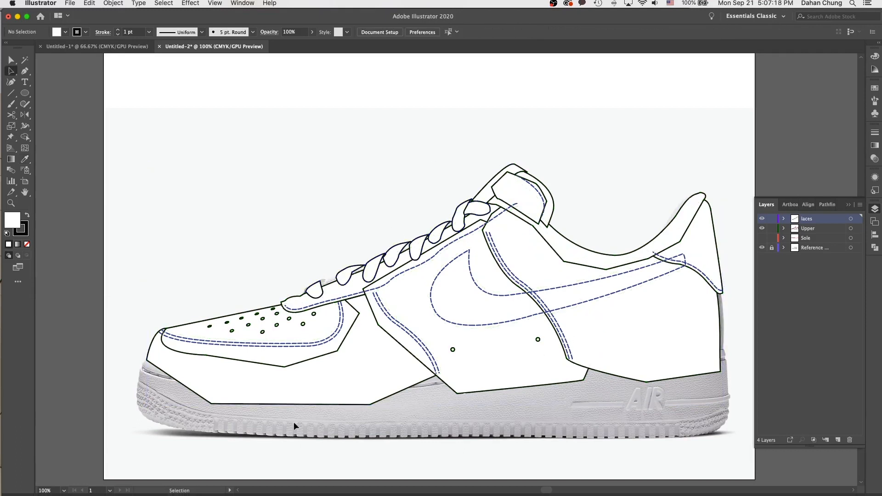
click(294, 360)
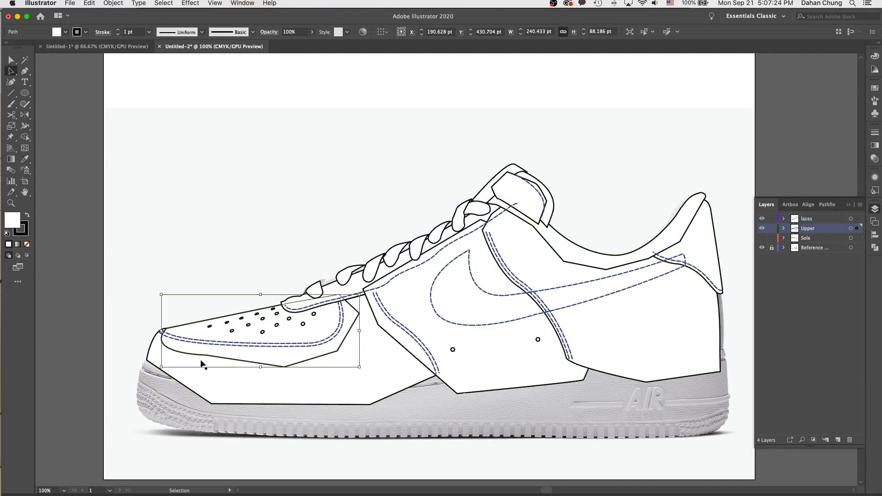
right_click(318, 336)
mouse_move(357, 450)
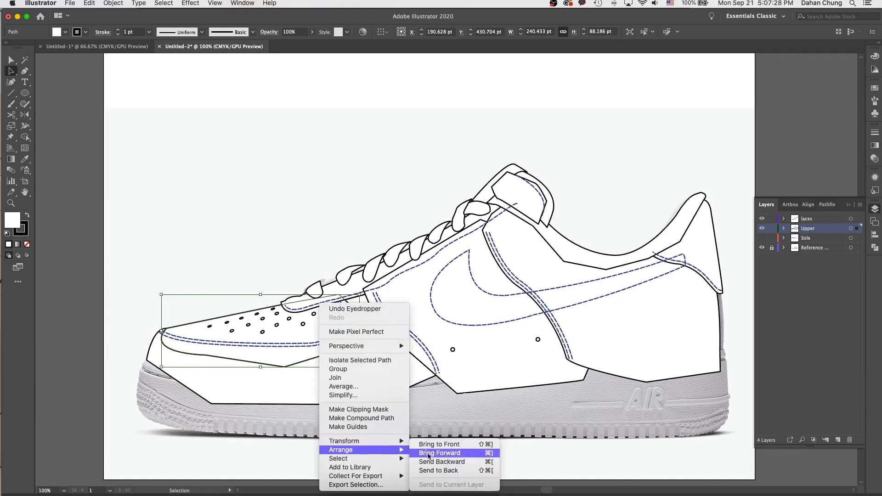
click(432, 469)
click(288, 260)
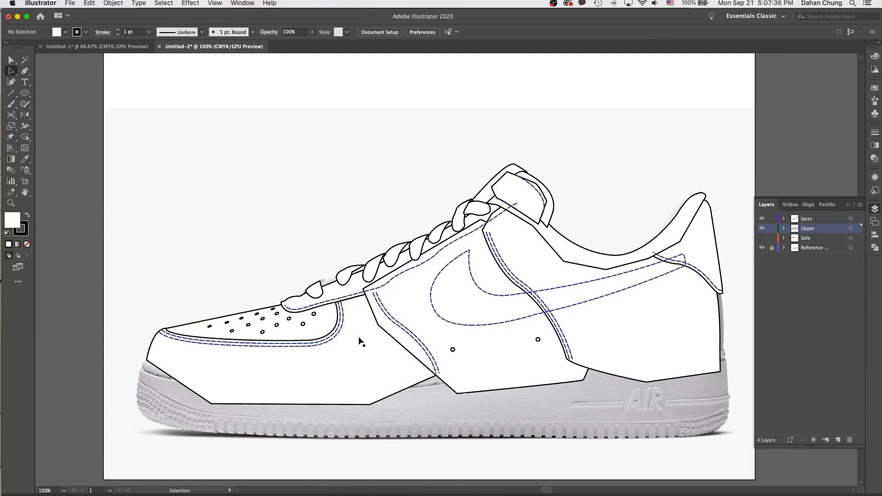
Send the middle side panel backward, behind the forefoot panel, lace panel and swoosh
click(414, 293)
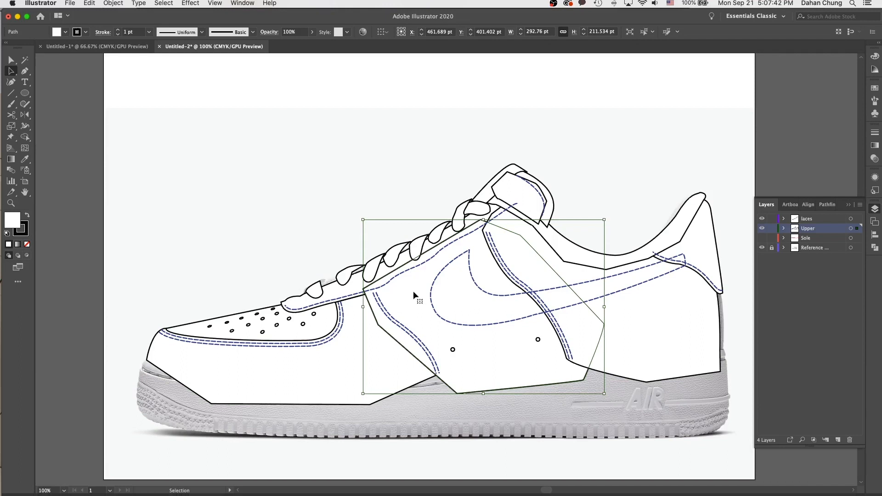
key(super+bracketleft)
key(super+bracketleft)
key(super+bracketleft)
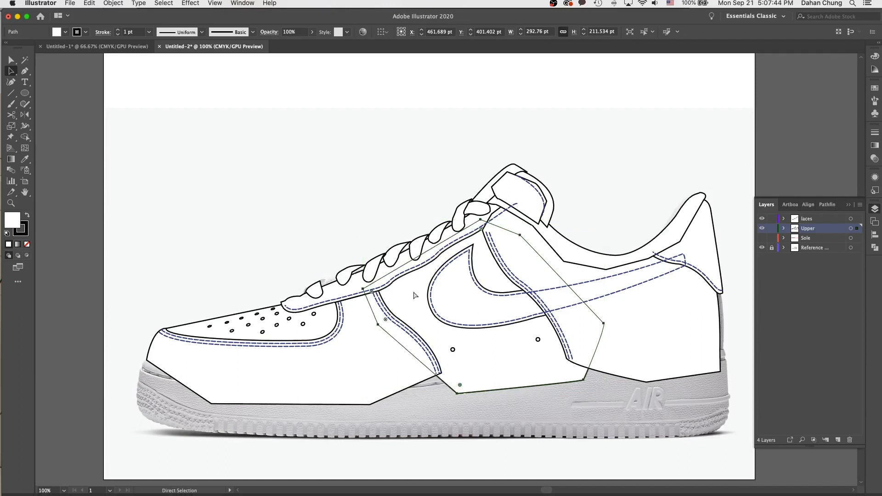
key(super)
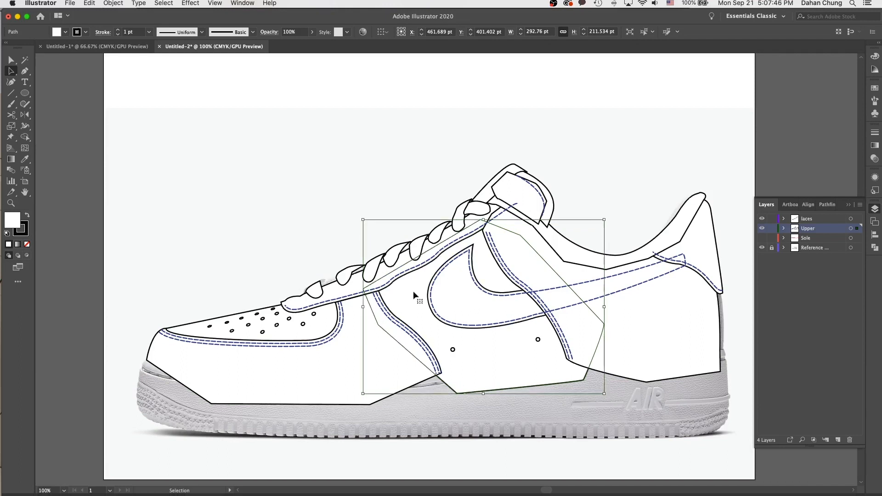
Send the collar lining shape backward, behind the rear quarter panel and heel tab
click(651, 183)
click(574, 255)
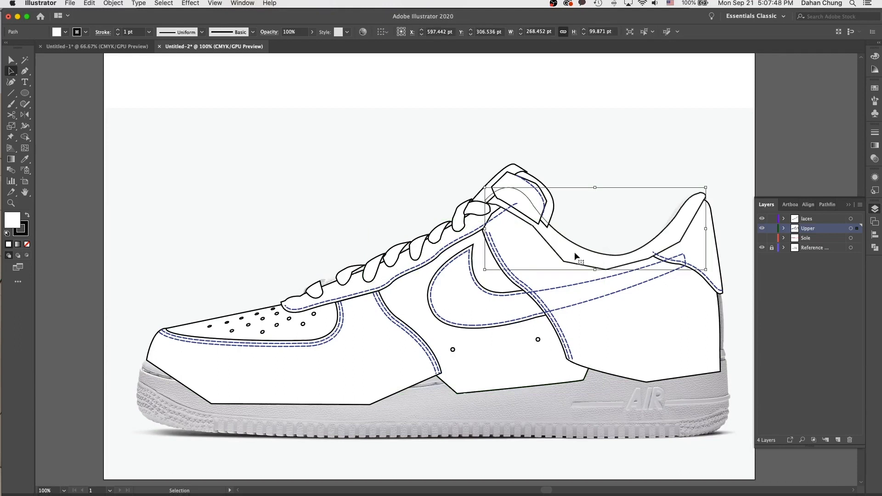
key(super+bracketleft)
key(super+bracketleft)
key(super)
Send the tongue's inner panel backward, behind the curved strip along the tongue's side
click(502, 183)
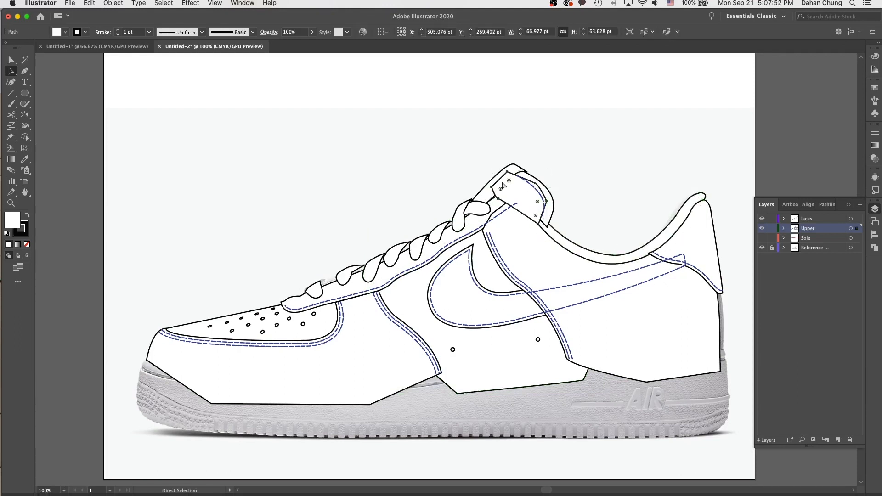
key(super+bracketleft)
key(super+bracketleft)
key(super)
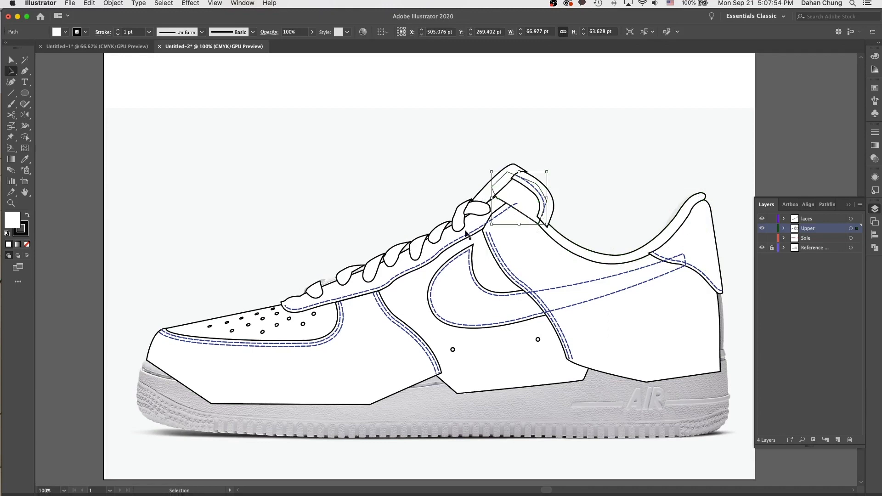
super+click(458, 238)
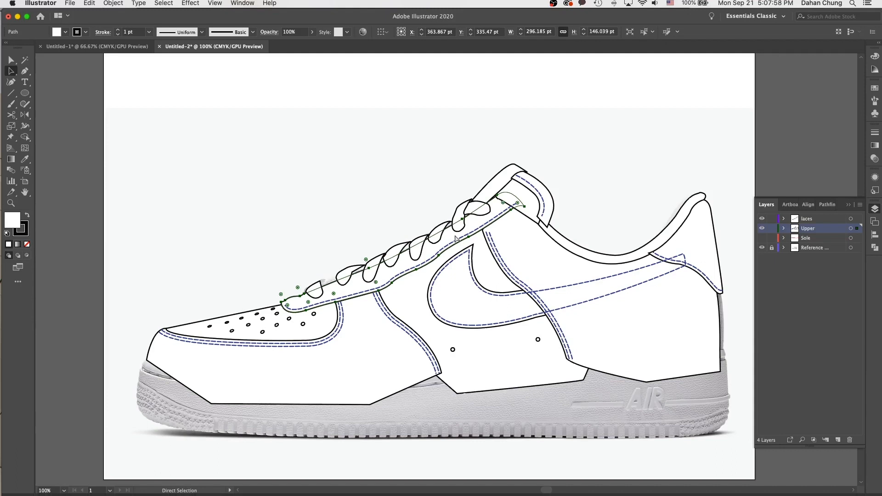
super+click(398, 362)
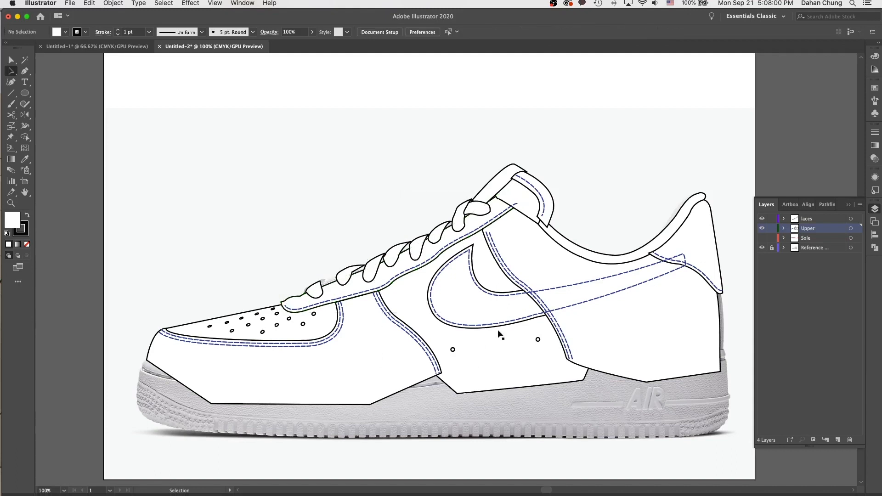
Arrange the swoosh in front of the rear quarter panel so its full outline shows over it
scroll(489, 348, right, 2)
scroll(489, 348, up, 1)
super+click(478, 305)
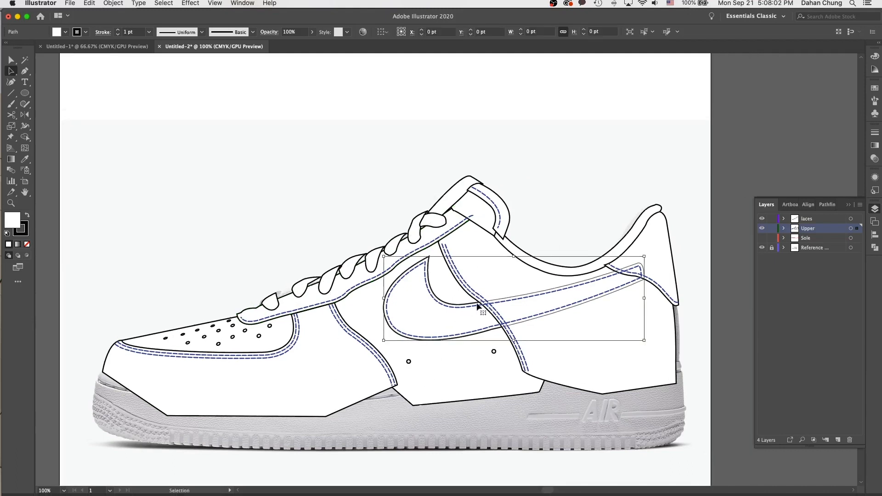
key(super+])
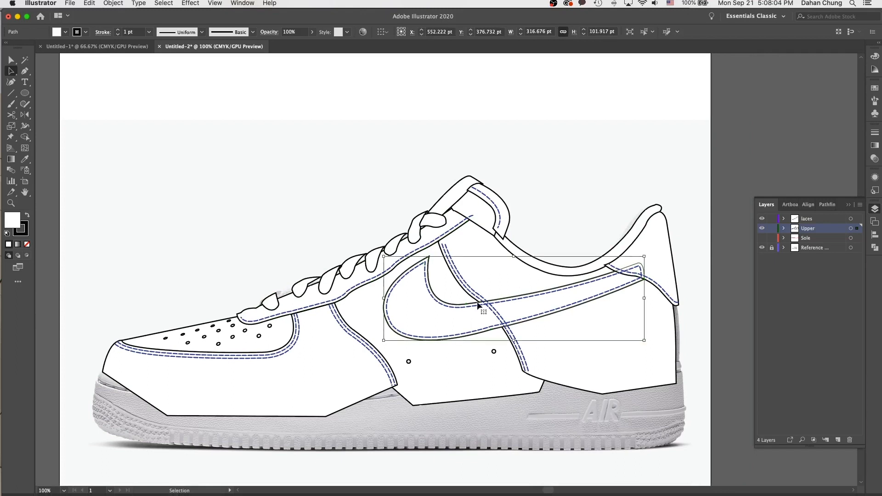
super+click(483, 286)
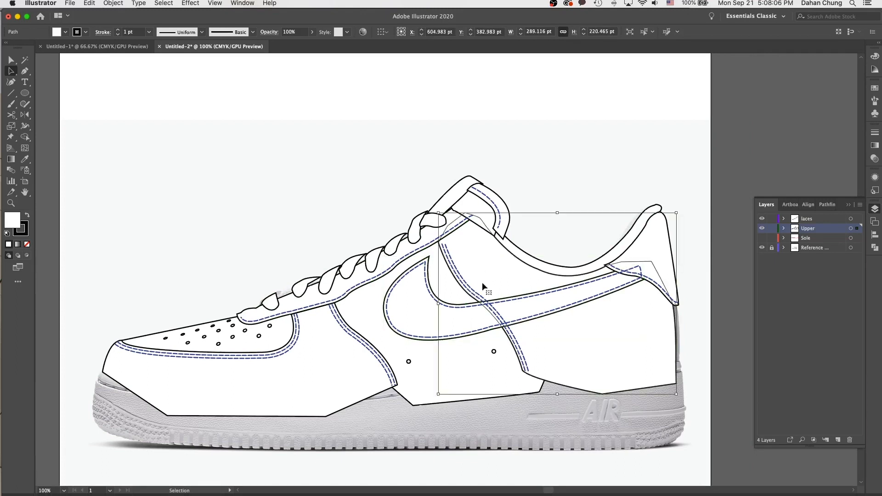
key(super+[)
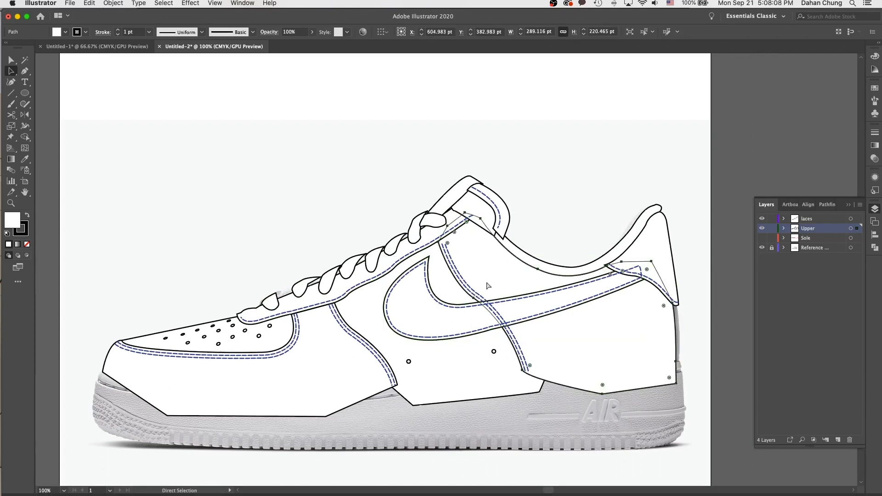
super+click(600, 225)
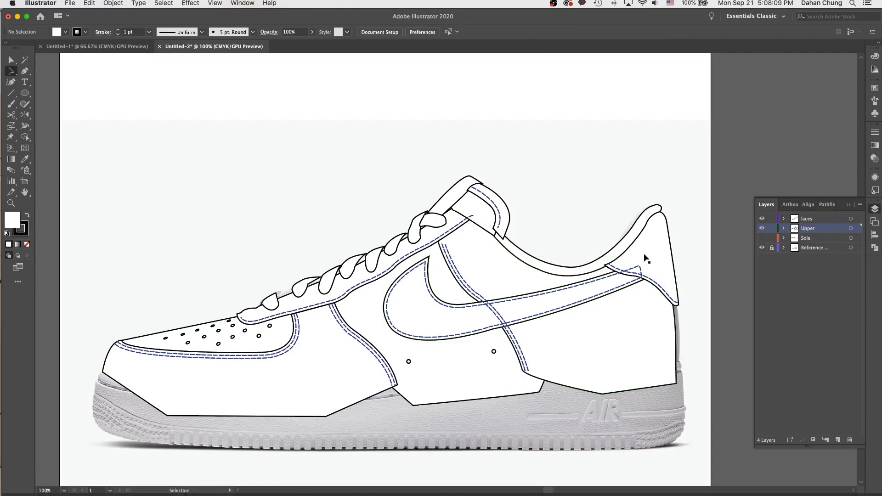
Select both dashed stitch lines on the rear quarter panel's front edge and send them behind the swoosh
super+click(527, 366)
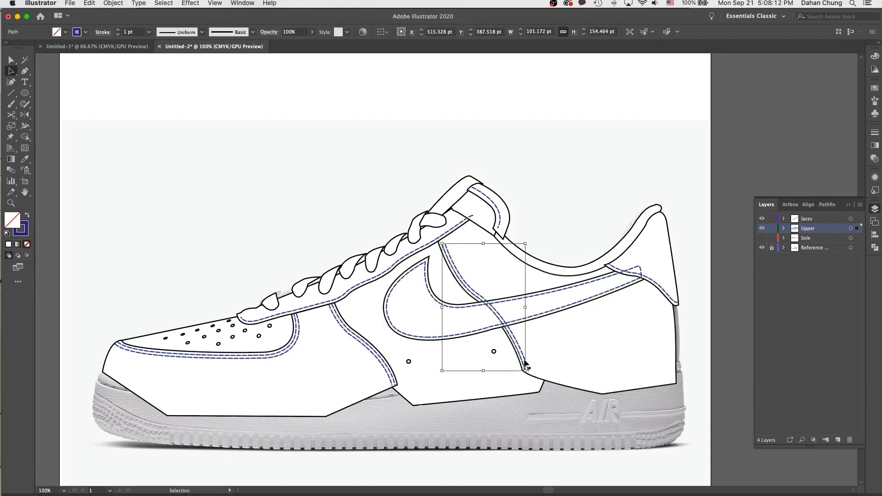
shift+super+click(525, 361)
key(super+[)
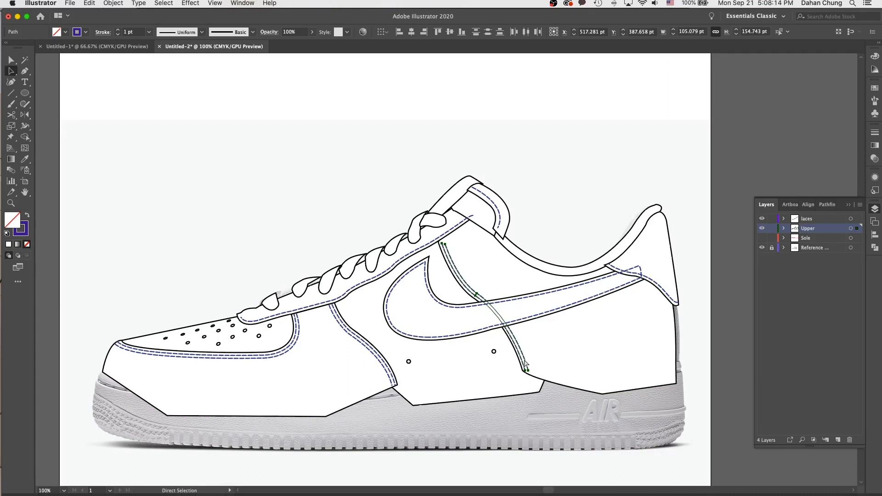
key(super+shift+a)
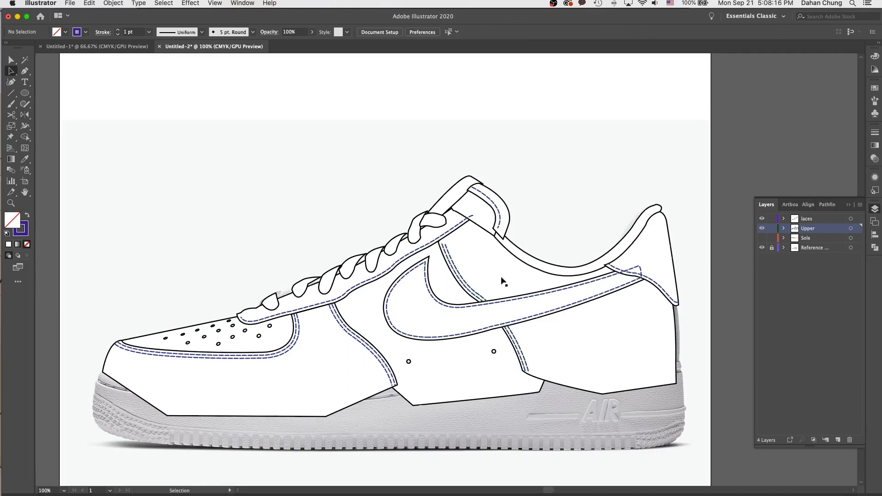
alt+click(468, 222)
alt+click(466, 225)
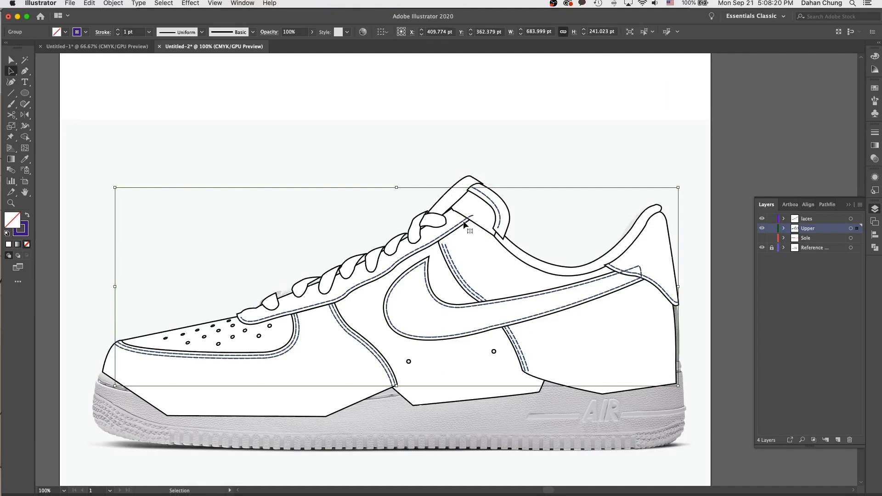
click(578, 182)
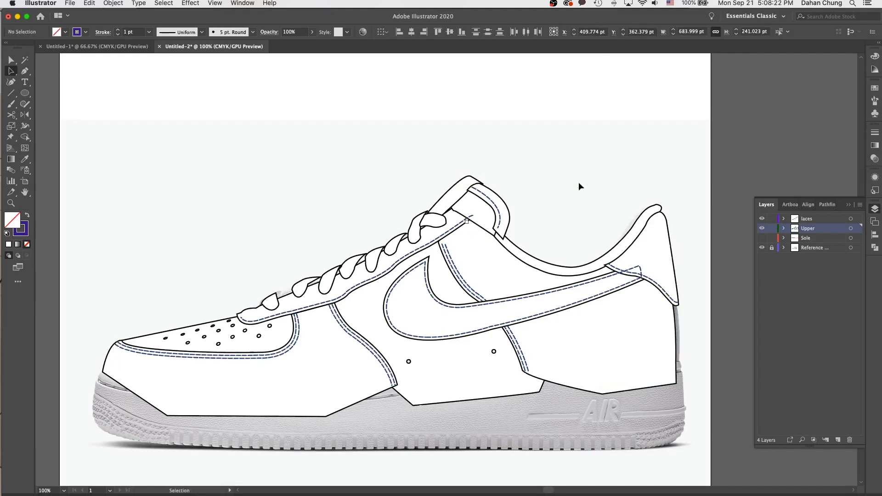
Send the tongue's inner panel behind the collar lining and select the tongue's side strip
click(474, 189)
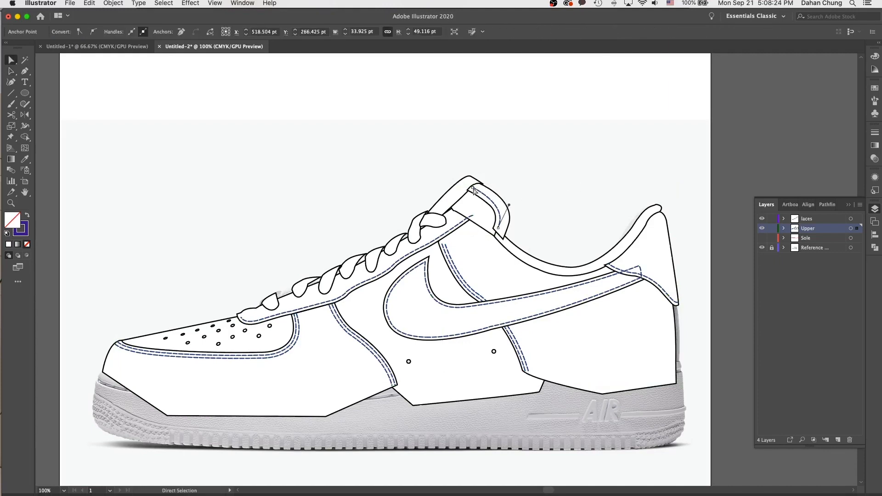
drag(473, 188, 470, 187)
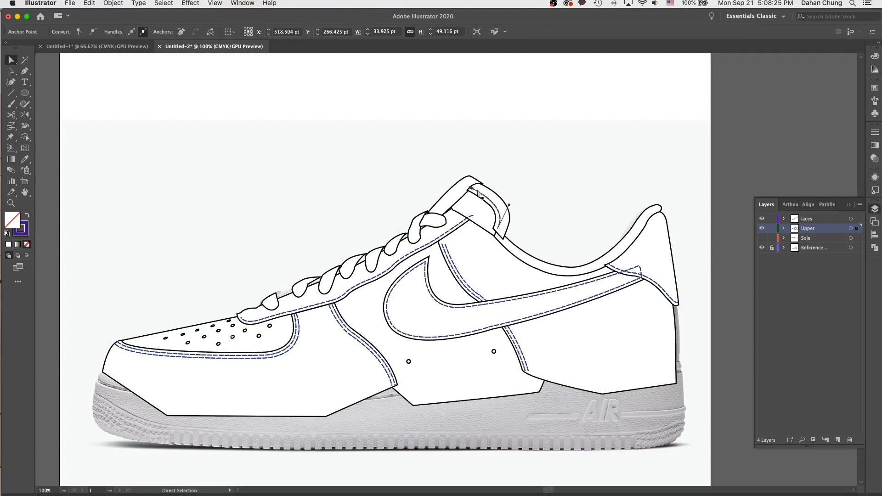
click(485, 215)
click(468, 169)
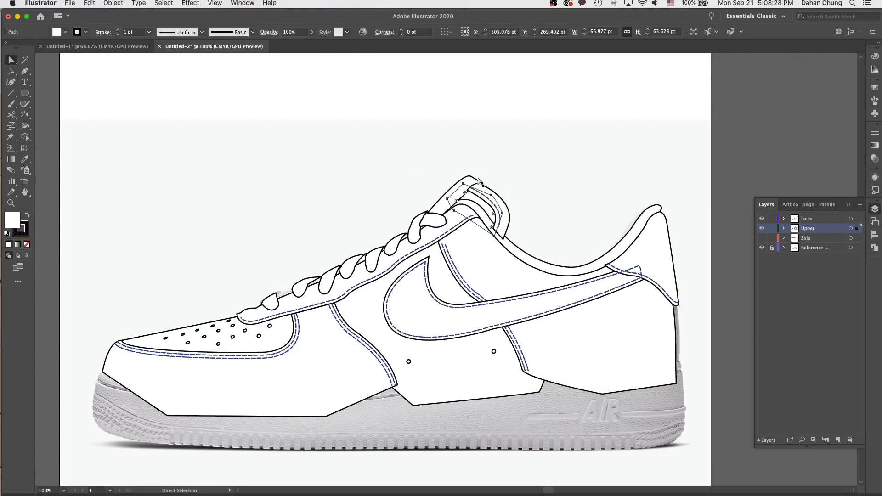
key(v)
click(491, 192)
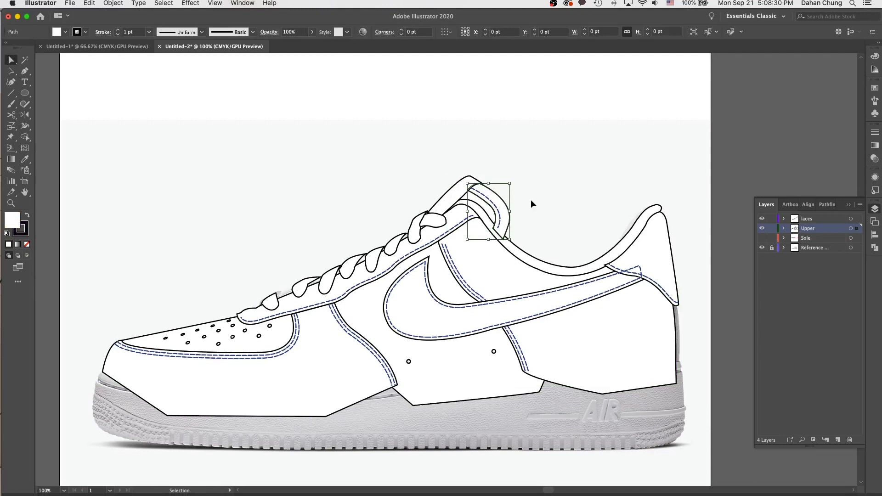
Select the tongue outlines together and arrange them behind the collar lining
key(a)
drag(455, 164, 487, 198)
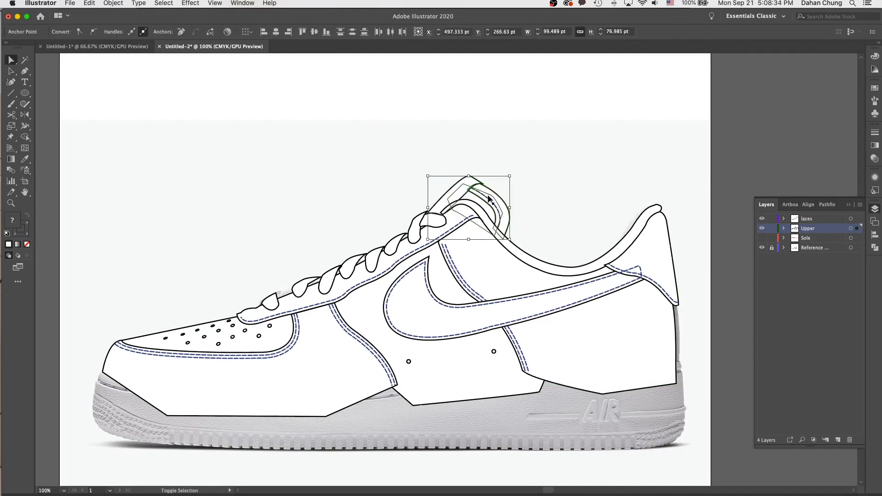
click(522, 194)
click(439, 215)
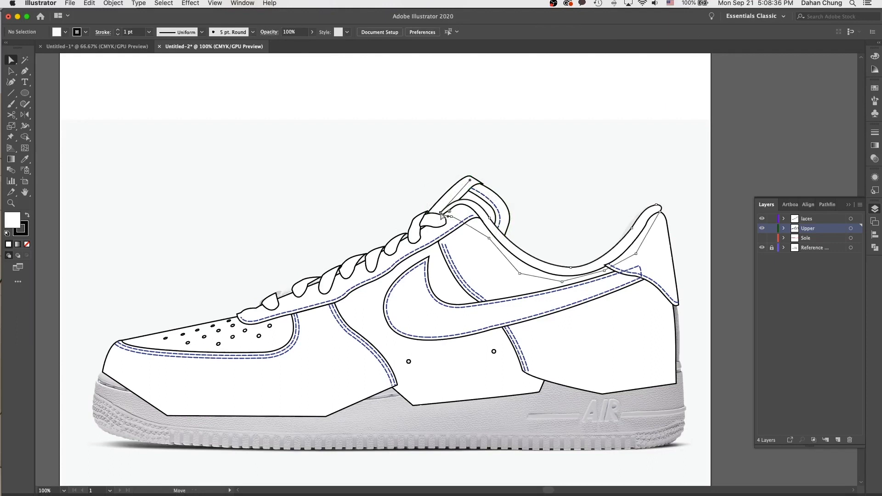
alt+click(468, 182)
alt+click(467, 181)
click(468, 201)
drag(468, 182, 469, 180)
key(a)
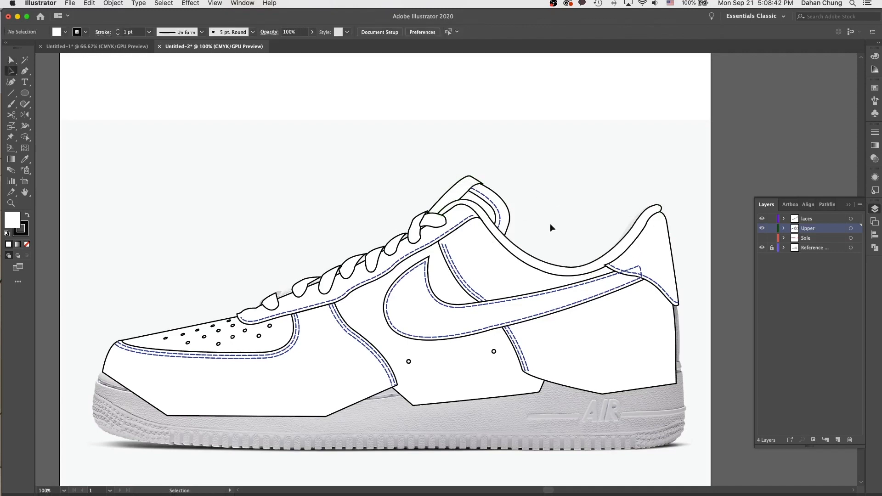
Reshape the collar lining's rounded tip above the heel tab by adjusting its anchor handles
key(v)
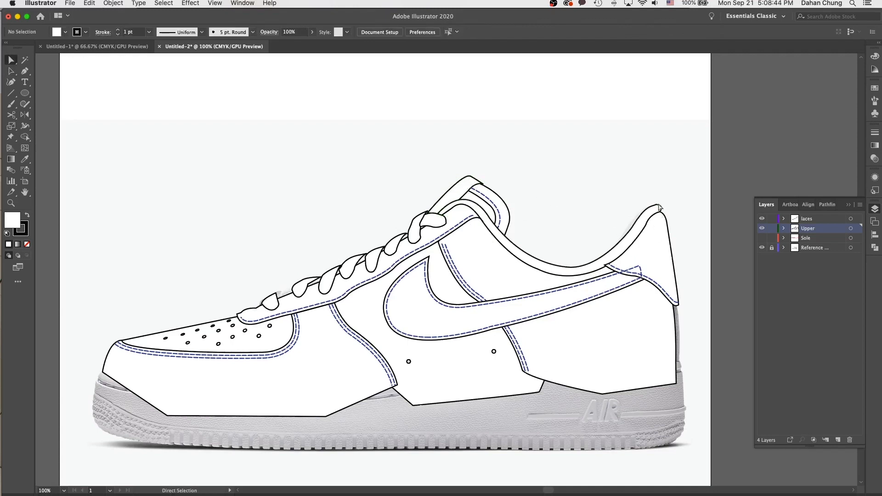
drag(692, 214, 480, 269)
key(super+plus)
key(super+plus)
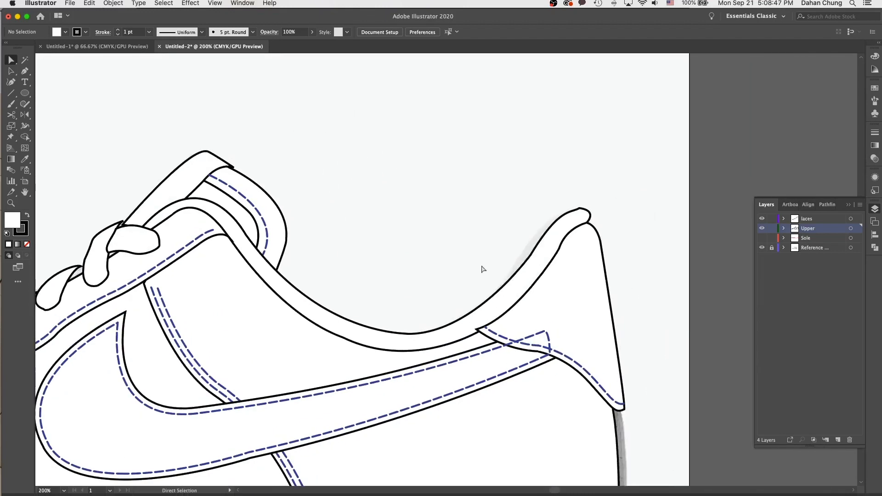
click(581, 212)
mouse_move(560, 207)
mouse_down()
mouse_move(551, 224)
mouse_move(554, 214)
mouse_up()
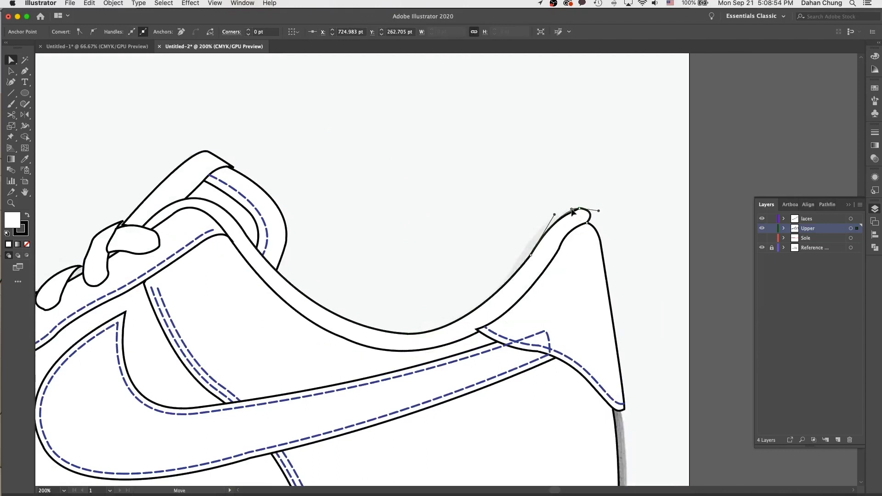
drag(599, 210, 600, 208)
click(593, 212)
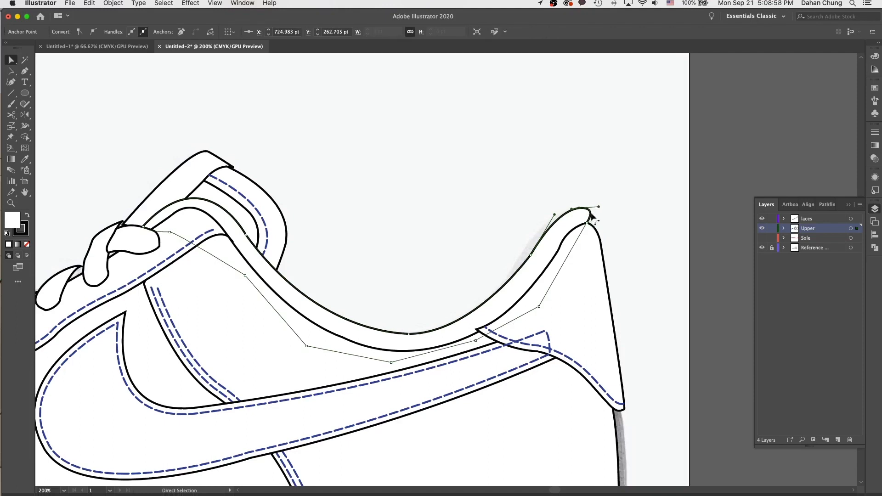
click(618, 218)
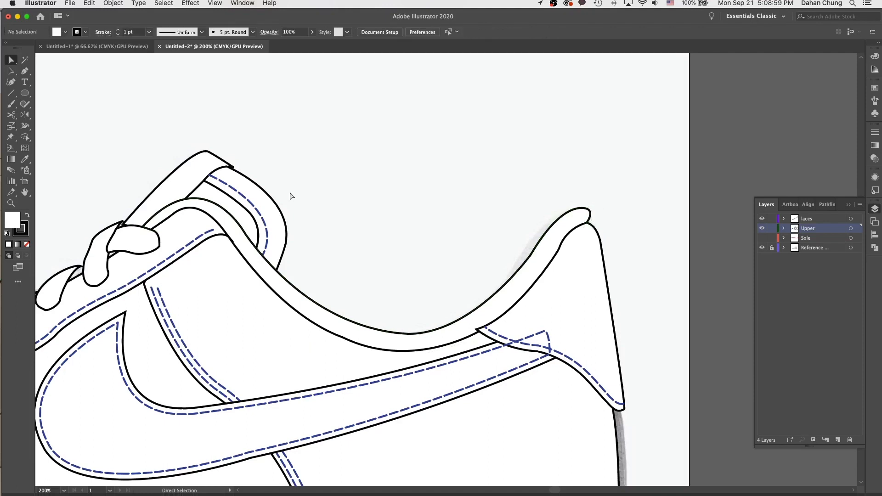
Reshape the upper edge of the heel panel by adjusting its curve handle just below the collar tip
click(478, 332)
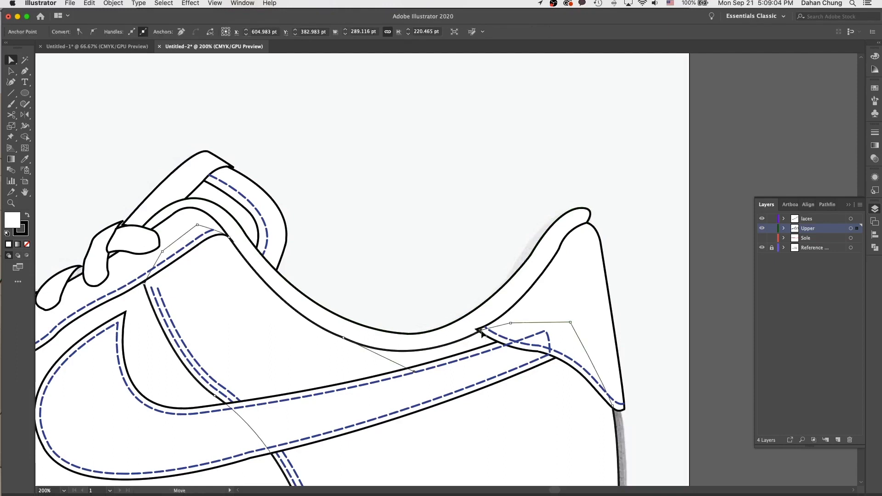
click(559, 250)
drag(559, 251, 574, 227)
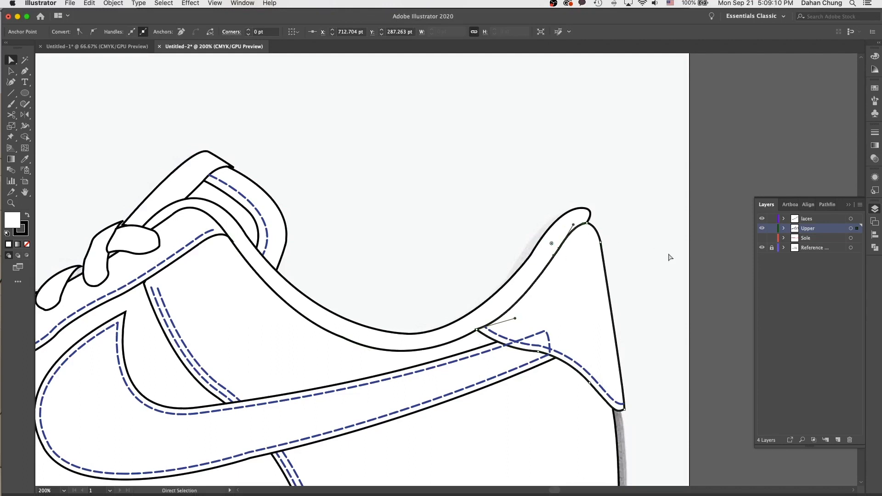
Draw a narrow closed strip down the back of the heel, from beneath the heel panel to the sole, with the Pen tool
key(super+minus)
drag(597, 400, 582, 225)
click(524, 301)
key(p)
click(480, 216)
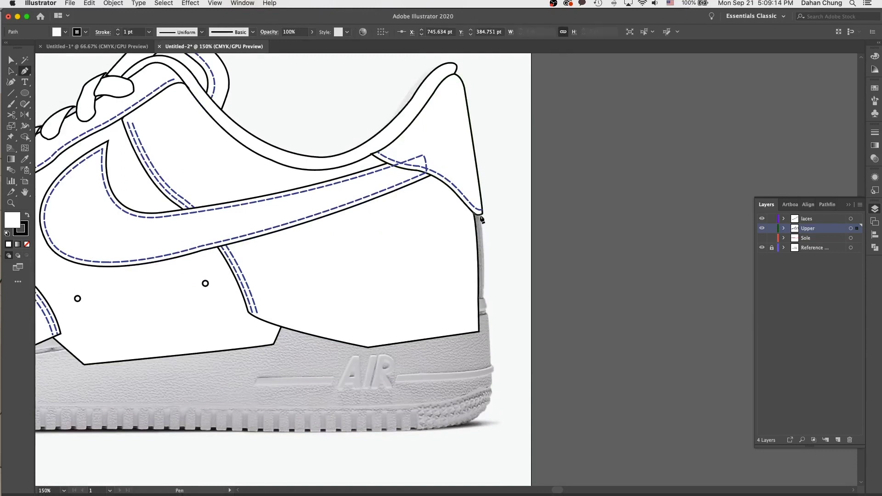
click(480, 216)
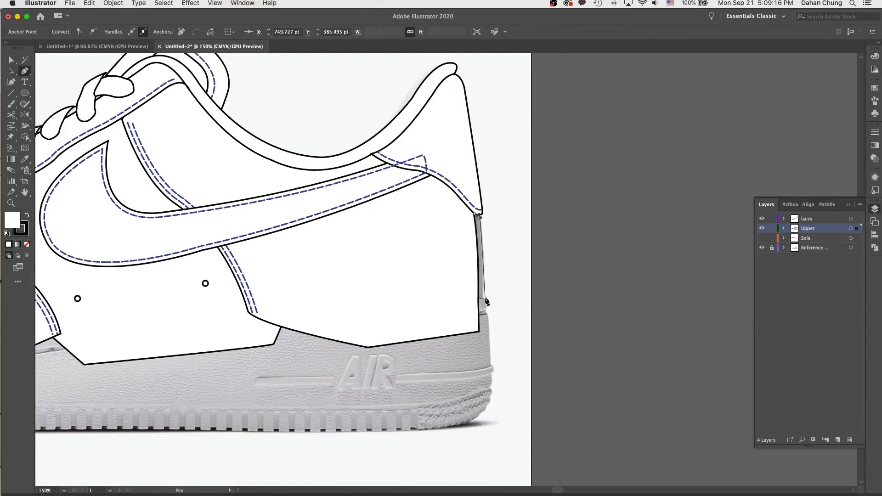
drag(484, 322, 482, 296)
click(481, 296)
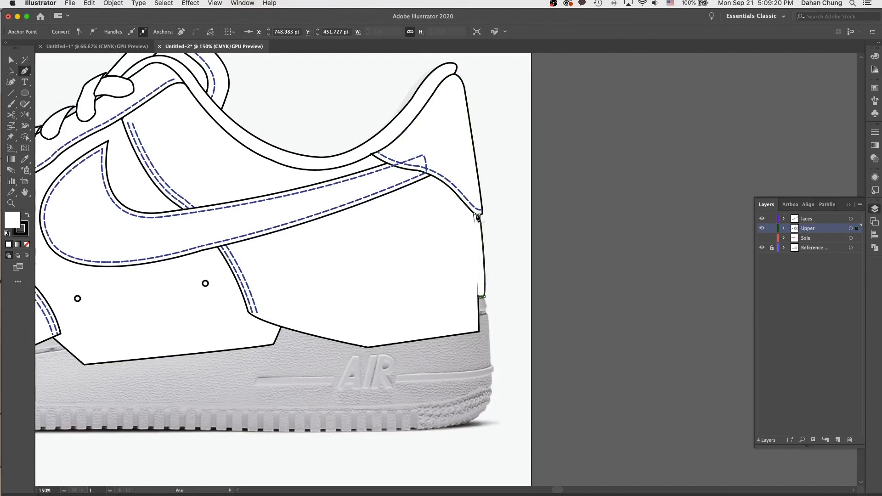
drag(476, 214, 471, 199)
key(a)
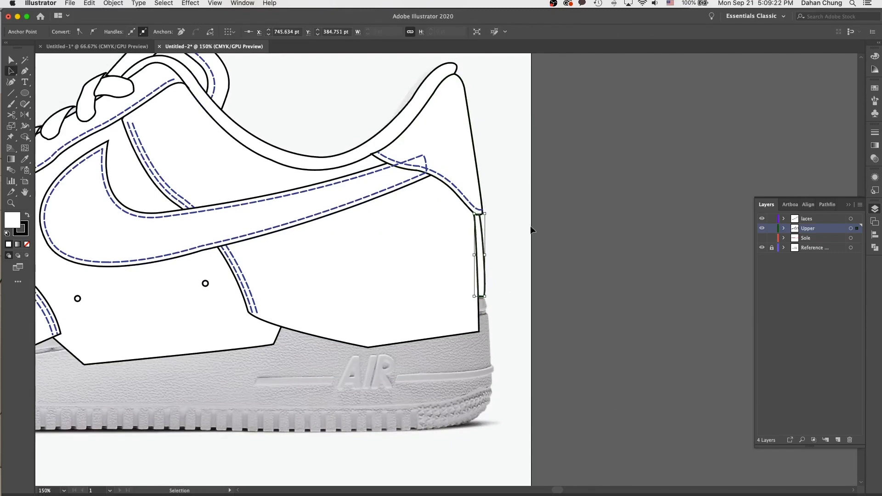
click(508, 270)
key(super+minus)
key(super+minus)
drag(418, 303, 501, 318)
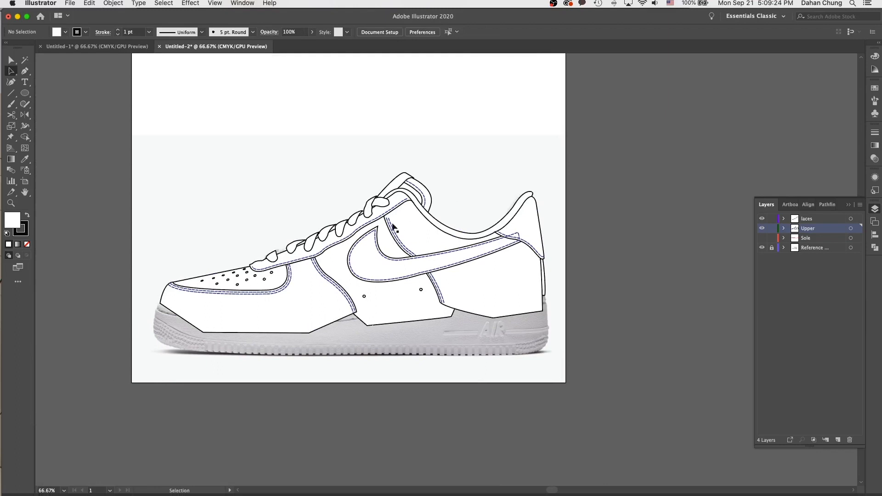
click(388, 218)
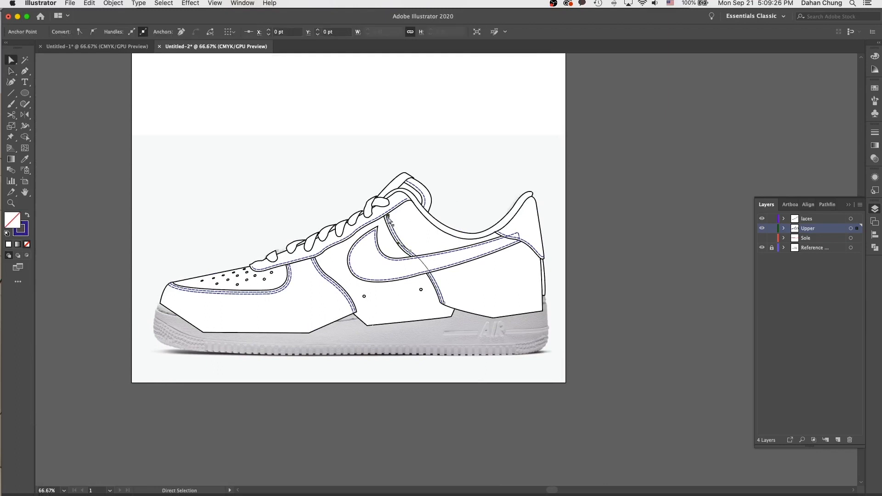
click(455, 203)
key(a)
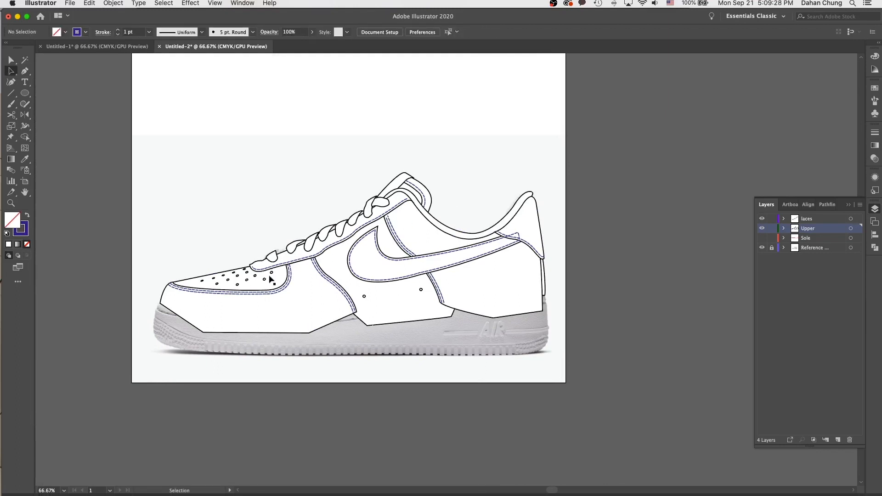
Give the grouped perforation holes on the toe and side a black fill and no stroke
click(269, 283)
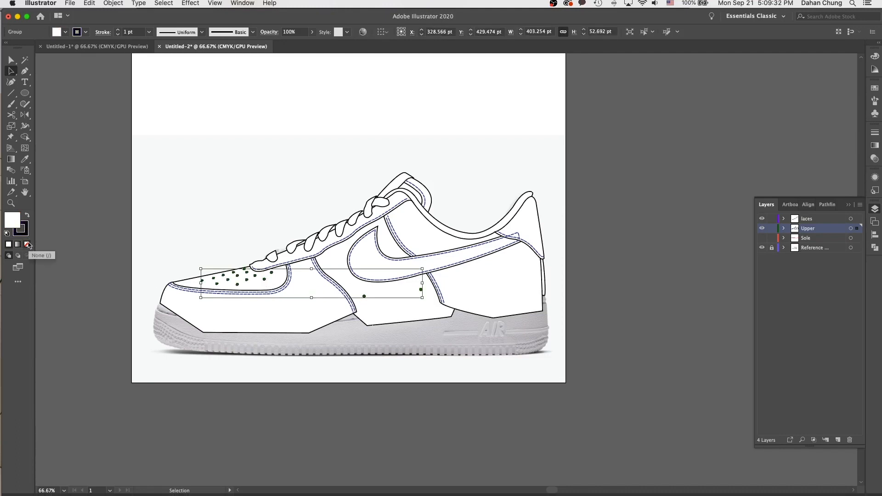
key(shift+x)
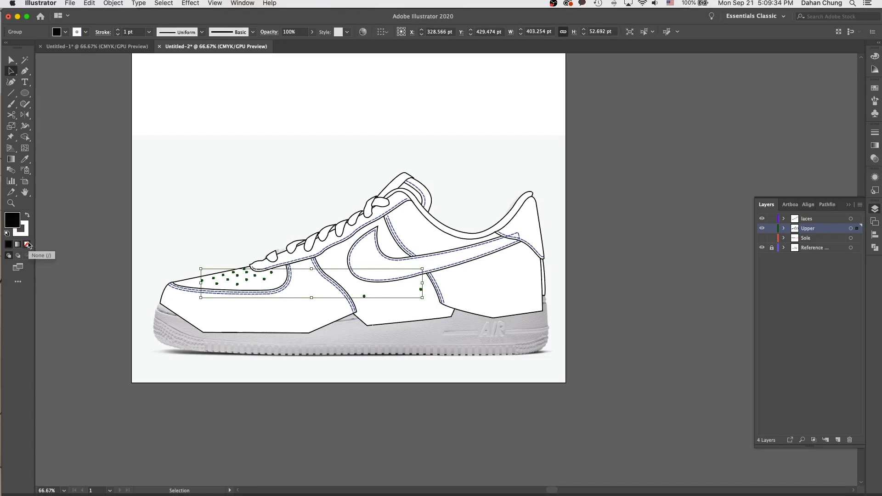
click(21, 235)
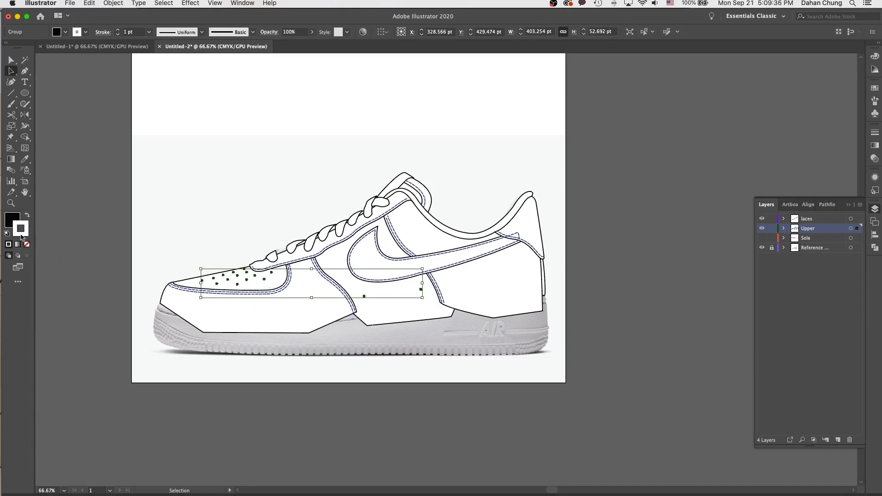
click(28, 245)
click(237, 302)
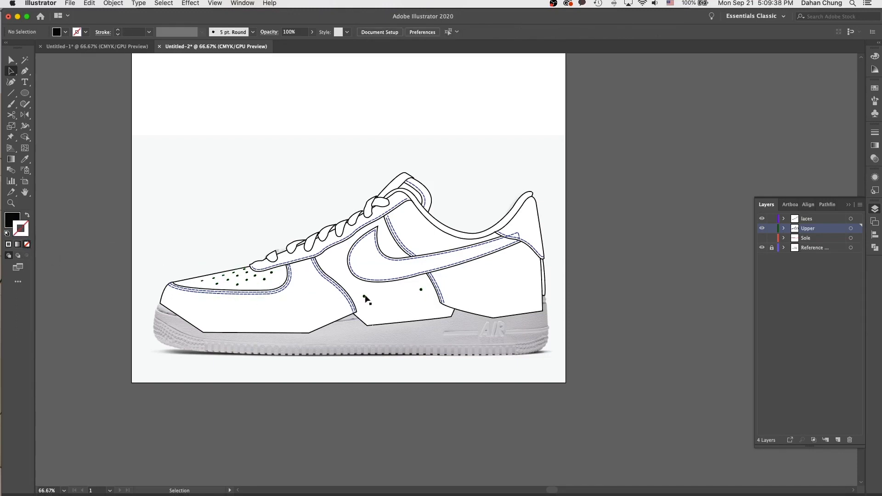
Lock the laces and Upper layers, show the Sole layer, and move it above Upper
click(773, 228)
click(772, 219)
click(762, 239)
click(806, 239)
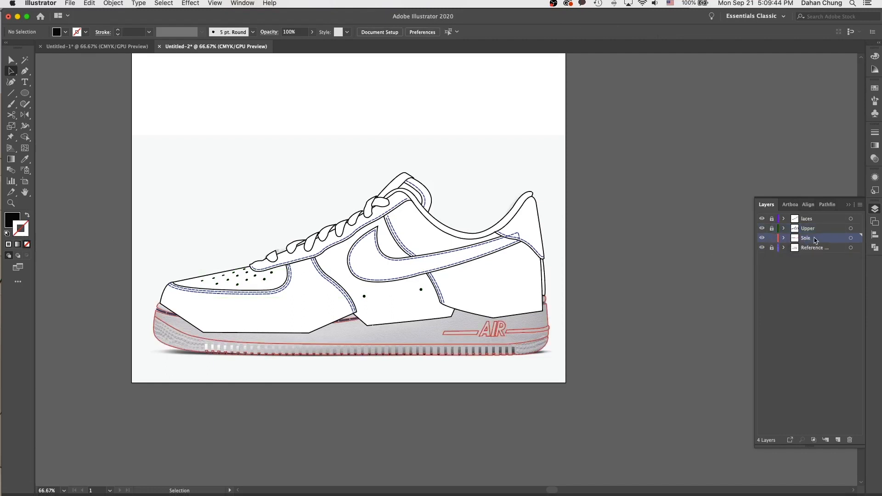
drag(820, 240, 821, 226)
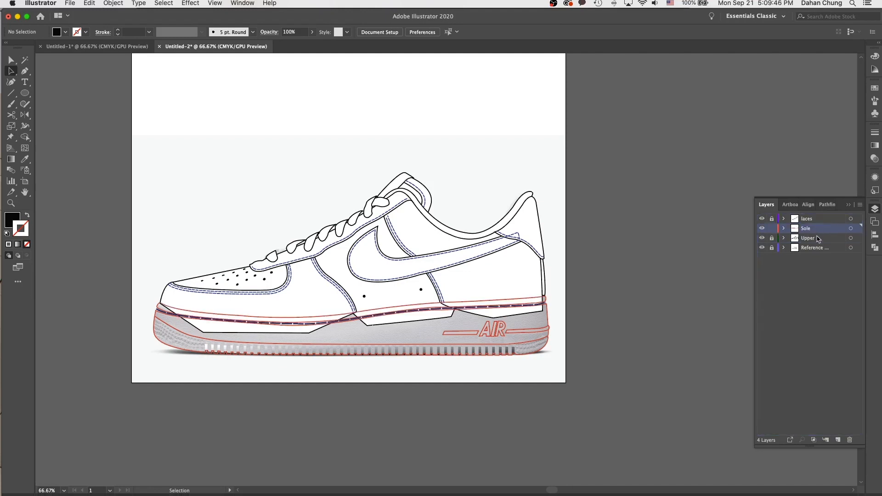
Select the sole's upper strip and main outline and sample the toe panel's white fill and black stroke onto them
key(super+=)
drag(475, 322, 579, 304)
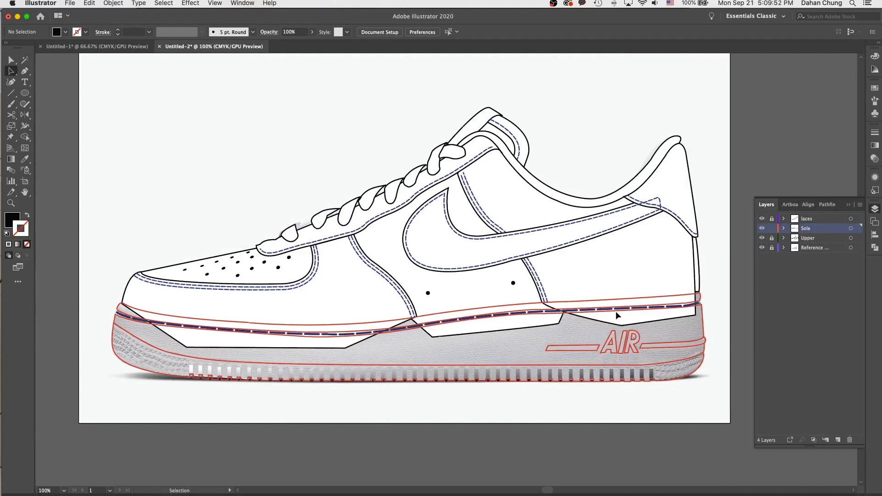
click(292, 325)
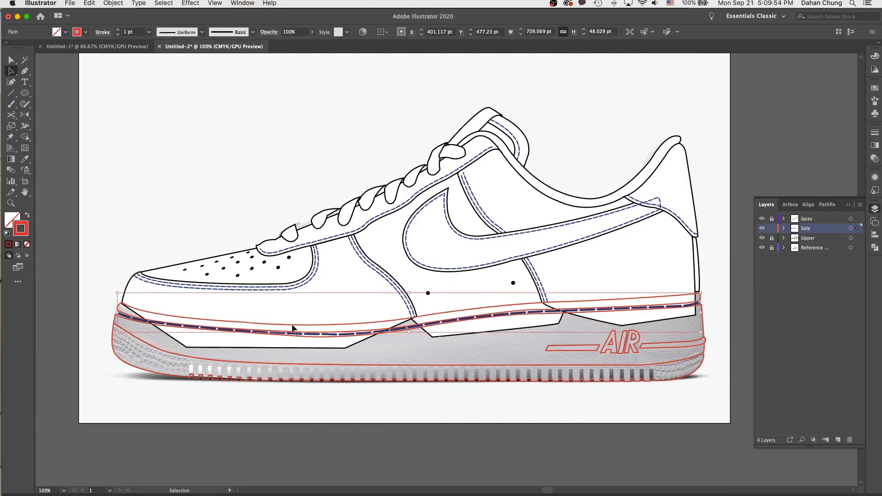
shift+click(115, 354)
key(i)
click(179, 299)
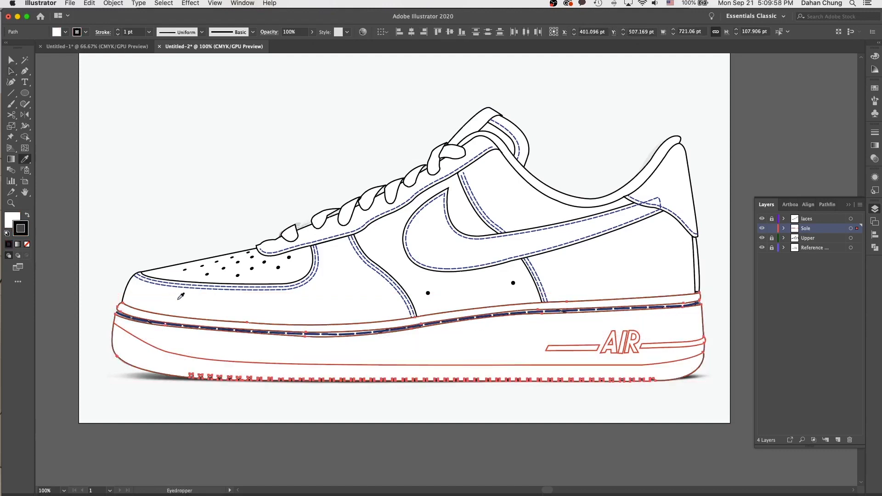
Apply the same white fill and black stroke to the AIR lettering and the bars beside it
key(a)
click(463, 304)
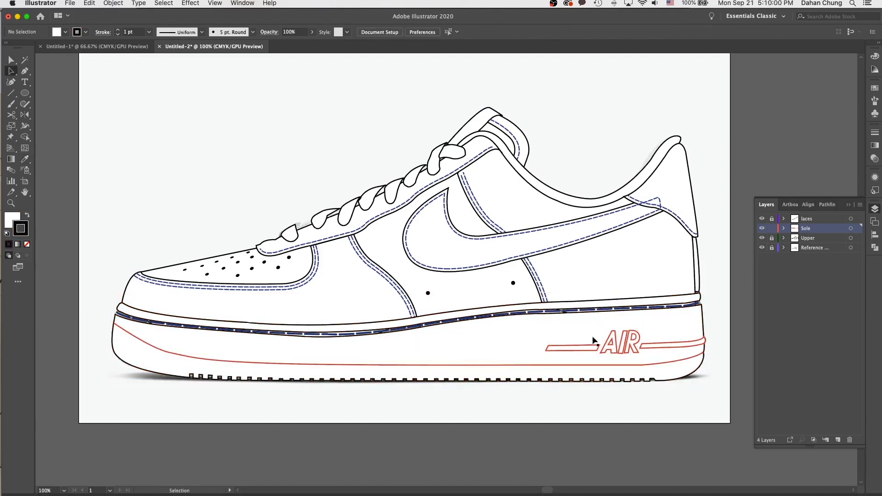
click(577, 352)
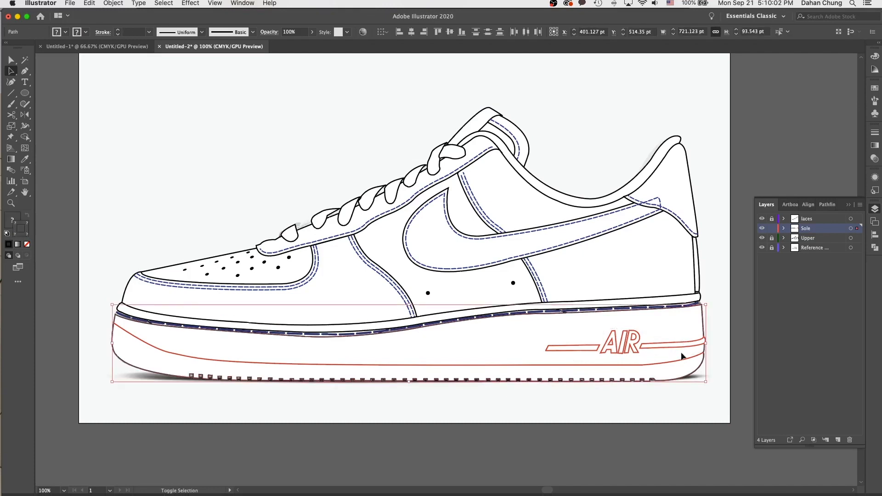
click(731, 316)
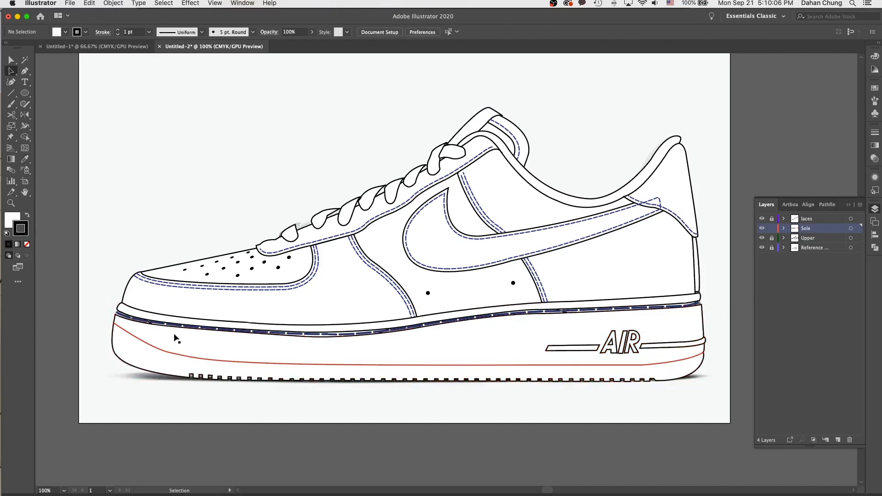
Hide the Reference layer to inspect the gap between the sole strip and midsole at the toe
drag(100, 331, 404, 338)
key(super+equal)
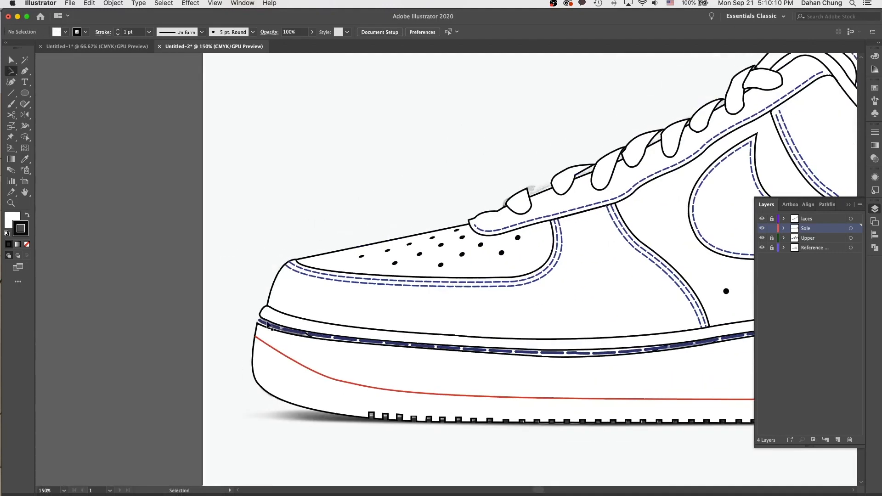
click(762, 248)
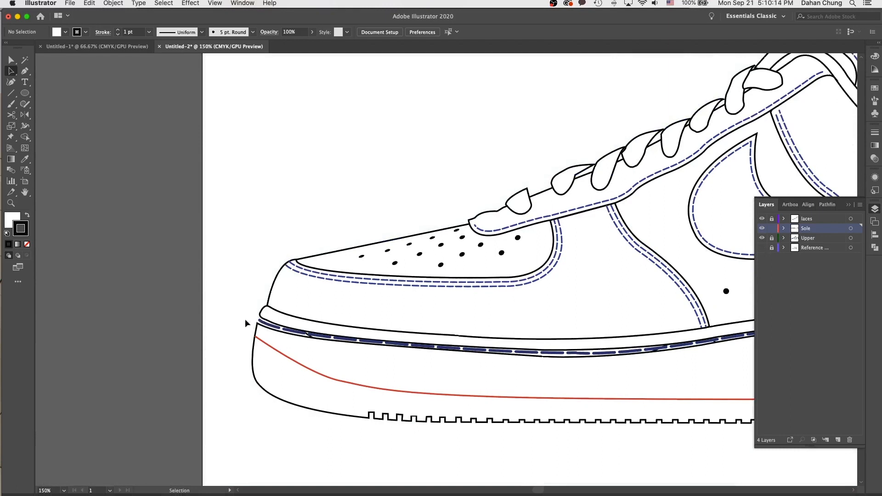
Start a backing shape at the toe's sole gap and run its lower edge across the midsole to the heel
key(p)
click(260, 318)
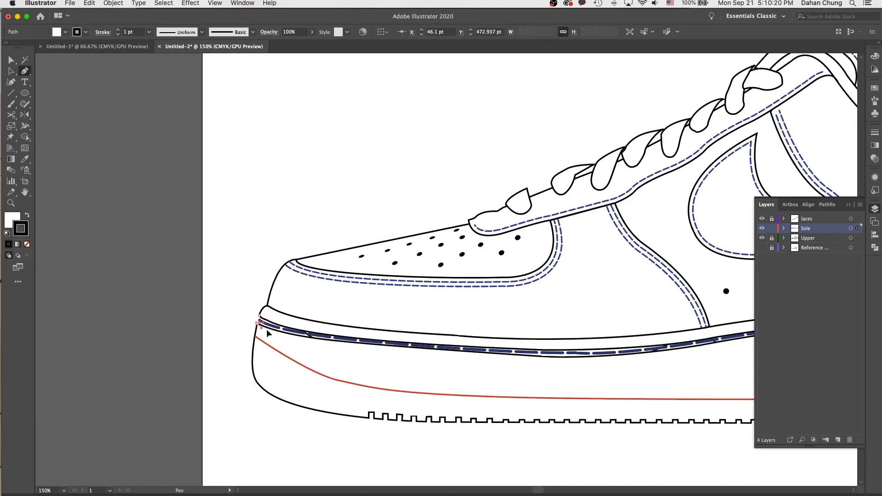
click(259, 323)
click(291, 341)
drag(515, 370, 232, 386)
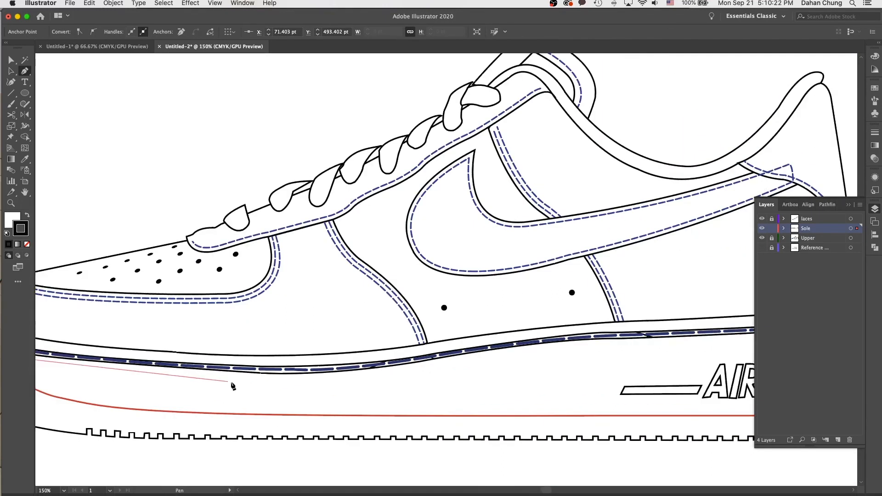
key(super+minus)
drag(415, 377, 29, 410)
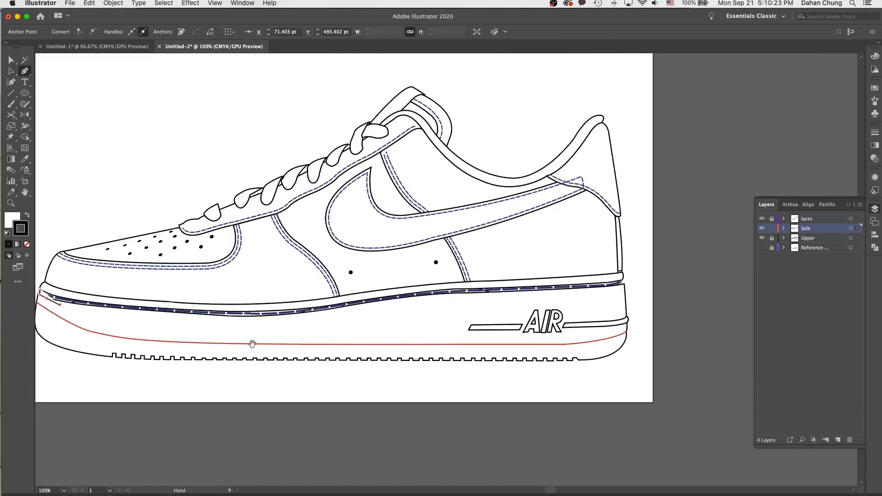
click(189, 335)
click(404, 311)
click(598, 299)
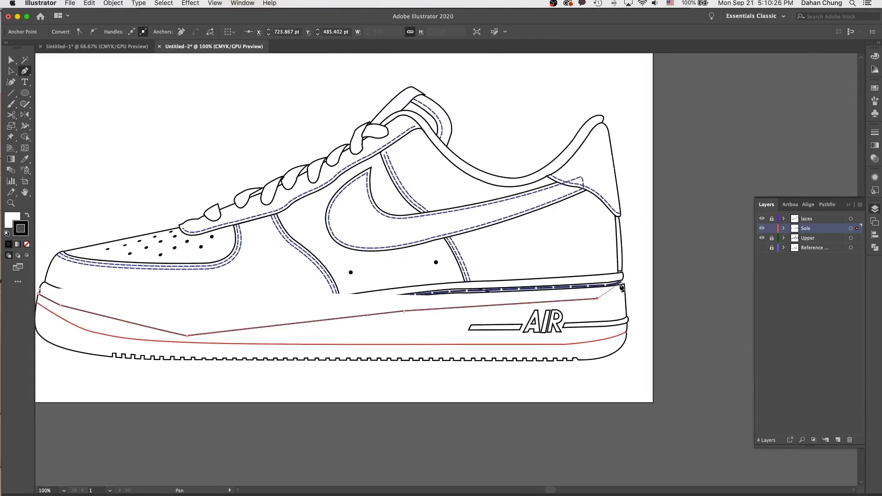
click(622, 280)
key(super+shift+a)
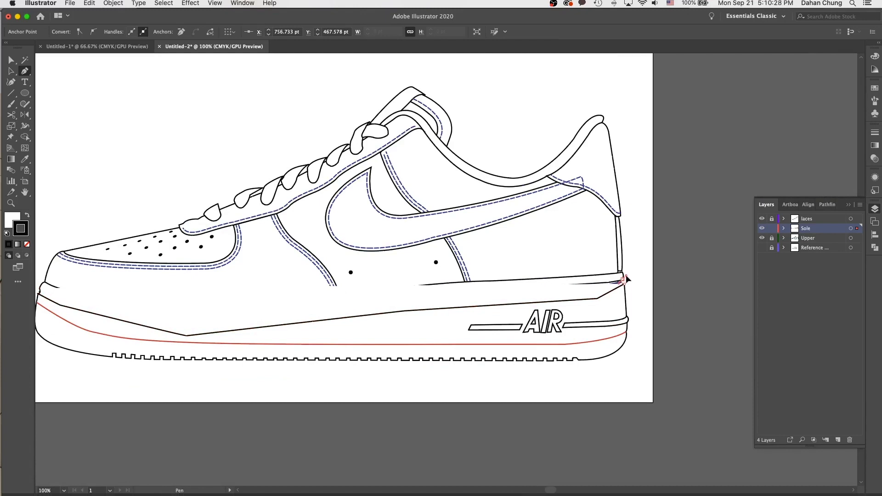
Close the backing shape along the sole's upper strip back to the toe and send it behind the other sole shapes
click(623, 279)
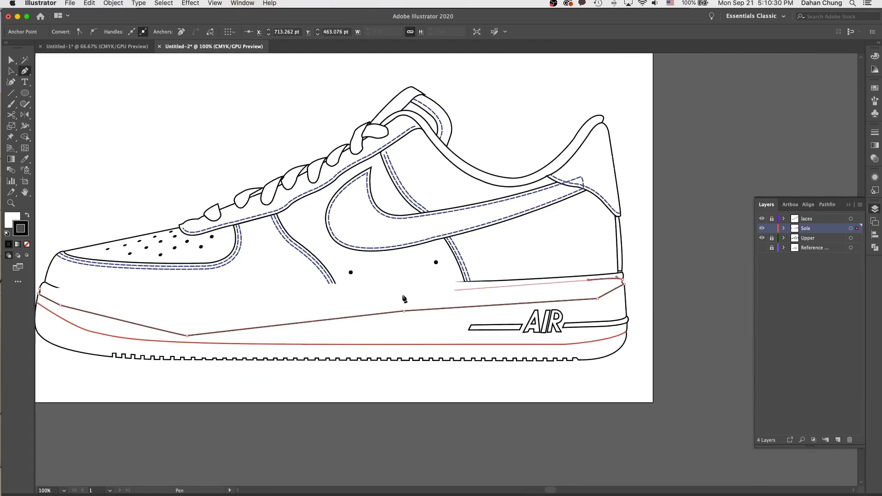
drag(399, 290, 379, 297)
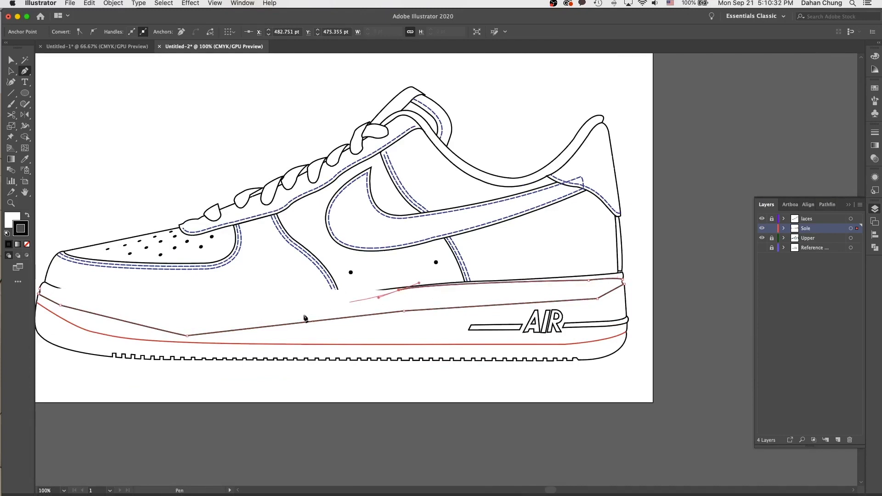
drag(258, 322, 508, 310)
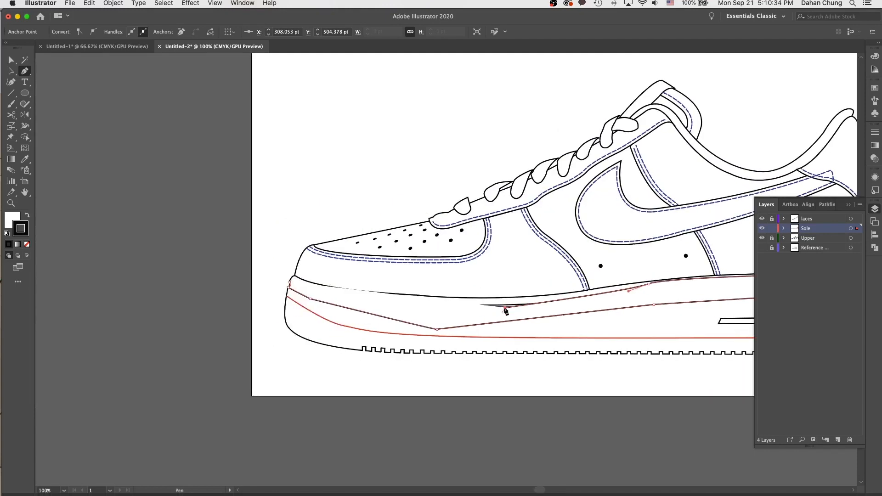
click(527, 301)
click(404, 299)
click(320, 288)
click(290, 282)
click(290, 282)
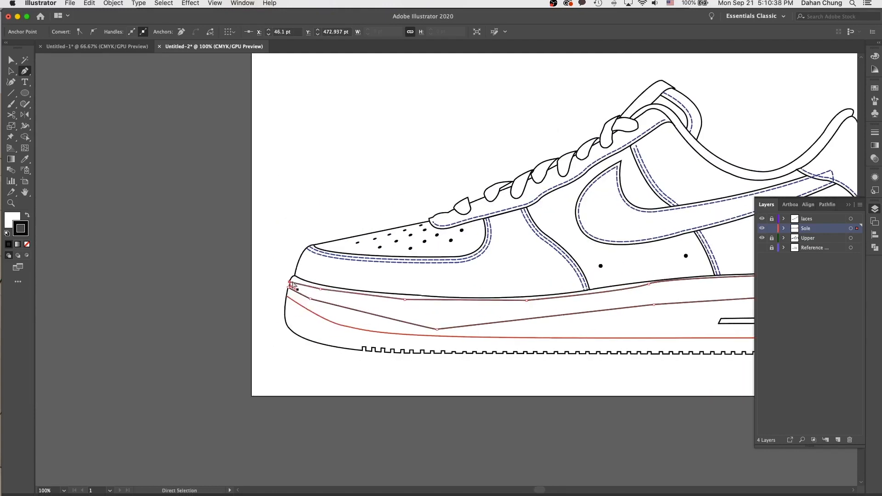
key(shift+super+[)
super+click(351, 206)
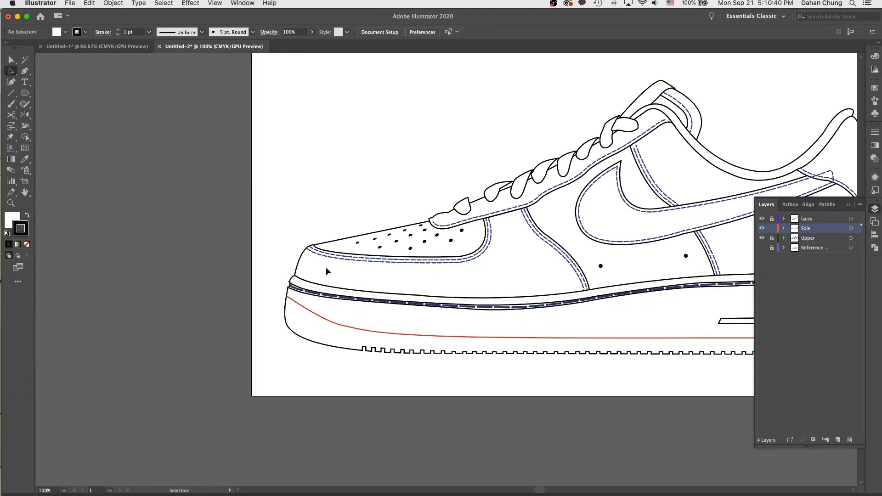
Change the stroke colour of the dashed stitch line along the sole to black
click(299, 294)
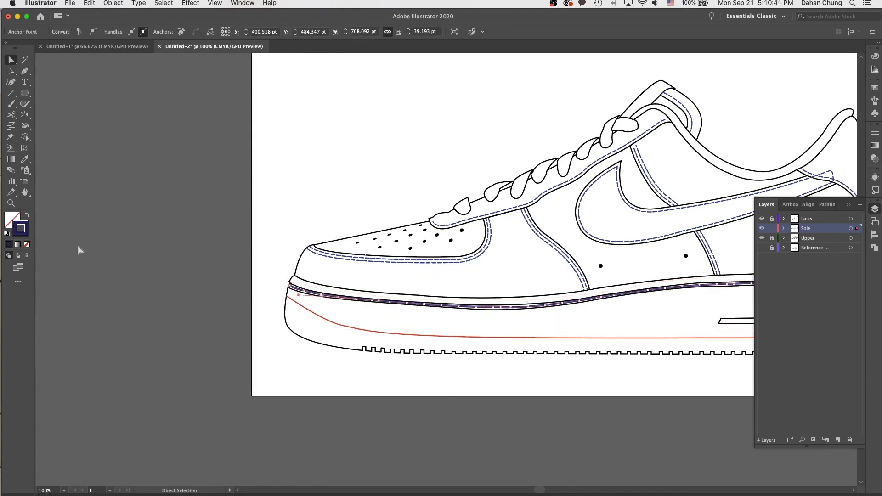
double_click(20, 228)
drag(564, 173, 488, 225)
key(Return)
Smooth the sole's dashed stitch line and the midsole's upper edge beneath the forefoot by adjusting their anchor points and handles
key(super+equal)
drag(357, 254, 359, 256)
scroll(644, 302, right, 10)
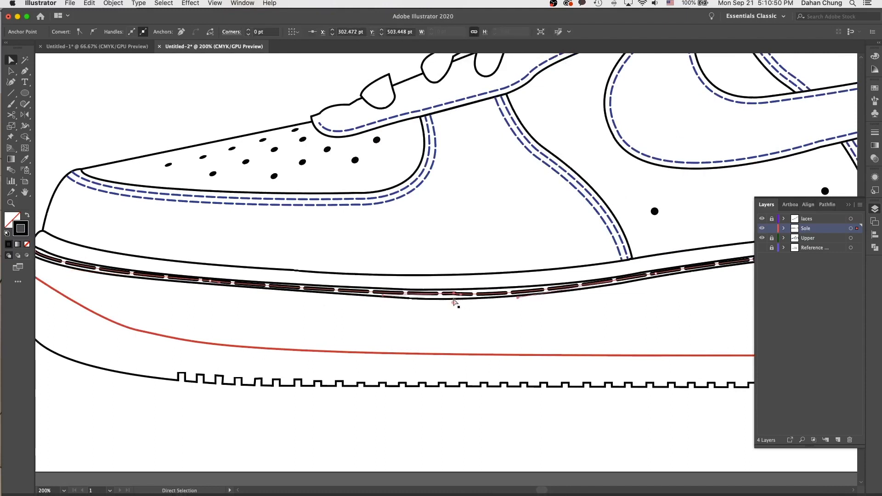
click(454, 298)
drag(409, 299, 394, 298)
drag(489, 305, 494, 302)
alt+click(497, 295)
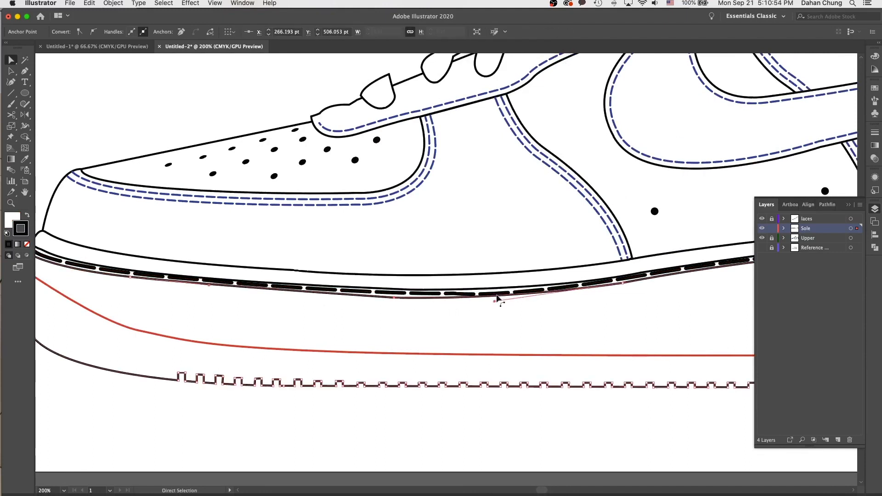
drag(462, 297, 478, 293)
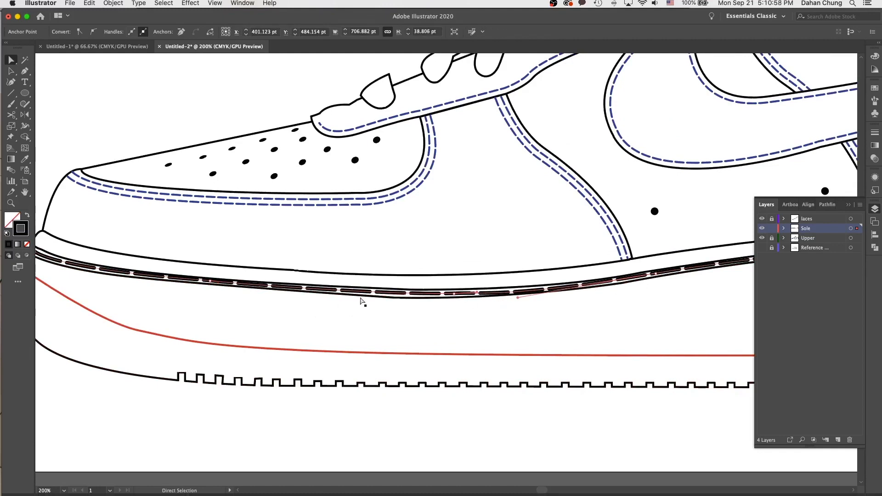
key(super+minus)
key(super+minus)
drag(623, 347, 477, 373)
super+click(635, 319)
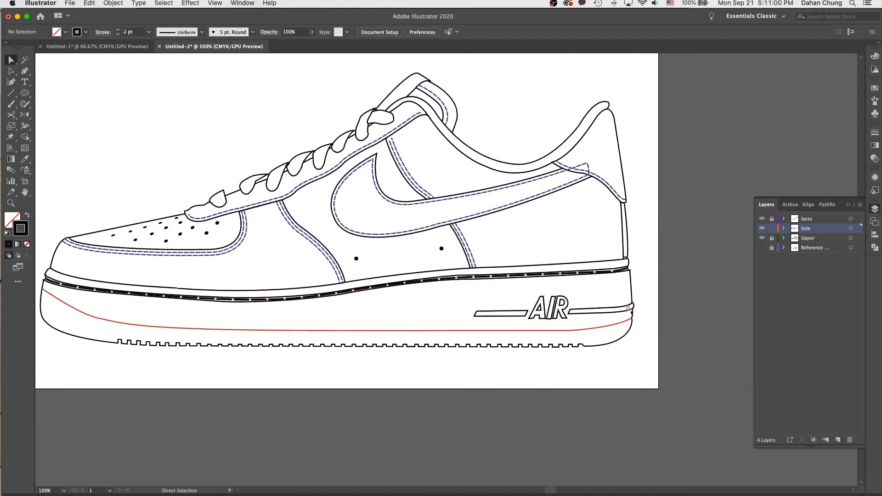
click(618, 275)
click(609, 271)
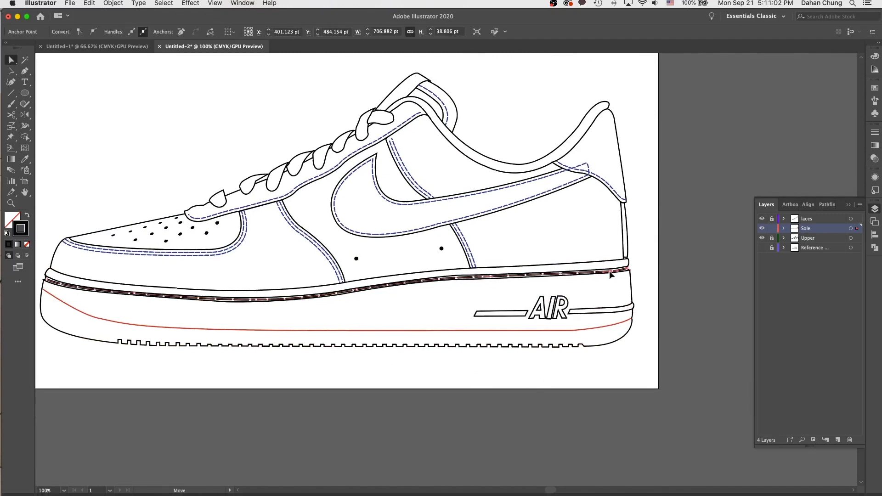
click(517, 313)
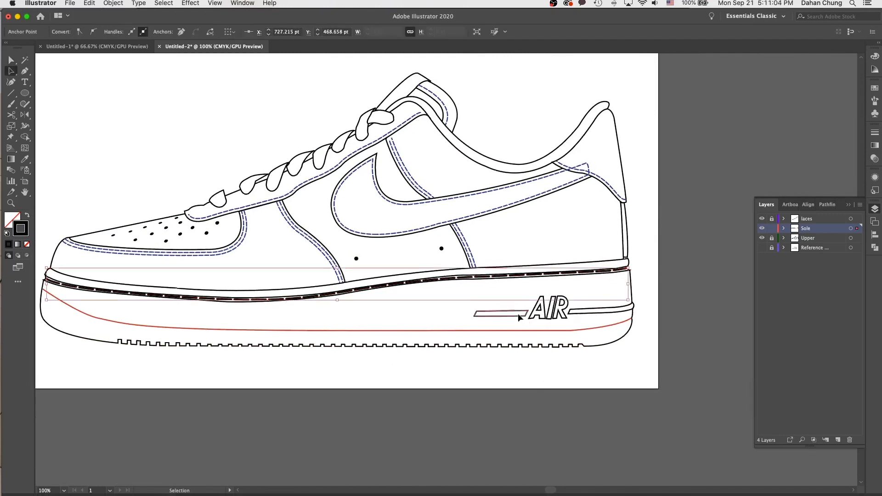
drag(592, 263, 634, 278)
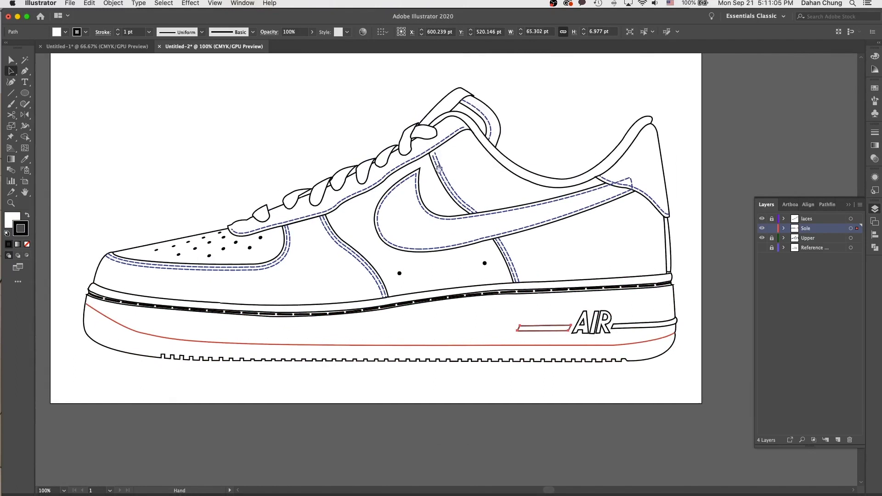
Unlock the Upper layer and change the stroke colour of all the upper's dashed stitch lines to black
click(321, 218)
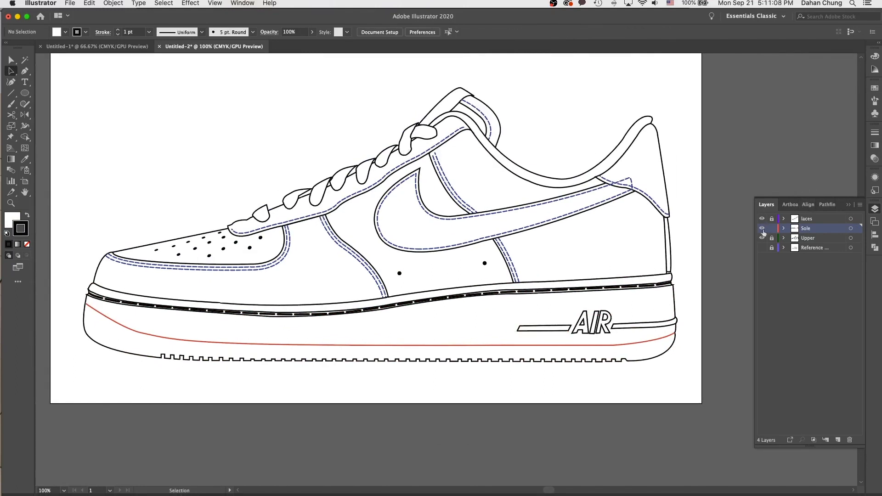
click(324, 215)
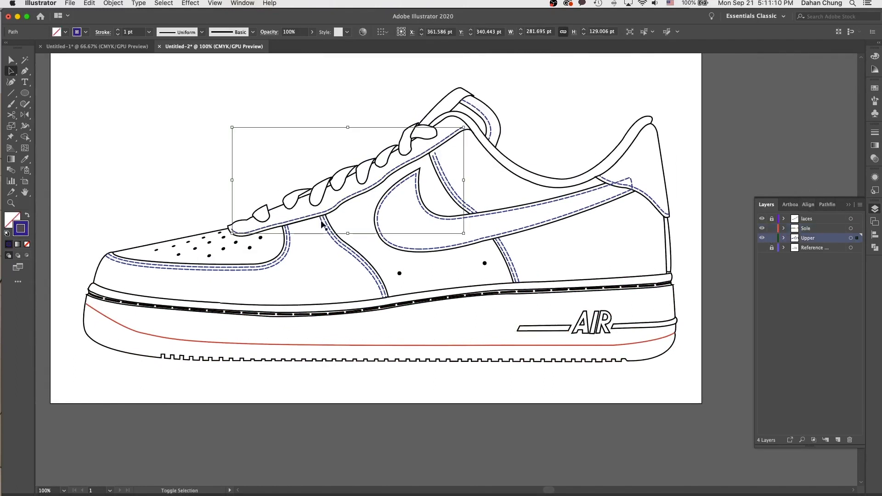
shift+click(287, 234)
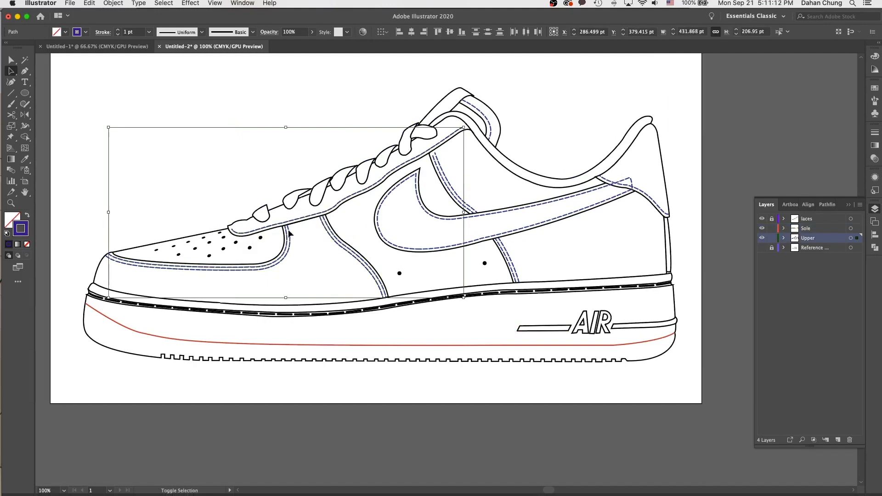
shift+click(427, 186)
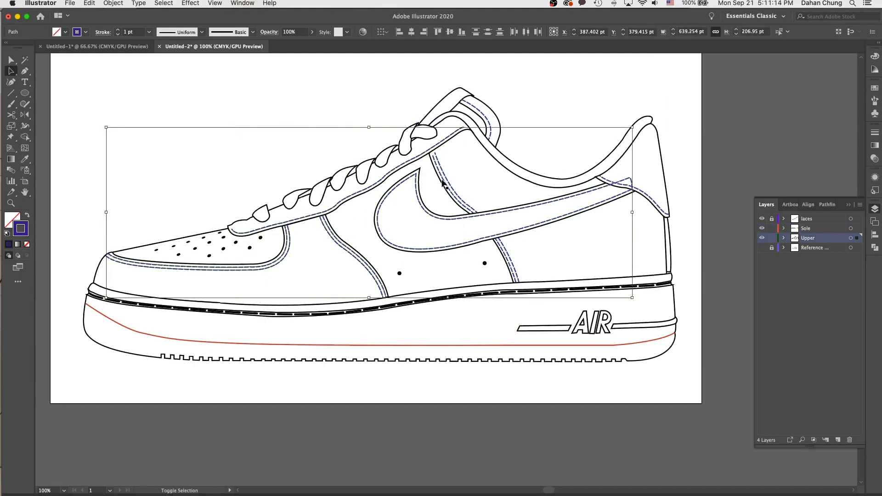
shift+click(490, 126)
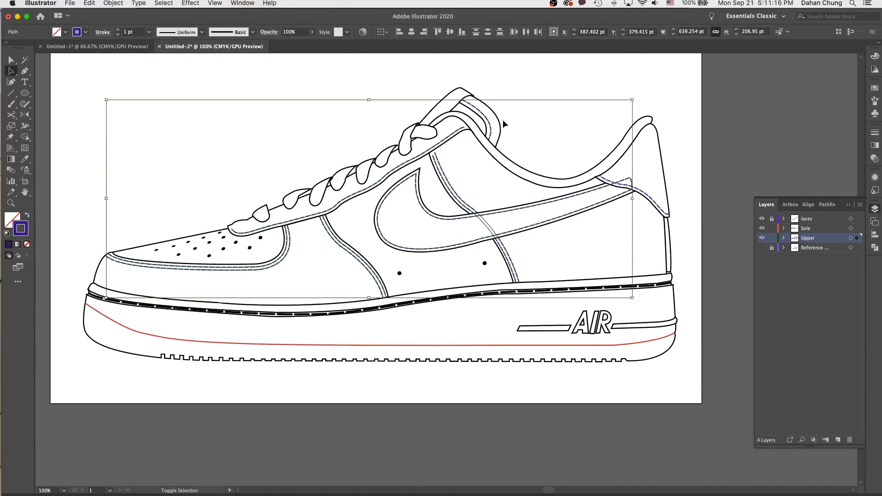
shift+click(623, 185)
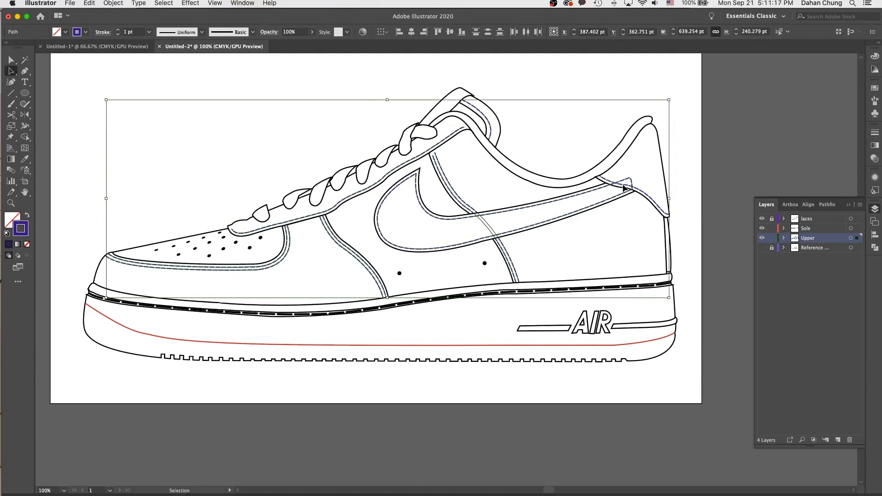
click(86, 32)
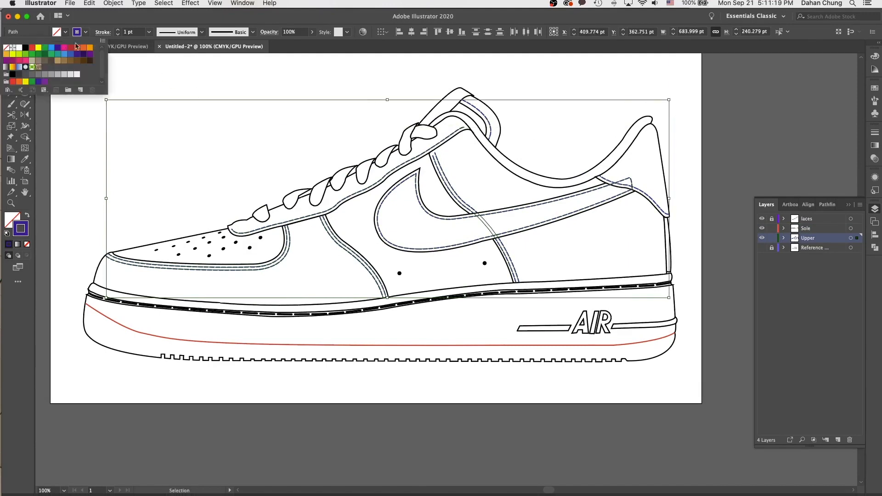
click(25, 48)
click(714, 166)
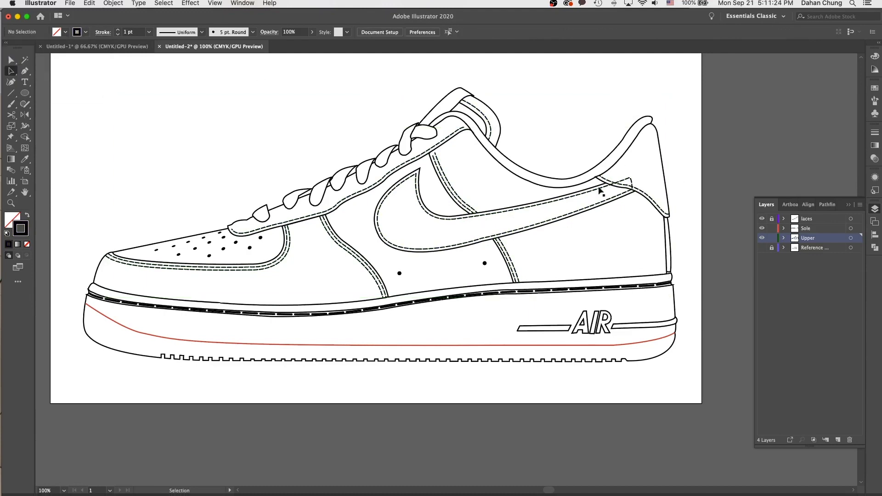
Send the swoosh's dashed stitch line behind the heel panel
super+click(631, 181)
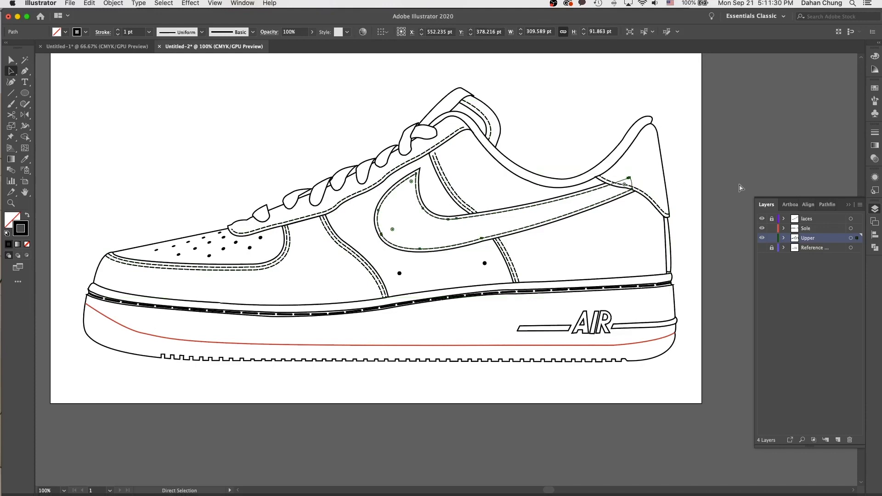
super+click(636, 170)
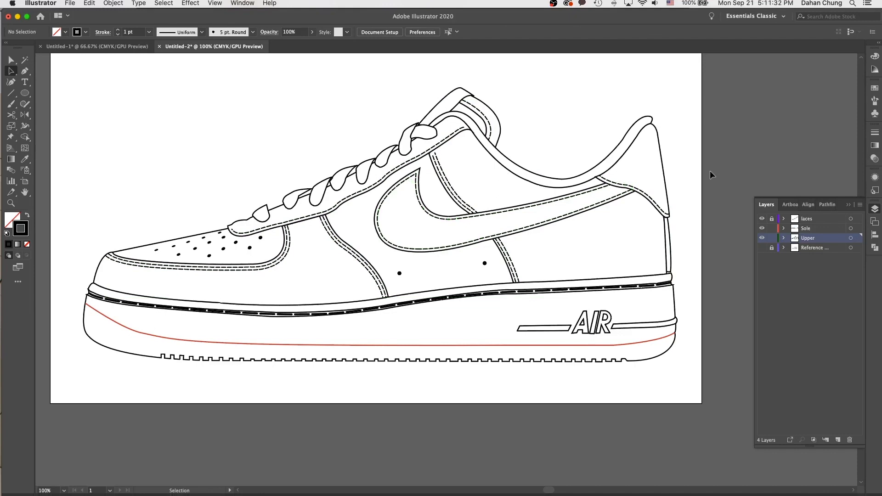
Set the stroke colour of the red contour line along the midsole to black, 000000
key(super+minus)
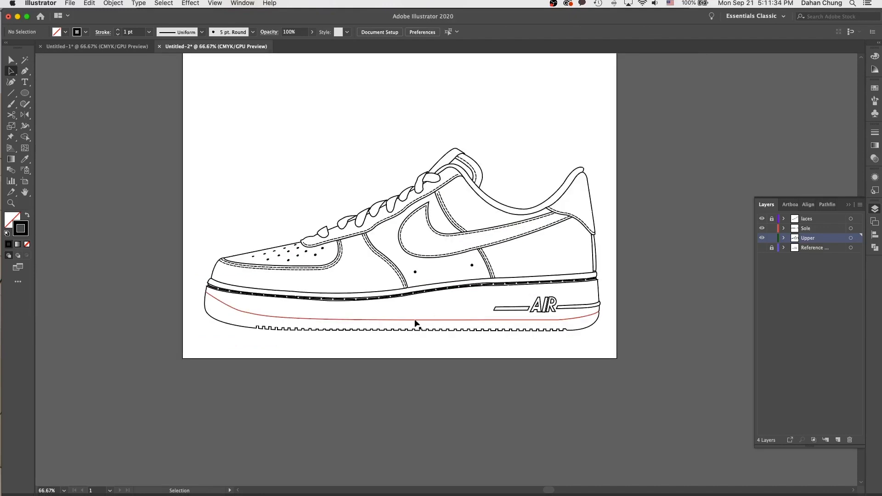
super+click(430, 321)
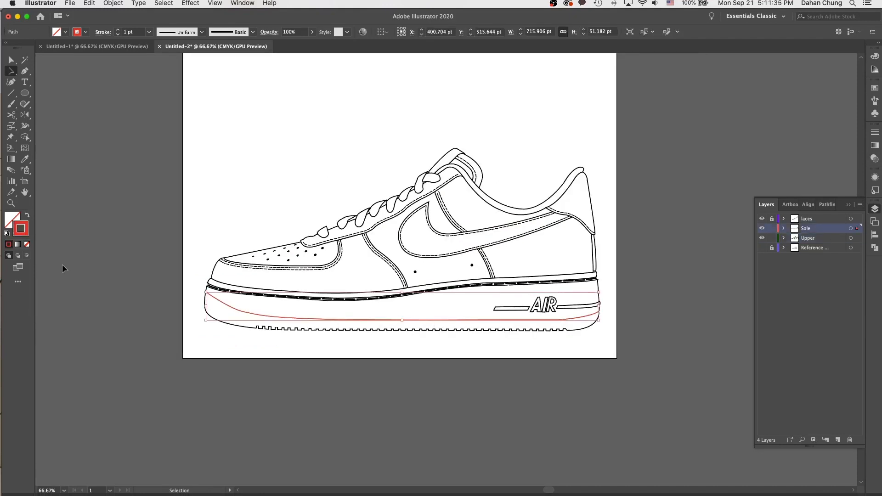
double_click(23, 233)
text(000000)
key(Return)
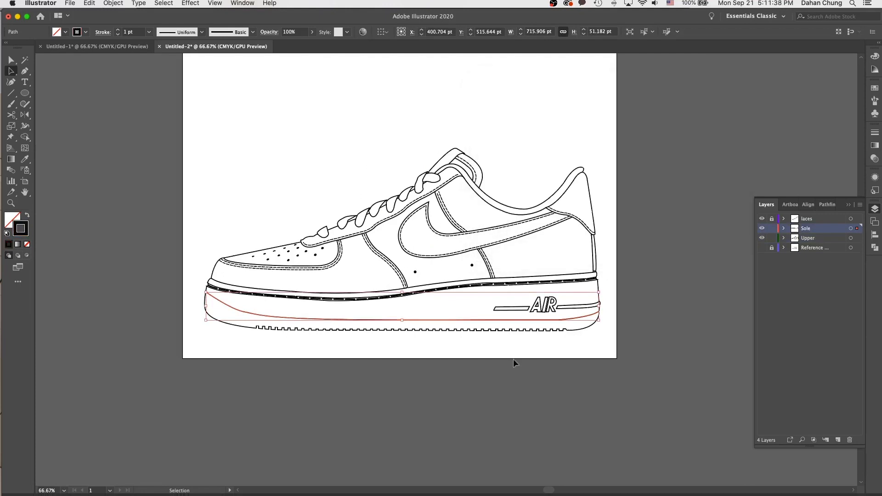
key(super+plus)
super+click(489, 382)
drag(514, 356, 464, 403)
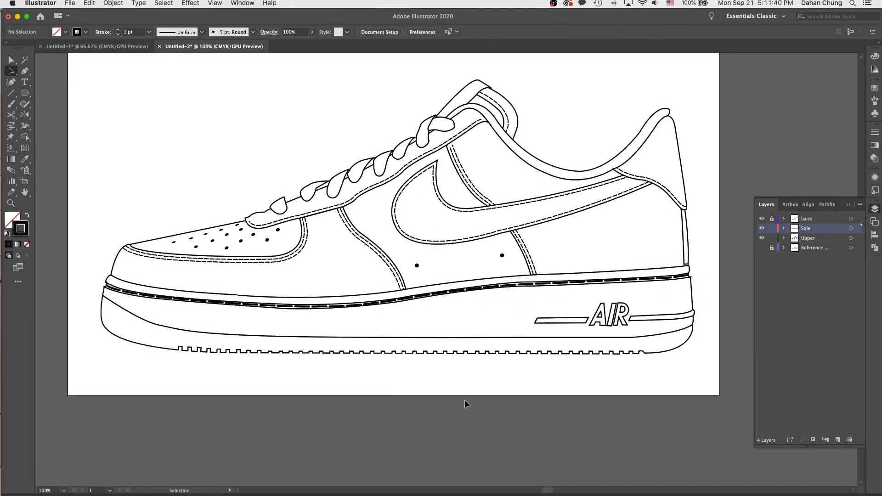
Set the outline stroke of the upper's heel, side, tongue and toe panels to 2 pt
key(super+minus)
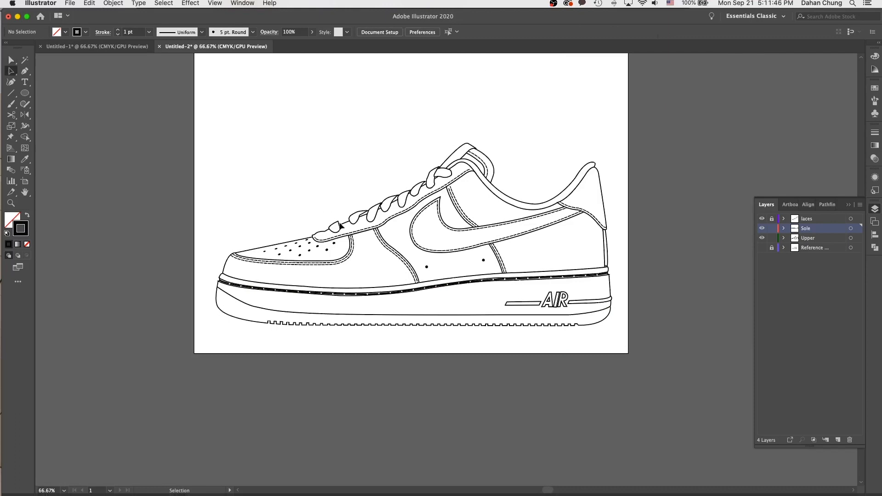
key(super+minus)
key(super+minus)
key(super+plus)
key(super+plus)
scroll(547, 183, up, 2)
click(601, 228)
shift+click(387, 285)
shift+click(520, 266)
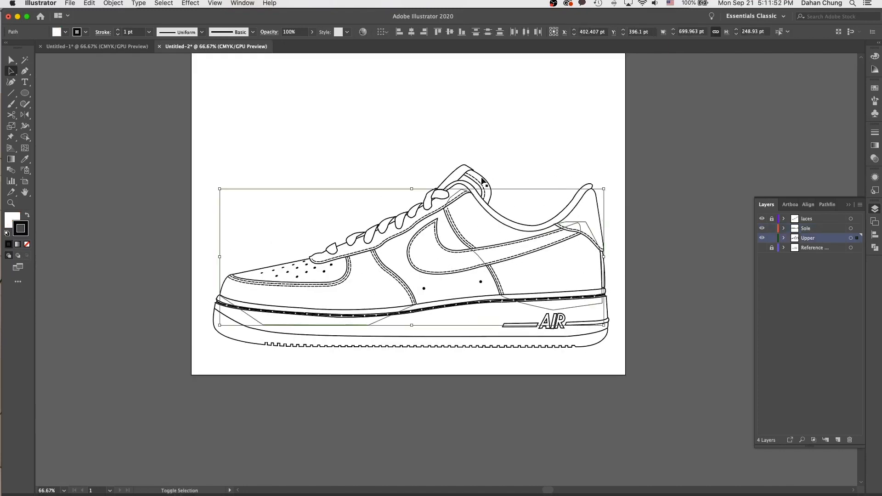
shift+click(452, 174)
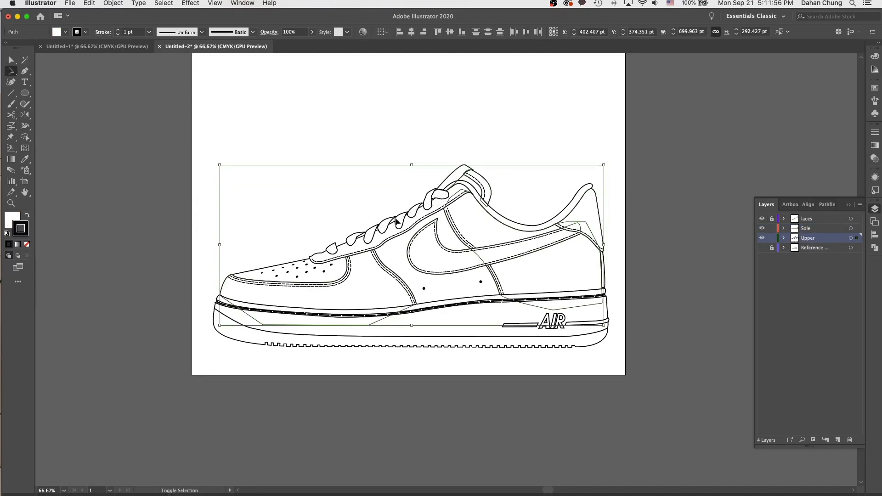
shift+click(255, 274)
click(118, 30)
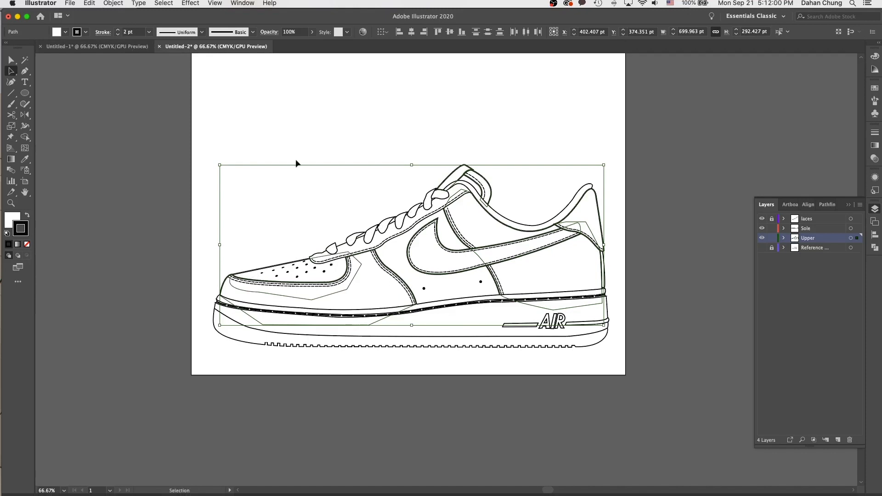
Set the eyestay panel's stroke to 2 pt, unlock the laces layer and give the lace shapes the same stroke
click(295, 166)
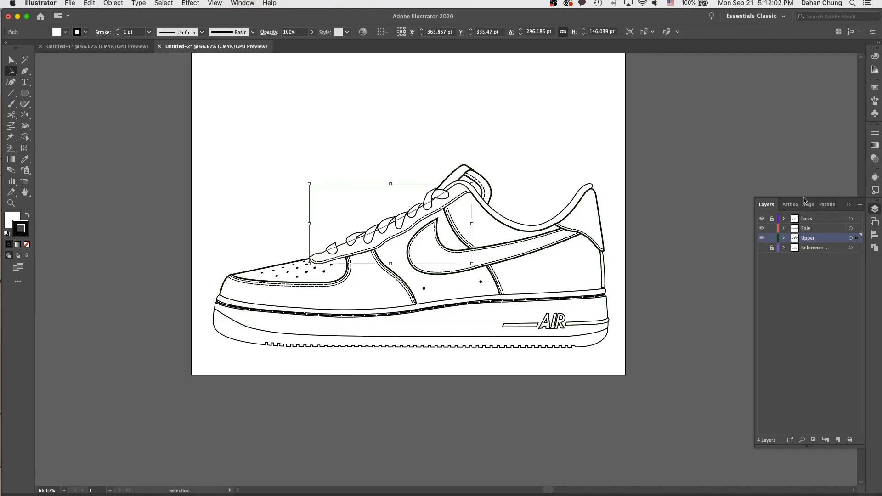
shift+click(384, 225)
click(359, 183)
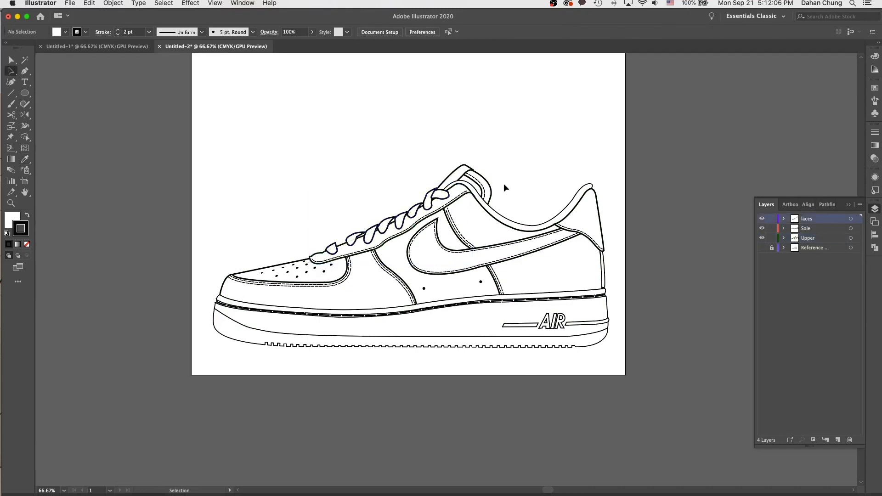
Copy the heel panel's 2 pt outline to the collar shape with the Eyedropper
scroll(503, 183, down, 2)
scroll(503, 183, right, 1)
click(561, 198)
key(i)
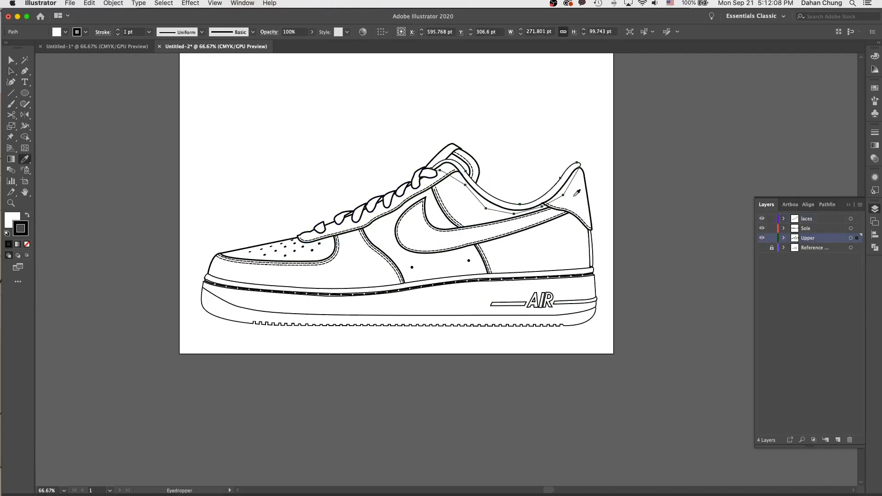
click(573, 196)
key(a)
Apply the upper's 2 pt outline to the sole's upper strip and midsole shape with the Eyedropper
click(625, 258)
click(591, 272)
shift+click(591, 288)
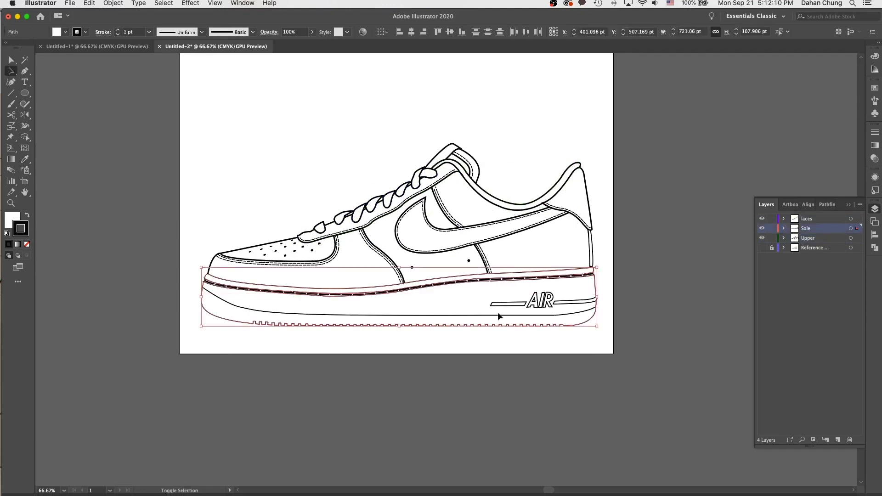
key(o)
key(i)
click(456, 234)
key(a)
click(513, 160)
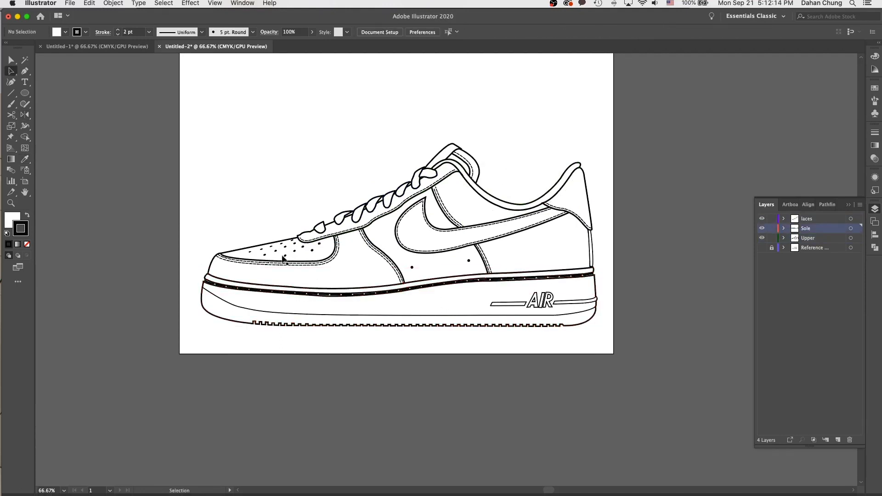
Set the stroke of the dashed stitch lines on the toe, eyestay, swoosh, tongue and heel panels to 0.75 pt
key(super+1)
scroll(381, 275, left, 5)
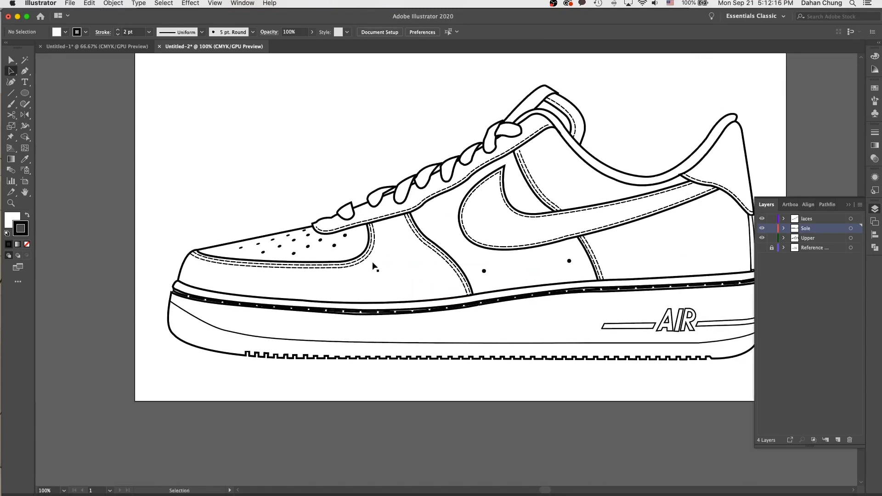
click(358, 263)
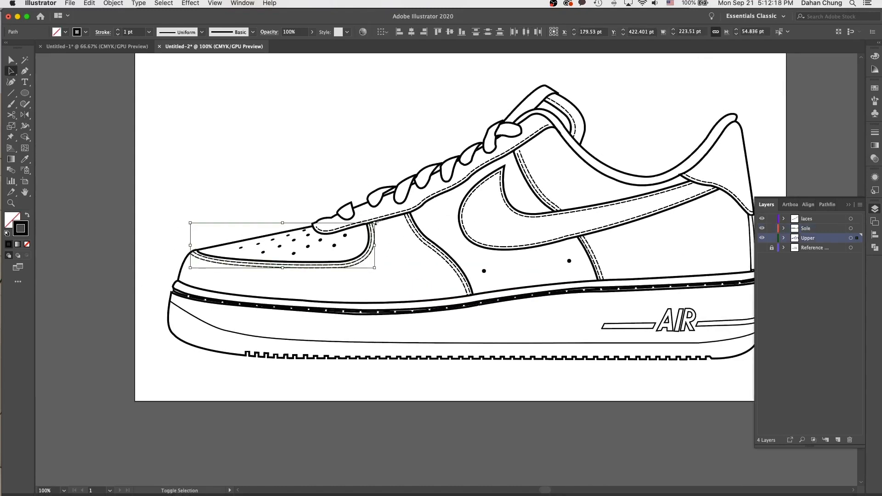
shift+click(412, 228)
shift+click(413, 228)
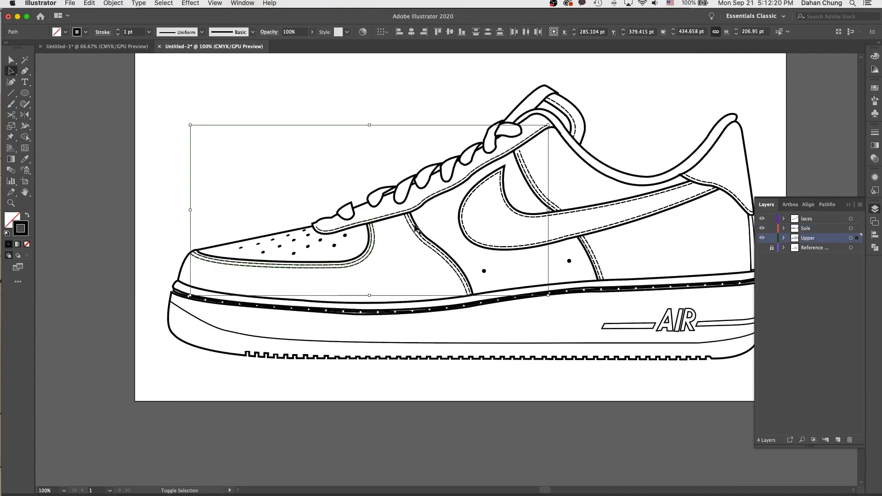
shift+click(530, 181)
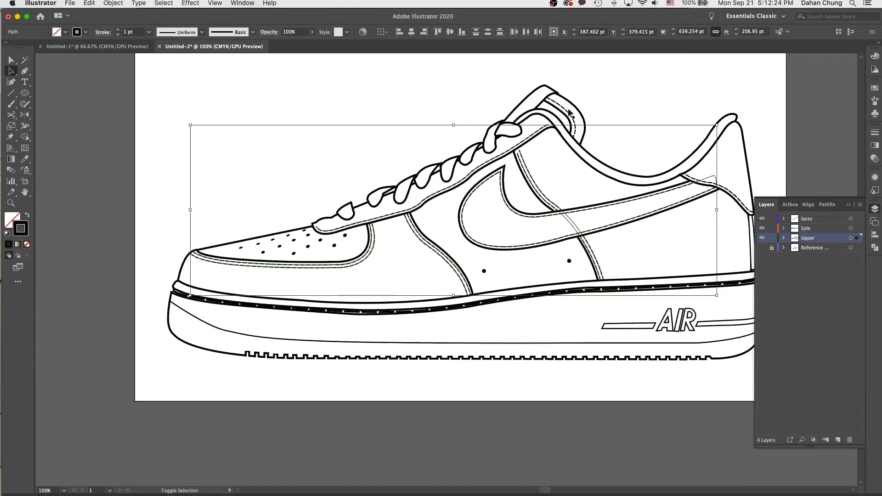
shift+click(567, 113)
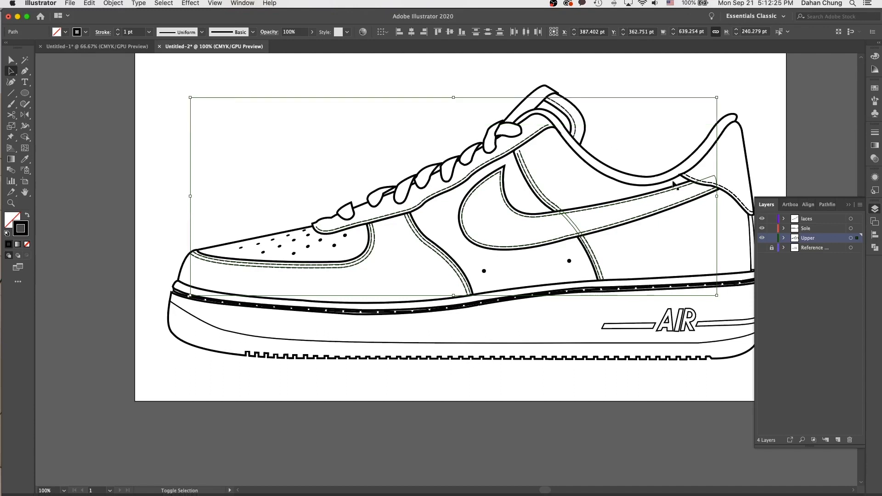
shift+click(730, 193)
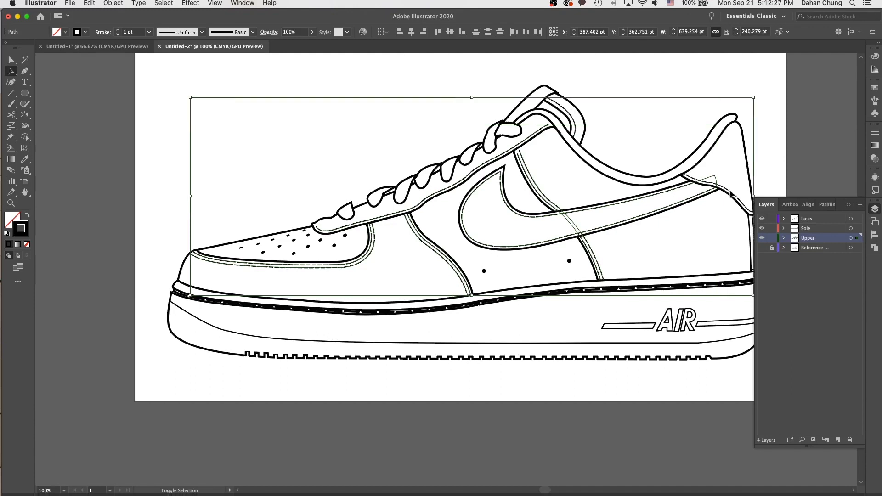
click(149, 32)
click(162, 61)
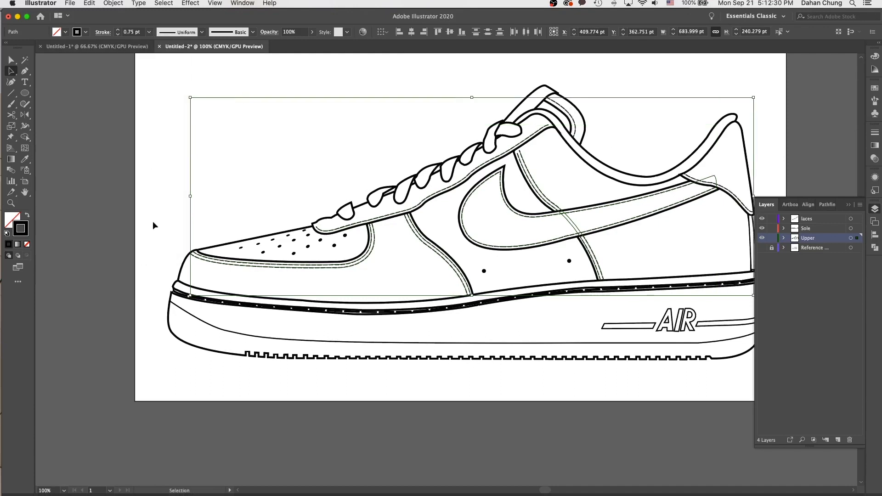
click(154, 224)
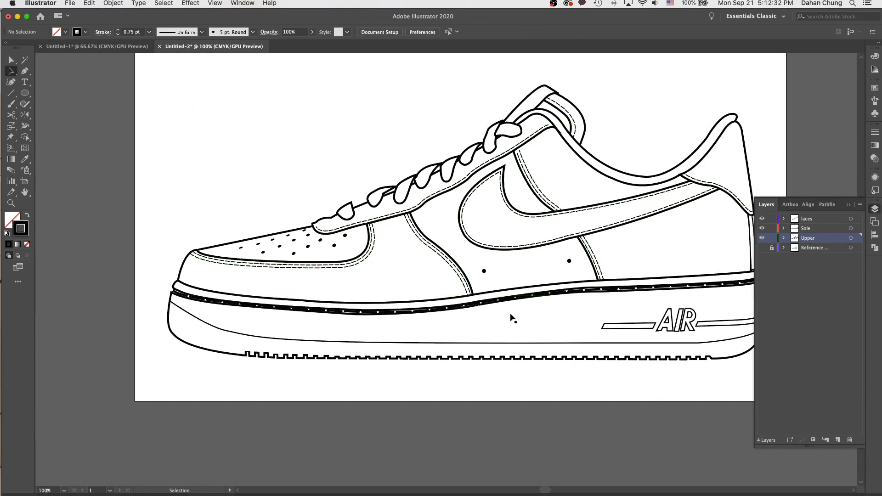
Nudge the top anchor points of the letter I in the sole's AIR logo slightly away from the R
key(super+minus)
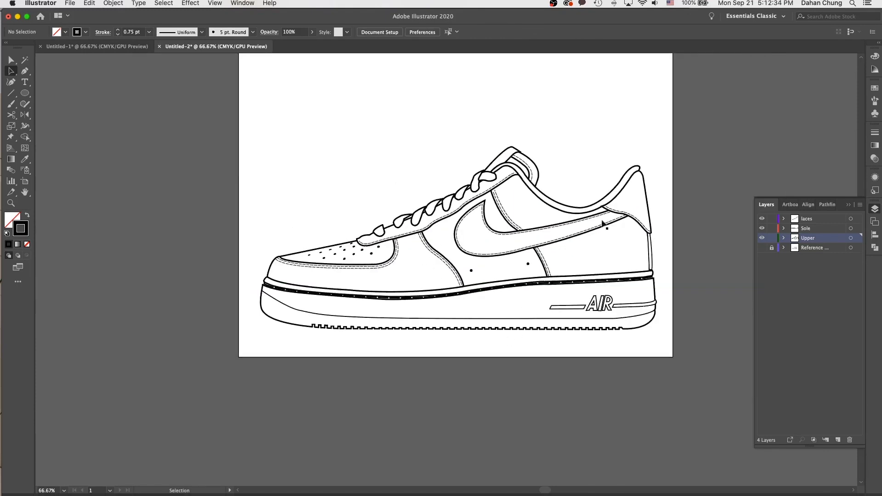
drag(603, 137, 568, 169)
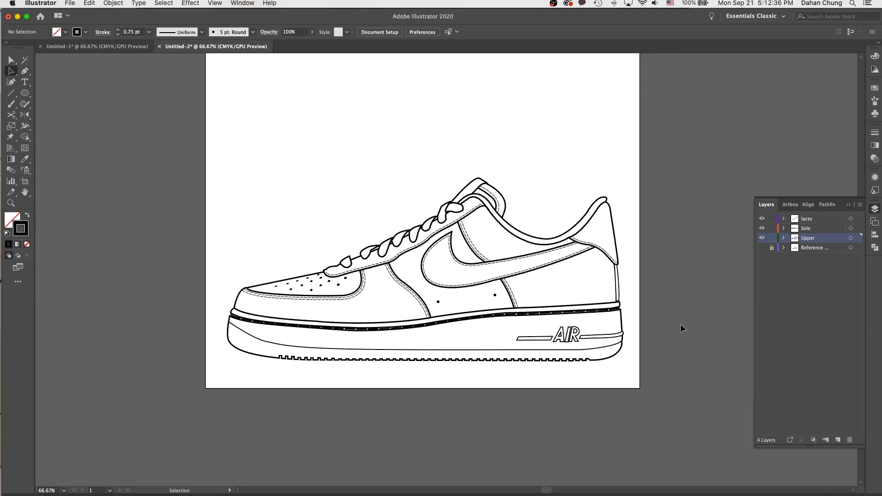
key(super+plus)
key(super+plus)
drag(666, 375, 408, 330)
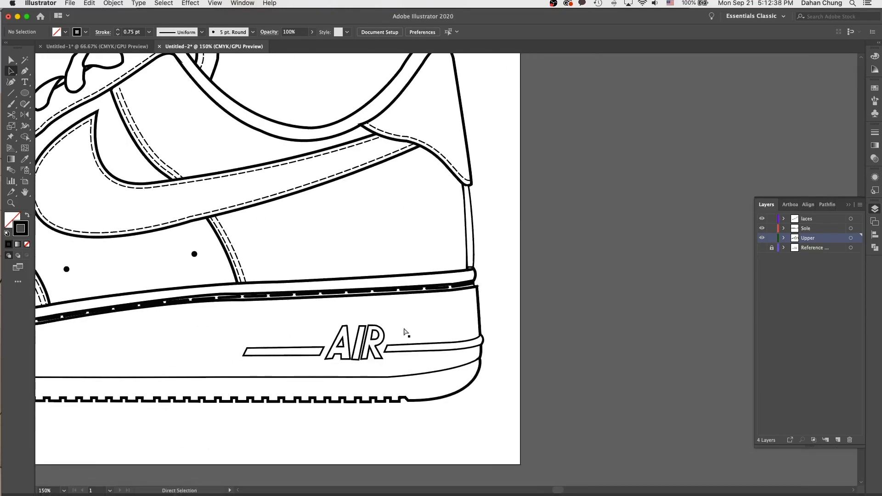
key(super+plus)
drag(378, 361, 414, 322)
key(super+plus)
drag(352, 350, 374, 329)
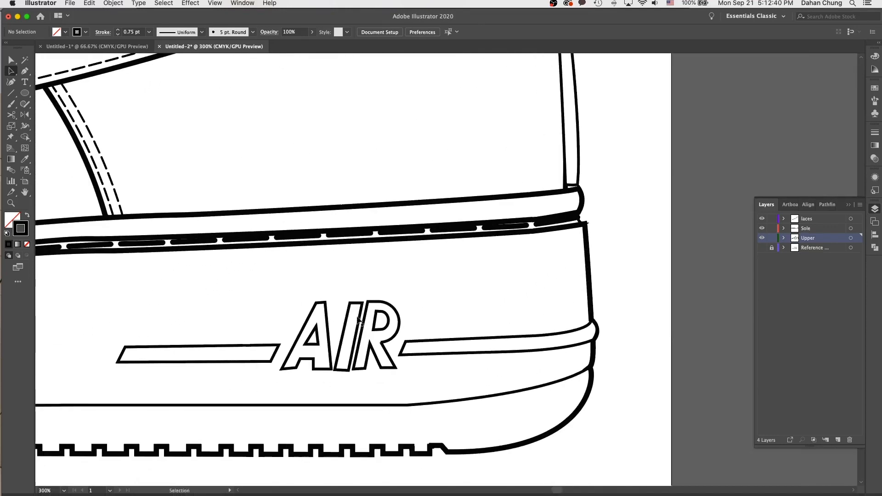
click(352, 307)
shift+click(363, 303)
drag(364, 303, 362, 301)
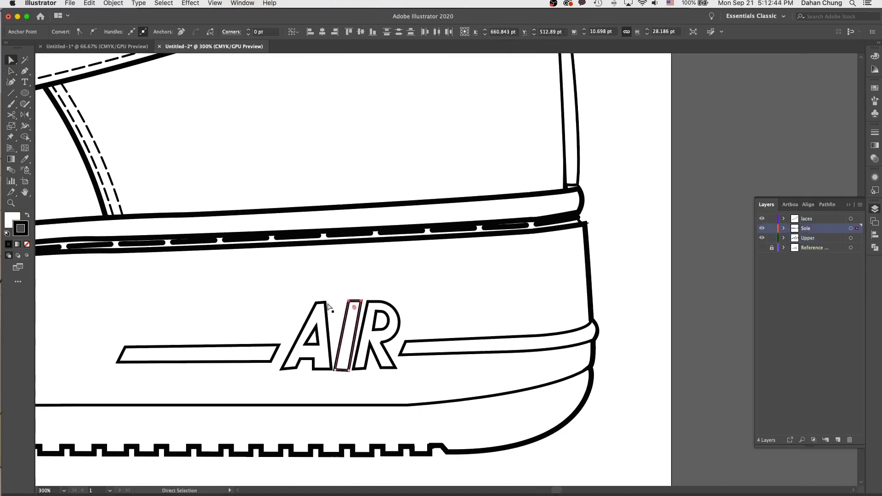
Shift the bottom edge of the AIR logo's letter I slightly away from the A and deselect it
click(349, 370)
drag(349, 371, 352, 370)
click(662, 315)
key(super+minus)
key(super+minus)
key(super+minus)
key(super+minus)
drag(414, 373, 541, 435)
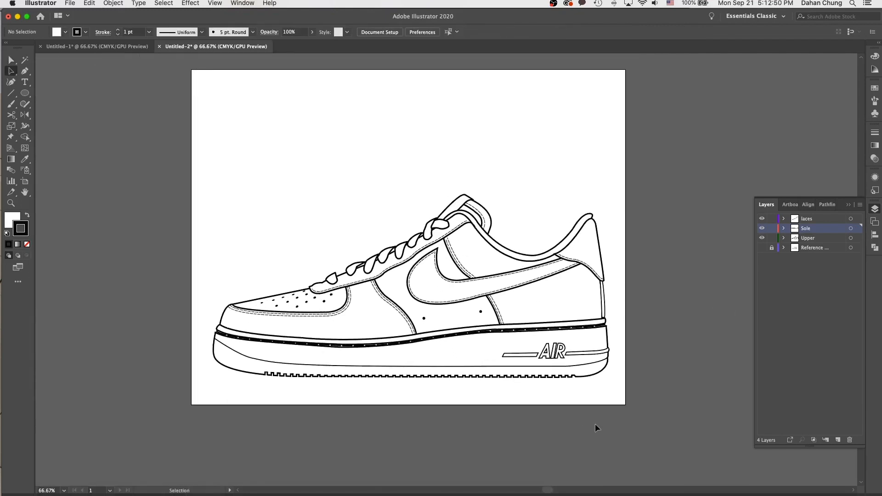